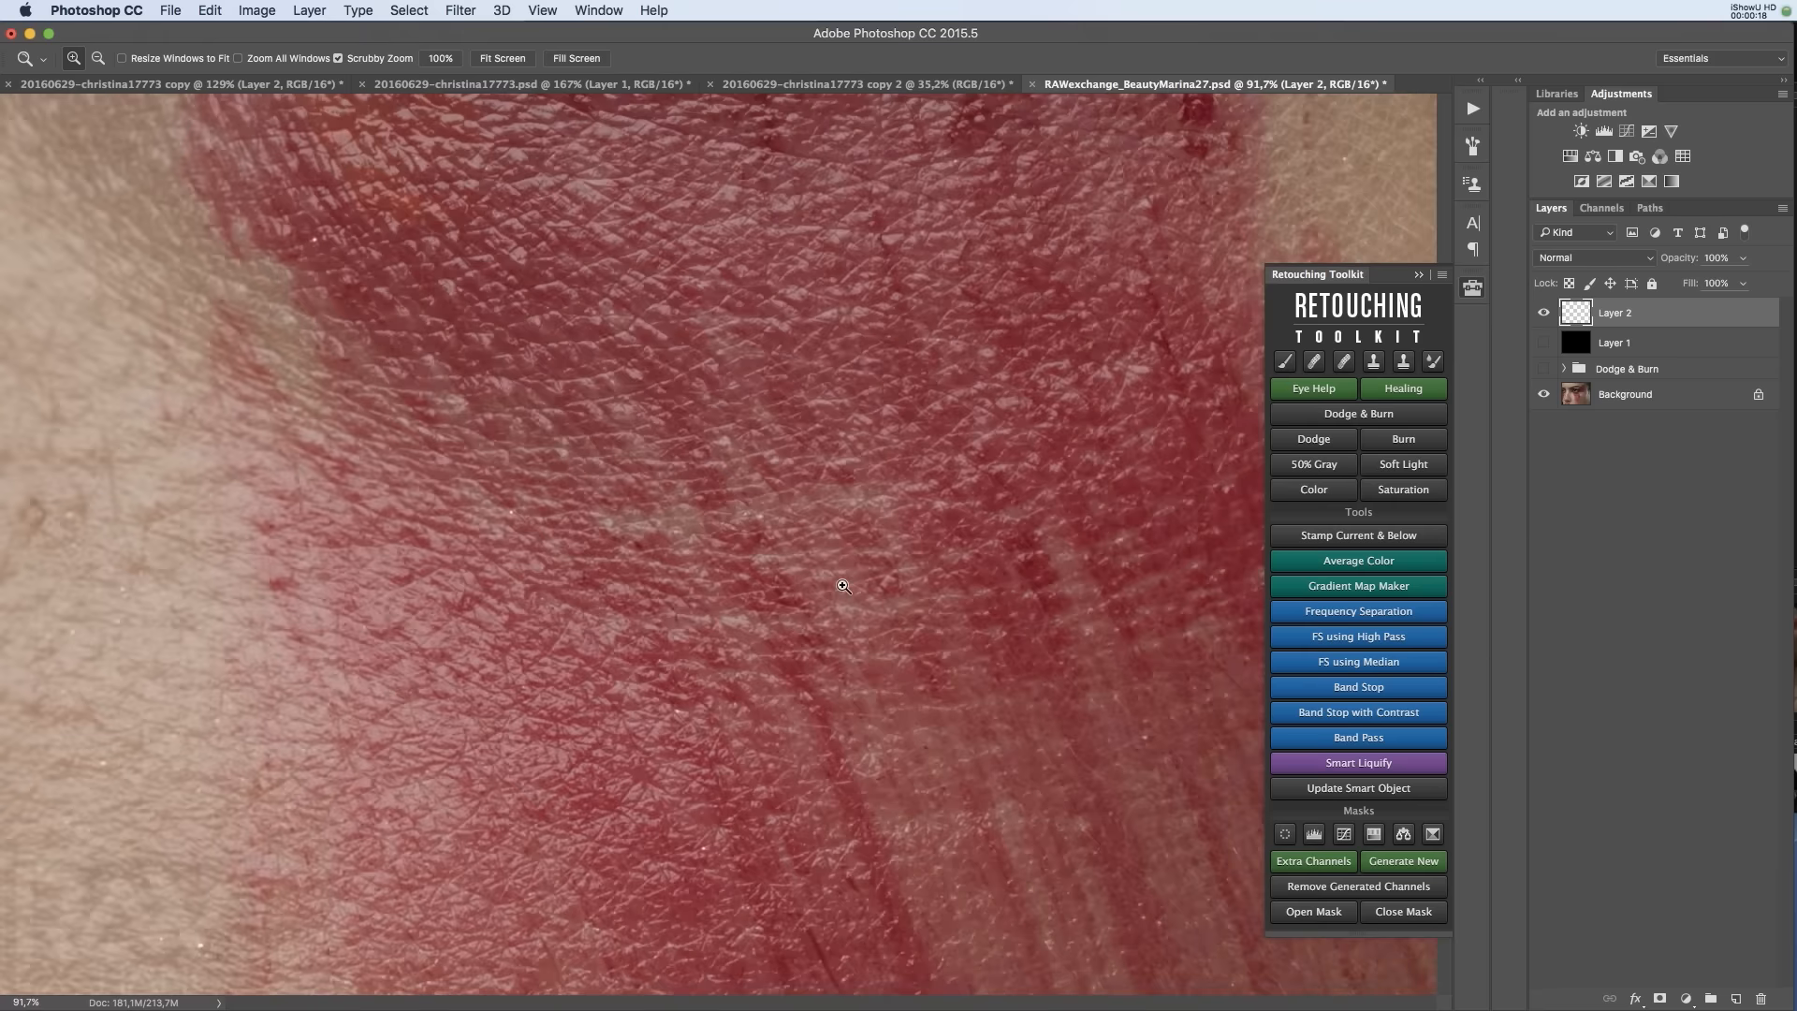
Build a Frequency Separation layer group from the portrait with a 9.9 px high frequency layer using the Retouching Toolkit
{"action": "left_click_drag", "start_coordinate": [860, 381], "coordinate": [802, 880]}
{"action": "left_click_drag", "start_coordinate": [823, 706], "coordinate": [824, 517]}
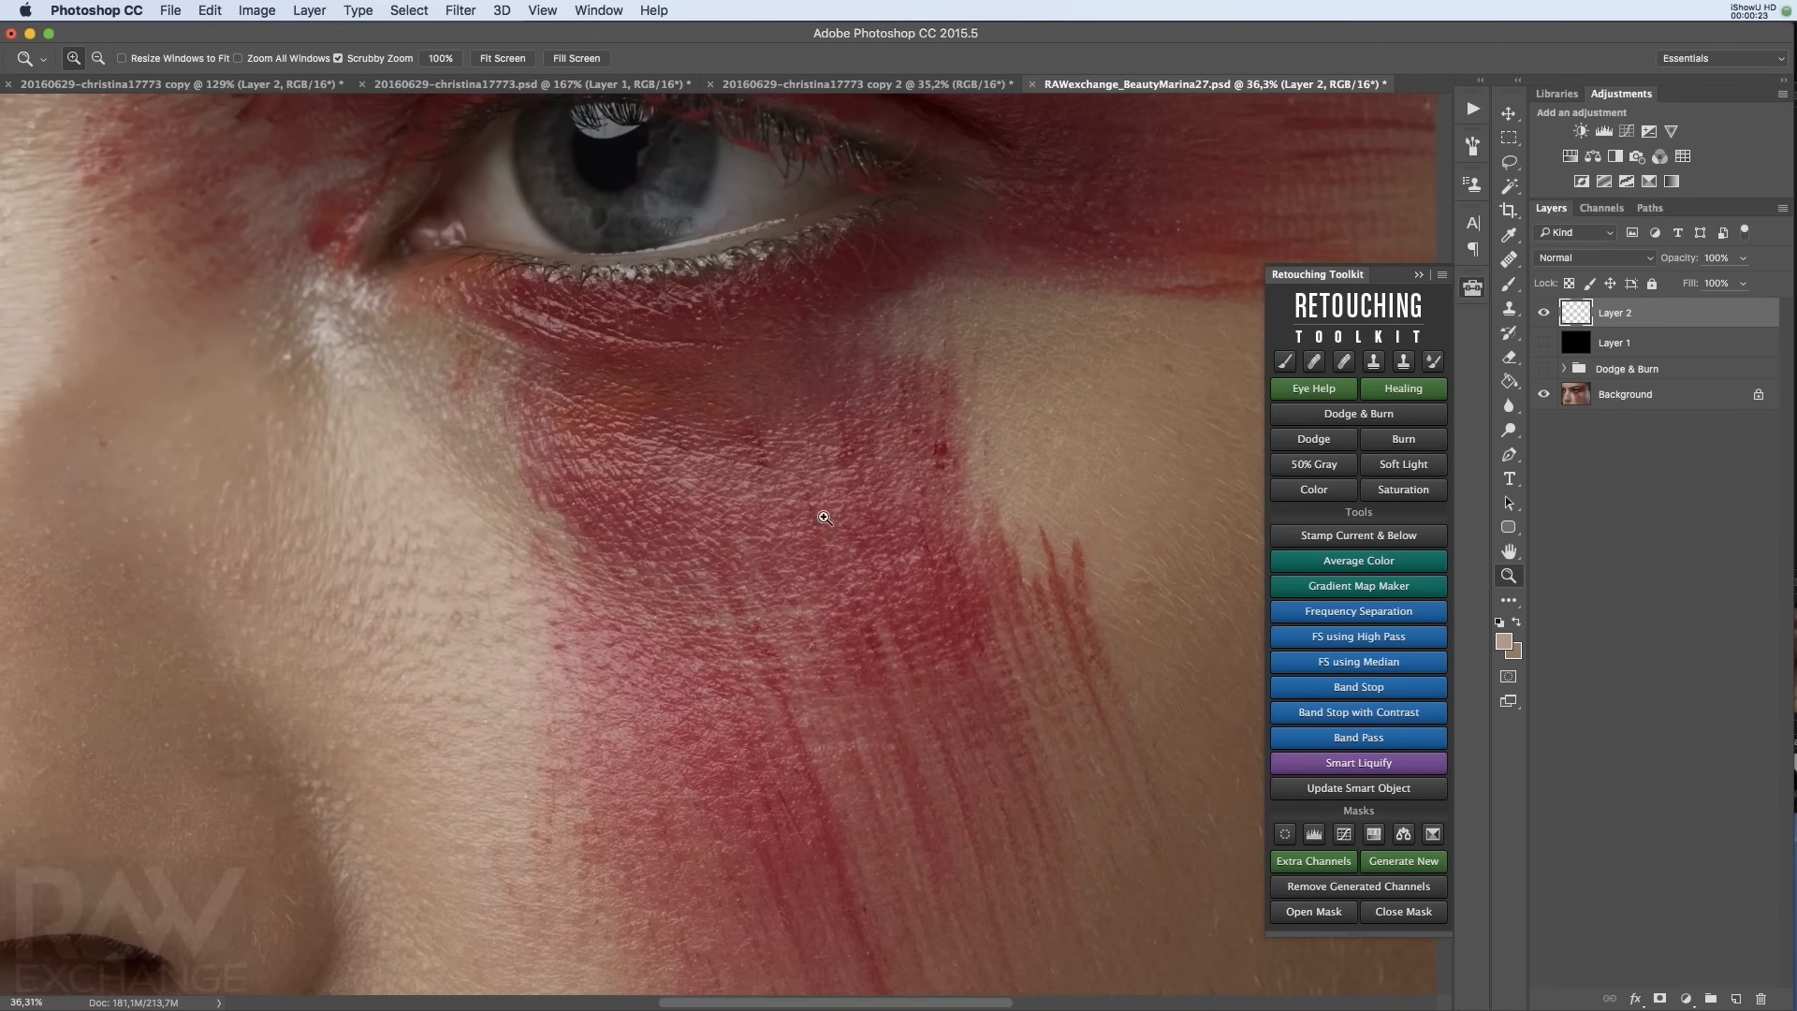
{"action": "left_click", "coordinate": [1472, 286]}
{"action": "left_click_drag", "start_coordinate": [901, 764], "coordinate": [914, 689]}
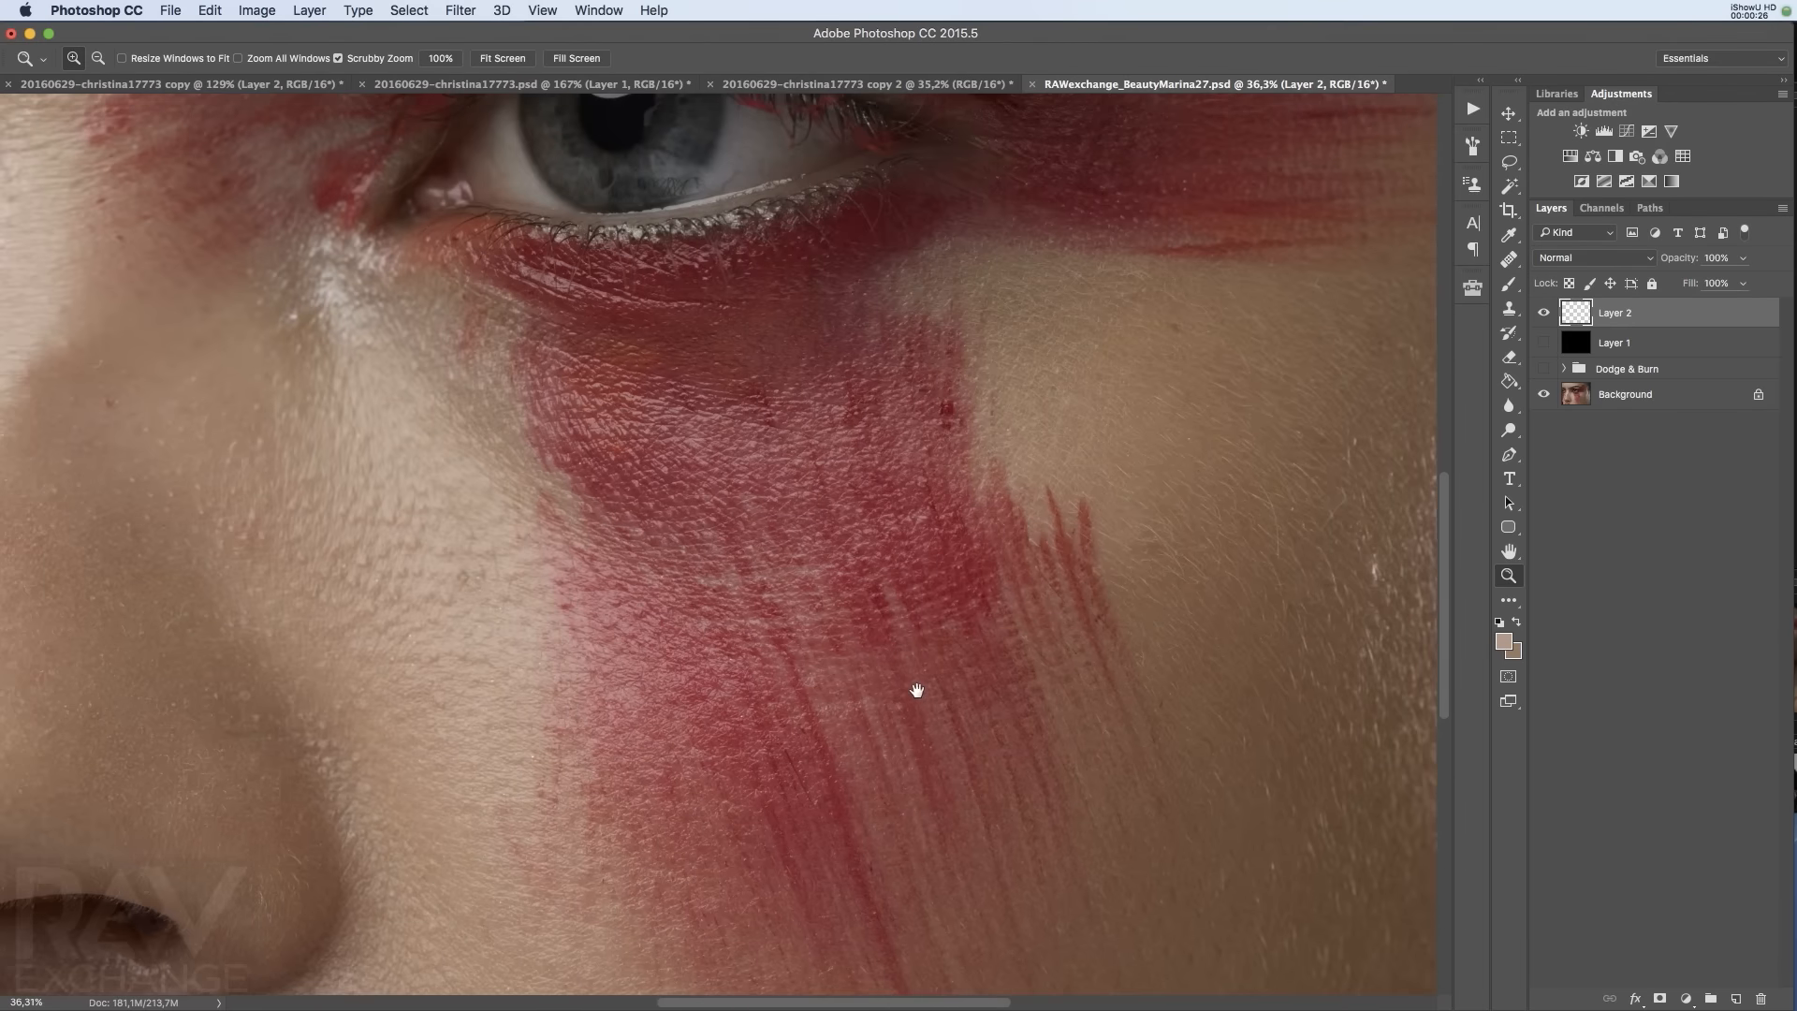
{"action": "left_click", "coordinate": [1470, 287]}
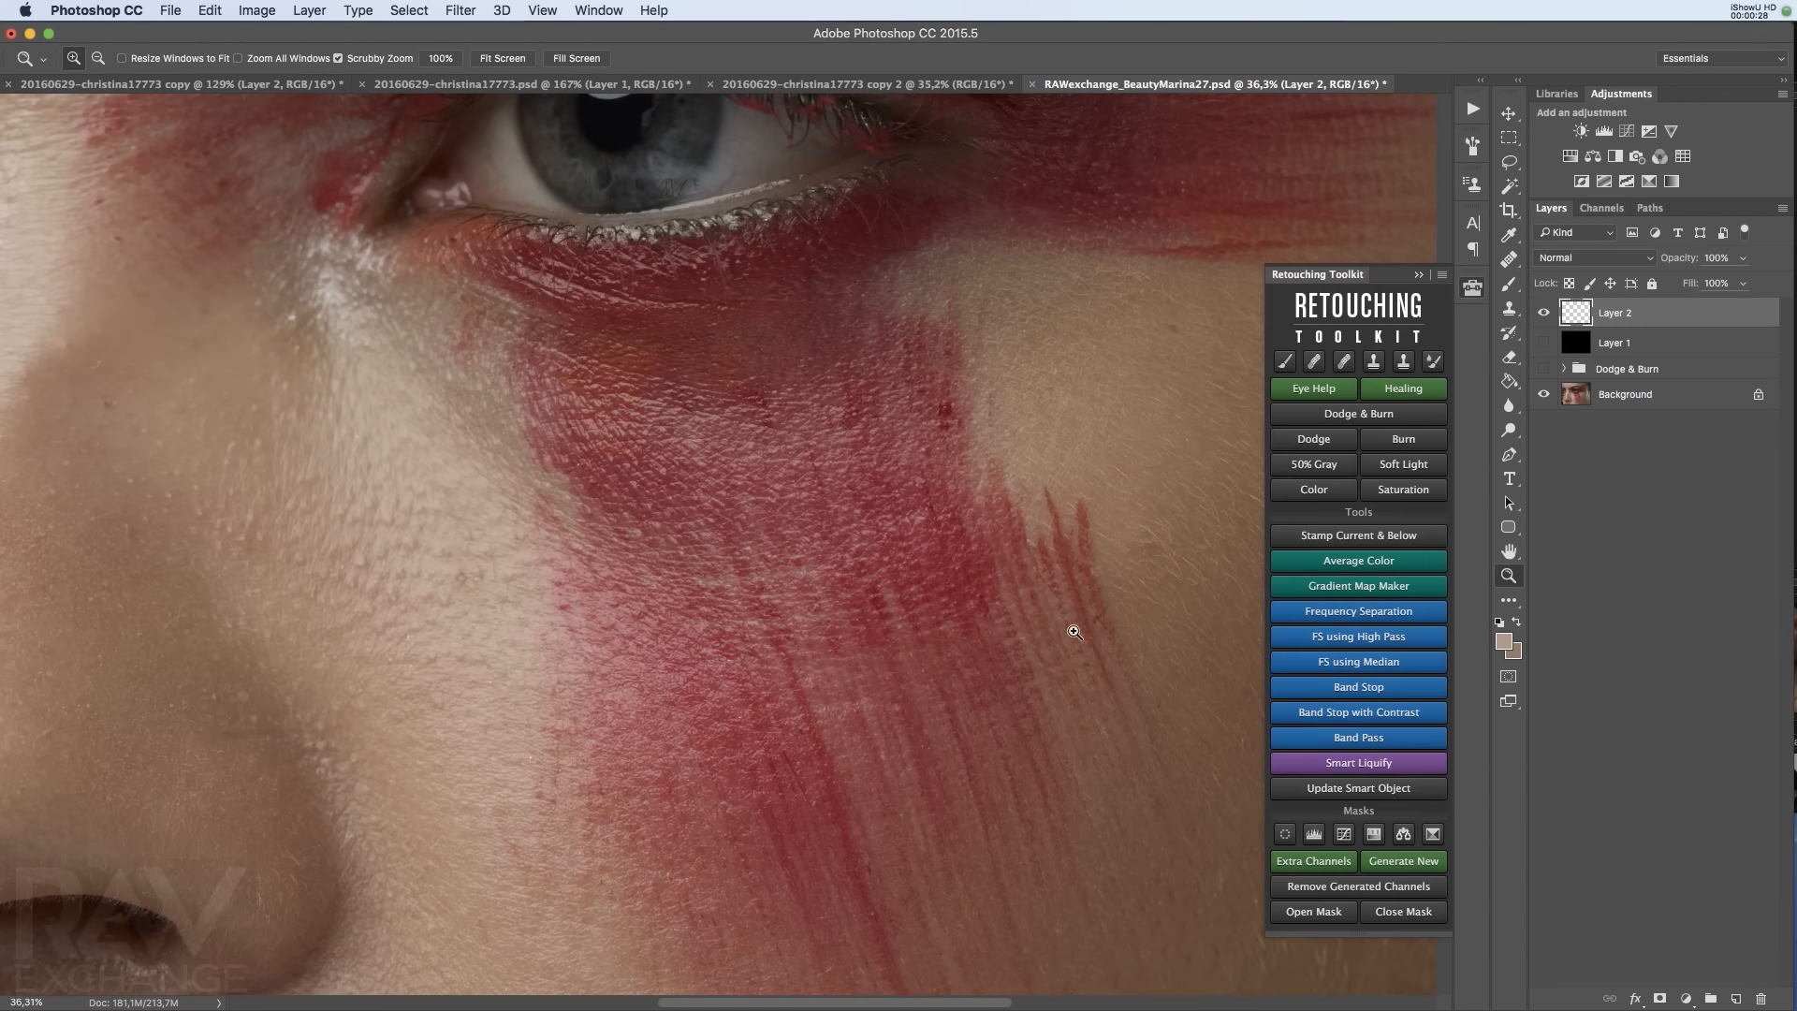
{"action": "left_click", "coordinate": [1367, 617]}
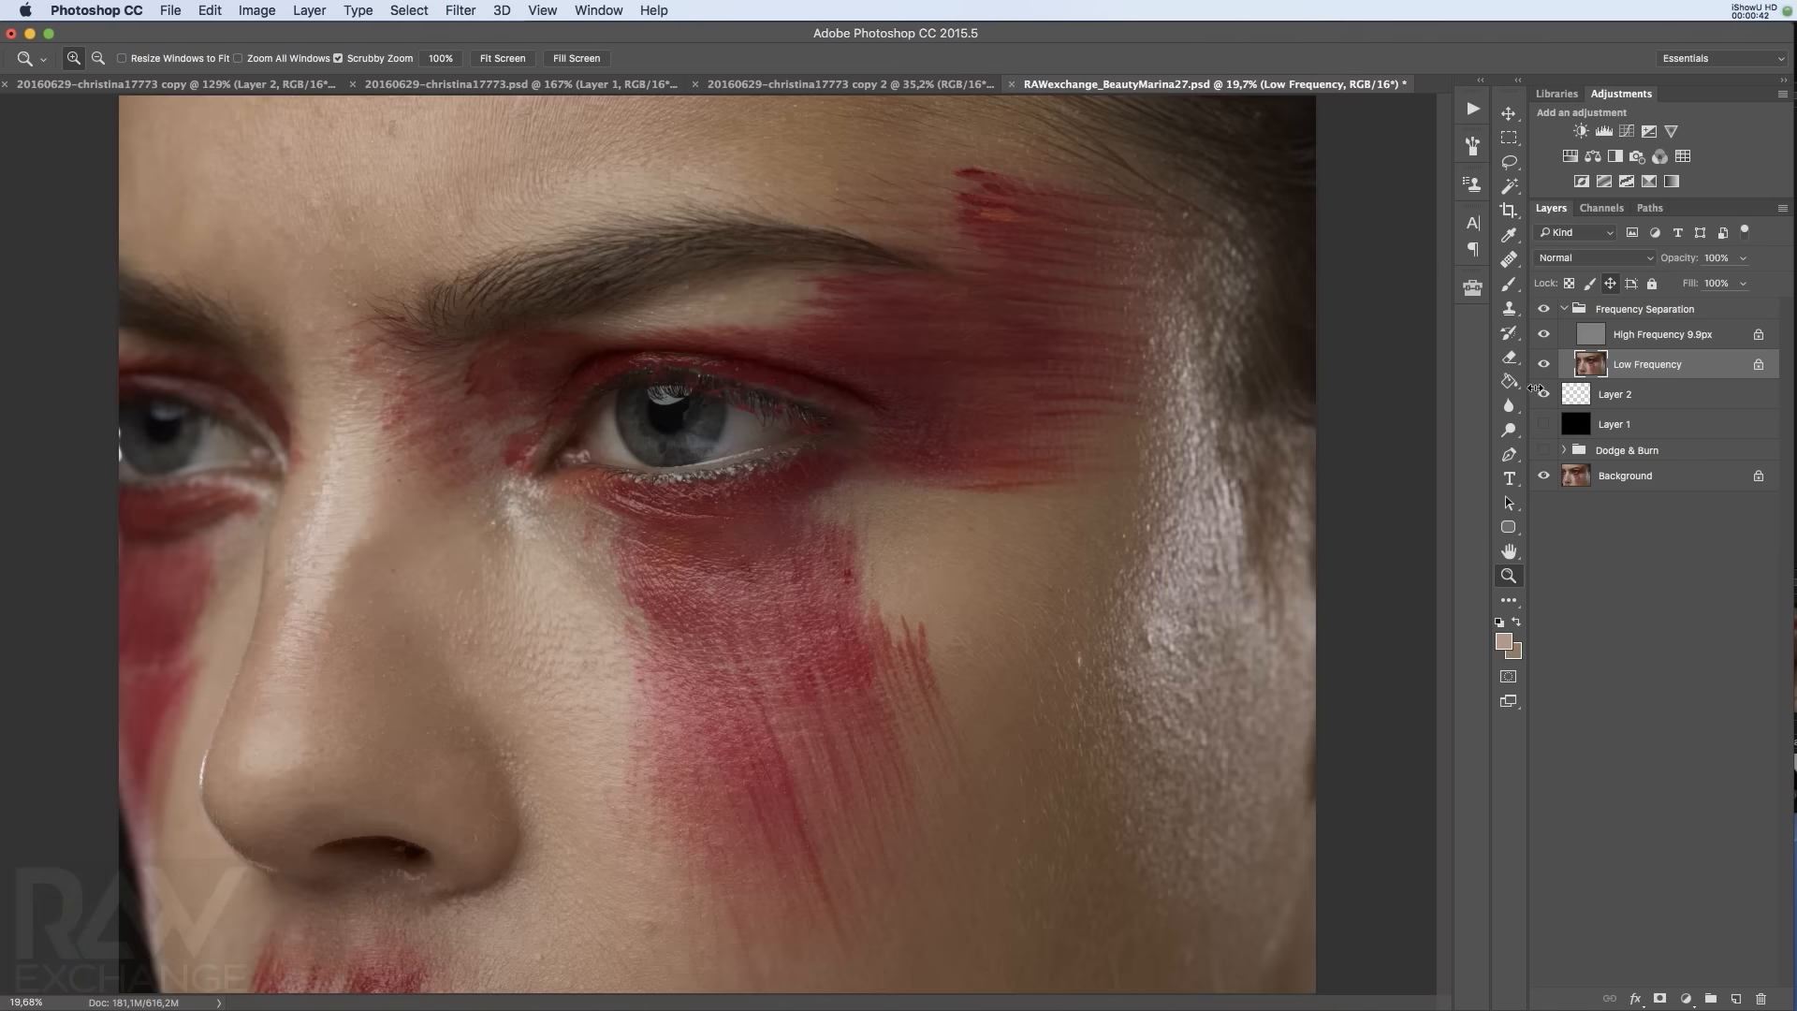
Toggle the visibility of the Frequency Separation group and its Low and High Frequency layers, viewing the High Frequency layer alone
{"action": "left_click_drag", "start_coordinate": [1542, 337], "coordinate": [1543, 309]}
{"action": "left_click", "coordinate": [1544, 310]}
{"action": "left_click", "coordinate": [1543, 364]}
{"action": "left_click", "coordinate": [1543, 335]}
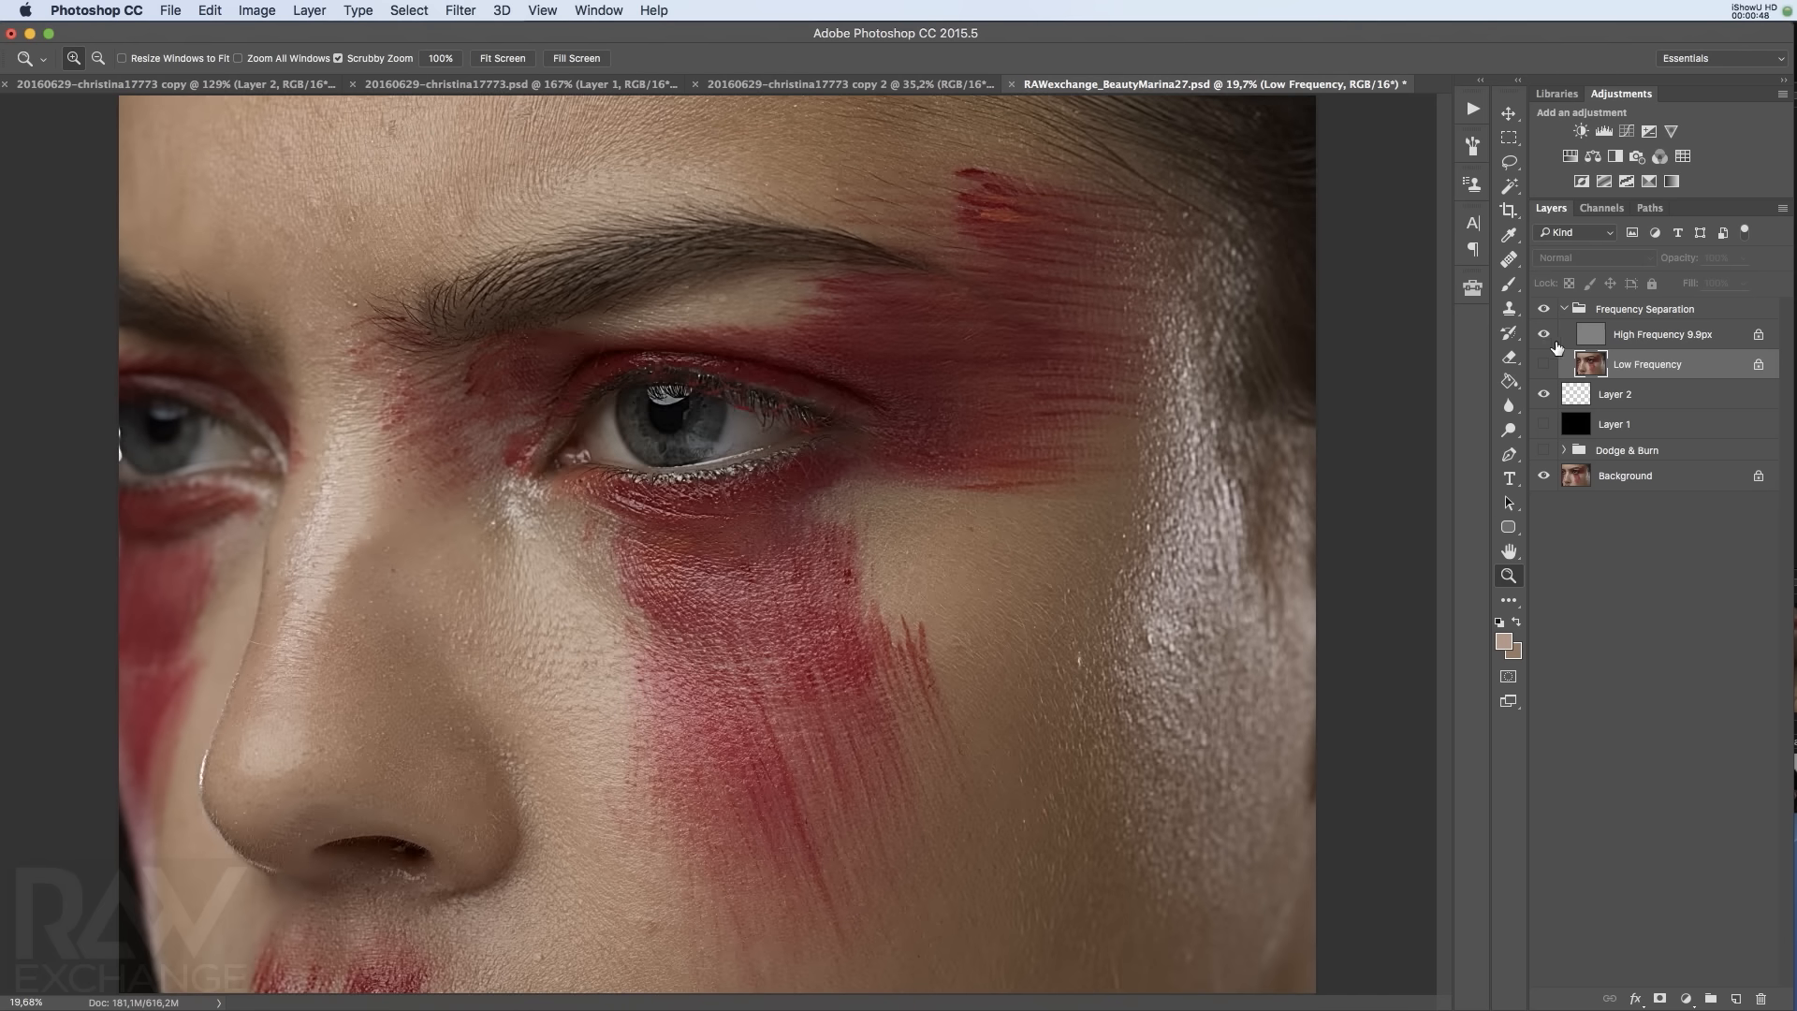
{"action": "left_click", "coordinate": [1544, 335], "text": "alt"}
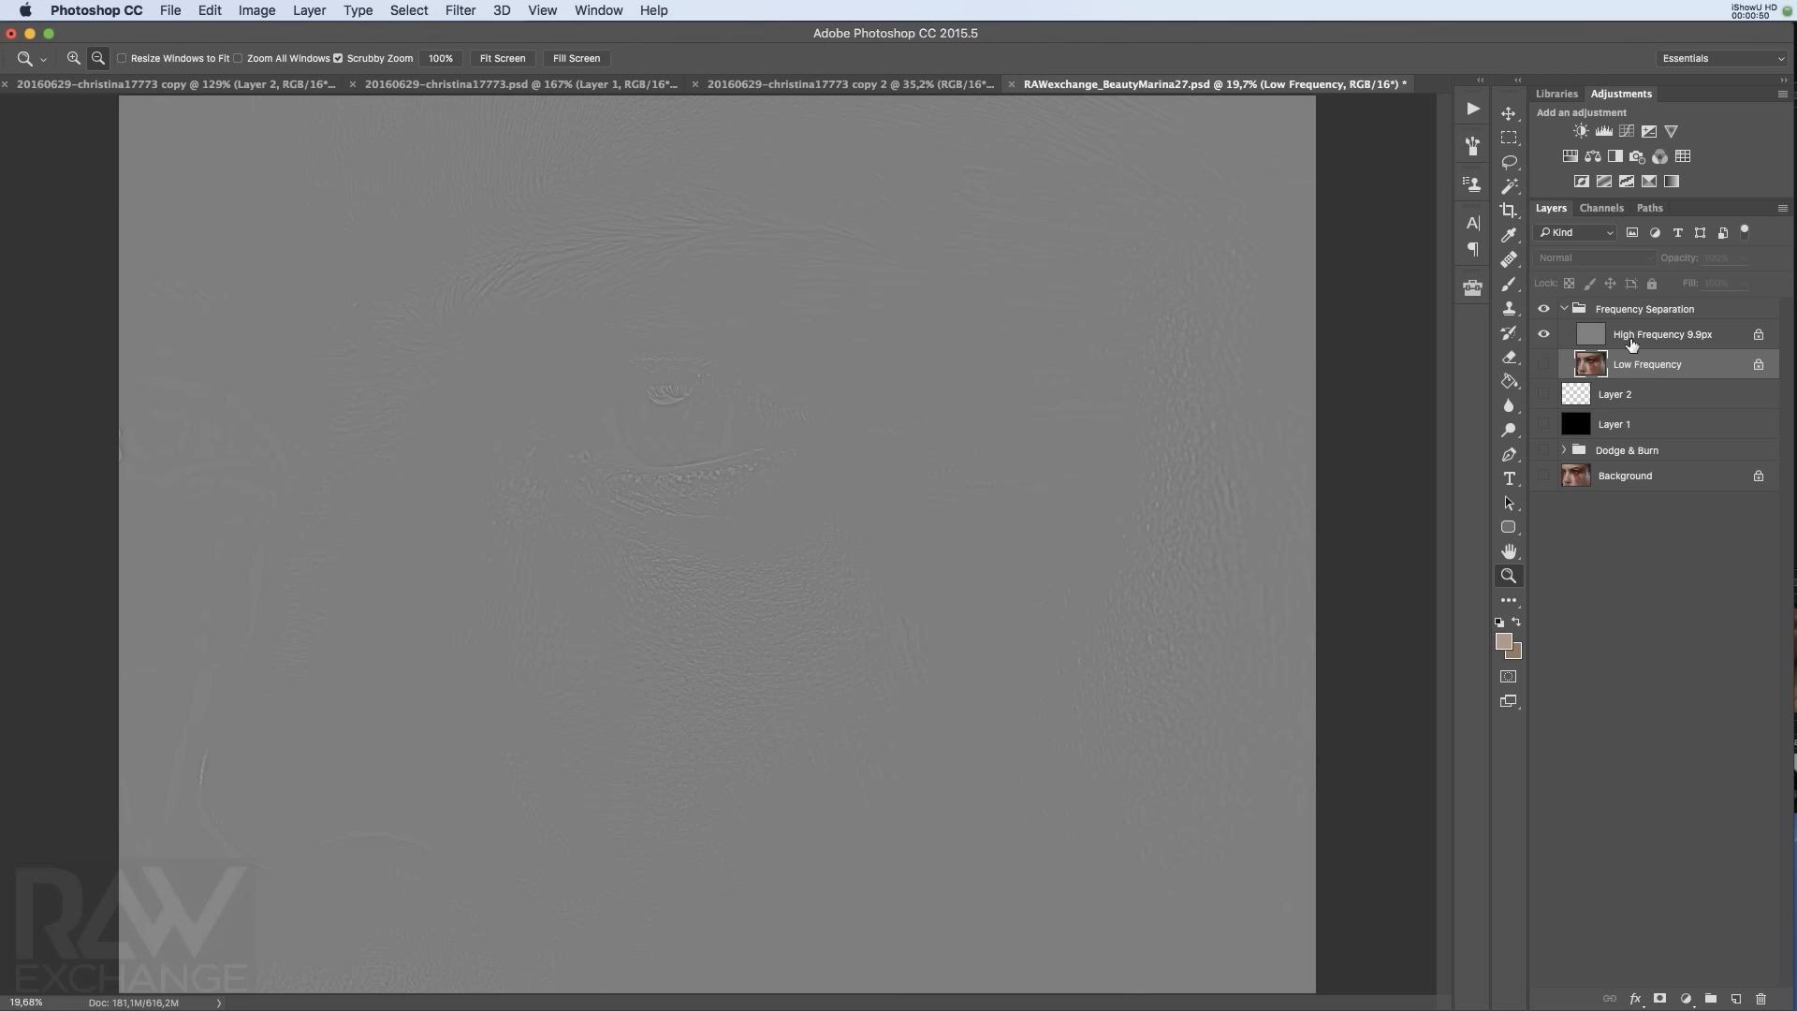
{"action": "left_click", "coordinate": [1542, 337], "text": "alt"}
{"action": "left_click", "coordinate": [1540, 367]}
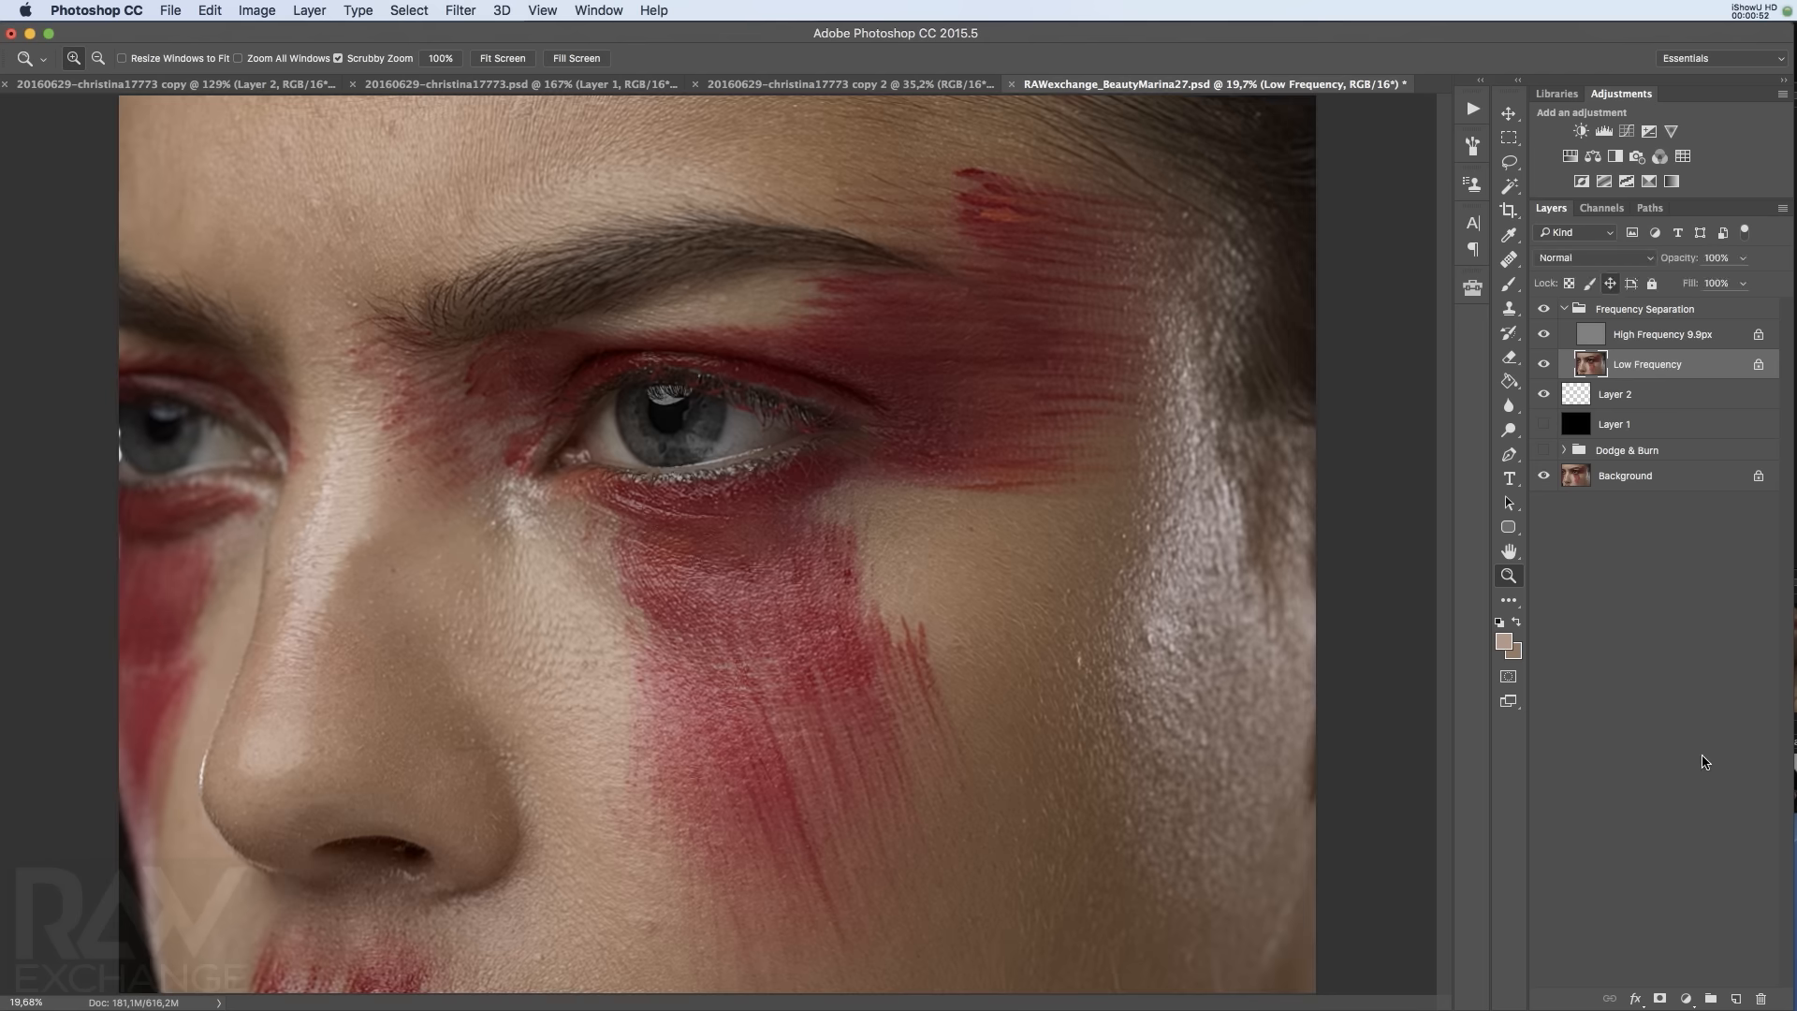
Add an empty layer above Low Frequency and prepare a 600 px brush with skin tone sampled beside the cheek's red makeup
{"action": "left_click", "coordinate": [1735, 999]}
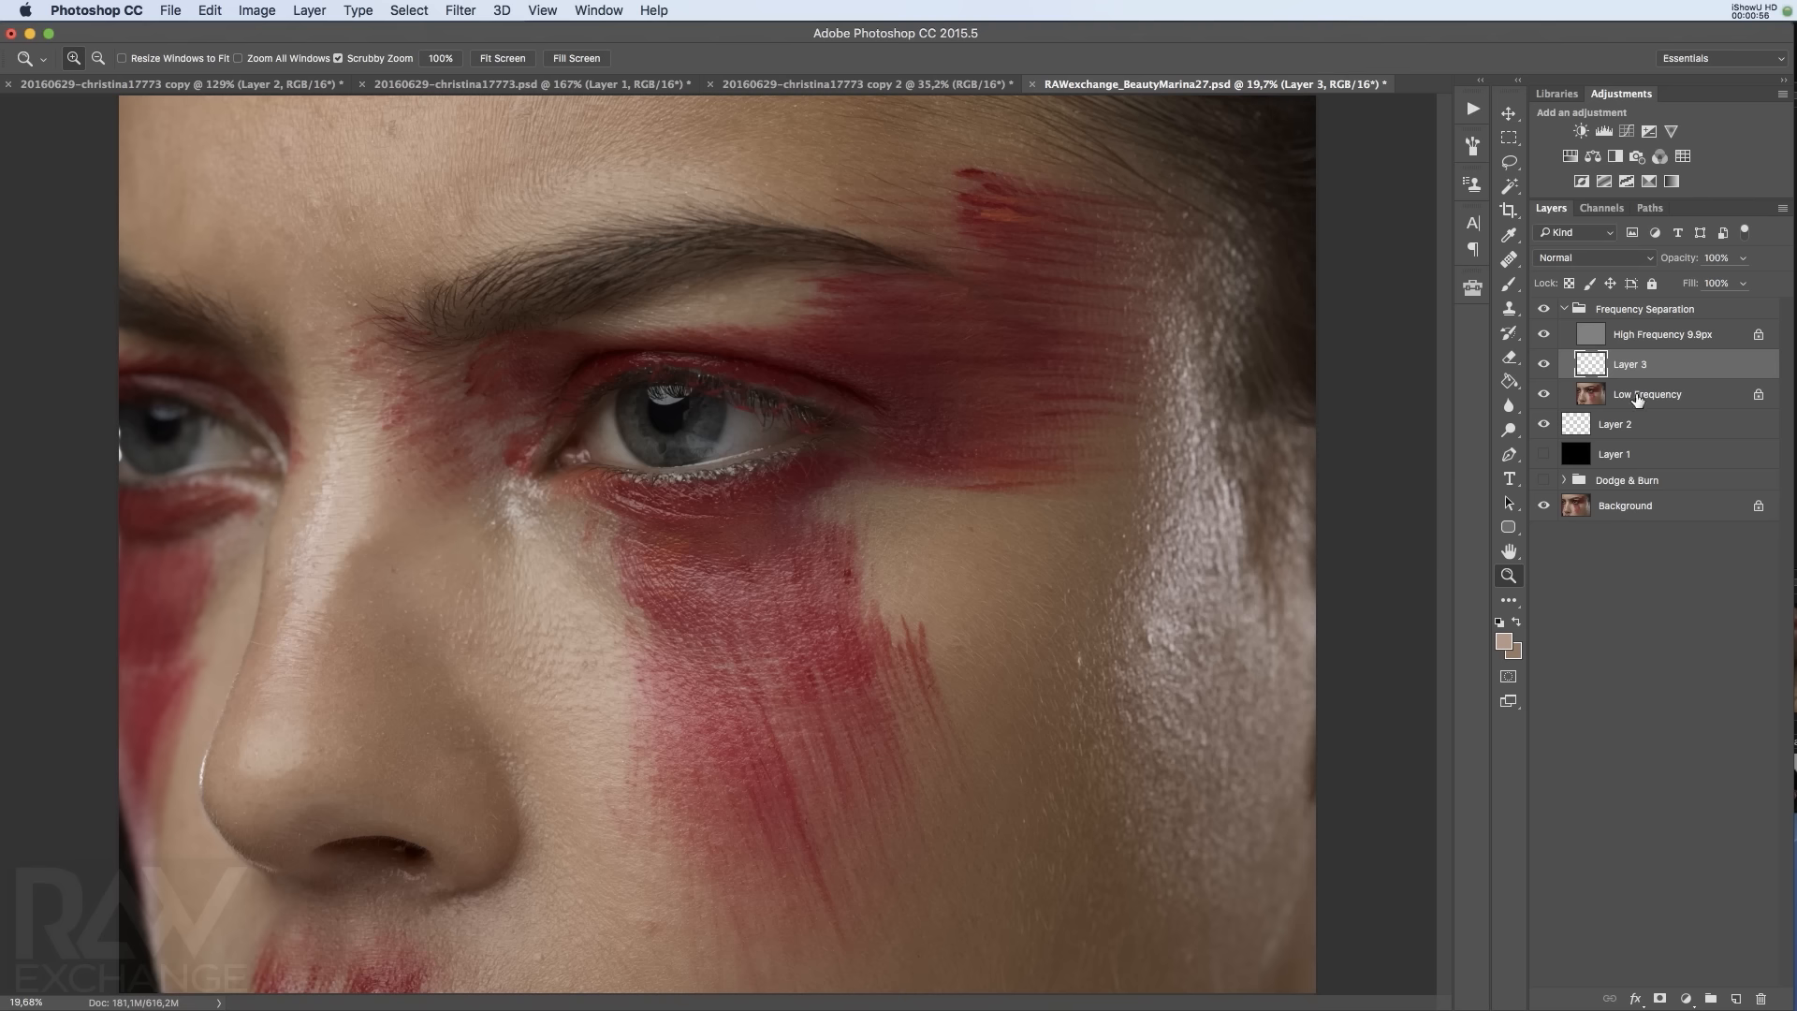
{"action": "key", "text": "b"}
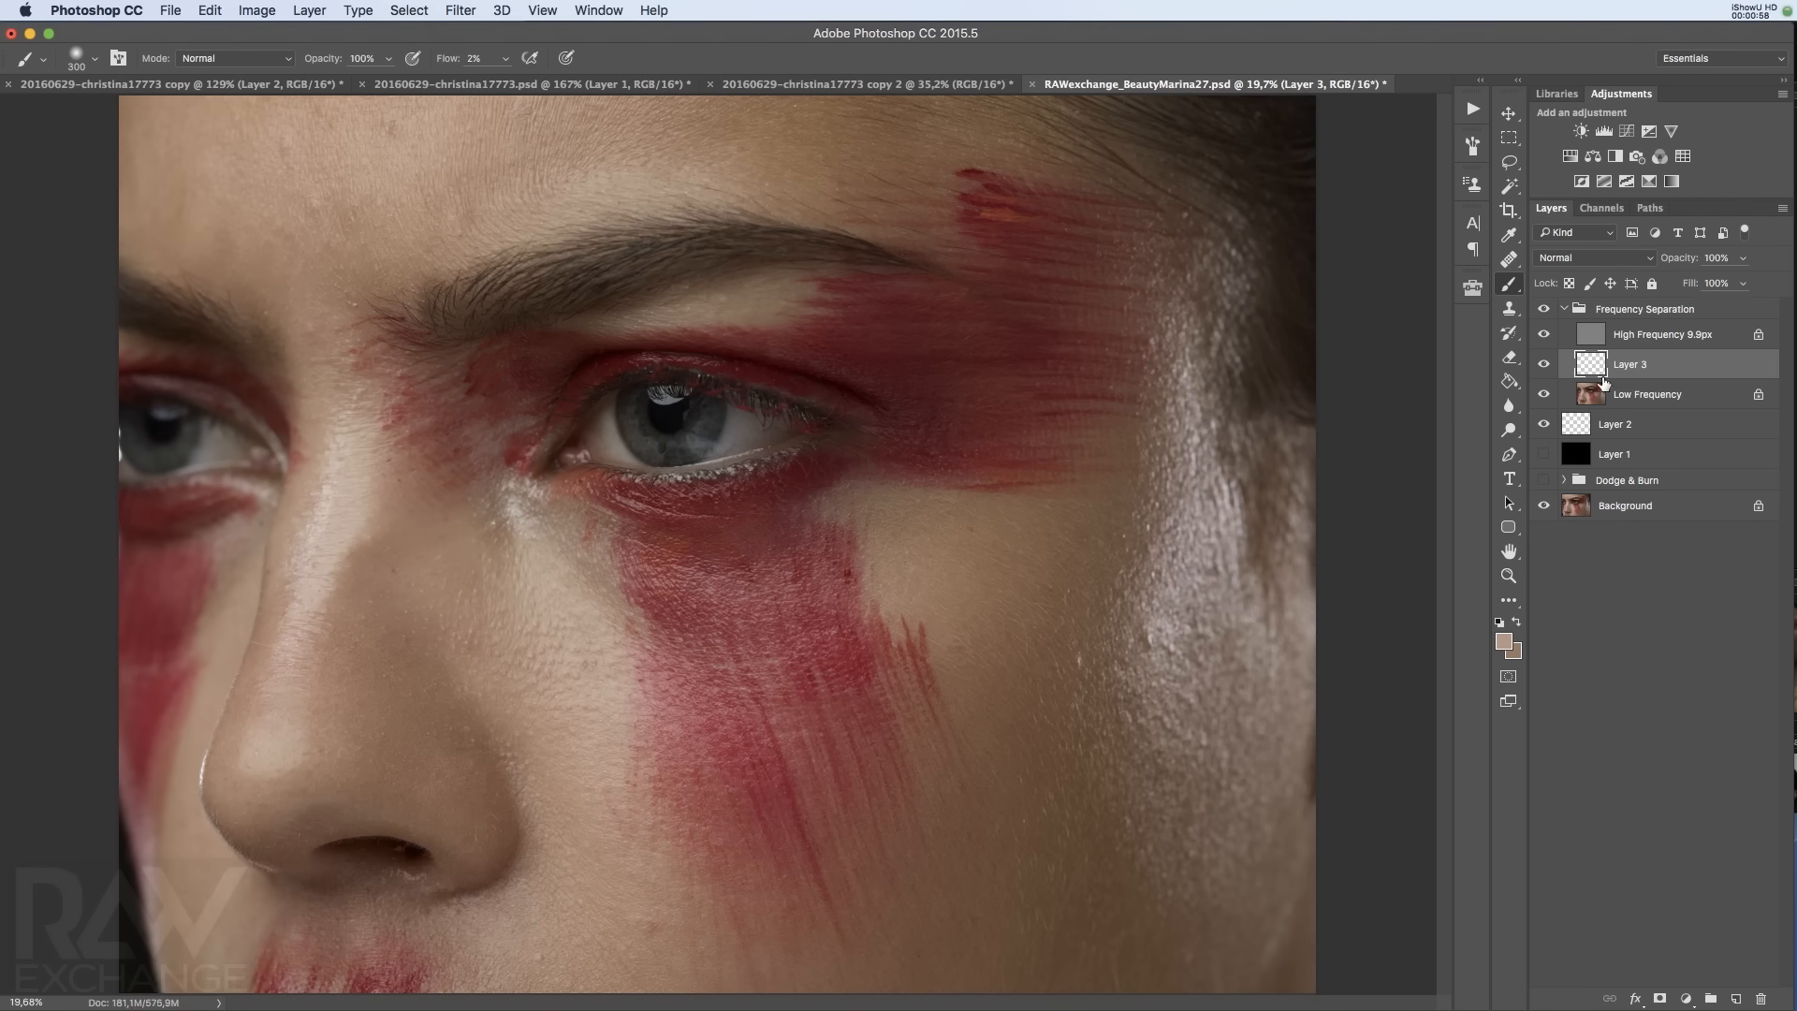
{"action": "left_click", "coordinate": [587, 618], "text": "alt"}
{"action": "left_click", "coordinate": [646, 692], "text": "alt"}
{"action": "left_click", "coordinate": [643, 604], "text": "alt"}
{"action": "left_click", "coordinate": [581, 612], "text": "alt"}
{"action": "key", "text": "bracketright"}
{"action": "key", "text": "bracketright"}
{"action": "key", "text": "bracketright"}
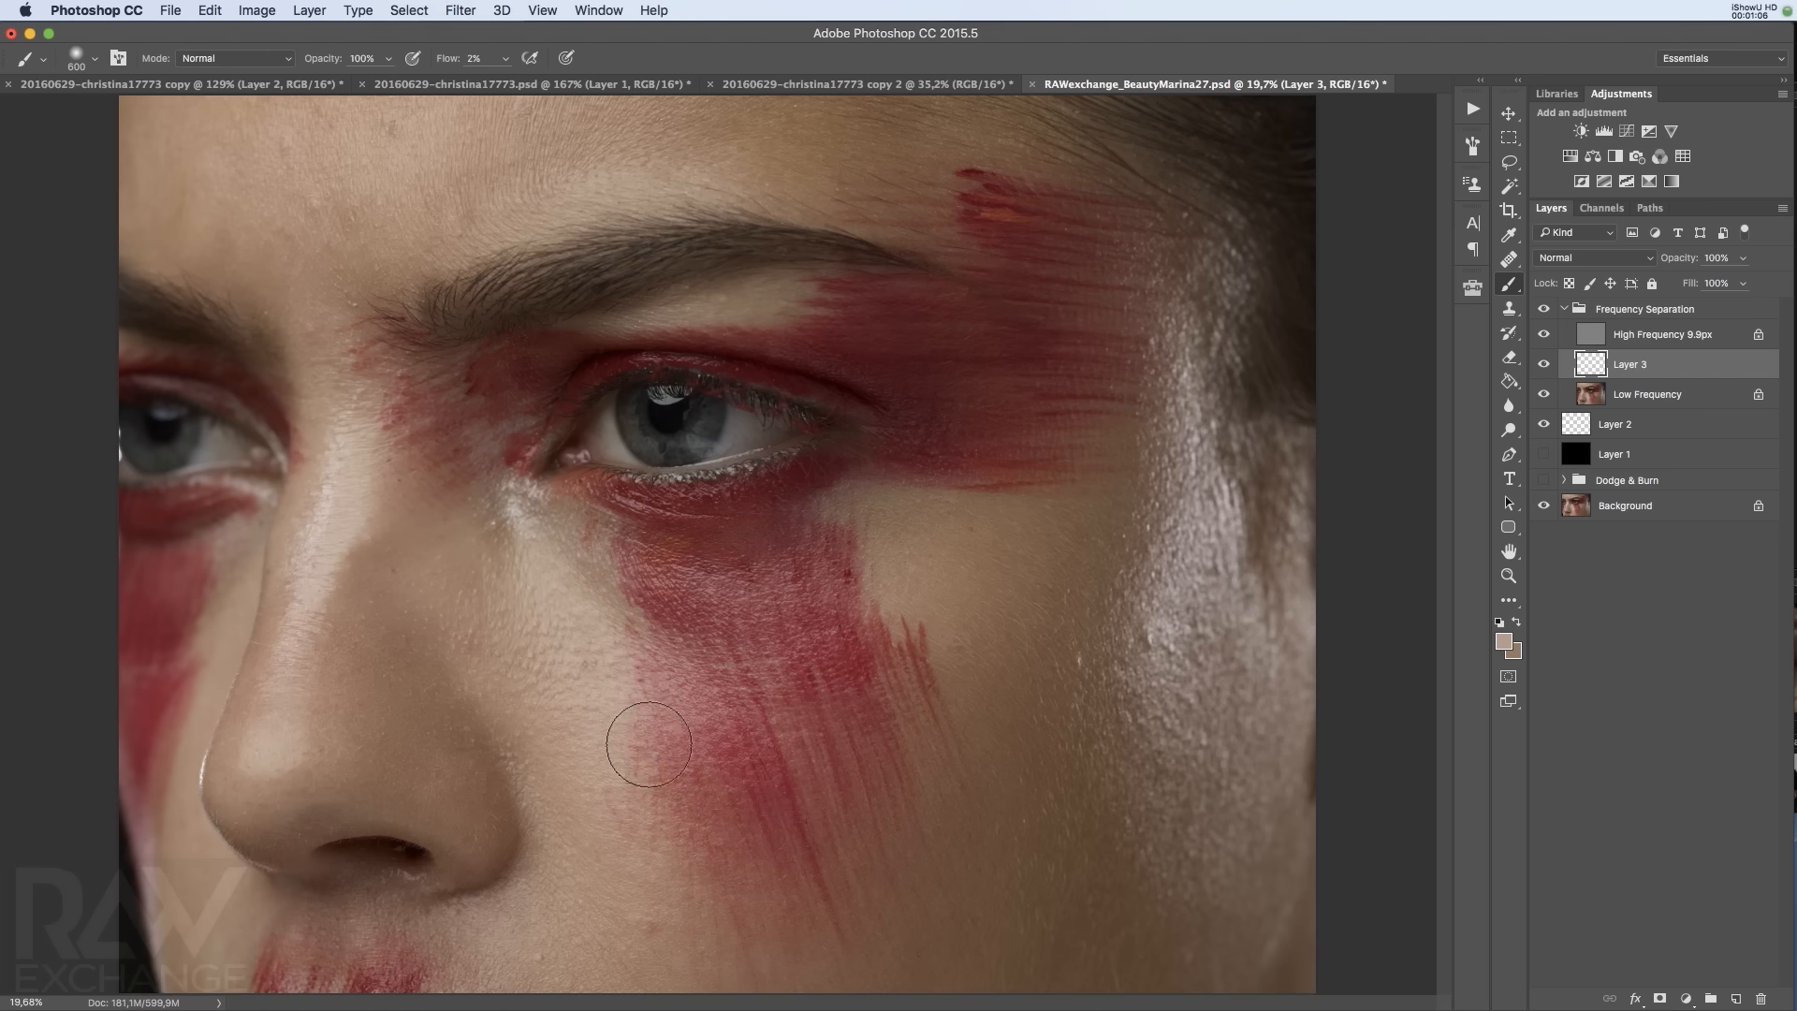
Paint sampled skin tones over the lower and outer parts of the cheek's red makeup at 2% flow
{"action": "mouse_move", "coordinate": [677, 739]}
{"action": "left_mouse_down"}
{"action": "mouse_move", "coordinate": [780, 920]}
{"action": "mouse_move", "coordinate": [753, 750]}
{"action": "mouse_move", "coordinate": [802, 842]}
{"action": "left_mouse_up"}
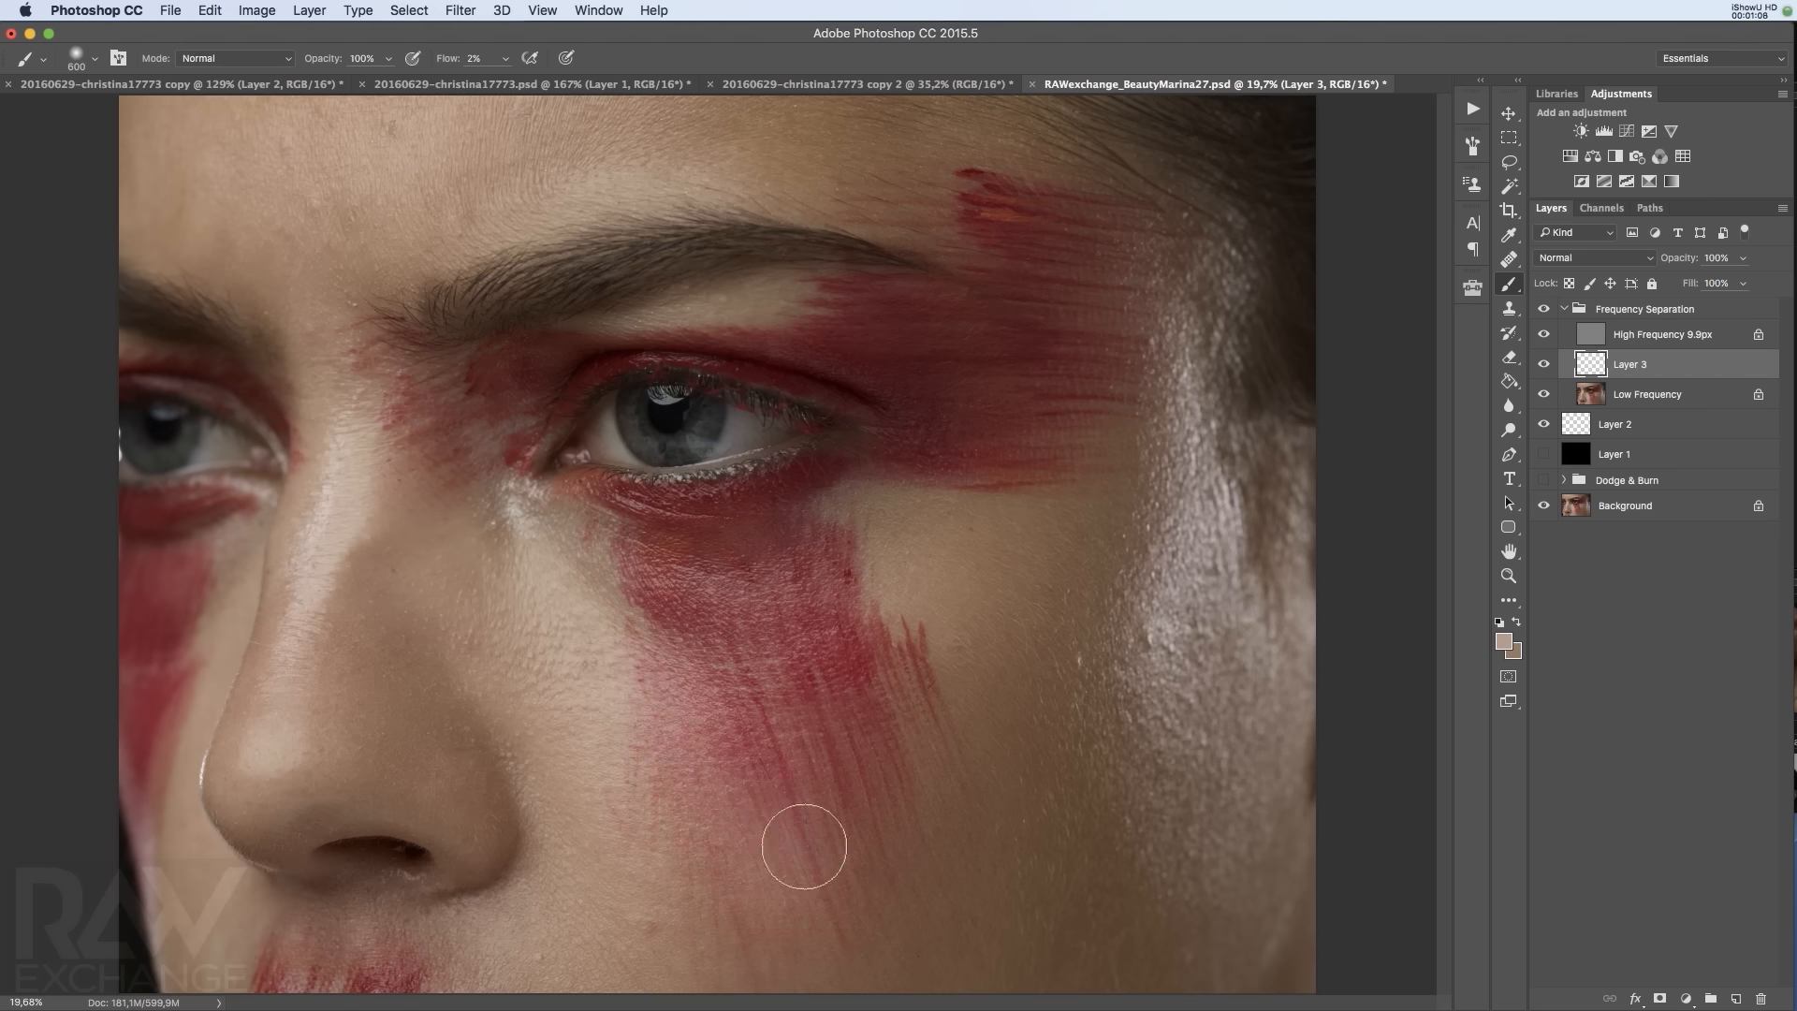
{"action": "left_click", "coordinate": [948, 604], "text": "alt"}
{"action": "mouse_move", "coordinate": [874, 682]}
{"action": "left_mouse_down"}
{"action": "mouse_move", "coordinate": [875, 728]}
{"action": "mouse_move", "coordinate": [917, 654]}
{"action": "mouse_move", "coordinate": [884, 730]}
{"action": "mouse_move", "coordinate": [965, 688]}
{"action": "mouse_move", "coordinate": [843, 824]}
{"action": "mouse_move", "coordinate": [809, 798]}
{"action": "mouse_move", "coordinate": [891, 710]}
{"action": "mouse_move", "coordinate": [725, 798]}
{"action": "mouse_move", "coordinate": [819, 735]}
{"action": "mouse_move", "coordinate": [828, 833]}
{"action": "mouse_move", "coordinate": [670, 871]}
{"action": "mouse_move", "coordinate": [818, 800]}
{"action": "mouse_move", "coordinate": [882, 603]}
{"action": "mouse_move", "coordinate": [816, 629]}
{"action": "mouse_move", "coordinate": [821, 656]}
{"action": "mouse_move", "coordinate": [843, 544]}
{"action": "left_mouse_up"}
{"action": "left_click", "coordinate": [905, 537], "text": "alt"}
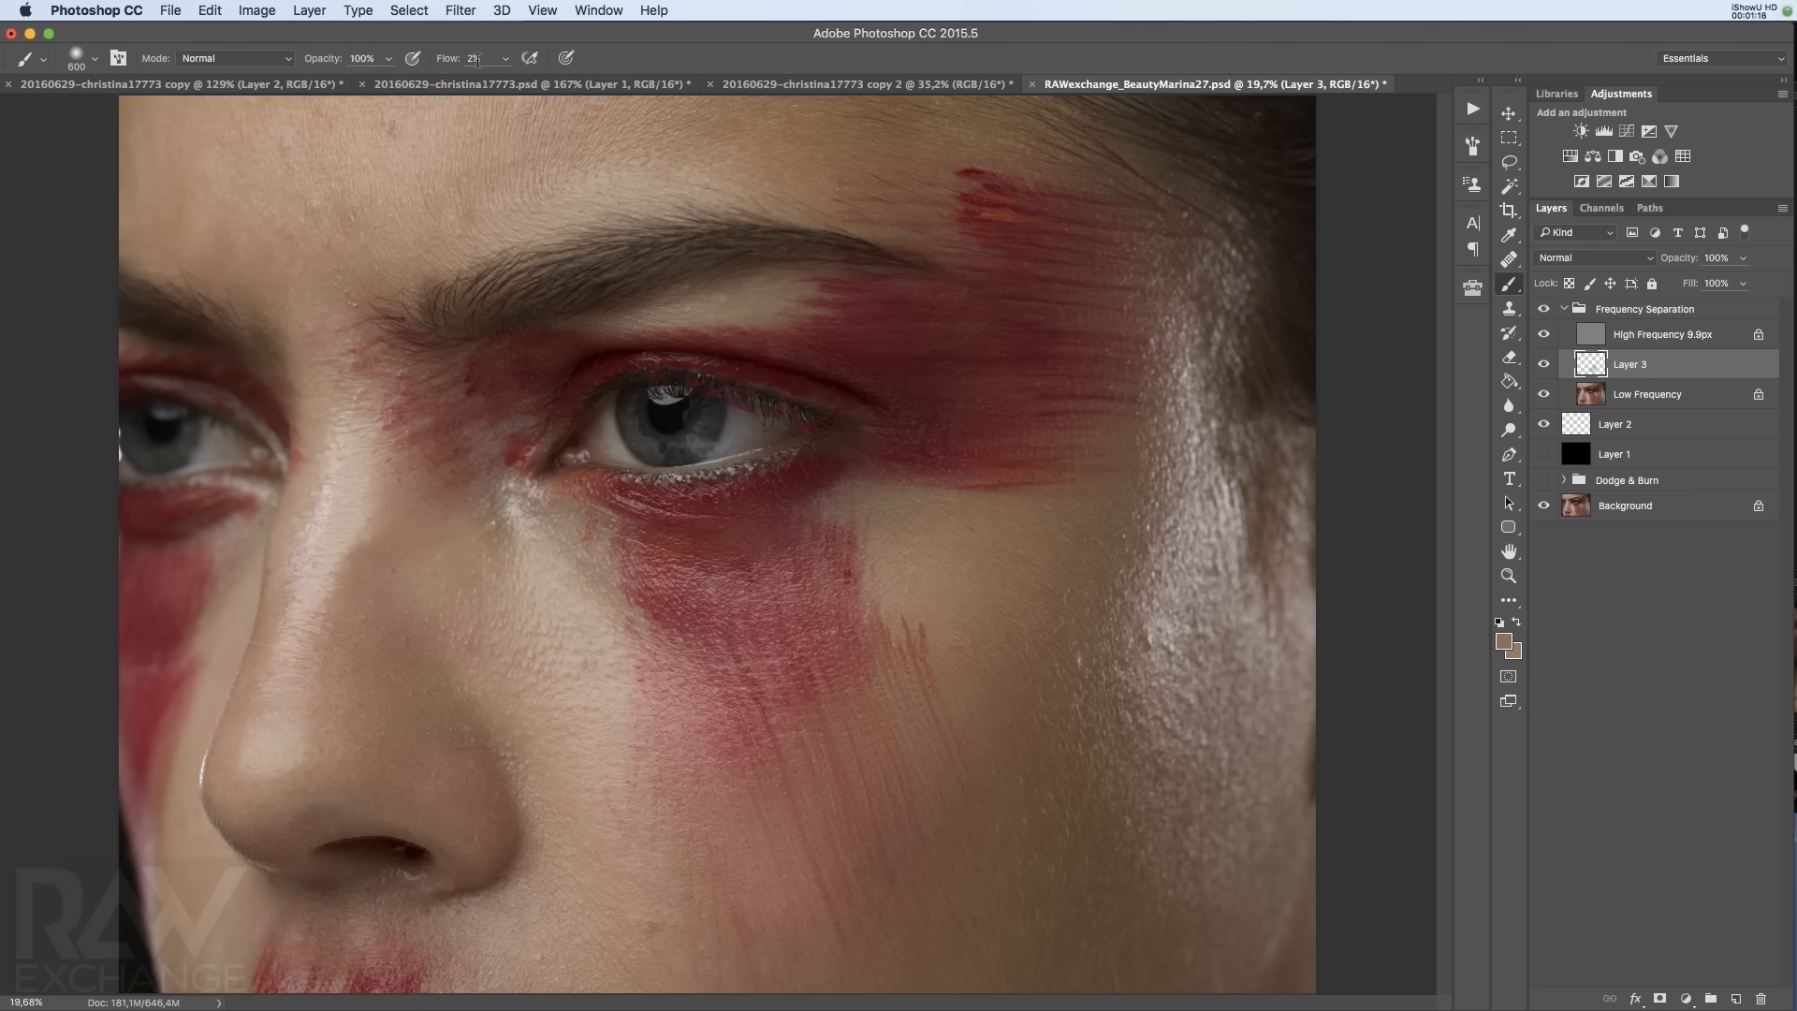
Set the brush flow to 8% and paint sampled skin tones over the middle of the red cheek makeup
{"action": "type", "text": "8"}
{"action": "left_click", "coordinate": [897, 559], "text": "alt"}
{"action": "mouse_move", "coordinate": [838, 642]}
{"action": "left_mouse_down"}
{"action": "mouse_move", "coordinate": [858, 595]}
{"action": "mouse_move", "coordinate": [920, 682]}
{"action": "mouse_move", "coordinate": [894, 708]}
{"action": "mouse_move", "coordinate": [907, 628]}
{"action": "mouse_move", "coordinate": [889, 711]}
{"action": "mouse_move", "coordinate": [938, 663]}
{"action": "mouse_move", "coordinate": [875, 806]}
{"action": "mouse_move", "coordinate": [890, 691]}
{"action": "mouse_move", "coordinate": [713, 761]}
{"action": "mouse_move", "coordinate": [705, 740]}
{"action": "mouse_move", "coordinate": [798, 684]}
{"action": "mouse_move", "coordinate": [726, 698]}
{"action": "left_mouse_up"}
{"action": "left_click", "coordinate": [972, 602], "text": "alt"}
{"action": "left_click", "coordinate": [576, 641], "text": "alt"}
{"action": "mouse_move", "coordinate": [672, 752]}
{"action": "left_mouse_down"}
{"action": "mouse_move", "coordinate": [687, 672]}
{"action": "mouse_move", "coordinate": [649, 648]}
{"action": "mouse_move", "coordinate": [633, 662]}
{"action": "mouse_move", "coordinate": [654, 584]}
{"action": "mouse_move", "coordinate": [678, 606]}
{"action": "mouse_move", "coordinate": [669, 625]}
{"action": "mouse_move", "coordinate": [699, 637]}
{"action": "mouse_move", "coordinate": [670, 635]}
{"action": "mouse_move", "coordinate": [722, 634]}
{"action": "mouse_move", "coordinate": [624, 615]}
{"action": "mouse_move", "coordinate": [659, 577]}
{"action": "mouse_move", "coordinate": [579, 537]}
{"action": "mouse_move", "coordinate": [614, 580]}
{"action": "mouse_move", "coordinate": [724, 601]}
{"action": "mouse_move", "coordinate": [608, 547]}
{"action": "mouse_move", "coordinate": [773, 638]}
{"action": "left_mouse_up"}
Reduce the brush to 300 px and paint sampled skin tones over the red makeup just below the eye and along its outer edge
{"action": "left_click", "coordinate": [589, 549], "text": "alt"}
{"action": "key", "text": "bracketleft"}
{"action": "key", "text": "bracketleft"}
{"action": "key", "text": "bracketleft"}
{"action": "left_click", "coordinate": [586, 539], "text": "alt"}
{"action": "left_click", "coordinate": [916, 561], "text": "alt"}
{"action": "left_click_drag", "start_coordinate": [882, 562], "coordinate": [672, 573]}
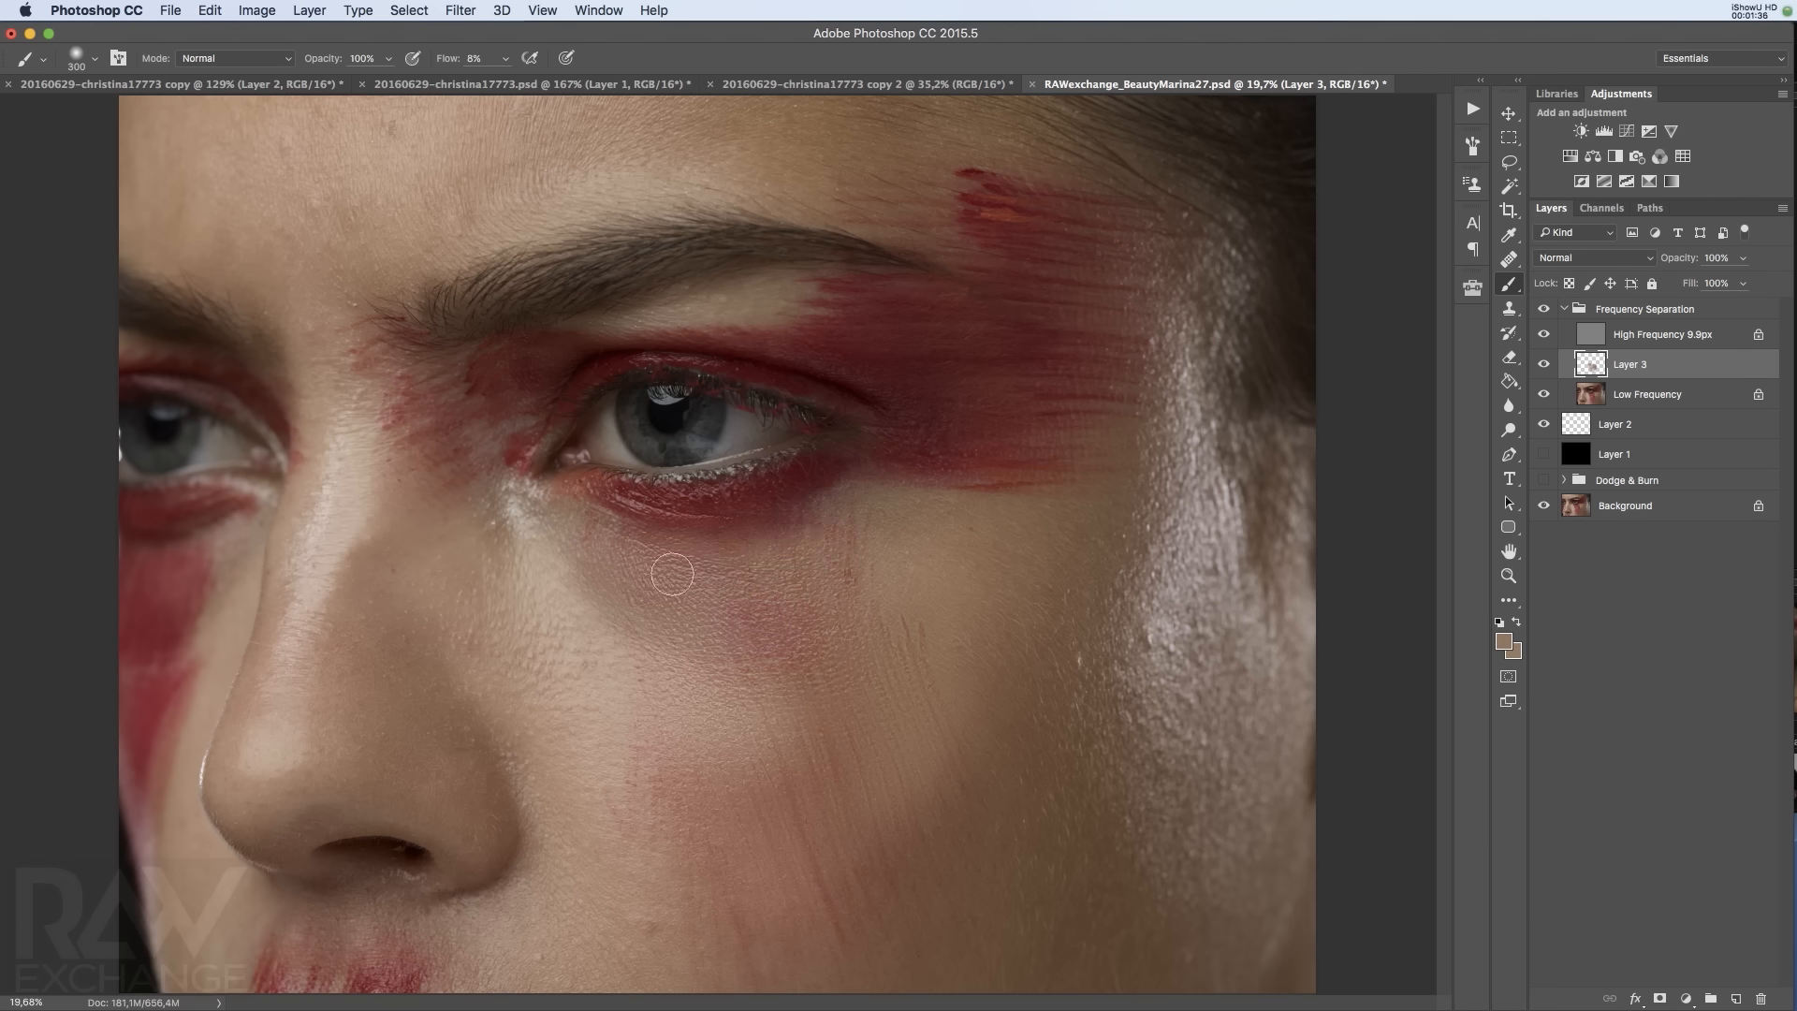
{"action": "left_click", "coordinate": [935, 534], "text": "alt"}
{"action": "mouse_move", "coordinate": [885, 544]}
{"action": "left_mouse_down"}
{"action": "mouse_move", "coordinate": [783, 633]}
{"action": "mouse_move", "coordinate": [702, 641]}
{"action": "mouse_move", "coordinate": [786, 682]}
{"action": "mouse_move", "coordinate": [867, 678]}
{"action": "mouse_move", "coordinate": [831, 696]}
{"action": "left_mouse_up"}
{"action": "left_click", "coordinate": [966, 592], "text": "alt"}
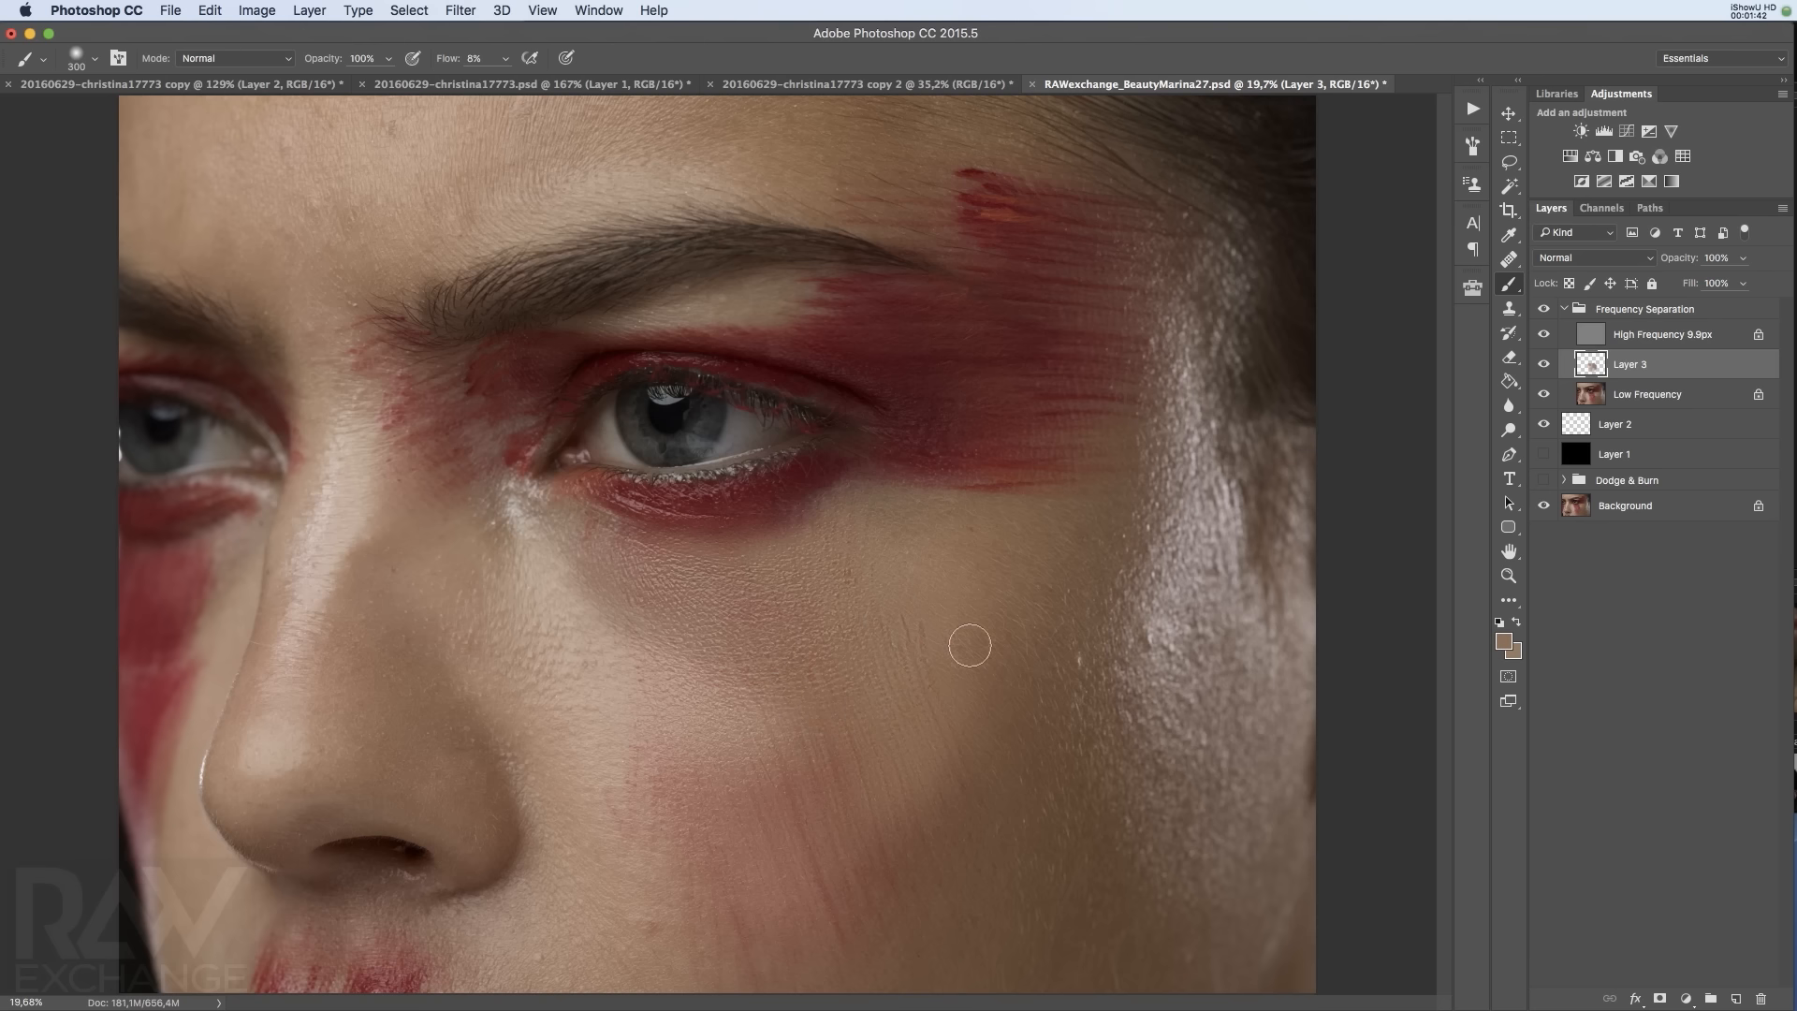
Enlarge the brush to 600 px and cover the remaining red on the lower cheek with sampled skin tones
{"action": "key", "text": "bracketright"}
{"action": "key", "text": "bracketright"}
{"action": "key", "text": "bracketright"}
{"action": "left_click", "coordinate": [585, 771], "text": "alt"}
{"action": "mouse_move", "coordinate": [642, 846]}
{"action": "left_mouse_down"}
{"action": "mouse_move", "coordinate": [669, 752]}
{"action": "mouse_move", "coordinate": [730, 903]}
{"action": "mouse_move", "coordinate": [796, 822]}
{"action": "mouse_move", "coordinate": [710, 947]}
{"action": "mouse_move", "coordinate": [825, 836]}
{"action": "mouse_move", "coordinate": [836, 762]}
{"action": "mouse_move", "coordinate": [781, 751]}
{"action": "left_mouse_up"}
{"action": "left_click", "coordinate": [958, 605], "text": "alt"}
{"action": "mouse_move", "coordinate": [713, 802]}
{"action": "left_mouse_down"}
{"action": "mouse_move", "coordinate": [708, 732]}
{"action": "mouse_move", "coordinate": [591, 663]}
{"action": "mouse_move", "coordinate": [814, 739]}
{"action": "mouse_move", "coordinate": [802, 762]}
{"action": "mouse_move", "coordinate": [756, 712]}
{"action": "mouse_move", "coordinate": [804, 692]}
{"action": "left_mouse_up"}
Examine the painted cheek's skin texture up close and compare it with the Frequency Separation group hidden and shown
{"action": "key", "text": "z"}
{"action": "left_click_drag", "start_coordinate": [802, 581], "coordinate": [787, 753]}
{"action": "left_click_drag", "start_coordinate": [853, 463], "coordinate": [858, 770]}
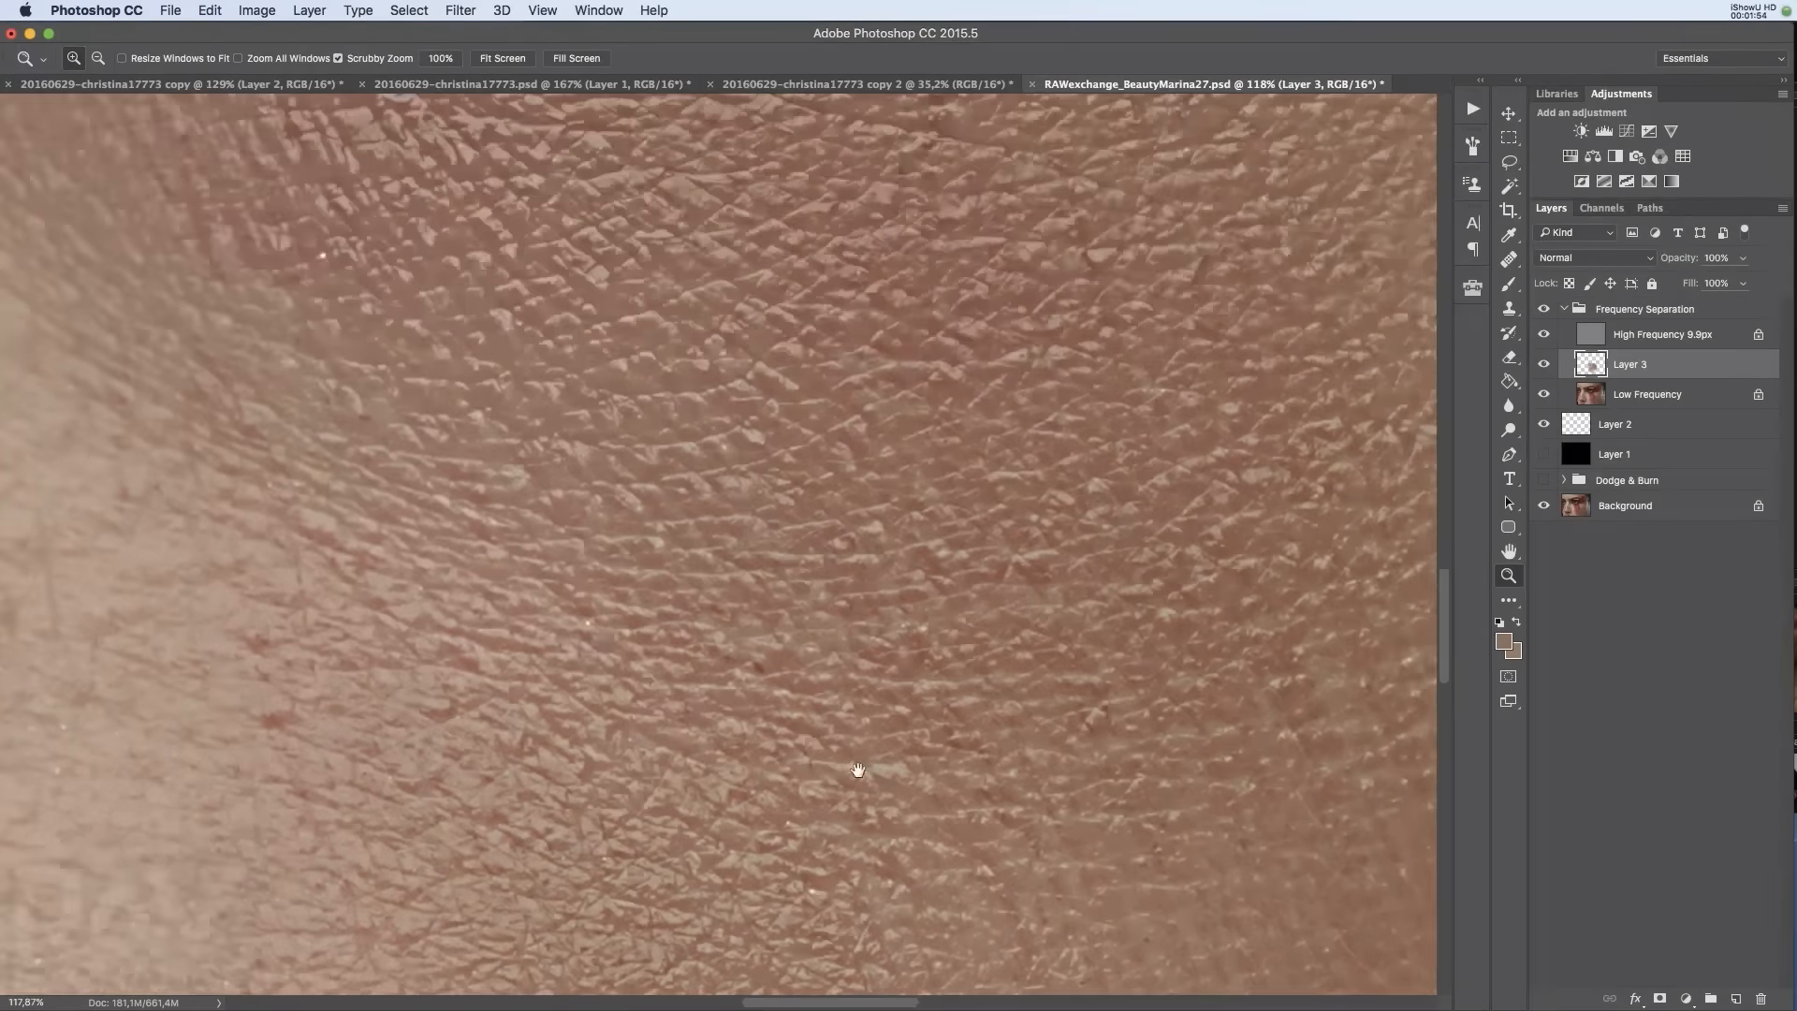
{"action": "left_click_drag", "start_coordinate": [898, 245], "coordinate": [939, 477]}
{"action": "left_click_drag", "start_coordinate": [1059, 445], "coordinate": [798, 666]}
{"action": "left_click_drag", "start_coordinate": [638, 700], "coordinate": [988, 698]}
{"action": "left_click_drag", "start_coordinate": [1072, 483], "coordinate": [873, 639]}
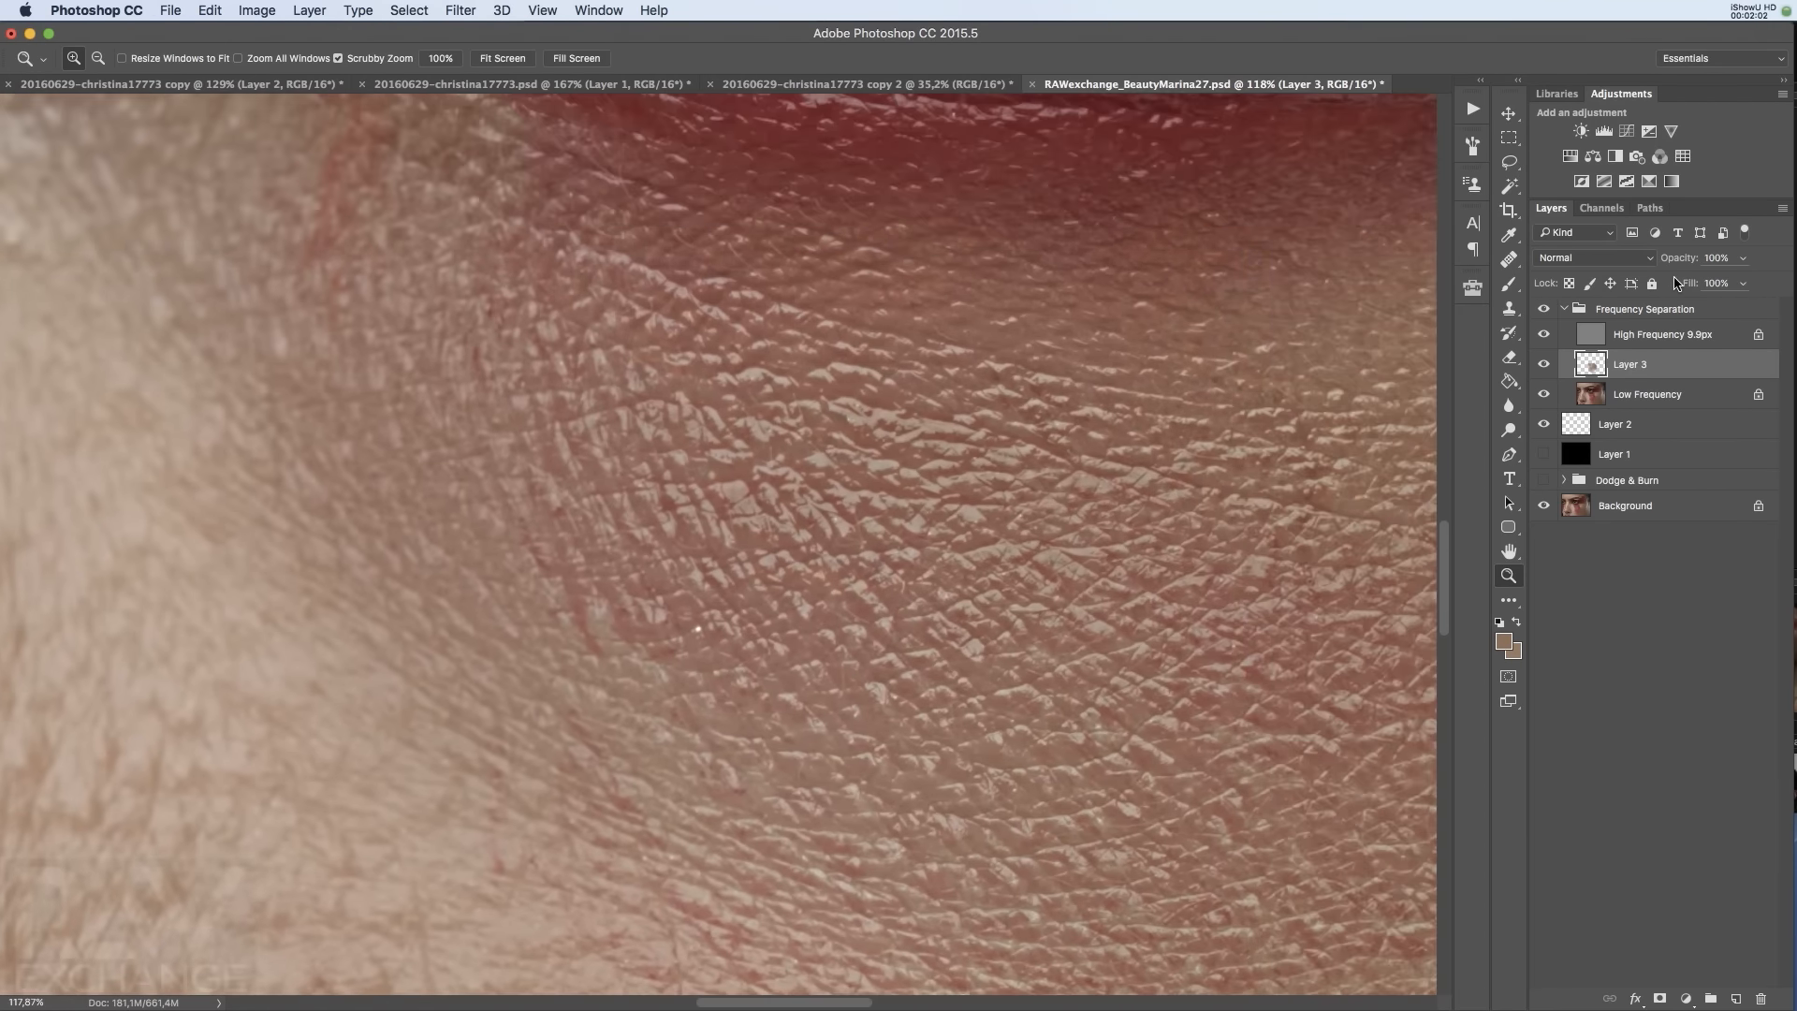
{"action": "left_click", "coordinate": [1545, 308]}
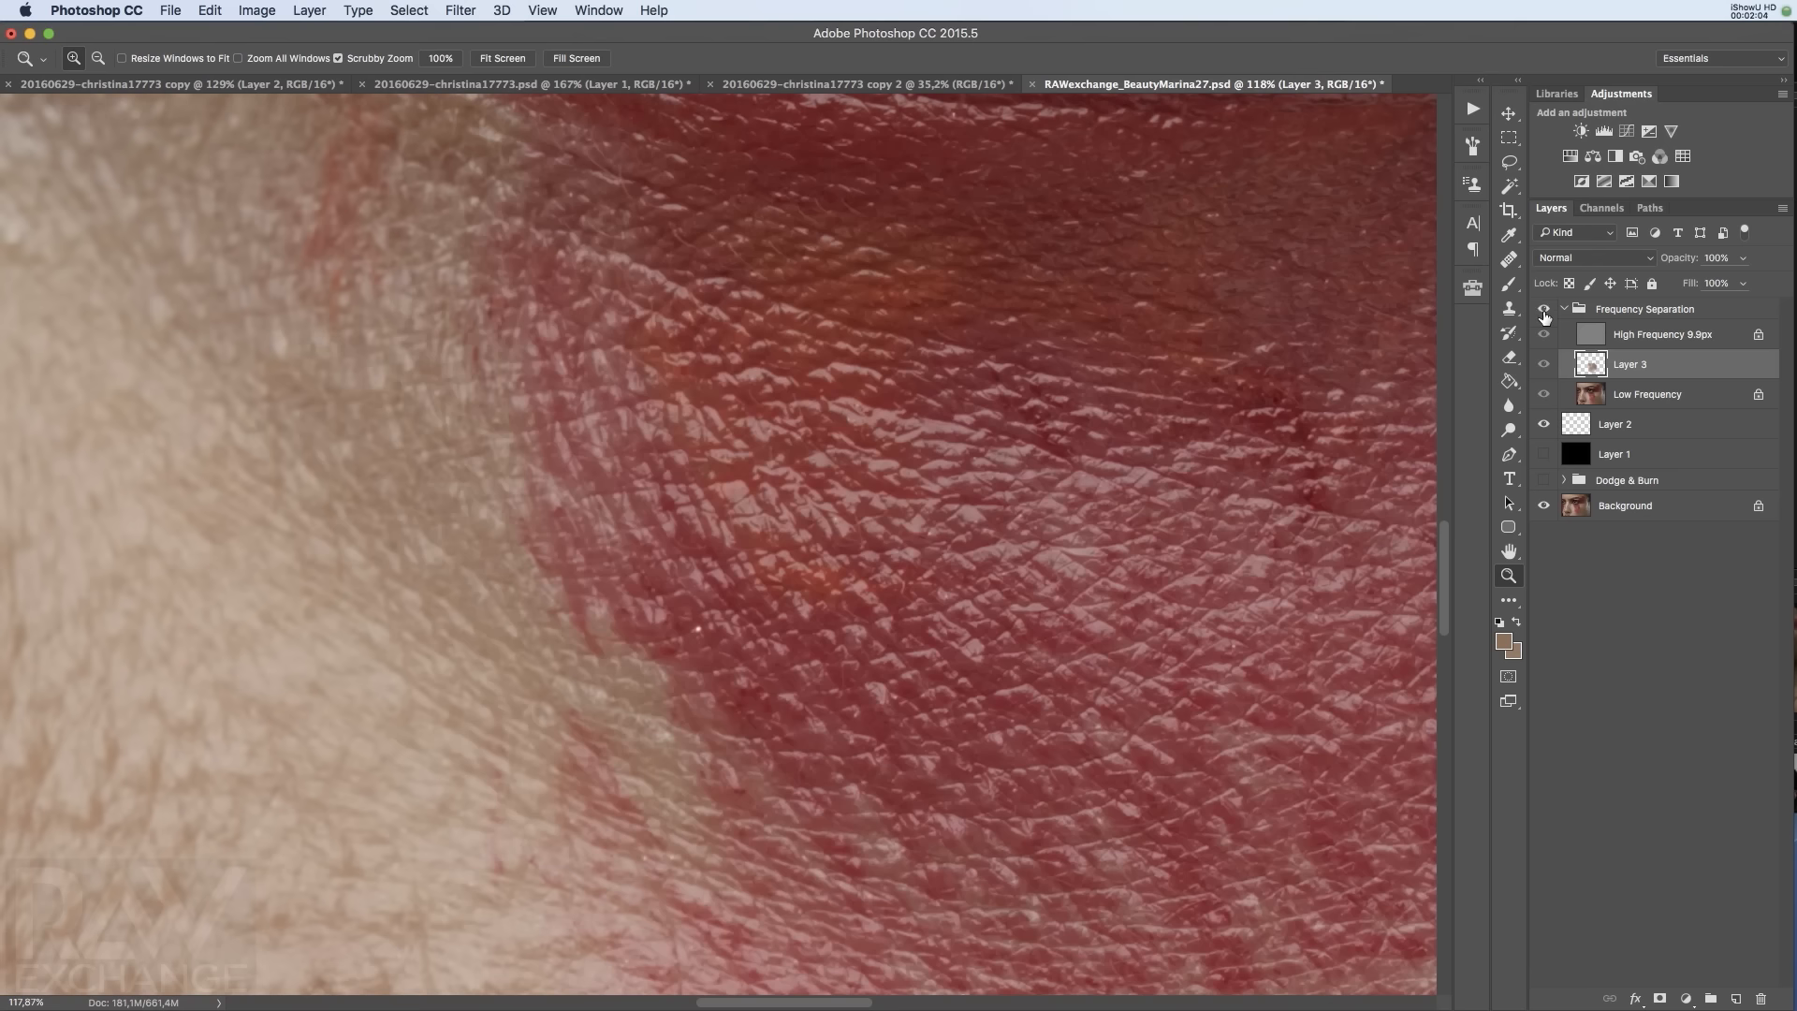
{"action": "left_click", "coordinate": [1544, 311]}
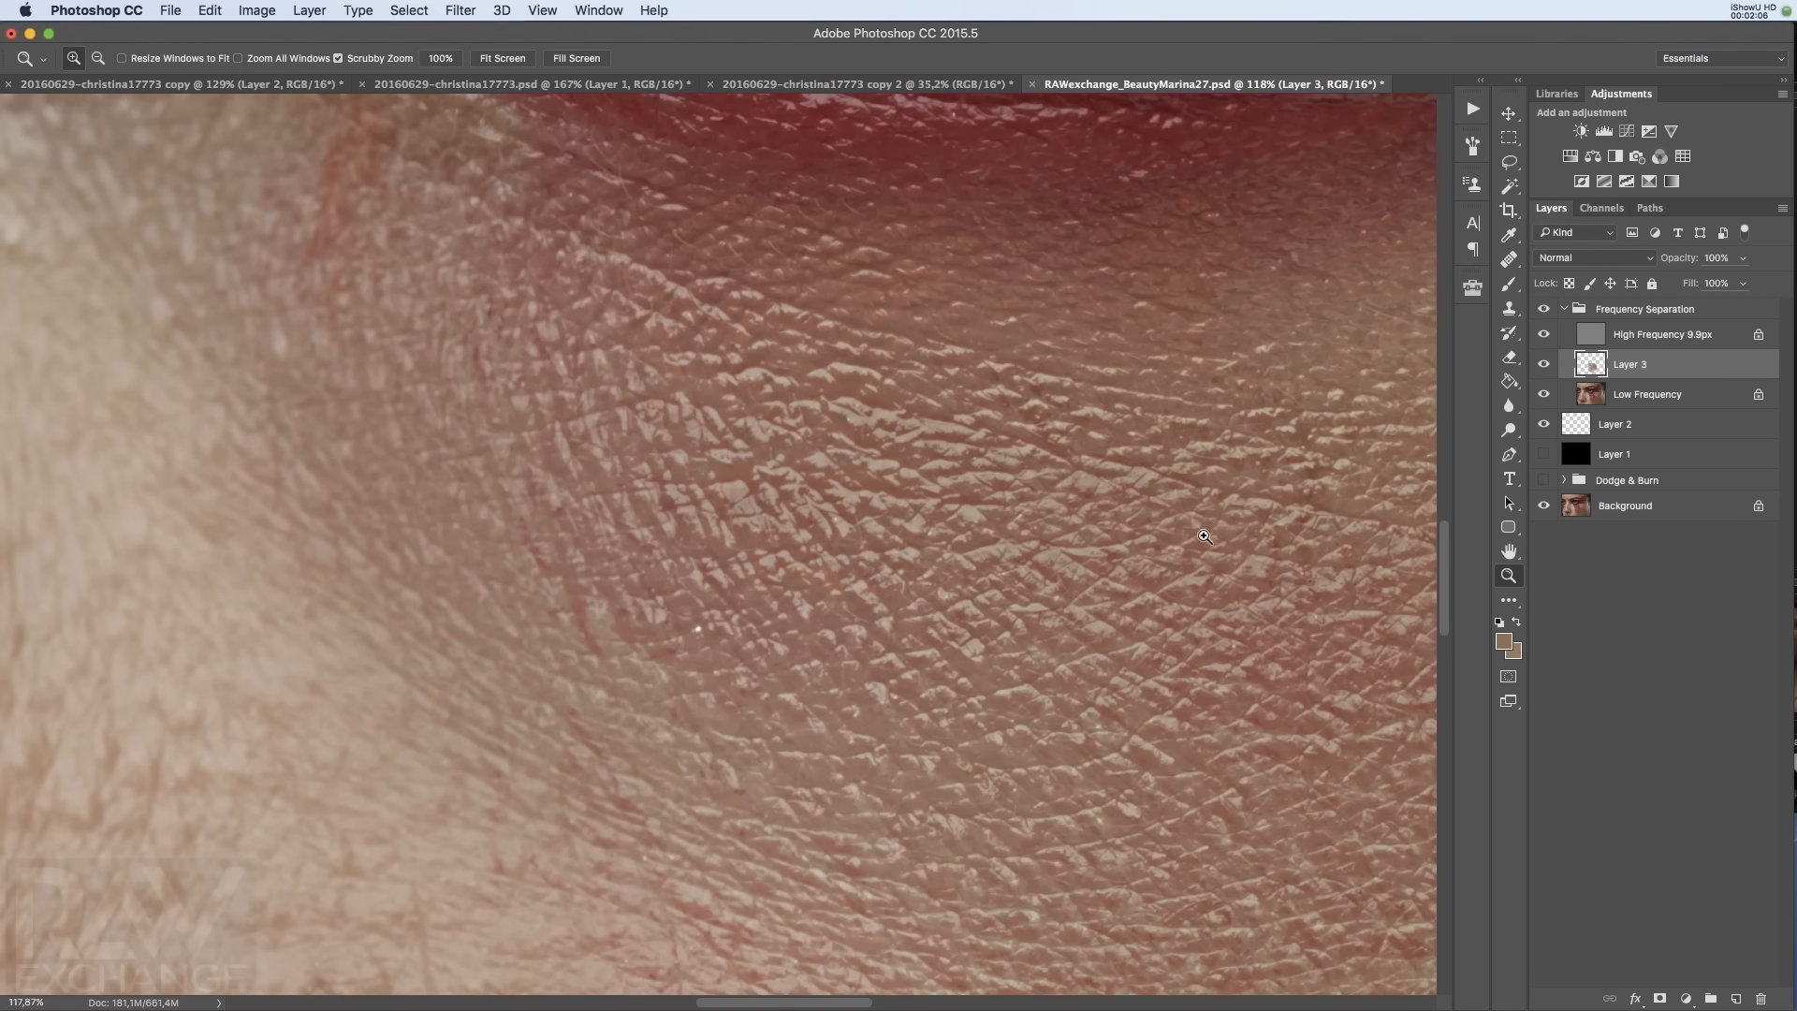
Inspect the skin under the eye and toggle Layer 3 to compare the painted cheek with the original makeup
{"action": "left_click_drag", "start_coordinate": [1259, 563], "coordinate": [1137, 657]}
{"action": "left_click_drag", "start_coordinate": [806, 664], "coordinate": [708, 602]}
{"action": "left_click_drag", "start_coordinate": [810, 624], "coordinate": [851, 592]}
{"action": "left_click_drag", "start_coordinate": [747, 536], "coordinate": [1054, 638]}
{"action": "left_click", "coordinate": [1544, 365]}
{"action": "left_click", "coordinate": [1544, 365]}
{"action": "left_click", "coordinate": [1544, 365]}
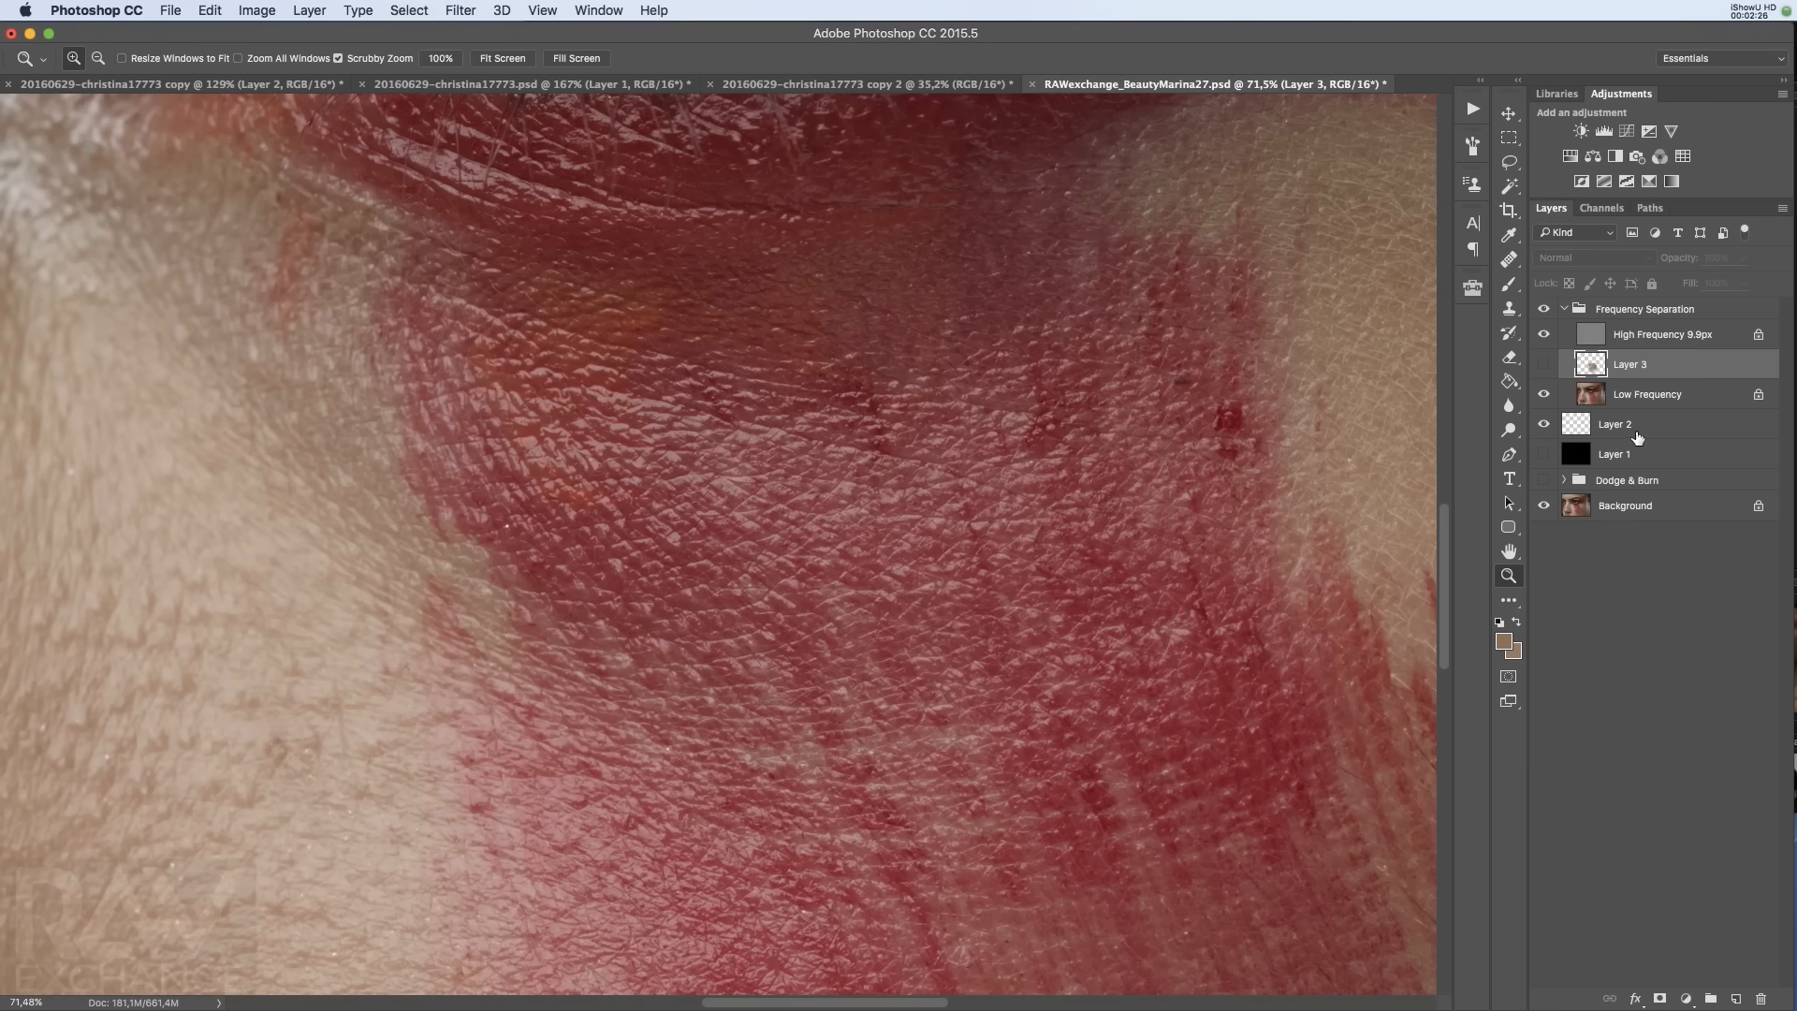
{"action": "left_click_drag", "start_coordinate": [1006, 591], "coordinate": [963, 625]}
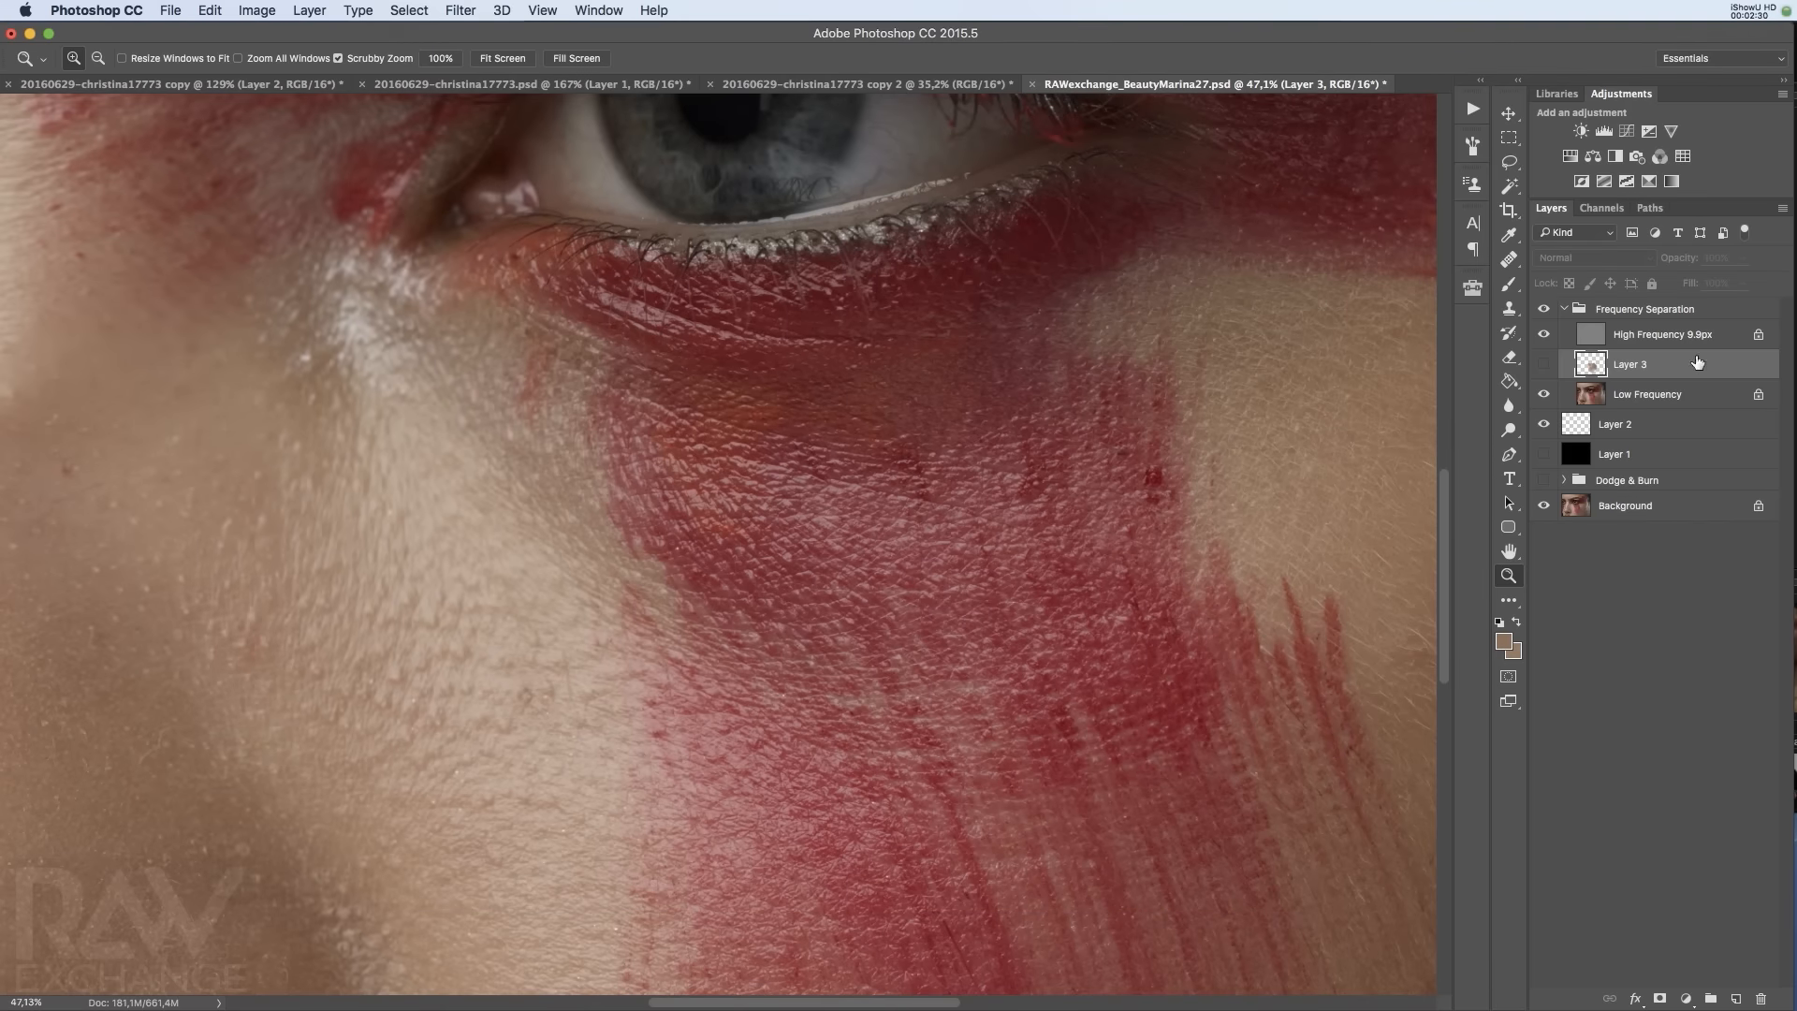
Delete the Frequency Separation group together with its contents
{"action": "left_click", "coordinate": [1718, 310]}
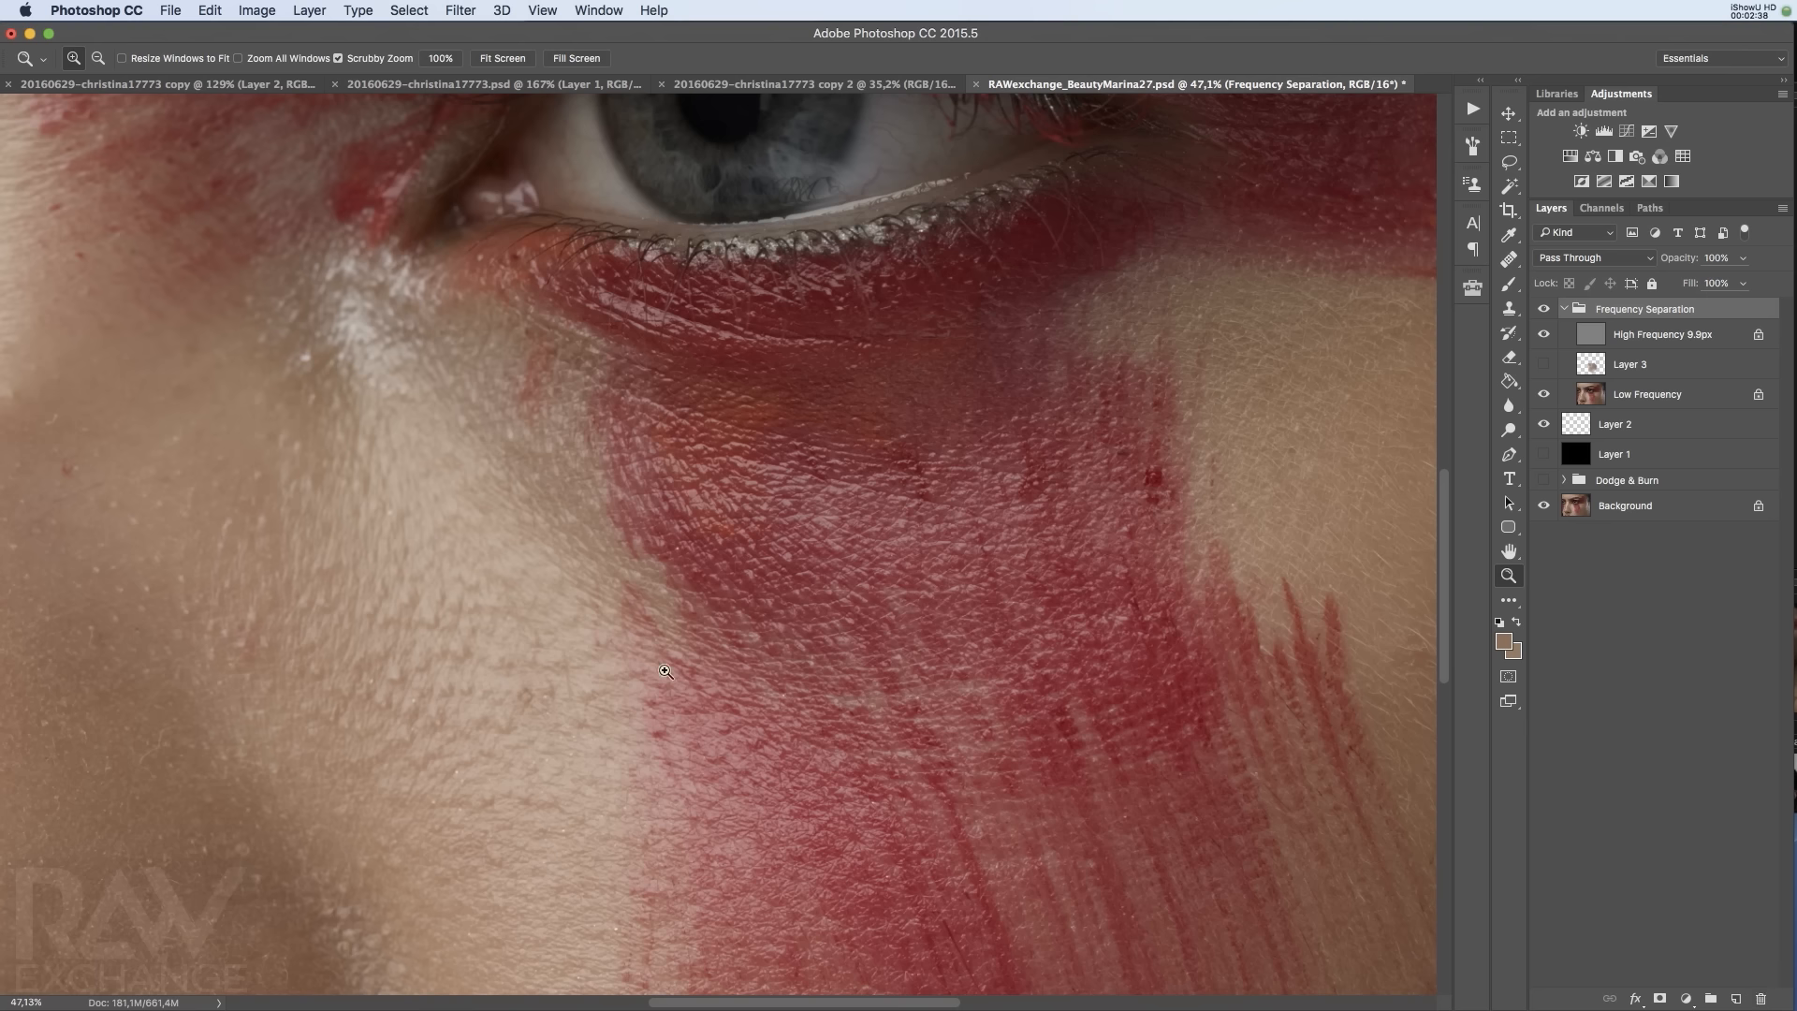
{"action": "left_click", "coordinate": [1660, 337]}
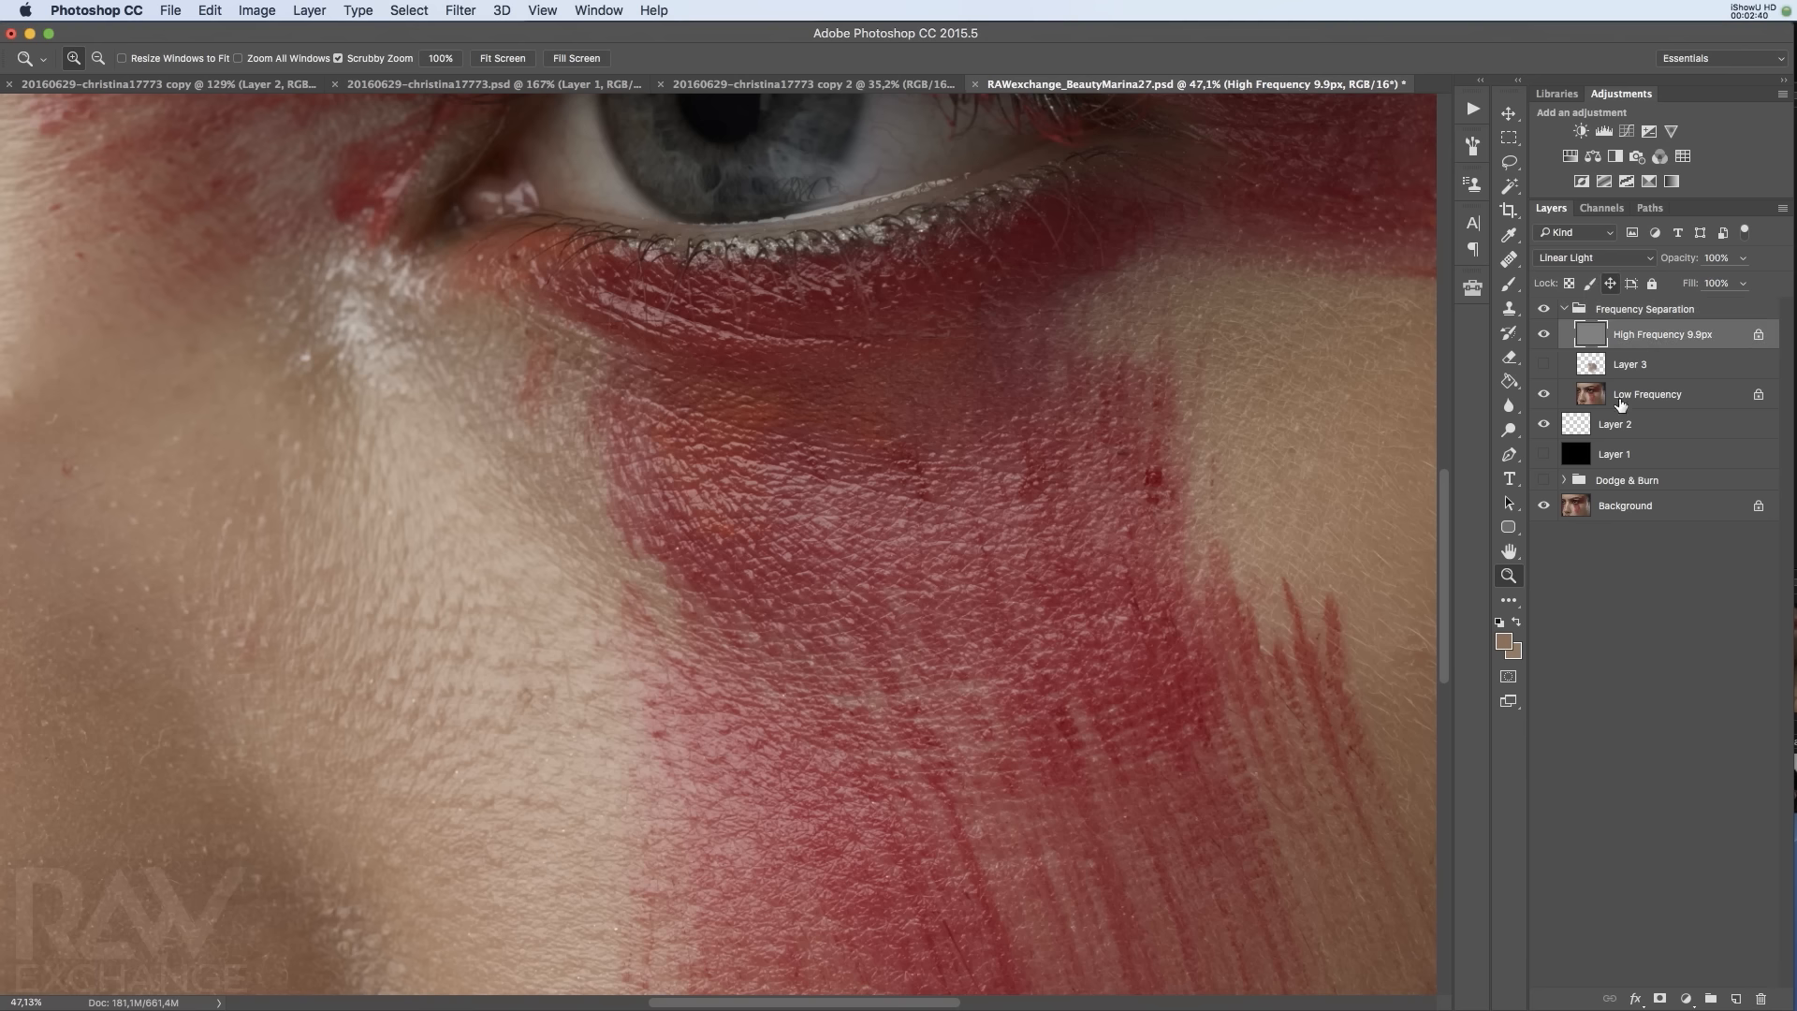
{"action": "left_click", "coordinate": [1711, 315]}
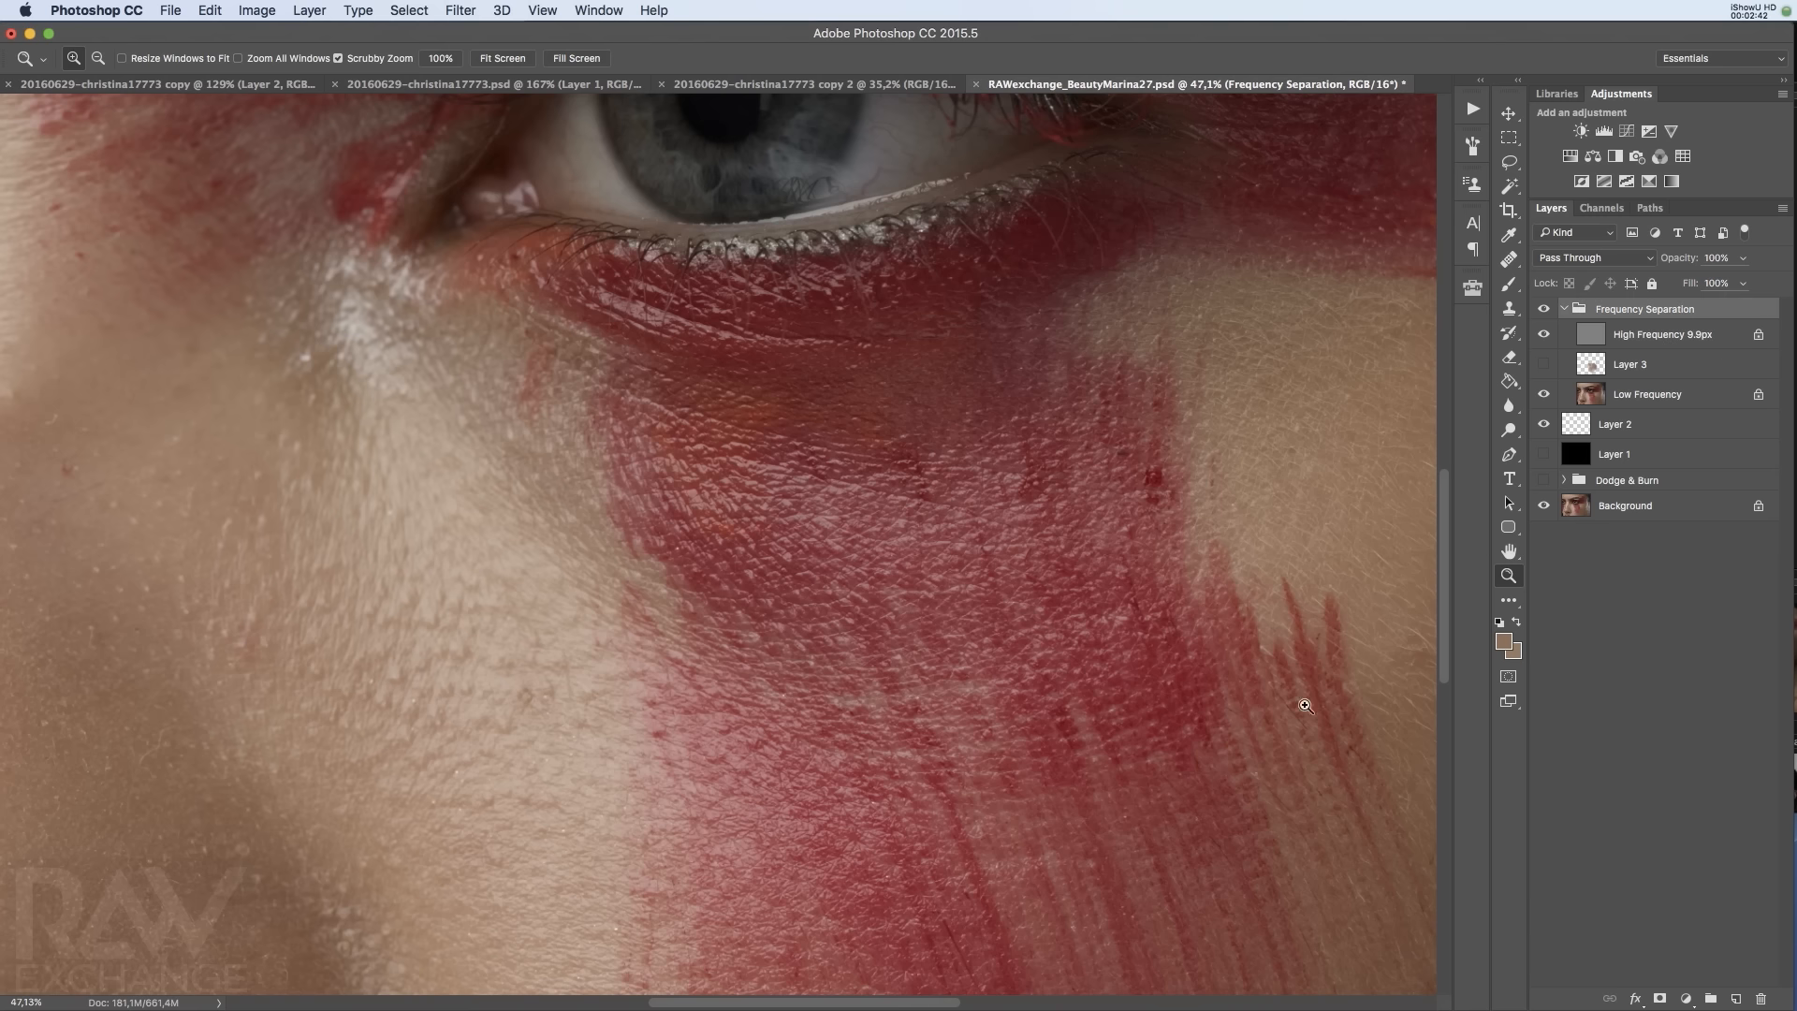
{"action": "left_click", "coordinate": [1761, 998]}
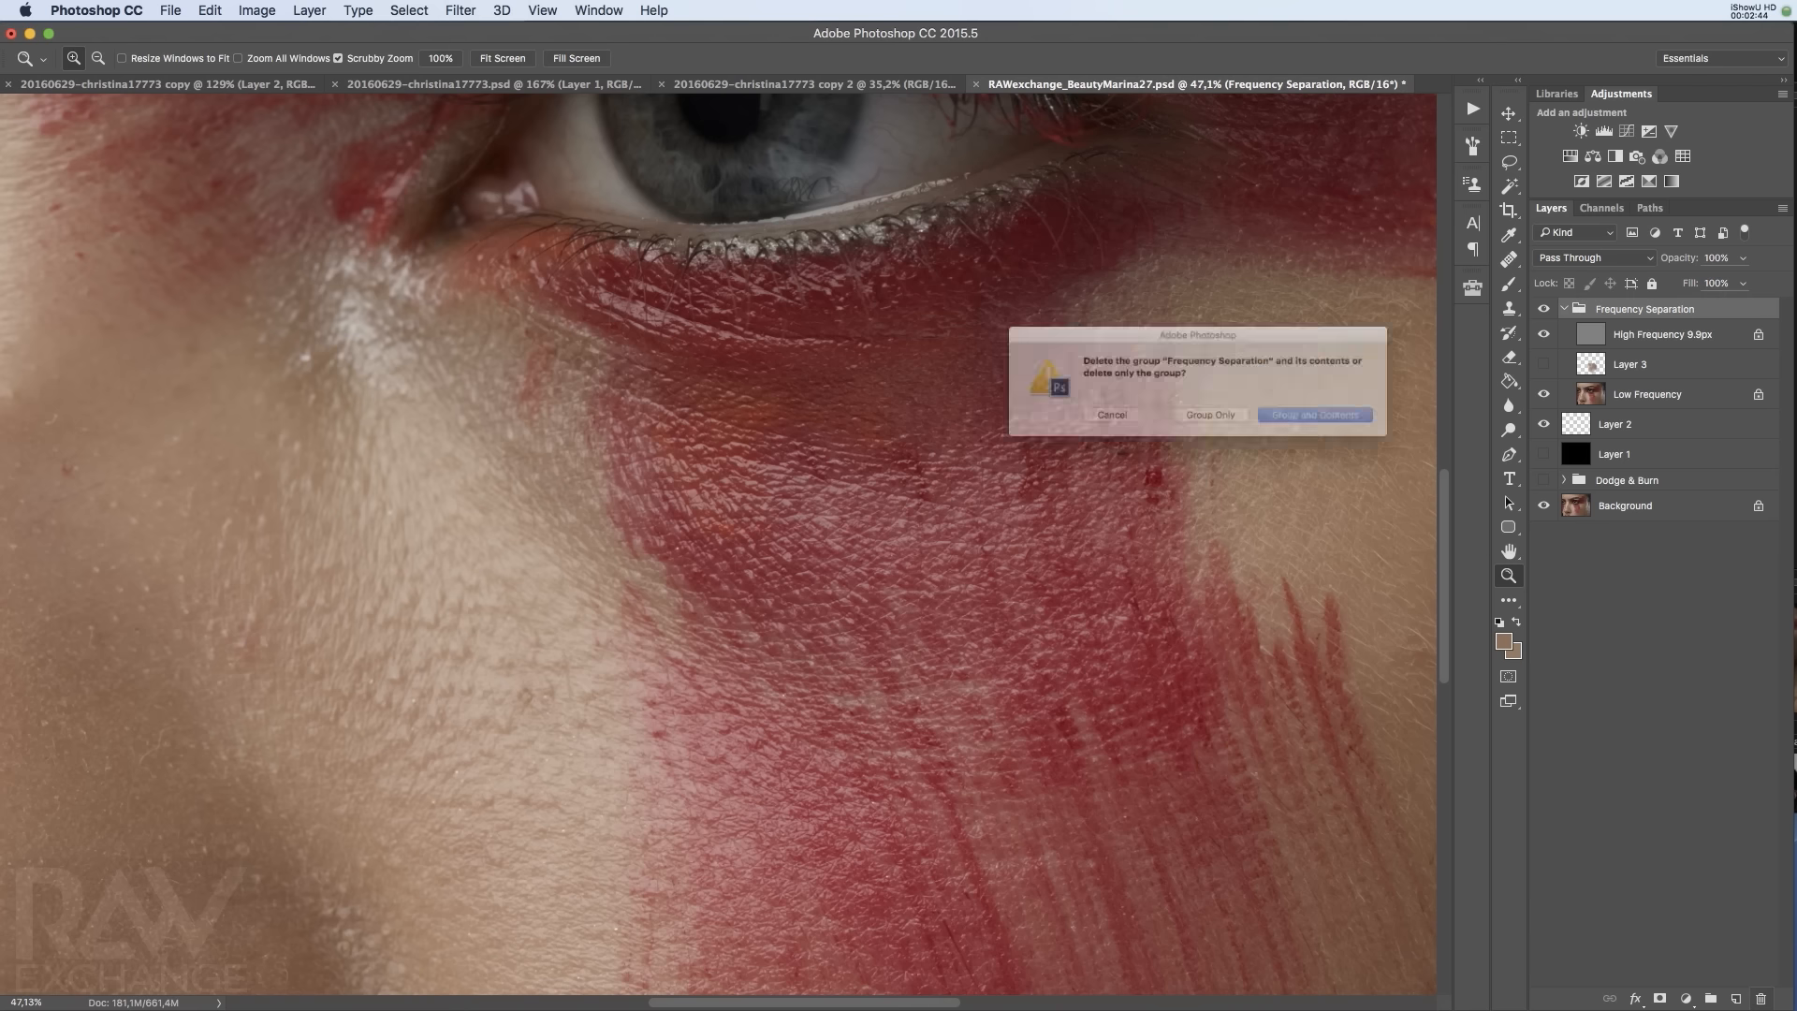
{"action": "left_click", "coordinate": [1329, 424]}
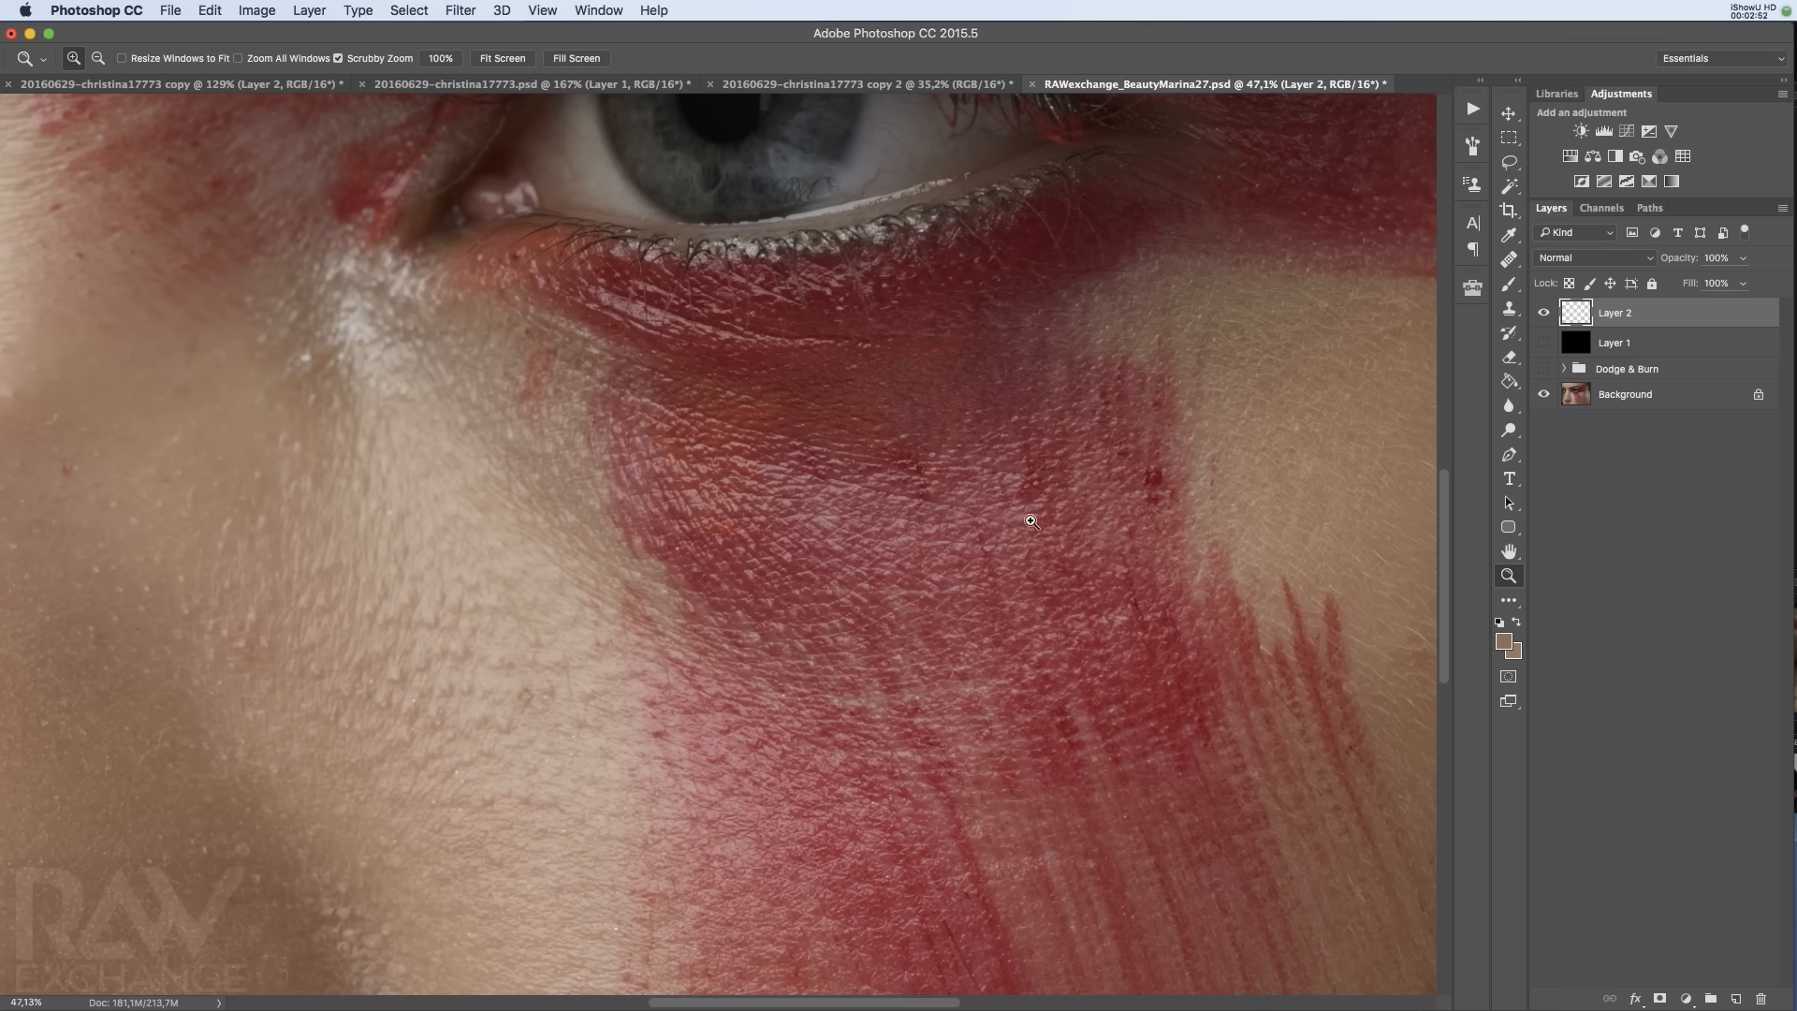
Set the blend mode of Layer 2 to Color
{"action": "scroll", "coordinate": [1031, 522], "scroll_direction": "down", "scroll_amount": 5}
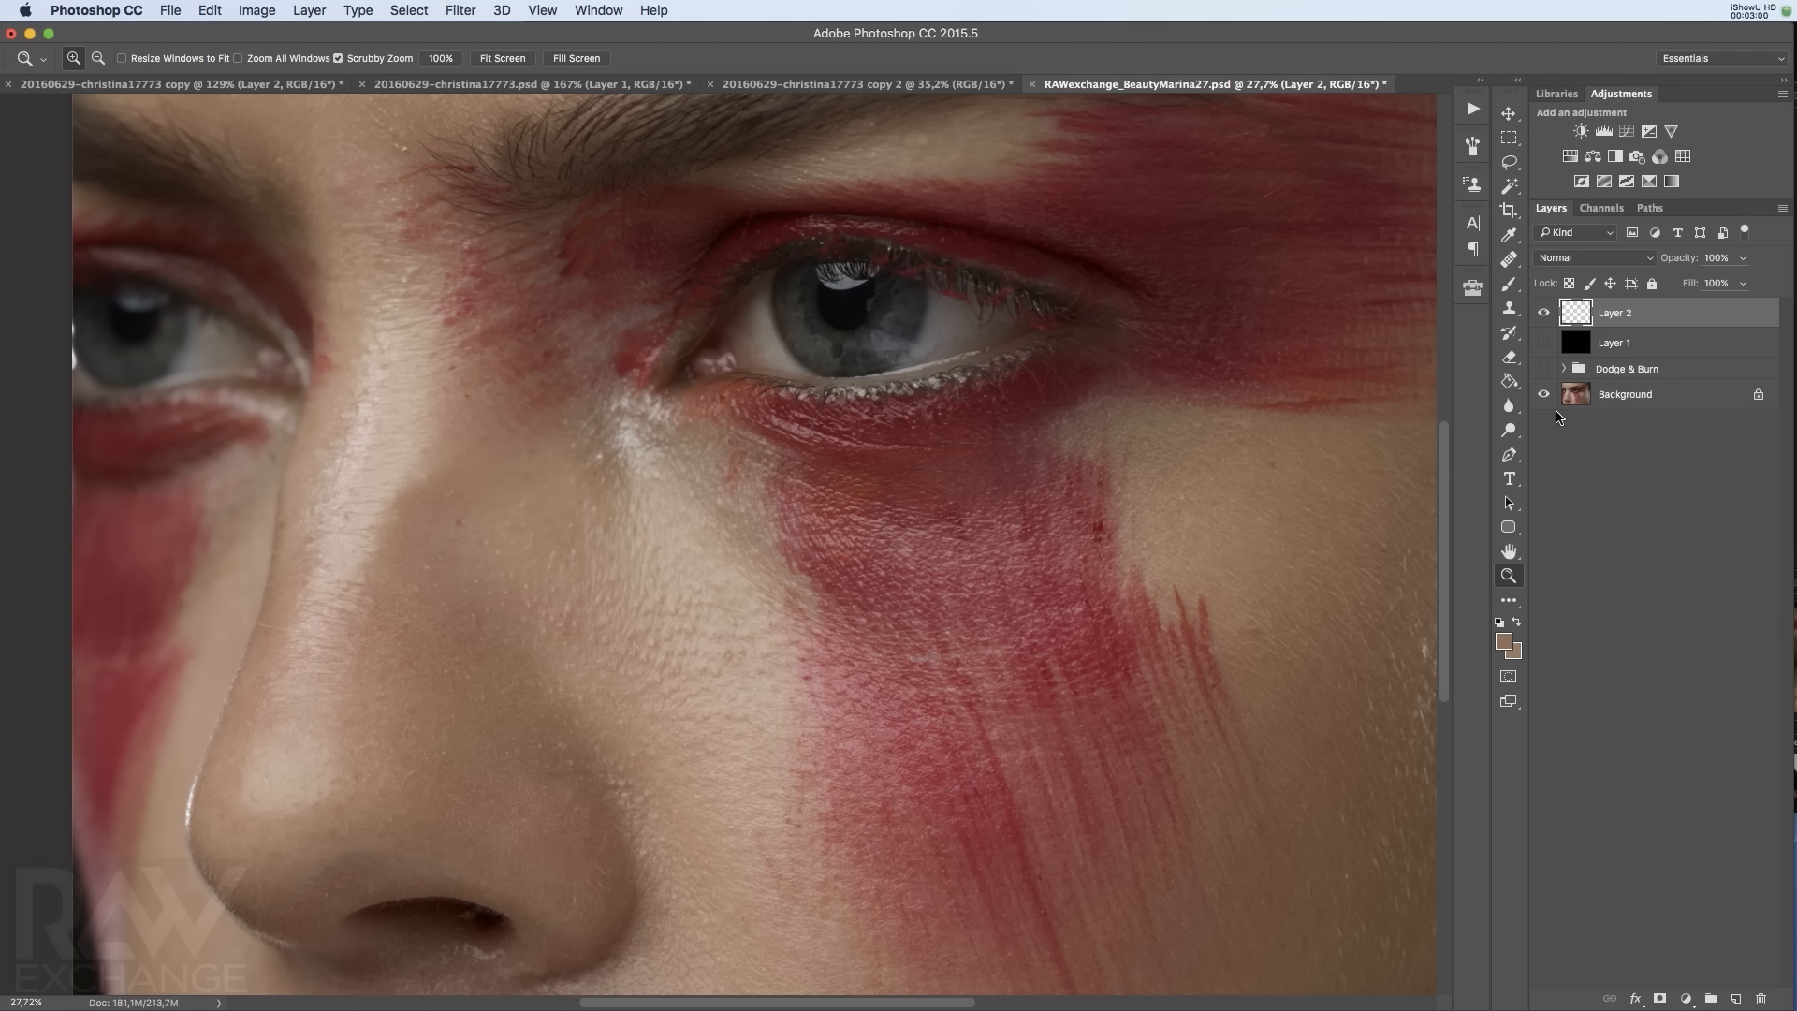
{"action": "scroll", "coordinate": [1021, 730], "scroll_direction": "up", "scroll_amount": 1}
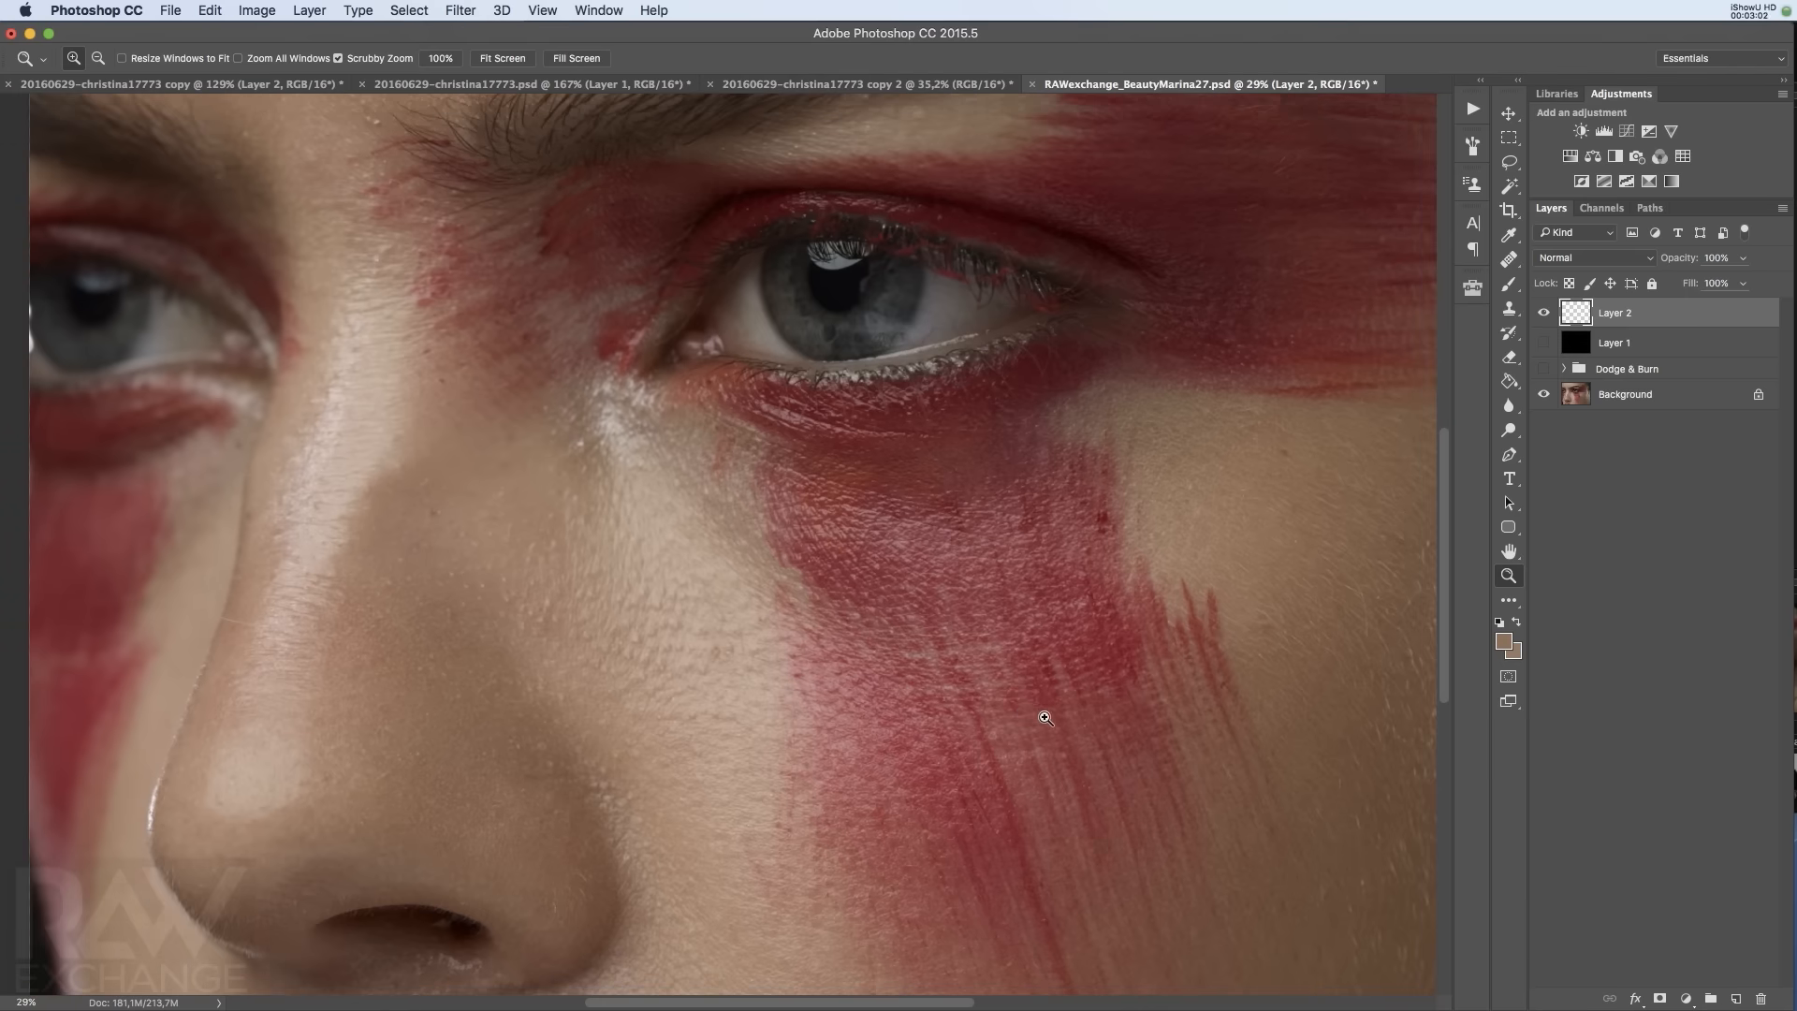
{"action": "left_click", "coordinate": [1586, 261]}
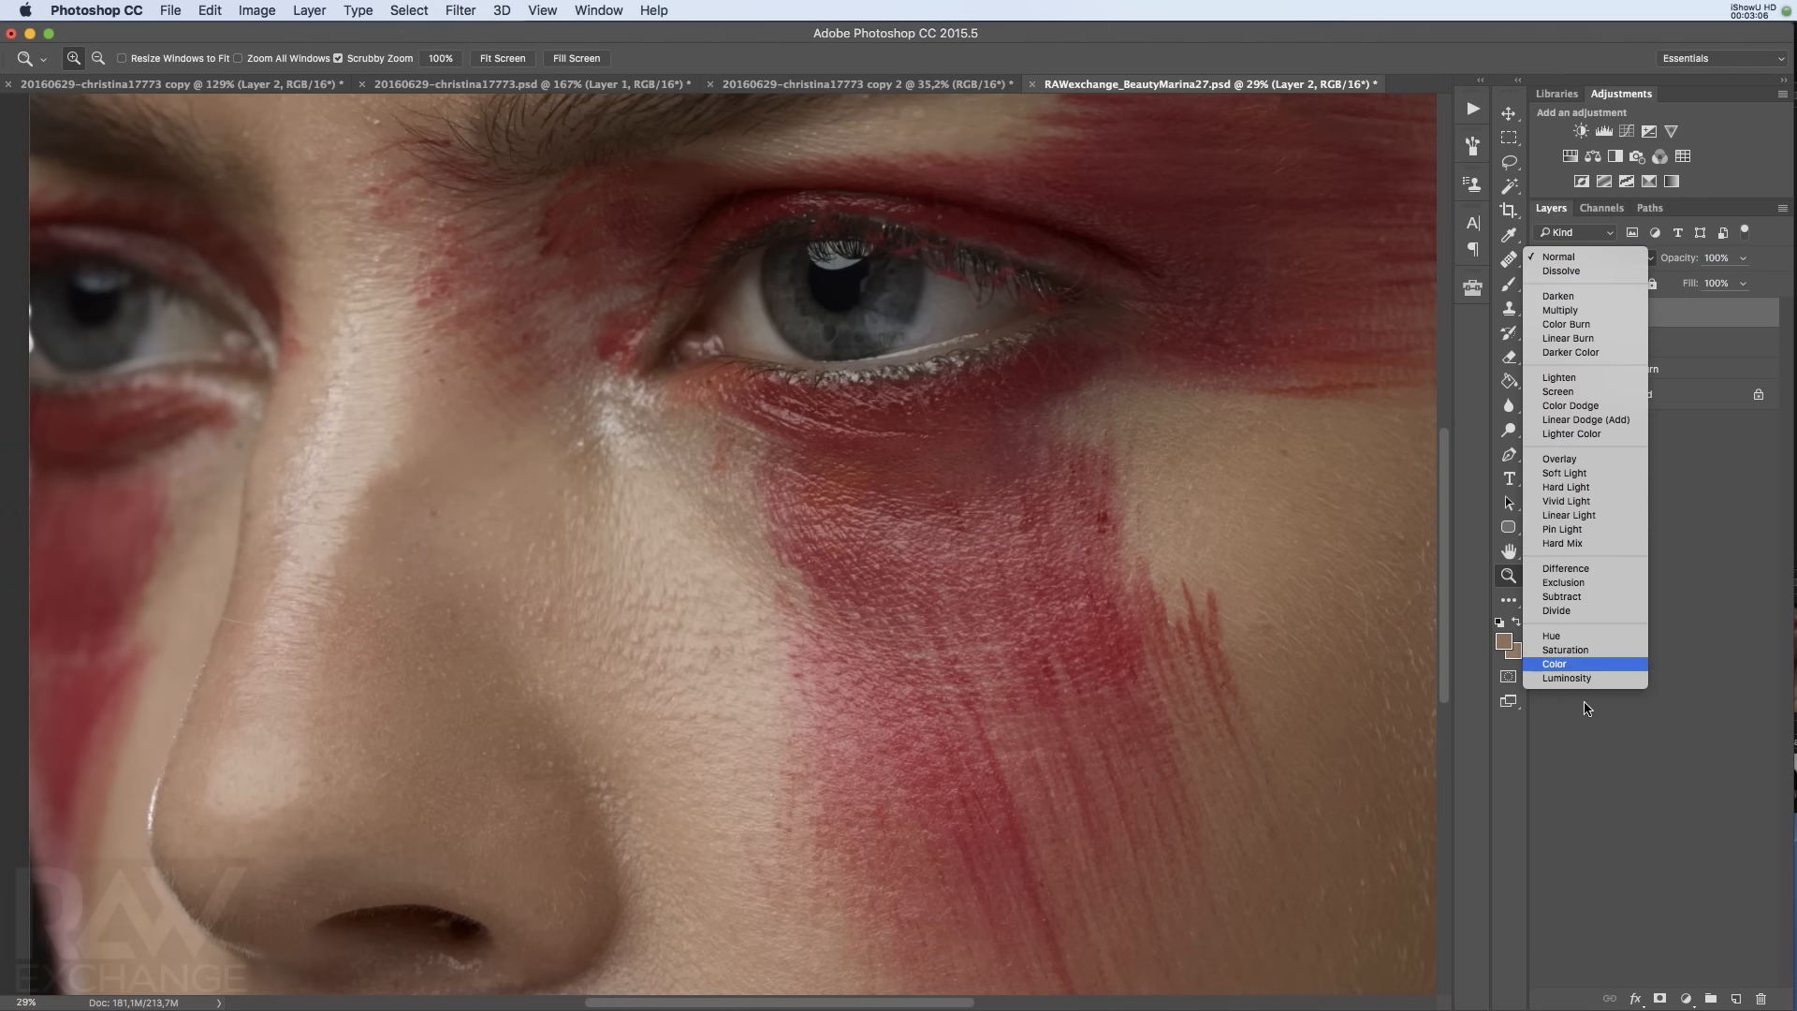
{"action": "left_click", "coordinate": [1585, 664]}
Brush sampled skin tones onto Layer 2 over the outer half of the cheek's red makeup
{"action": "key", "text": "b"}
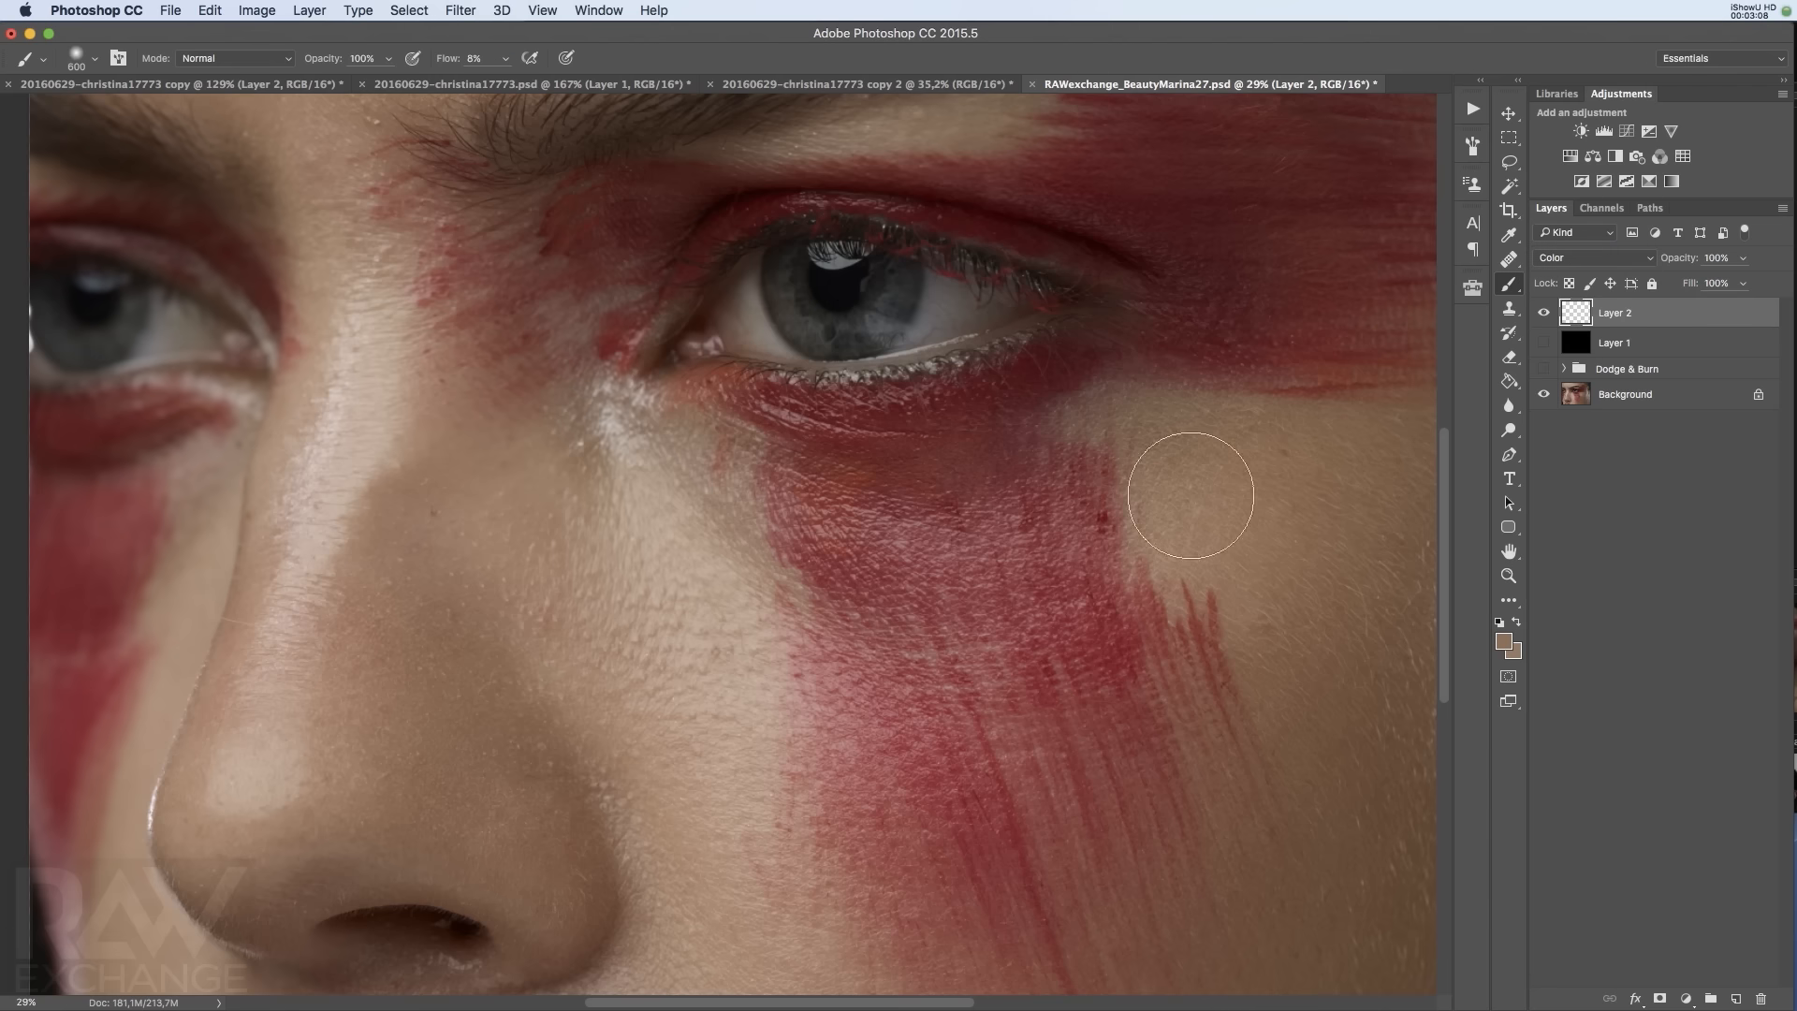
{"action": "left_click", "coordinate": [1204, 516], "text": "alt"}
{"action": "left_click", "coordinate": [1196, 516], "text": "alt"}
{"action": "mouse_move", "coordinate": [1174, 672]}
{"action": "left_mouse_down"}
{"action": "mouse_move", "coordinate": [1144, 662]}
{"action": "mouse_move", "coordinate": [1164, 677]}
{"action": "mouse_move", "coordinate": [1204, 656]}
{"action": "mouse_move", "coordinate": [1233, 681]}
{"action": "mouse_move", "coordinate": [1159, 705]}
{"action": "mouse_move", "coordinate": [1142, 870]}
{"action": "mouse_move", "coordinate": [1203, 855]}
{"action": "mouse_move", "coordinate": [1203, 766]}
{"action": "left_mouse_up"}
{"action": "left_click", "coordinate": [1283, 778], "text": "alt"}
{"action": "left_click", "coordinate": [1181, 531], "text": "alt"}
{"action": "mouse_move", "coordinate": [999, 578]}
{"action": "left_mouse_down"}
{"action": "mouse_move", "coordinate": [1002, 490]}
{"action": "mouse_move", "coordinate": [987, 489]}
{"action": "left_mouse_up"}
{"action": "left_click", "coordinate": [1183, 512], "text": "alt"}
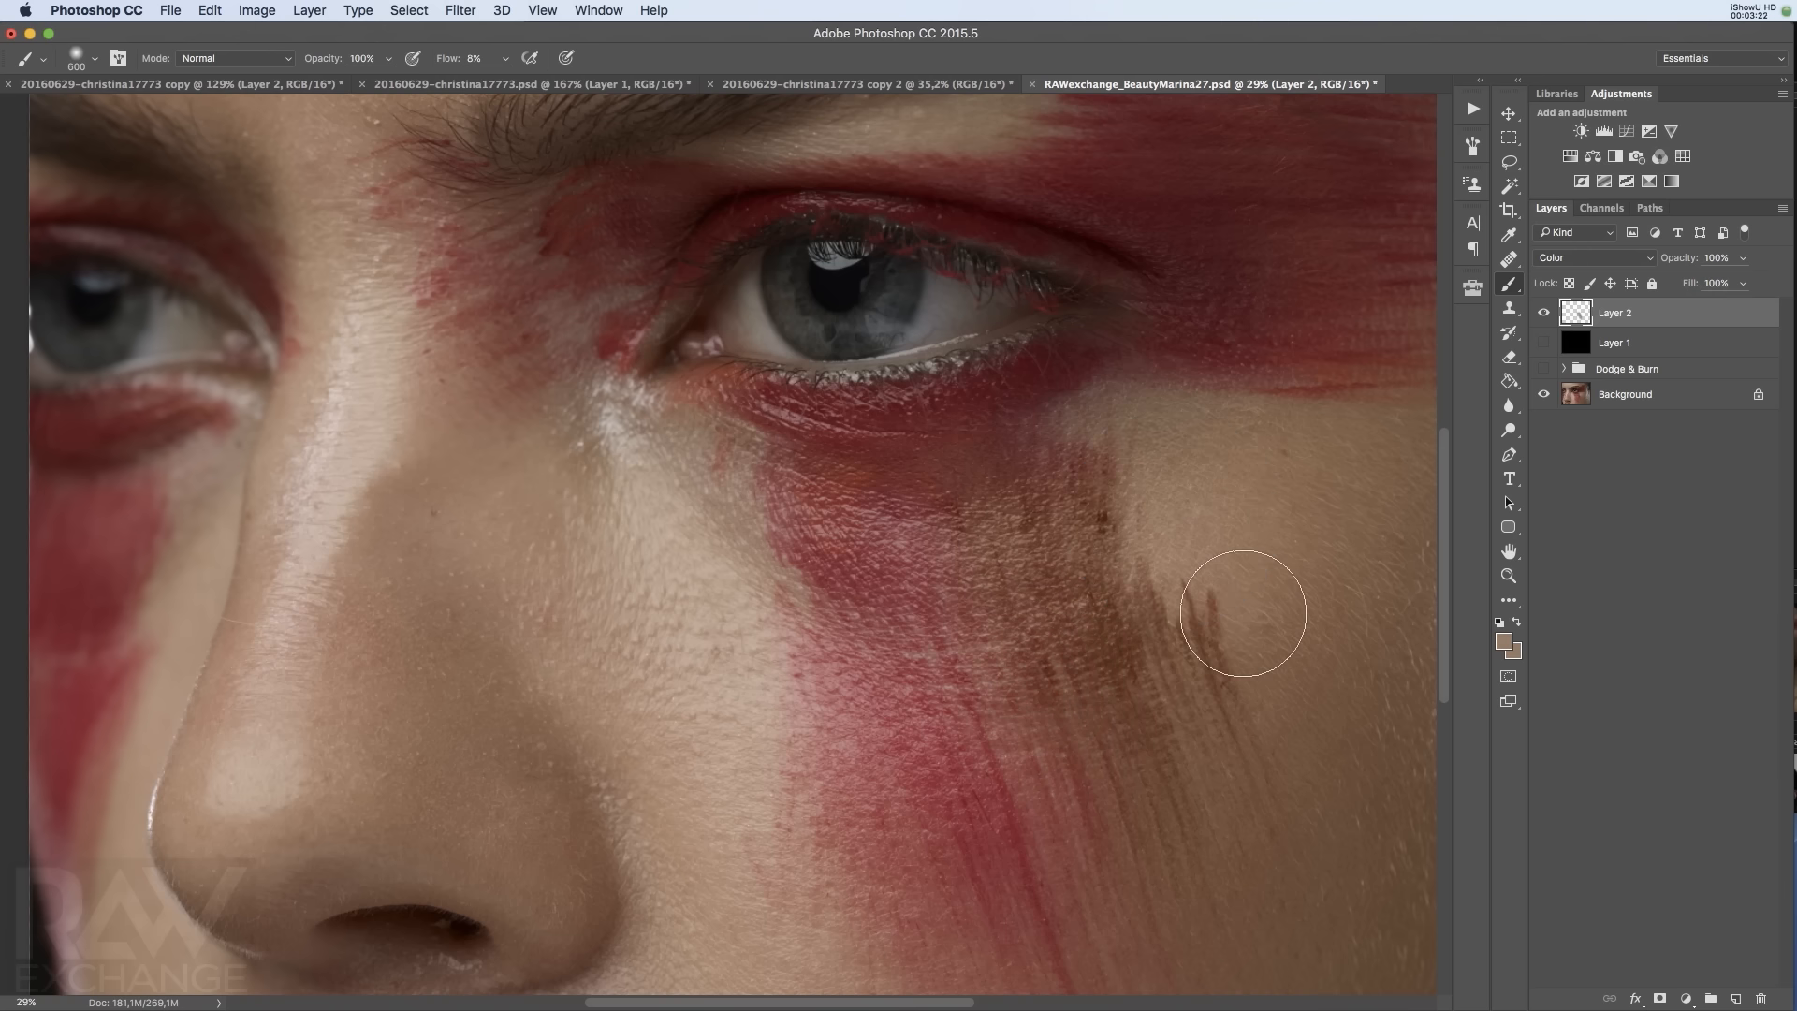
Brush sampled skin tones over the inner and lower parts of the cheek's red makeup on Layer 2
{"action": "mouse_move", "coordinate": [1099, 778]}
{"action": "left_mouse_down"}
{"action": "mouse_move", "coordinate": [1039, 742]}
{"action": "mouse_move", "coordinate": [1048, 716]}
{"action": "left_mouse_up"}
{"action": "mouse_move", "coordinate": [785, 582]}
{"action": "left_mouse_down"}
{"action": "mouse_move", "coordinate": [783, 567]}
{"action": "mouse_move", "coordinate": [824, 622]}
{"action": "left_mouse_up"}
{"action": "mouse_move", "coordinate": [823, 698]}
{"action": "left_mouse_down"}
{"action": "mouse_move", "coordinate": [850, 732]}
{"action": "mouse_move", "coordinate": [840, 808]}
{"action": "mouse_move", "coordinate": [919, 688]}
{"action": "left_mouse_up"}
{"action": "left_click", "coordinate": [749, 744], "text": "alt"}
{"action": "left_click", "coordinate": [720, 767], "text": "alt"}
{"action": "mouse_move", "coordinate": [840, 918]}
{"action": "left_mouse_down"}
{"action": "mouse_move", "coordinate": [887, 906]}
{"action": "mouse_move", "coordinate": [924, 804]}
{"action": "mouse_move", "coordinate": [975, 826]}
{"action": "mouse_move", "coordinate": [718, 683]}
{"action": "mouse_move", "coordinate": [993, 866]}
{"action": "mouse_move", "coordinate": [898, 532]}
{"action": "mouse_move", "coordinate": [1079, 702]}
{"action": "mouse_move", "coordinate": [999, 733]}
{"action": "mouse_move", "coordinate": [958, 715]}
{"action": "mouse_move", "coordinate": [1101, 834]}
{"action": "mouse_move", "coordinate": [1035, 913]}
{"action": "left_mouse_up"}
{"action": "left_click", "coordinate": [711, 676], "text": "alt"}
Hide Layer 2 and show the Dodge & Burn group to view the brightened cheek makeup
{"action": "key", "text": "z"}
{"action": "left_click_drag", "start_coordinate": [1159, 694], "coordinate": [992, 674]}
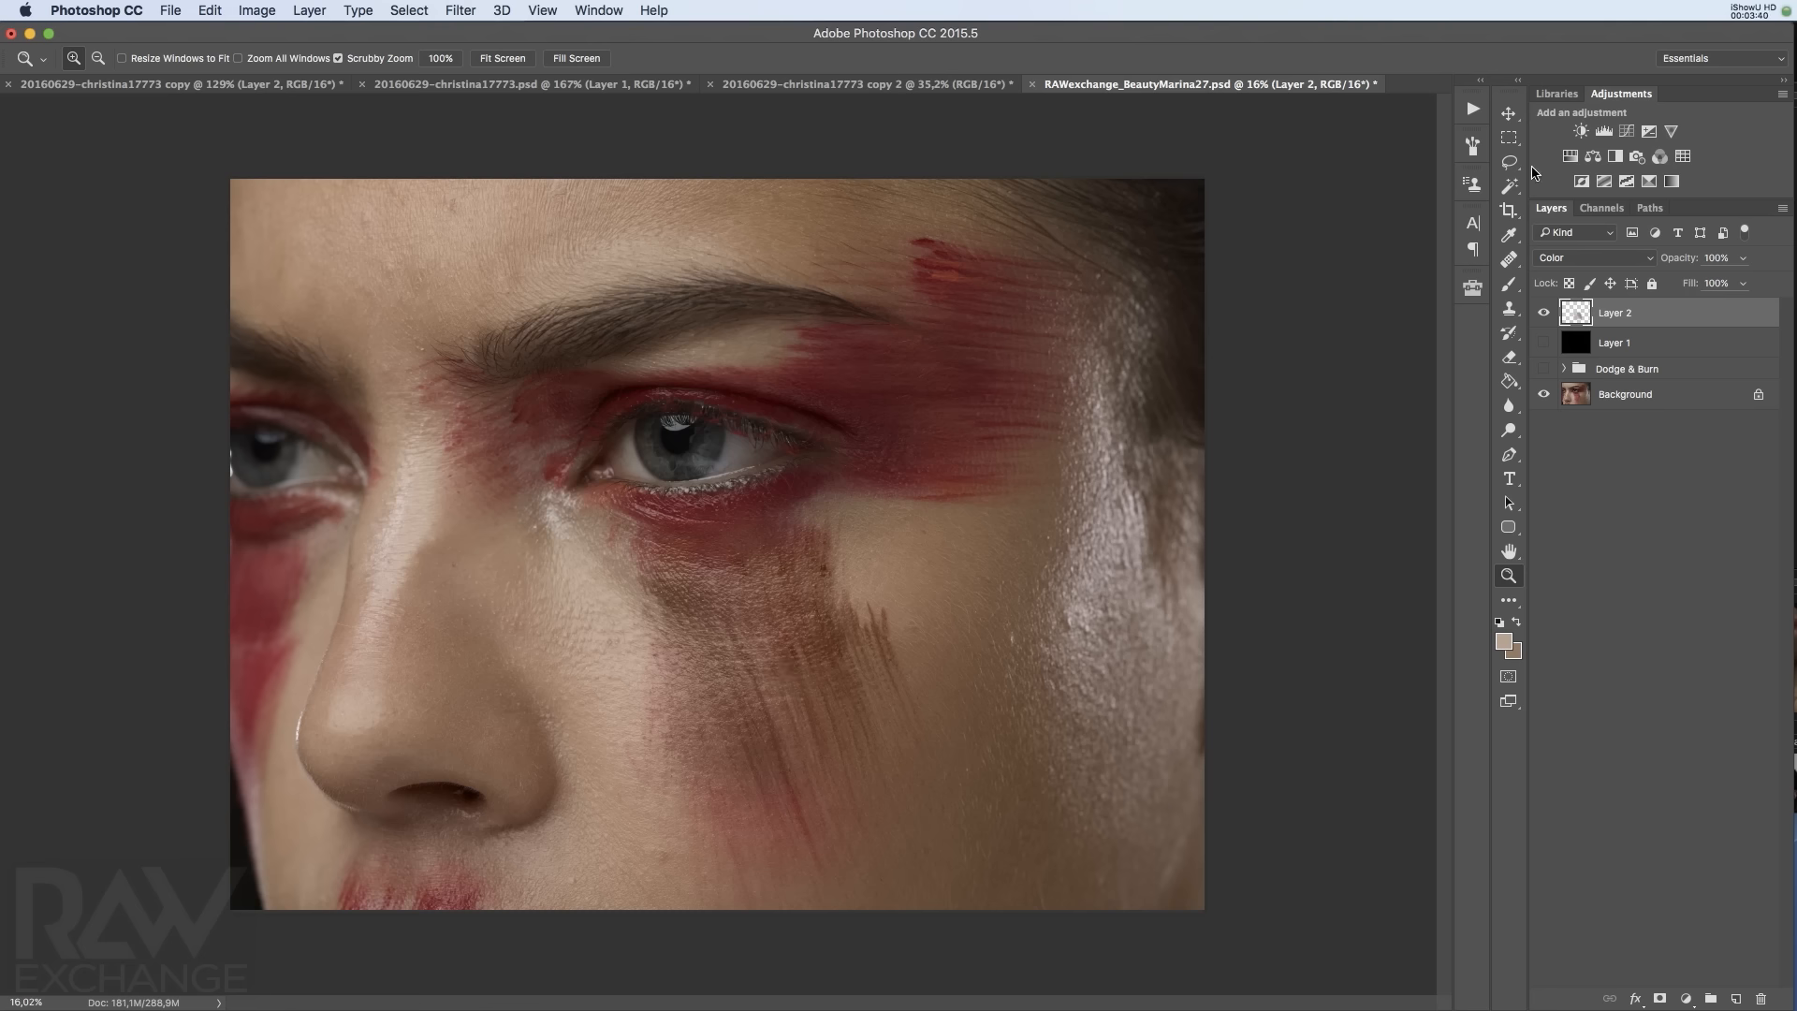
{"action": "left_click", "coordinate": [1545, 313]}
{"action": "left_click", "coordinate": [1544, 370]}
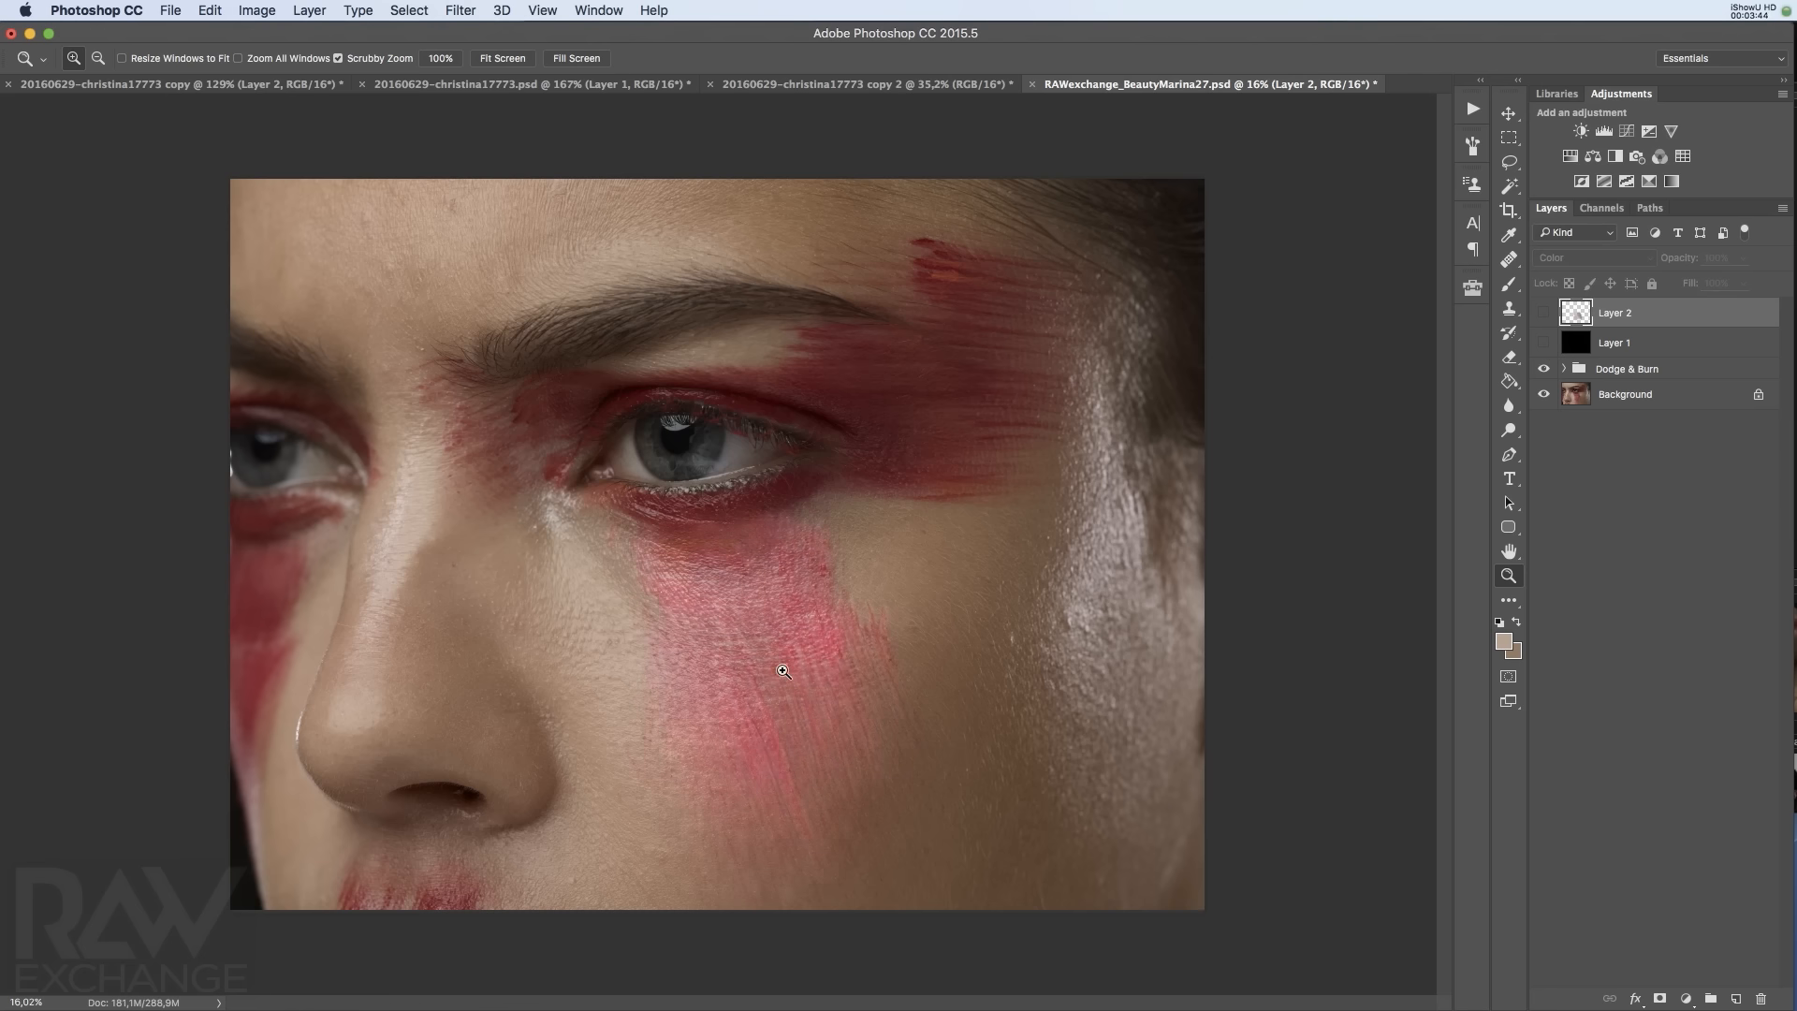
{"action": "left_click_drag", "start_coordinate": [783, 671], "coordinate": [852, 665]}
Compare the Dodge & Burn group on and off in grayscale using Layer 1, then hide Layer 1 and show Layer 2
{"action": "left_click", "coordinate": [1545, 343]}
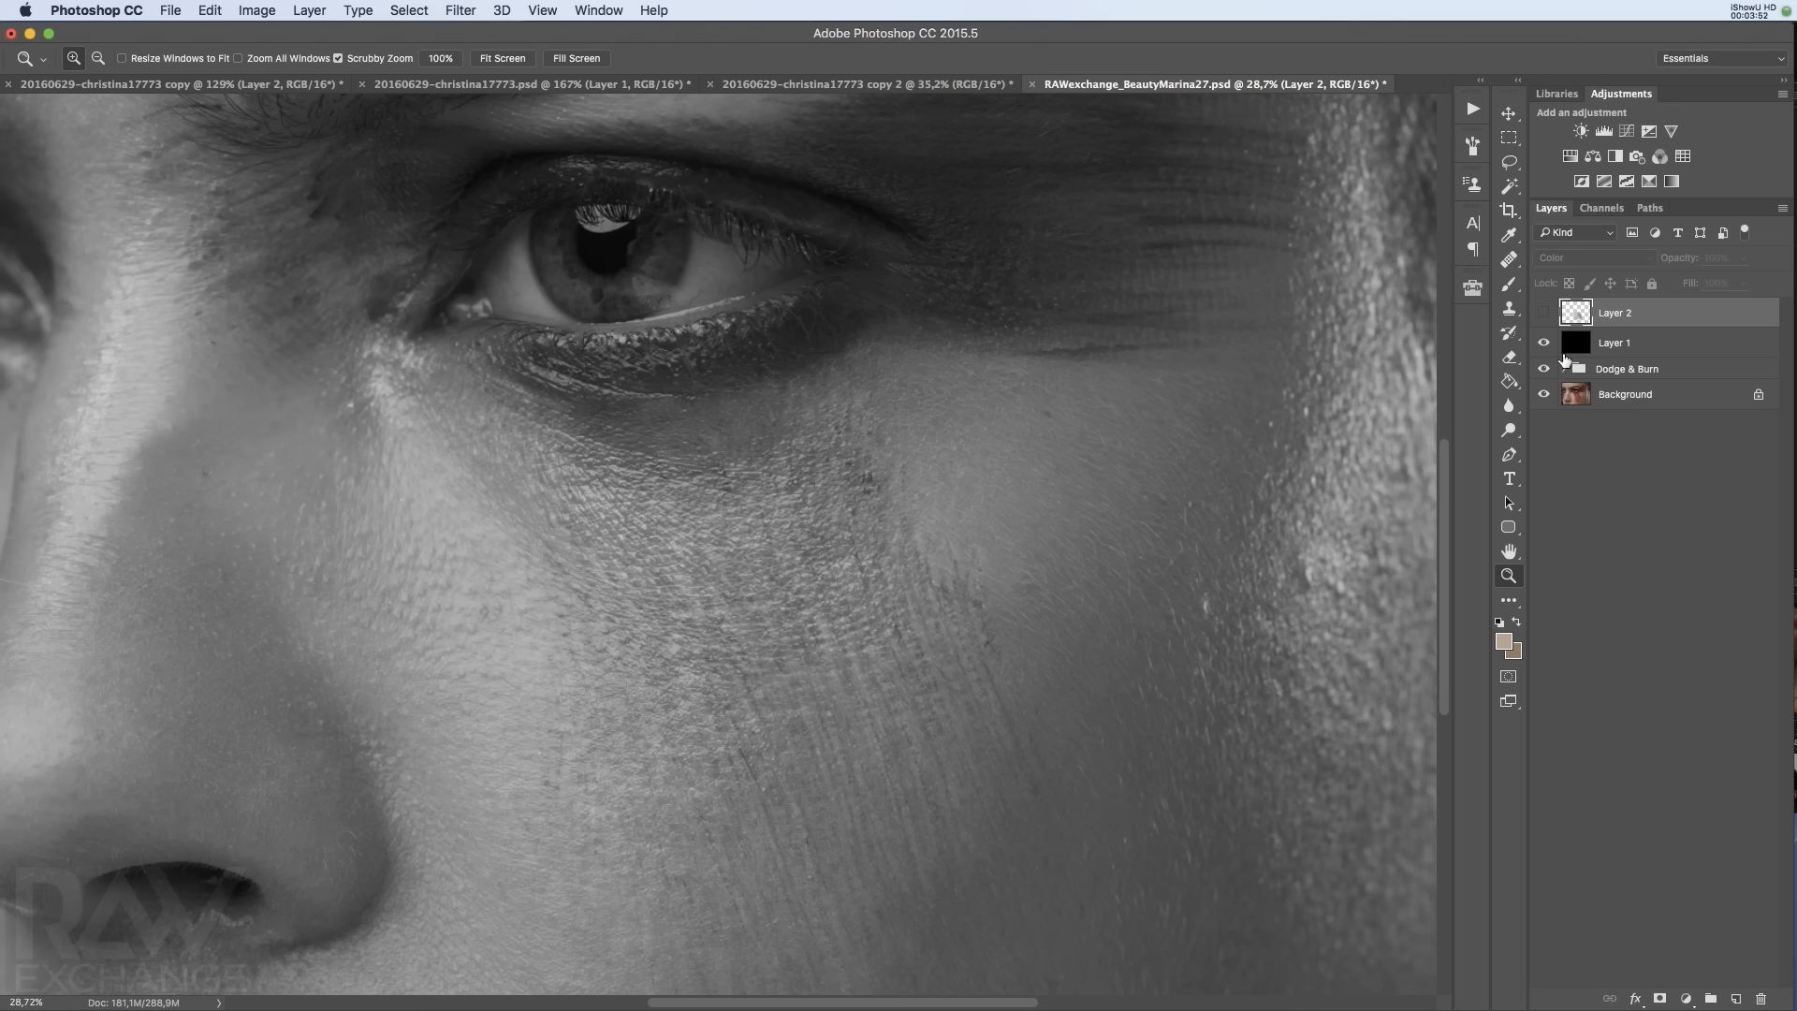
{"action": "left_click", "coordinate": [1544, 370]}
{"action": "left_click", "coordinate": [1542, 389]}
{"action": "left_click", "coordinate": [1545, 343]}
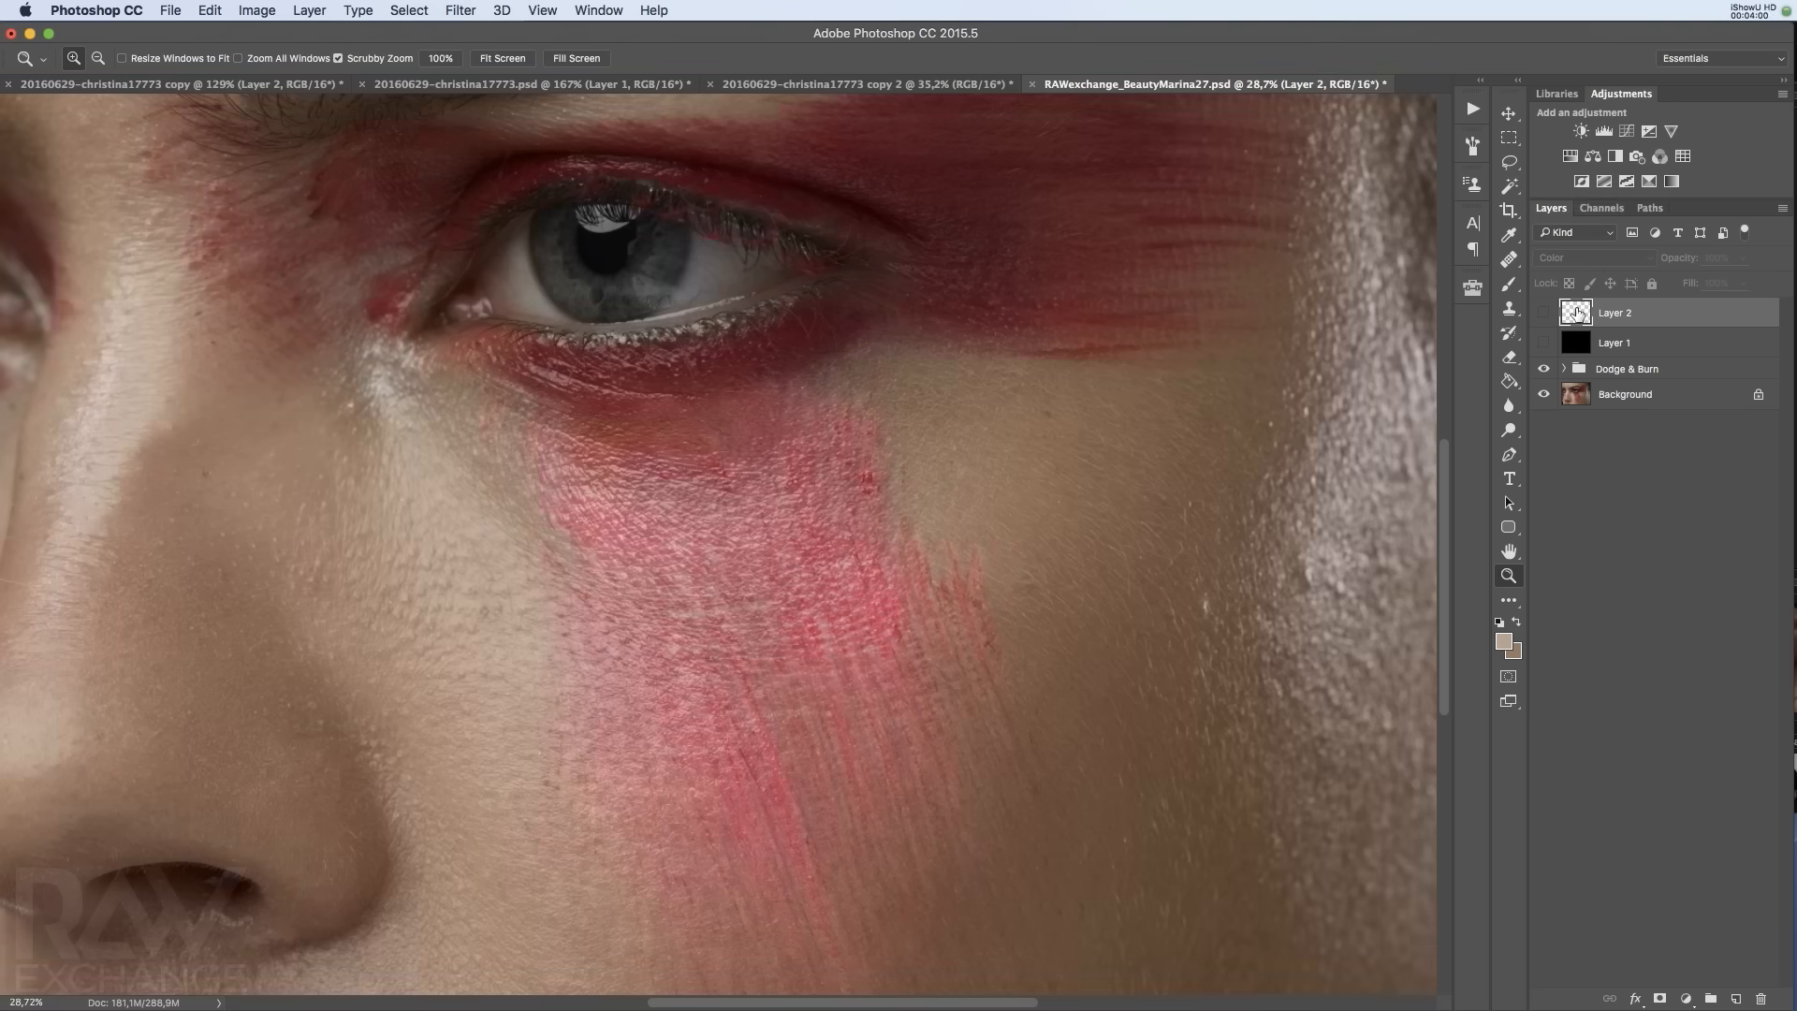
{"action": "left_click", "coordinate": [1544, 313]}
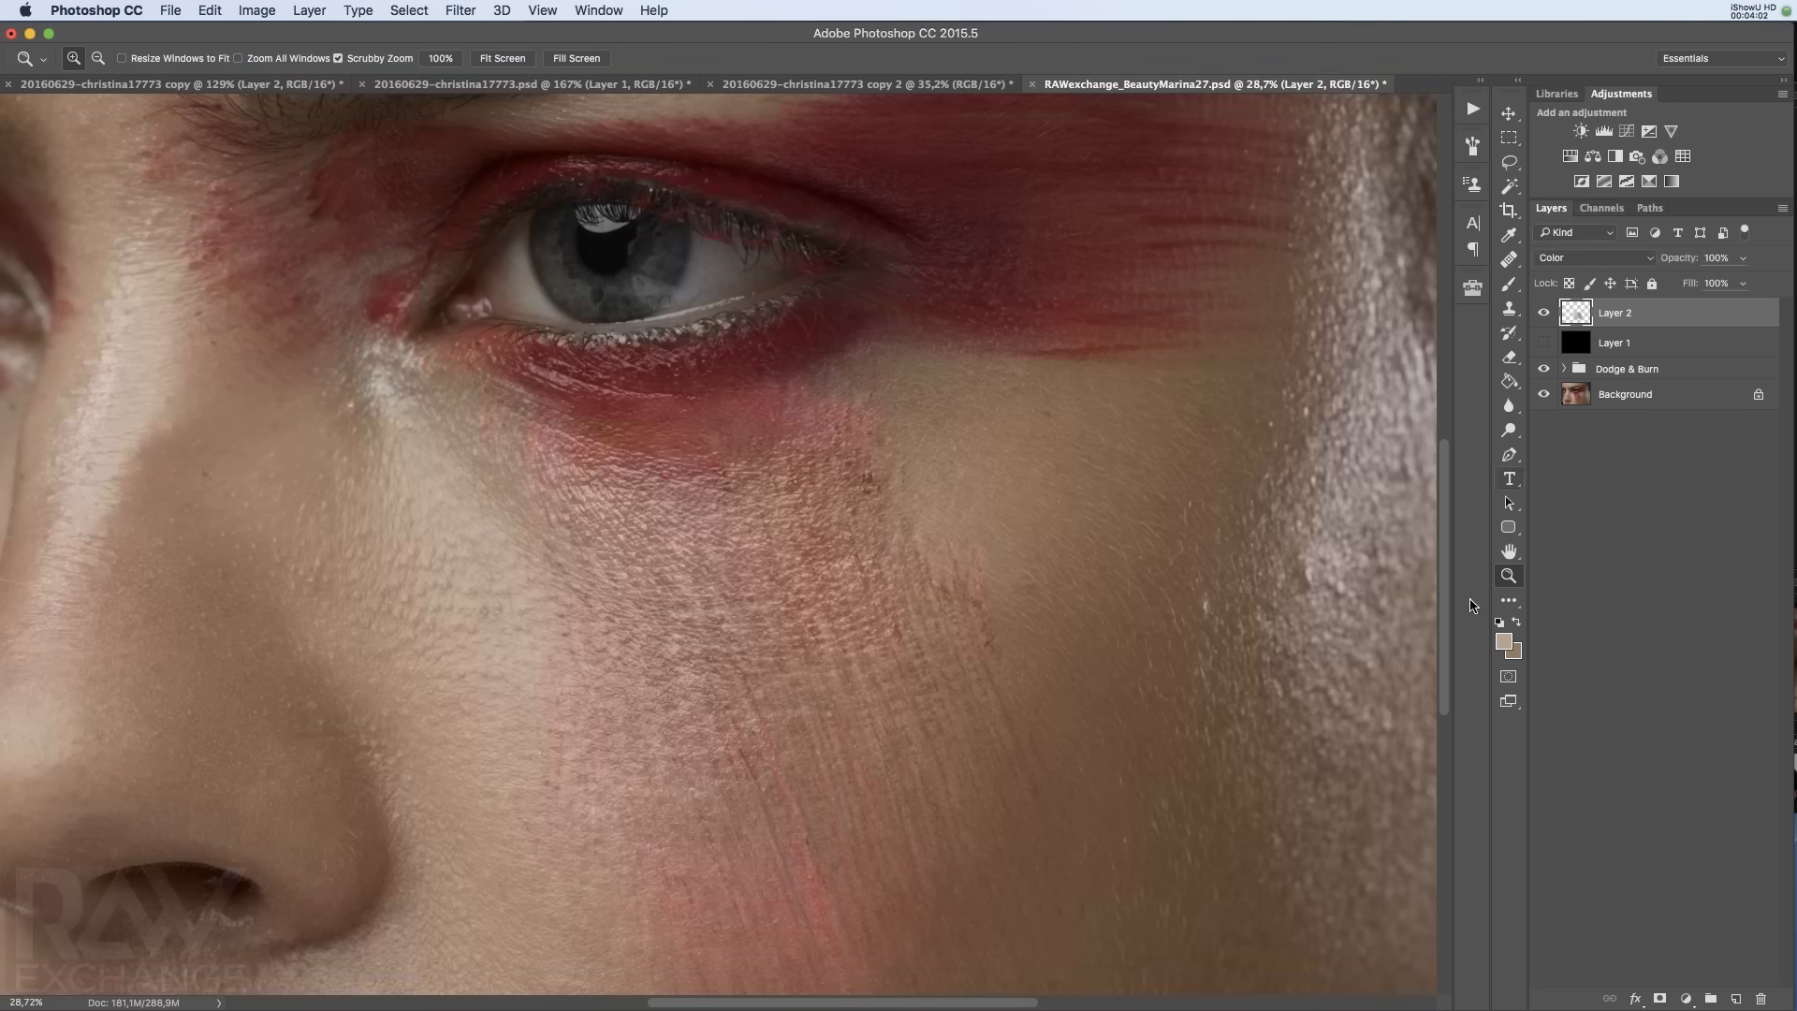
Expand the Dodge & Burn group, show Layer 1, and paint white with a size 50 brush on the Dodge mask over the cheek's dark patches
{"action": "left_click_drag", "start_coordinate": [863, 715], "coordinate": [961, 573]}
{"action": "left_click", "coordinate": [1563, 369]}
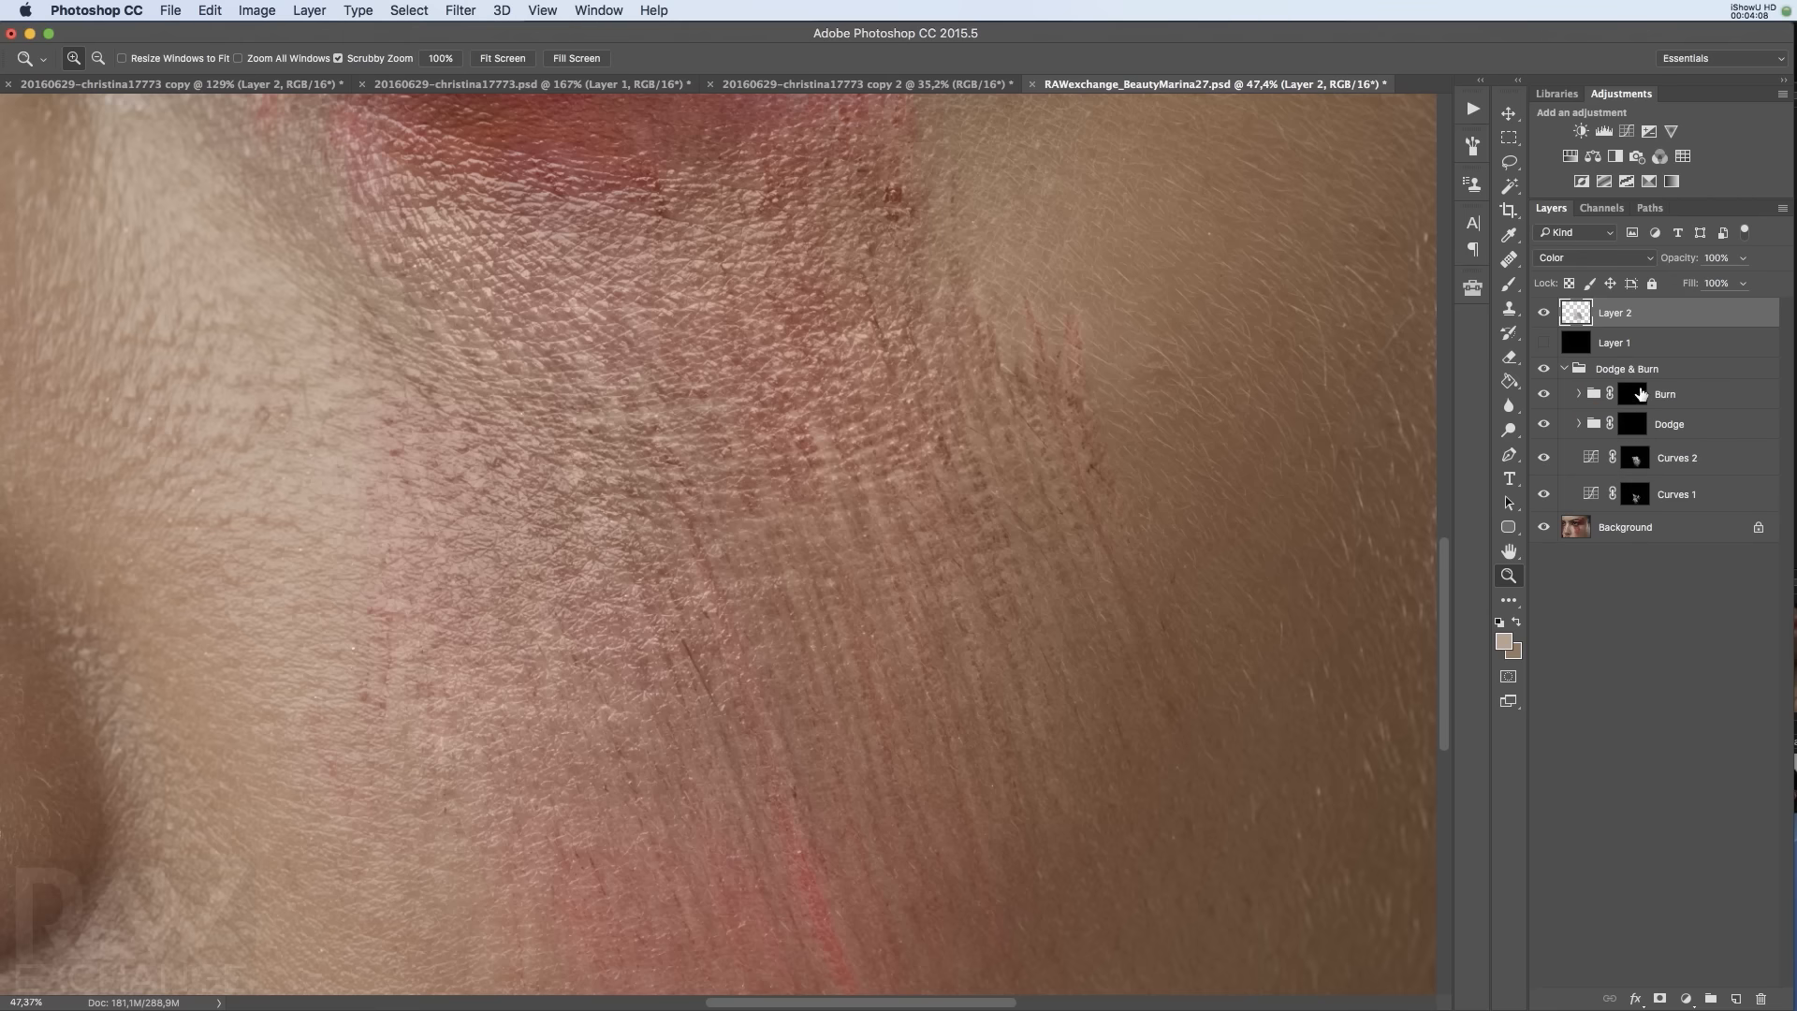
{"action": "left_click", "coordinate": [1632, 424]}
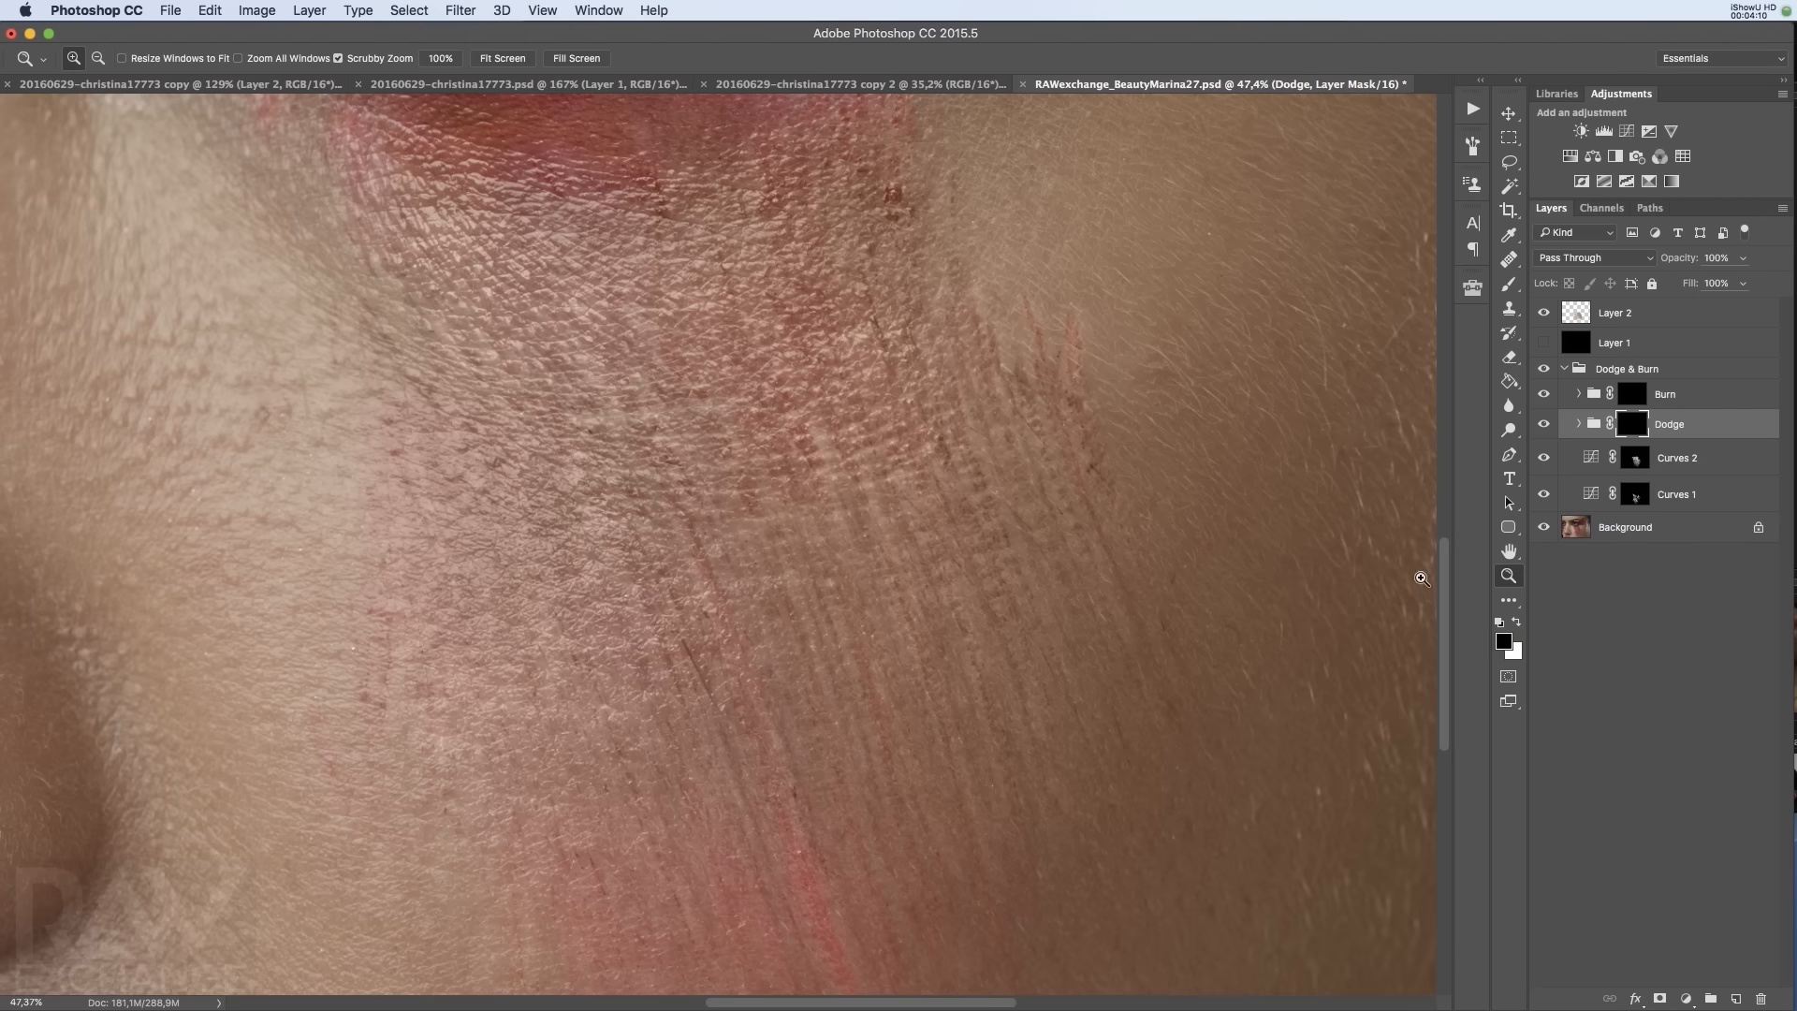
{"action": "key", "text": "d"}
{"action": "key", "text": "b"}
{"action": "key", "text": "bracketleft"}
{"action": "left_click", "coordinate": [1544, 343]}
{"action": "key", "text": "bracketleft"}
{"action": "key", "text": "bracketleft"}
{"action": "key", "text": "bracketleft"}
{"action": "key", "text": "bracketleft"}
{"action": "key", "text": "bracketleft"}
{"action": "key", "text": "bracketleft"}
{"action": "key", "text": "bracketleft"}
{"action": "key", "text": "bracketleft"}
{"action": "key", "text": "bracketleft"}
{"action": "key", "text": "bracketleft"}
{"action": "key", "text": "bracketleft"}
{"action": "key", "text": "bracketleft"}
{"action": "key", "text": "bracketleft"}
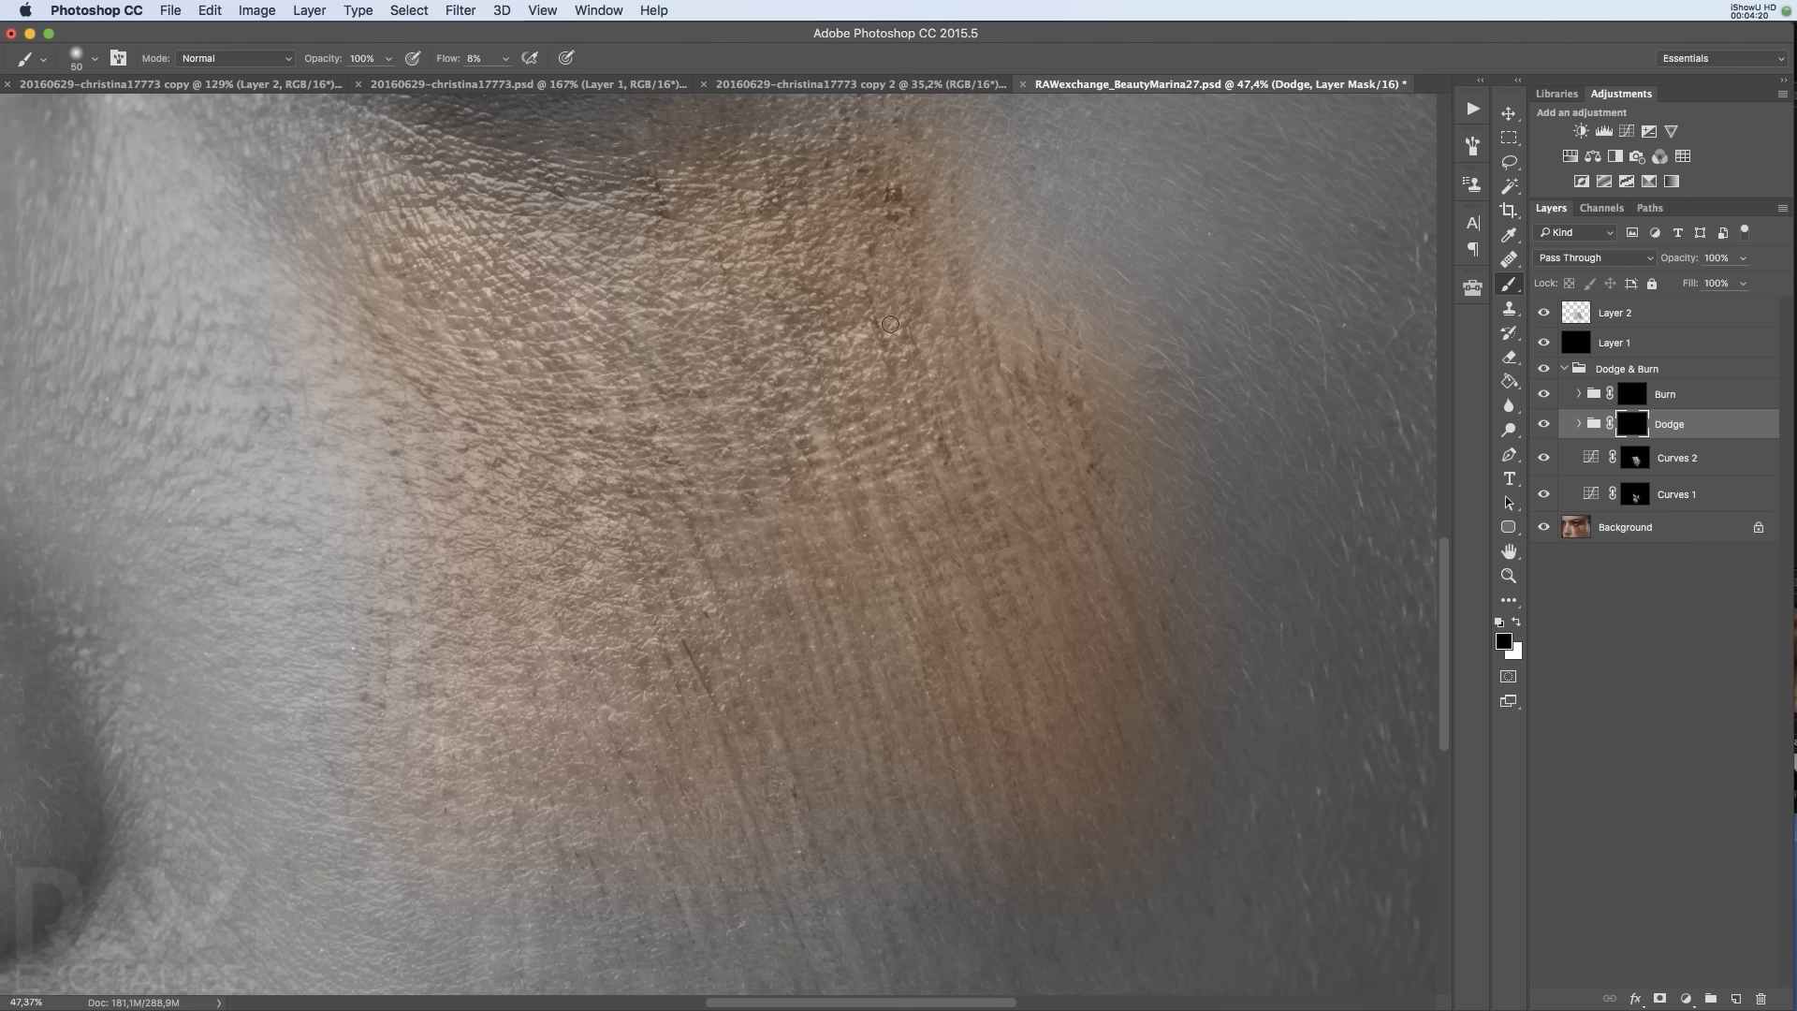
{"action": "key", "text": "x"}
{"action": "mouse_move", "coordinate": [885, 328]}
{"action": "left_mouse_down"}
{"action": "mouse_move", "coordinate": [916, 432]}
{"action": "mouse_move", "coordinate": [875, 458]}
{"action": "left_mouse_up"}
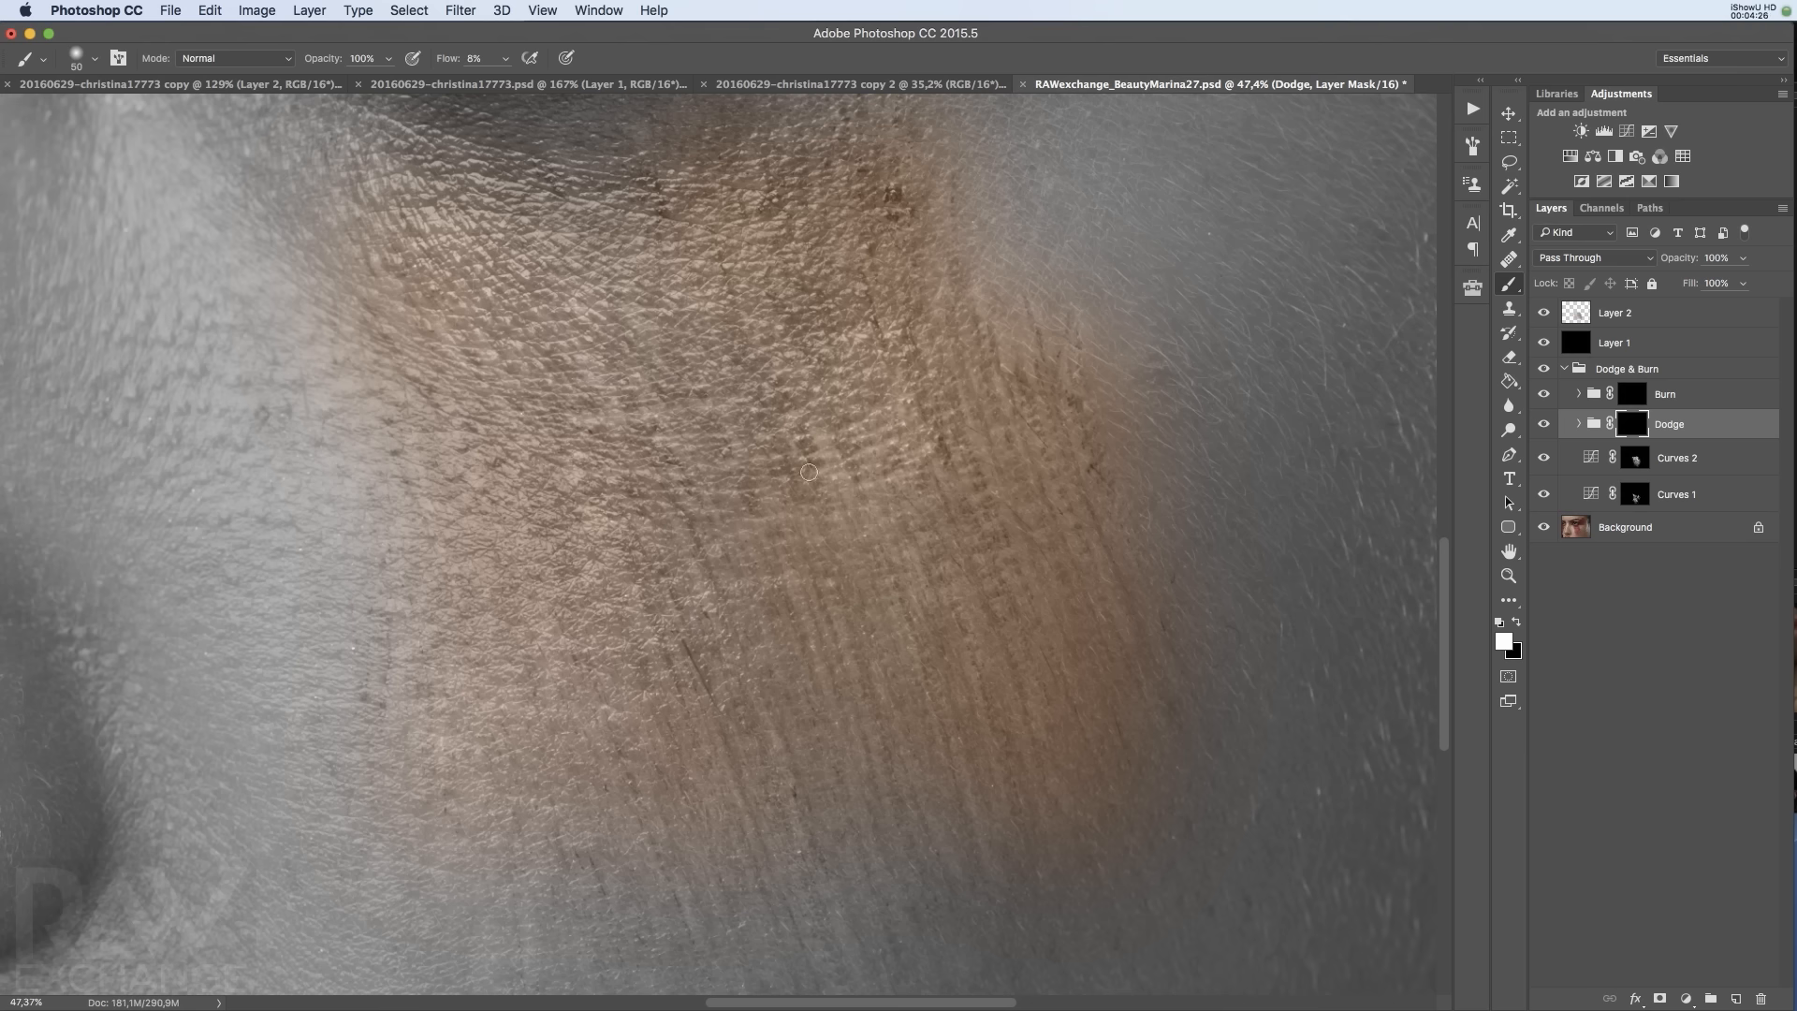
Hide Layer 2 to examine the dodged cheek in grayscale
{"action": "key", "text": "z"}
{"action": "left_click_drag", "start_coordinate": [945, 556], "coordinate": [842, 556]}
{"action": "left_click", "coordinate": [1543, 313]}
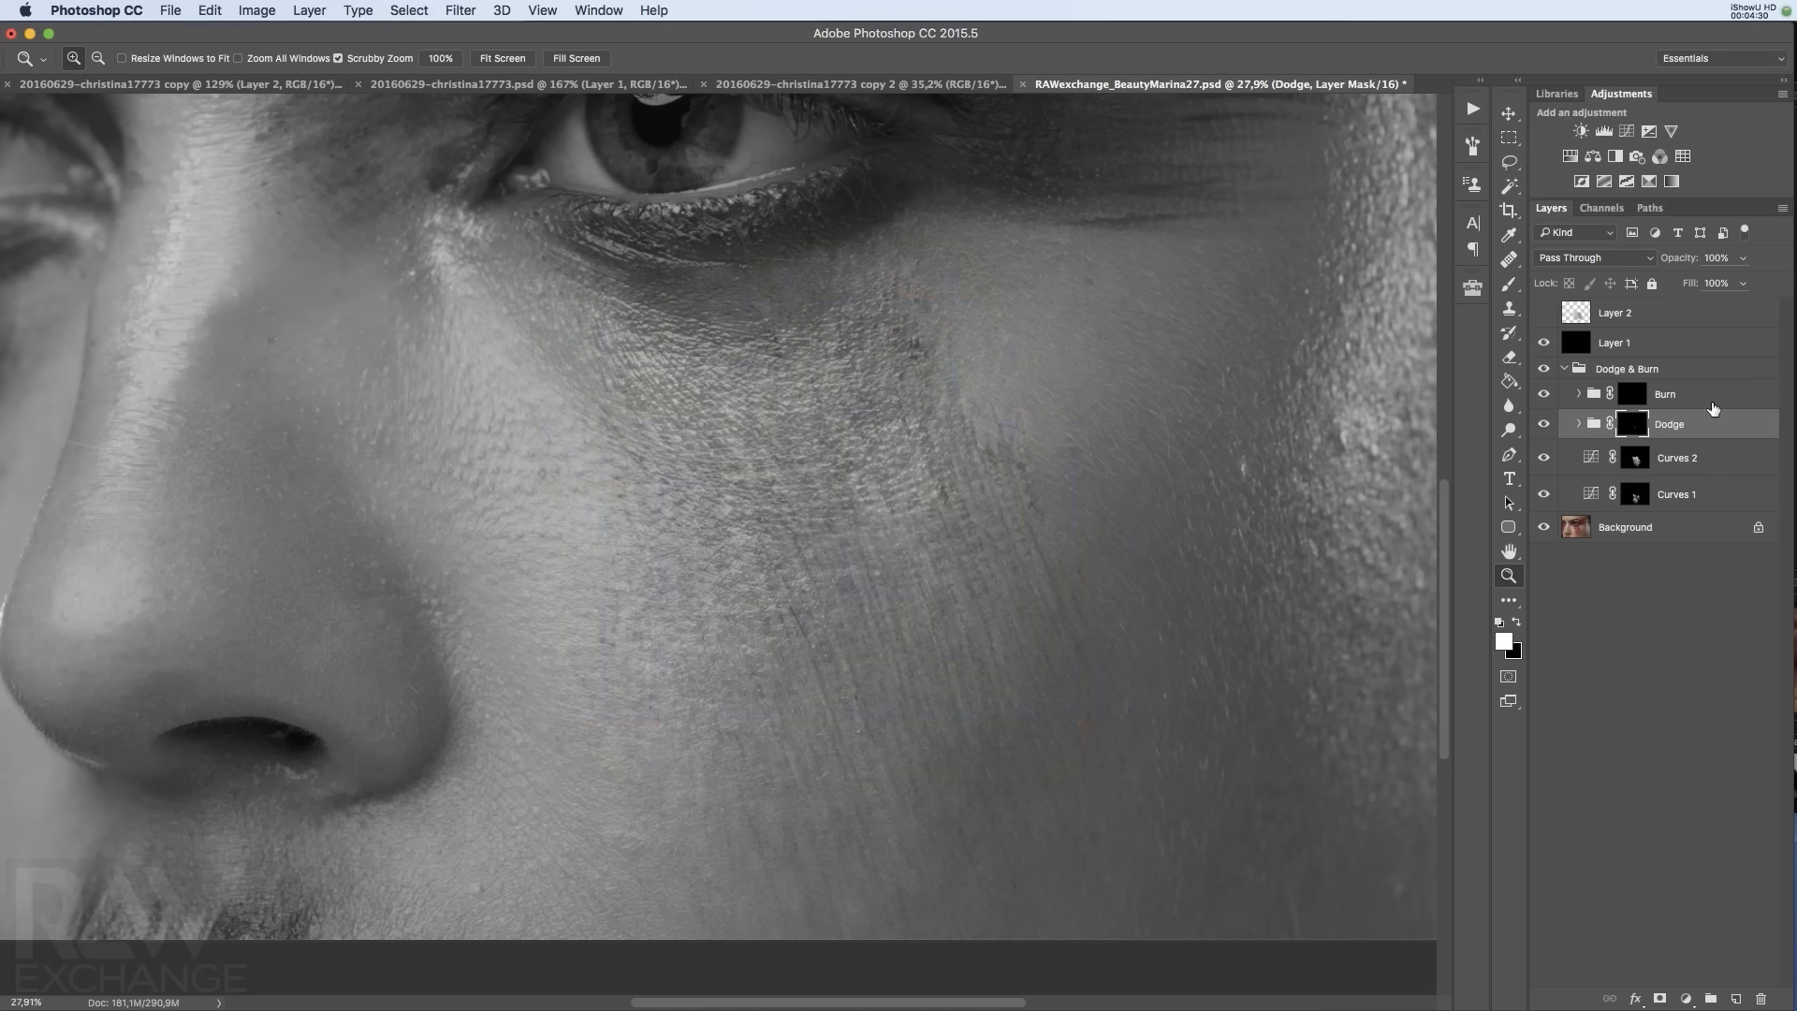
Group all layers above the Background, from Curves 1 up to Layer 2, and hide the group
{"action": "left_click", "coordinate": [1702, 317], "text": "shift"}
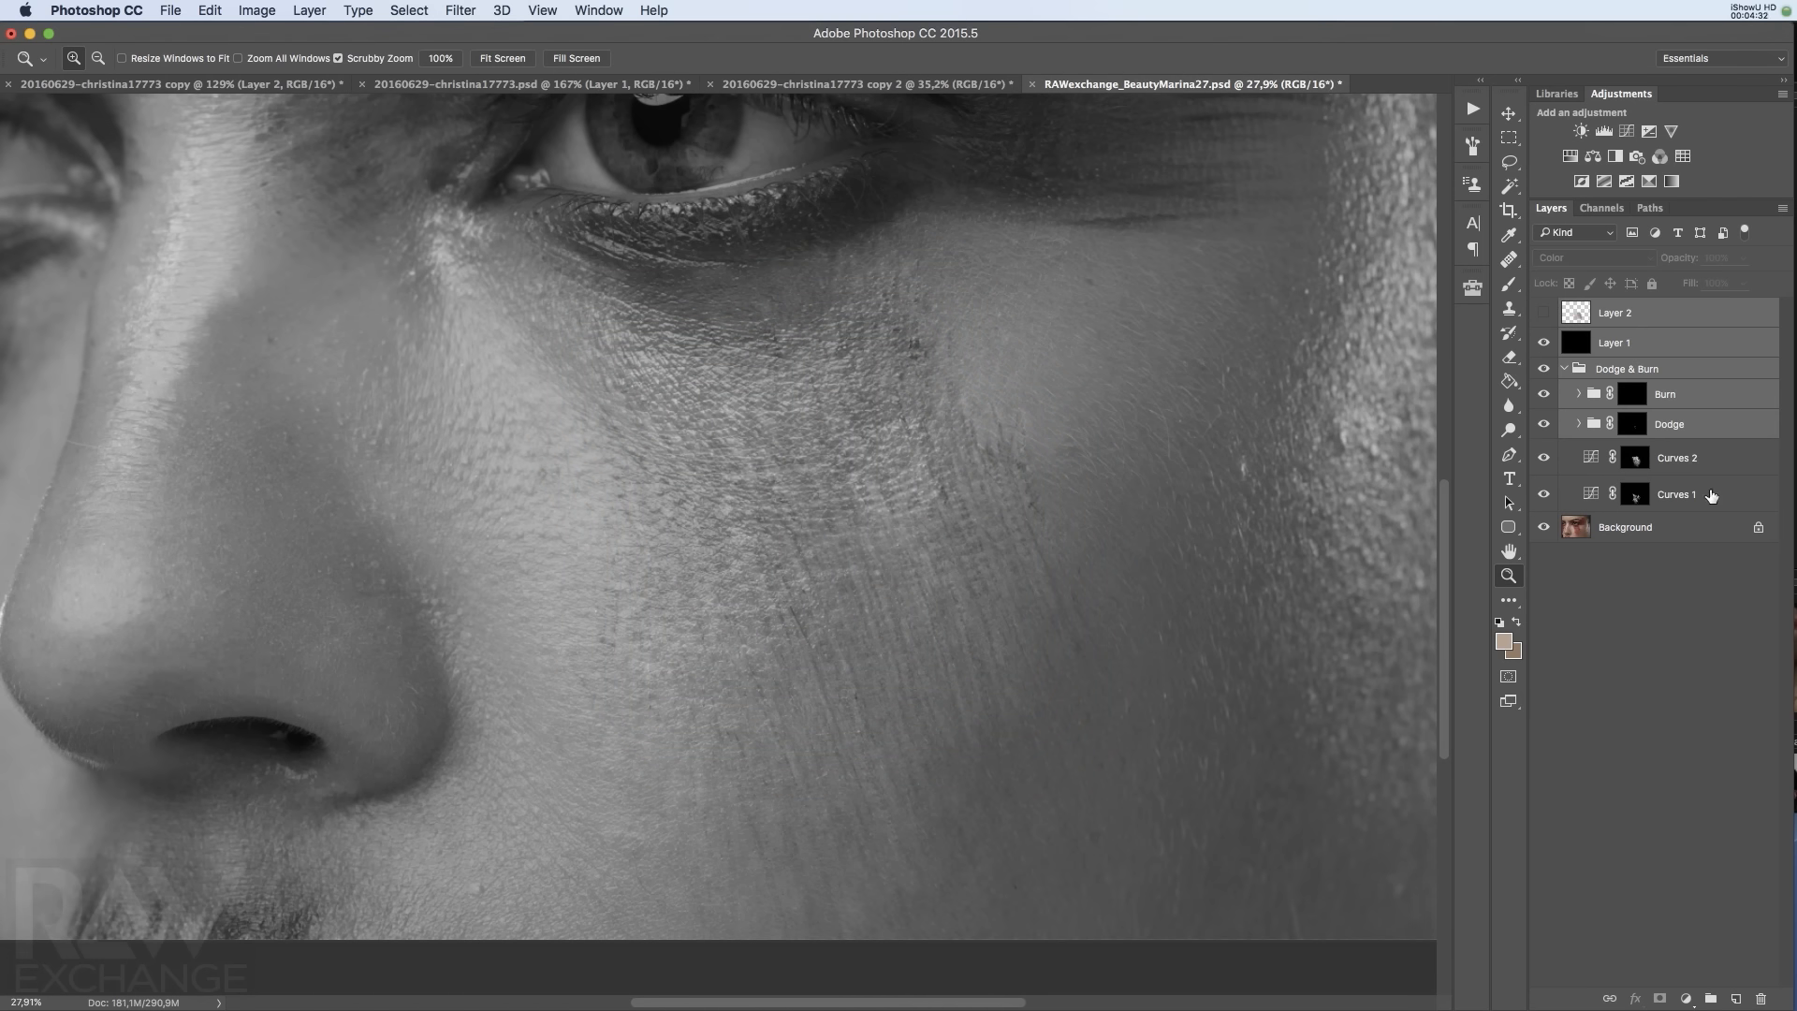
{"action": "left_click", "coordinate": [1726, 501]}
{"action": "left_click", "coordinate": [1715, 320], "text": "shift"}
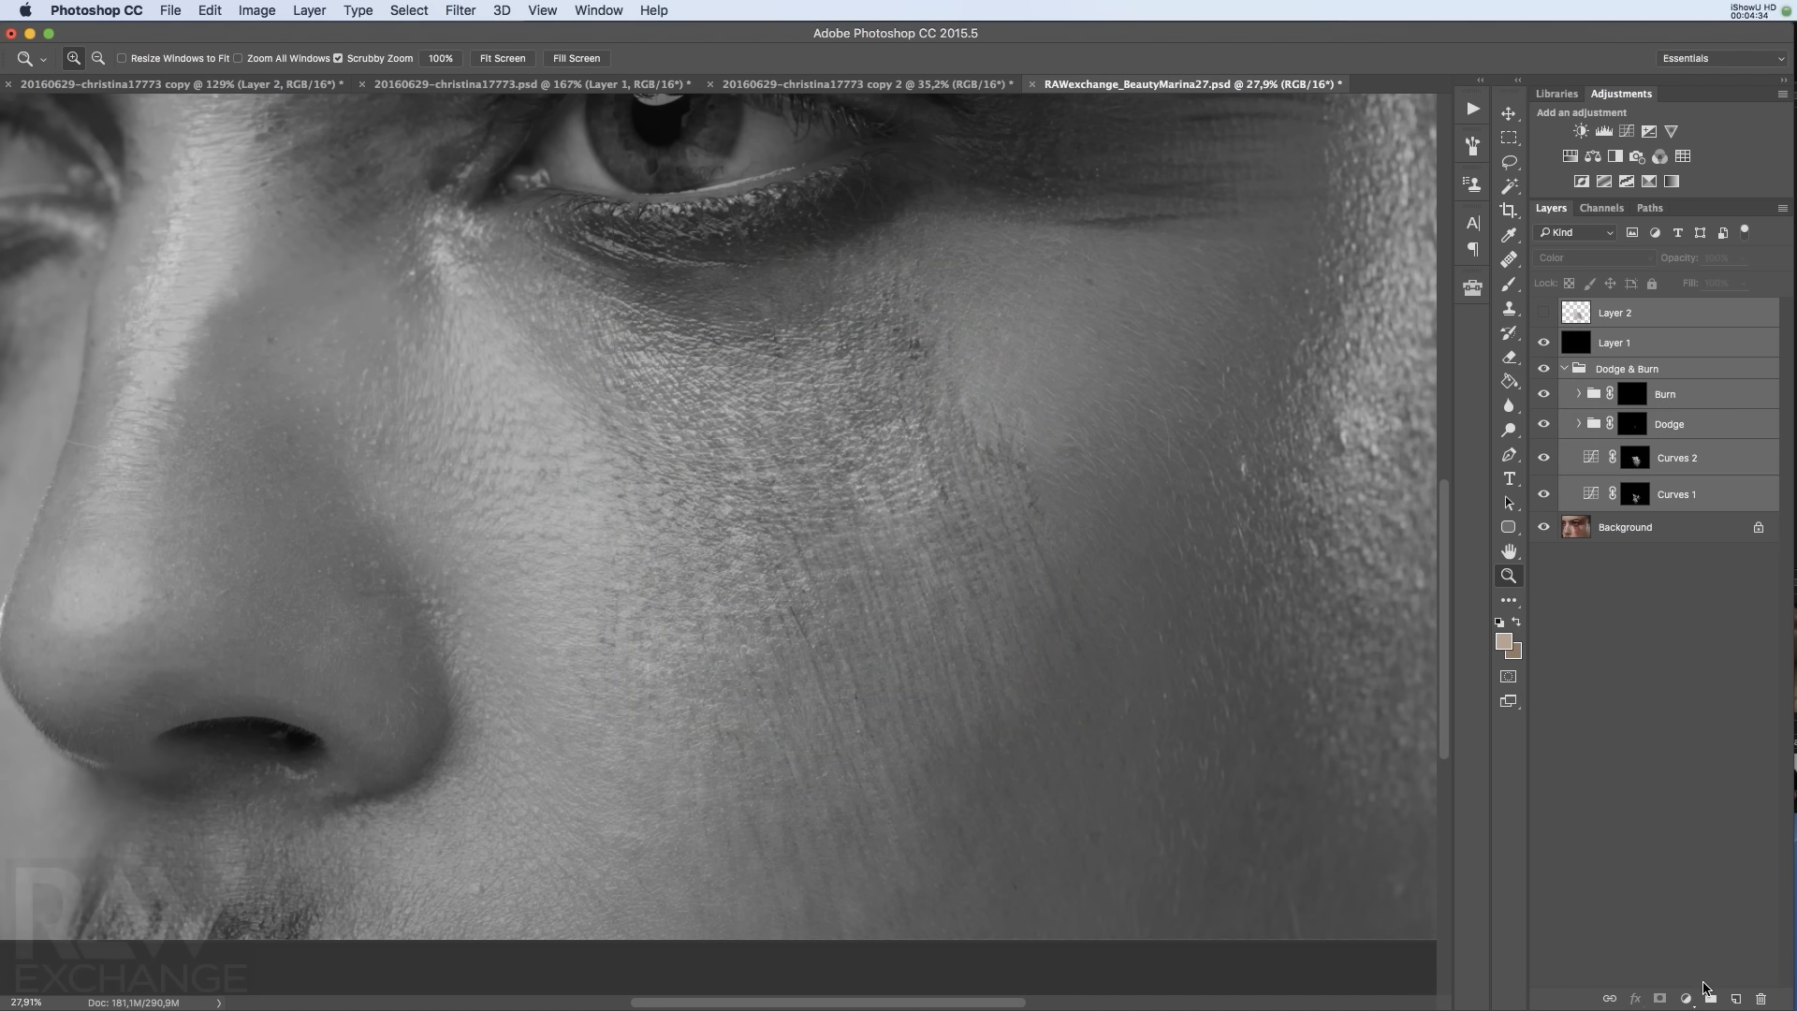
{"action": "left_click", "coordinate": [1711, 998]}
{"action": "left_click", "coordinate": [1543, 309]}
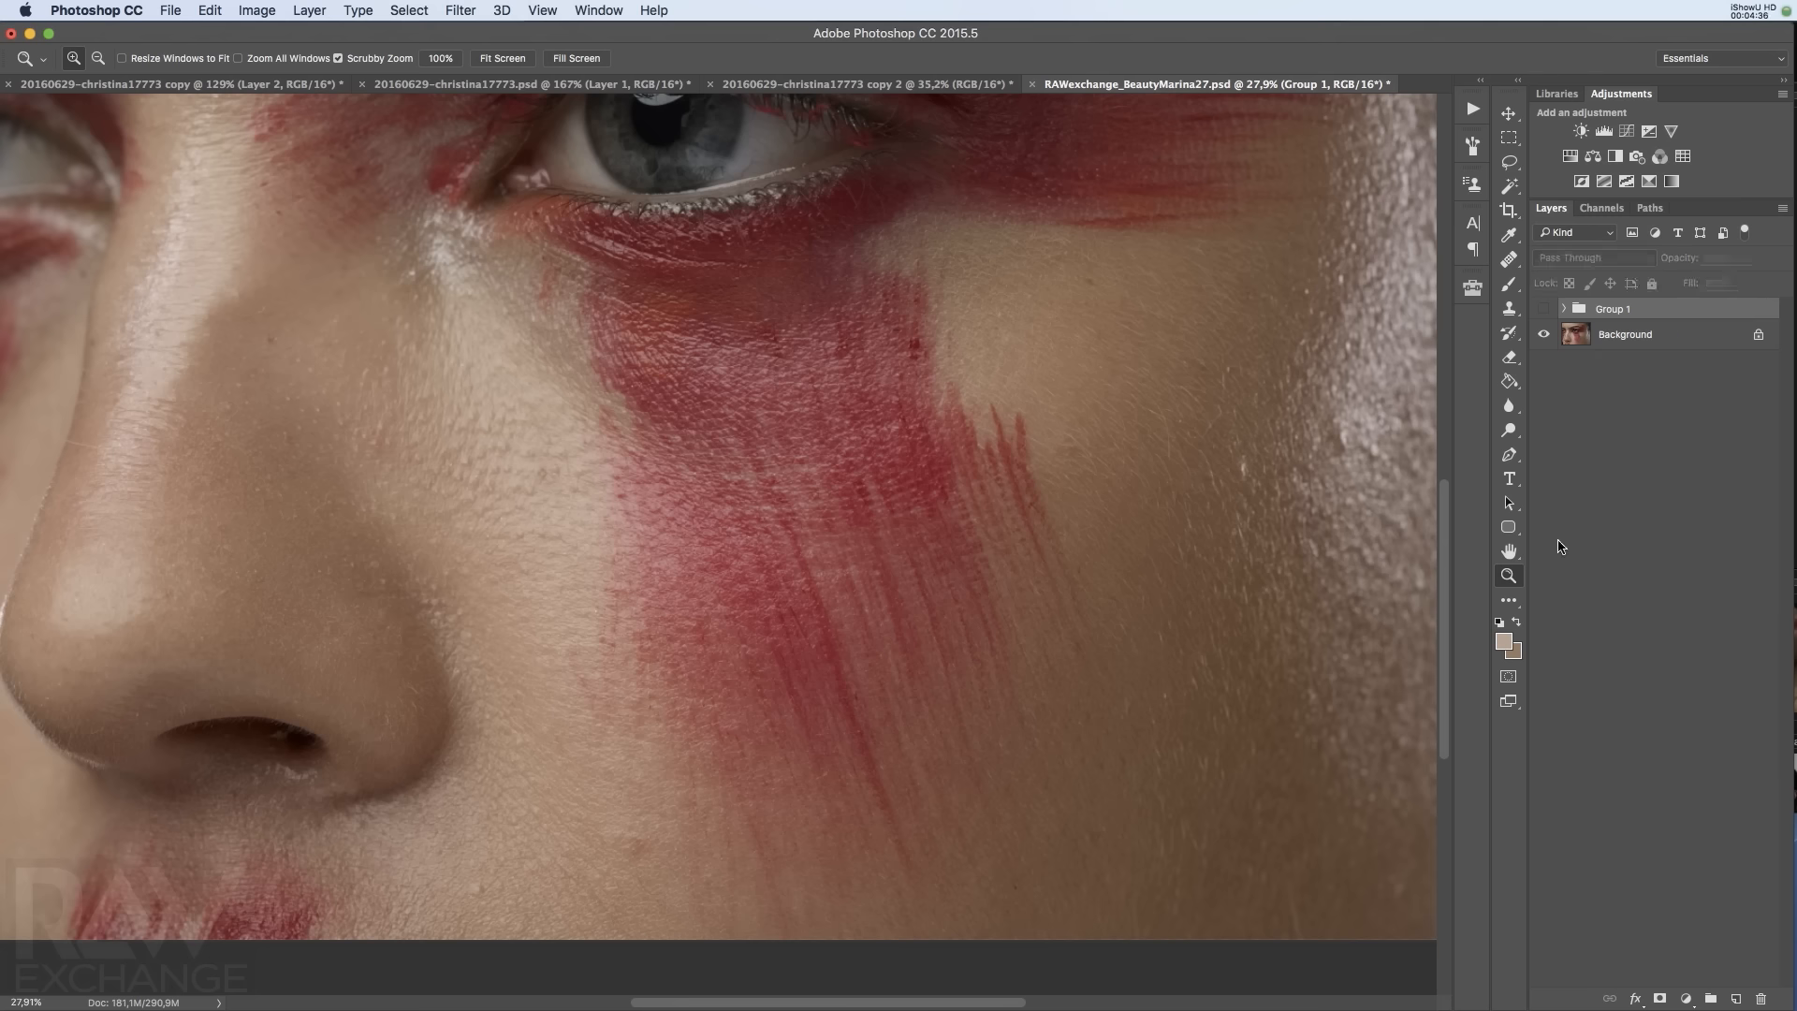
{"action": "left_click", "coordinate": [1590, 479]}
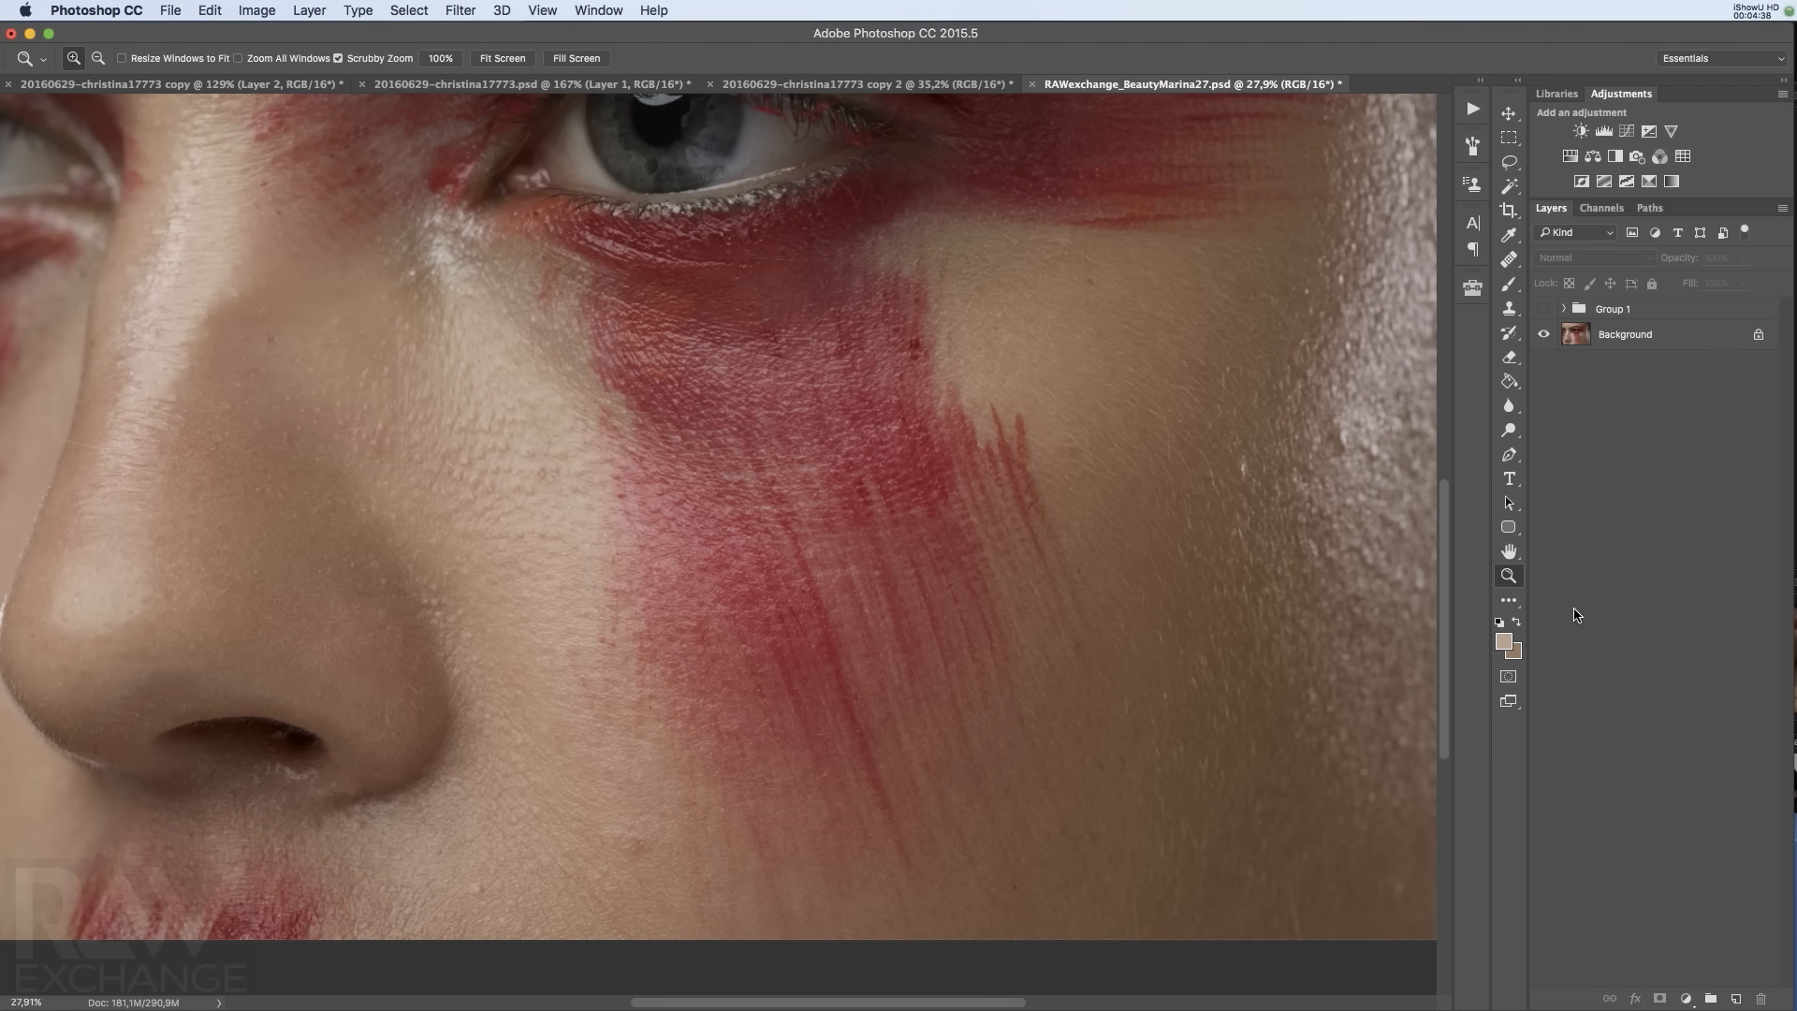
Select the red makeup on the Background layer with Color Range, sampling the red below the eye at a fuzziness of 58
{"action": "left_click", "coordinate": [422, 13]}
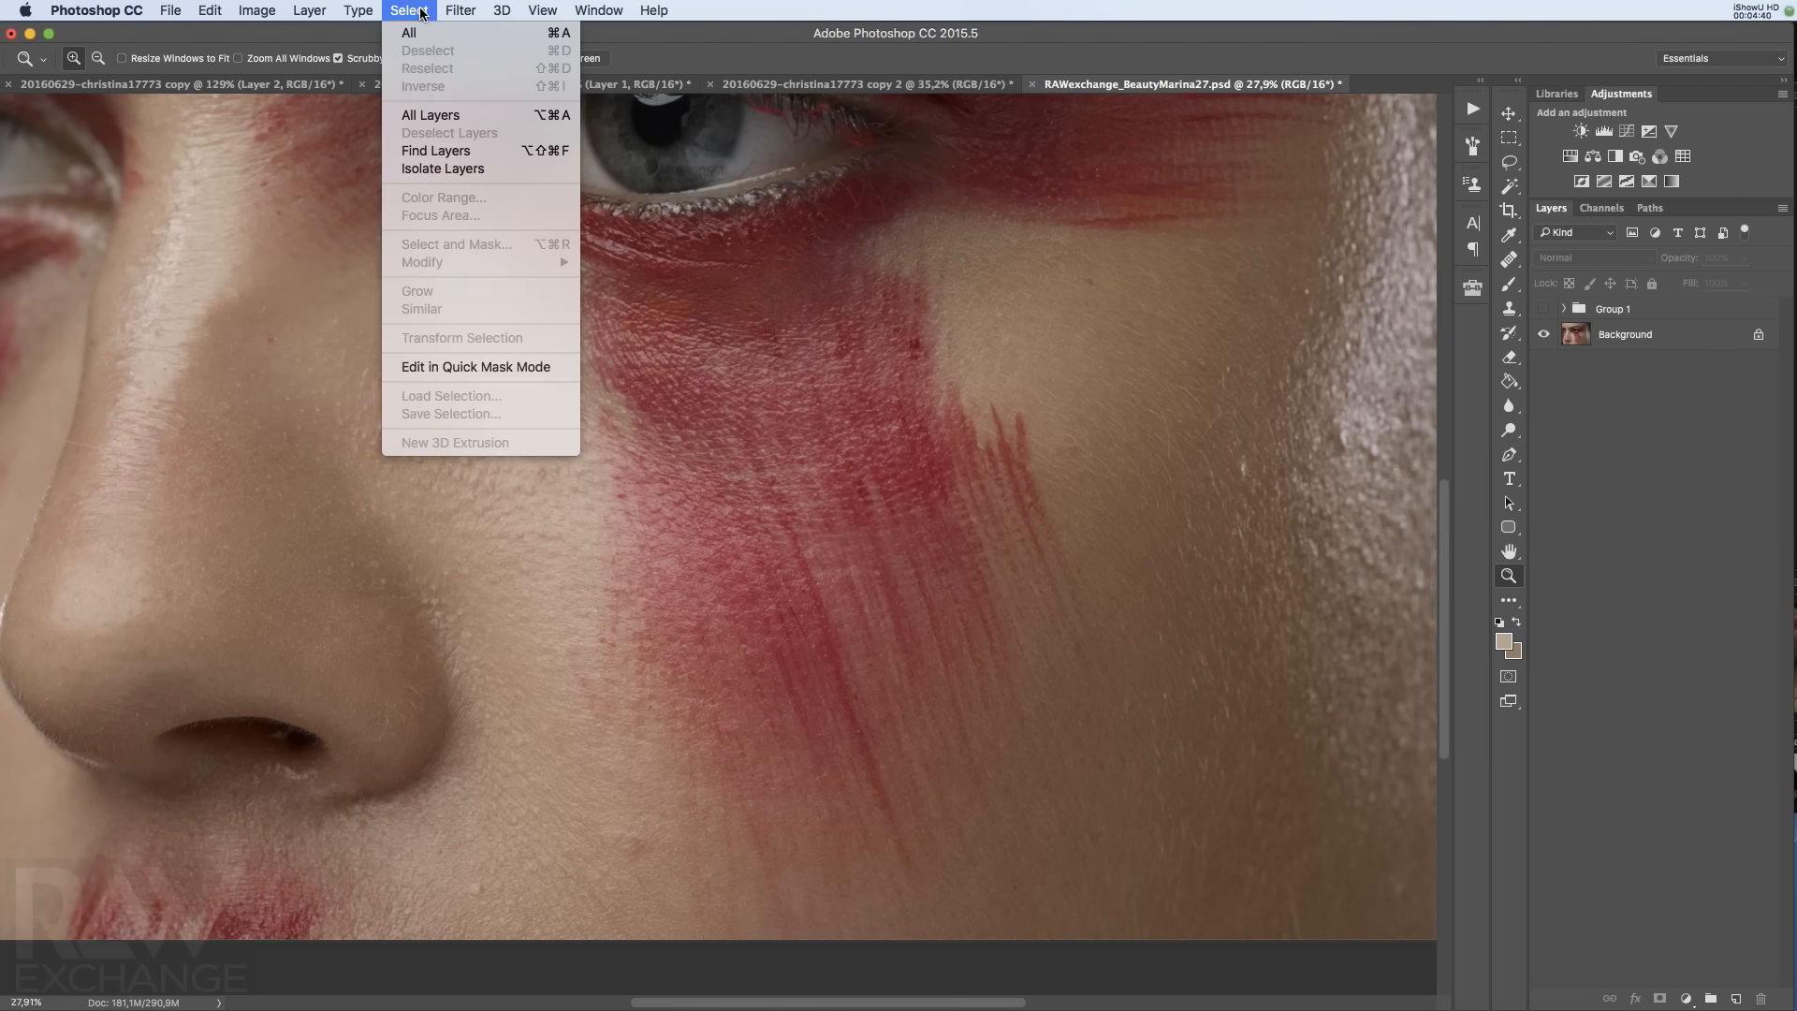
{"action": "left_click", "coordinate": [436, 33]}
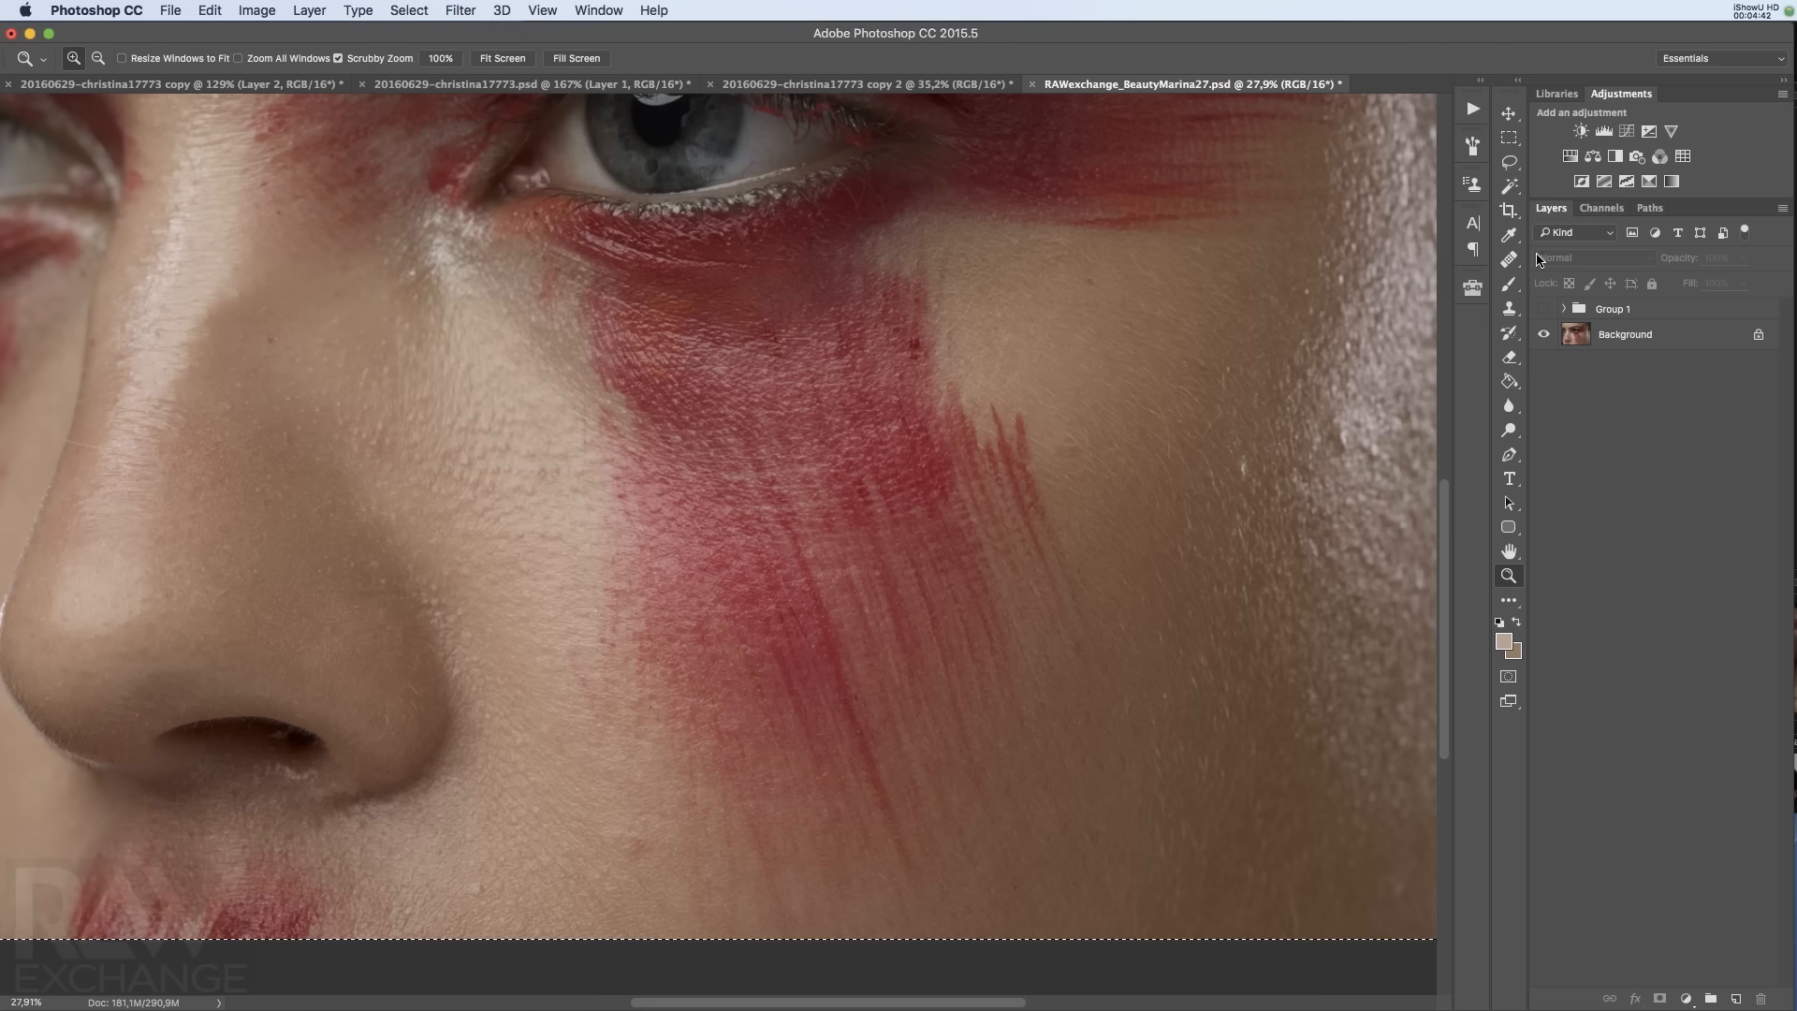
{"action": "left_click", "coordinate": [1647, 337]}
{"action": "left_click", "coordinate": [432, 10]}
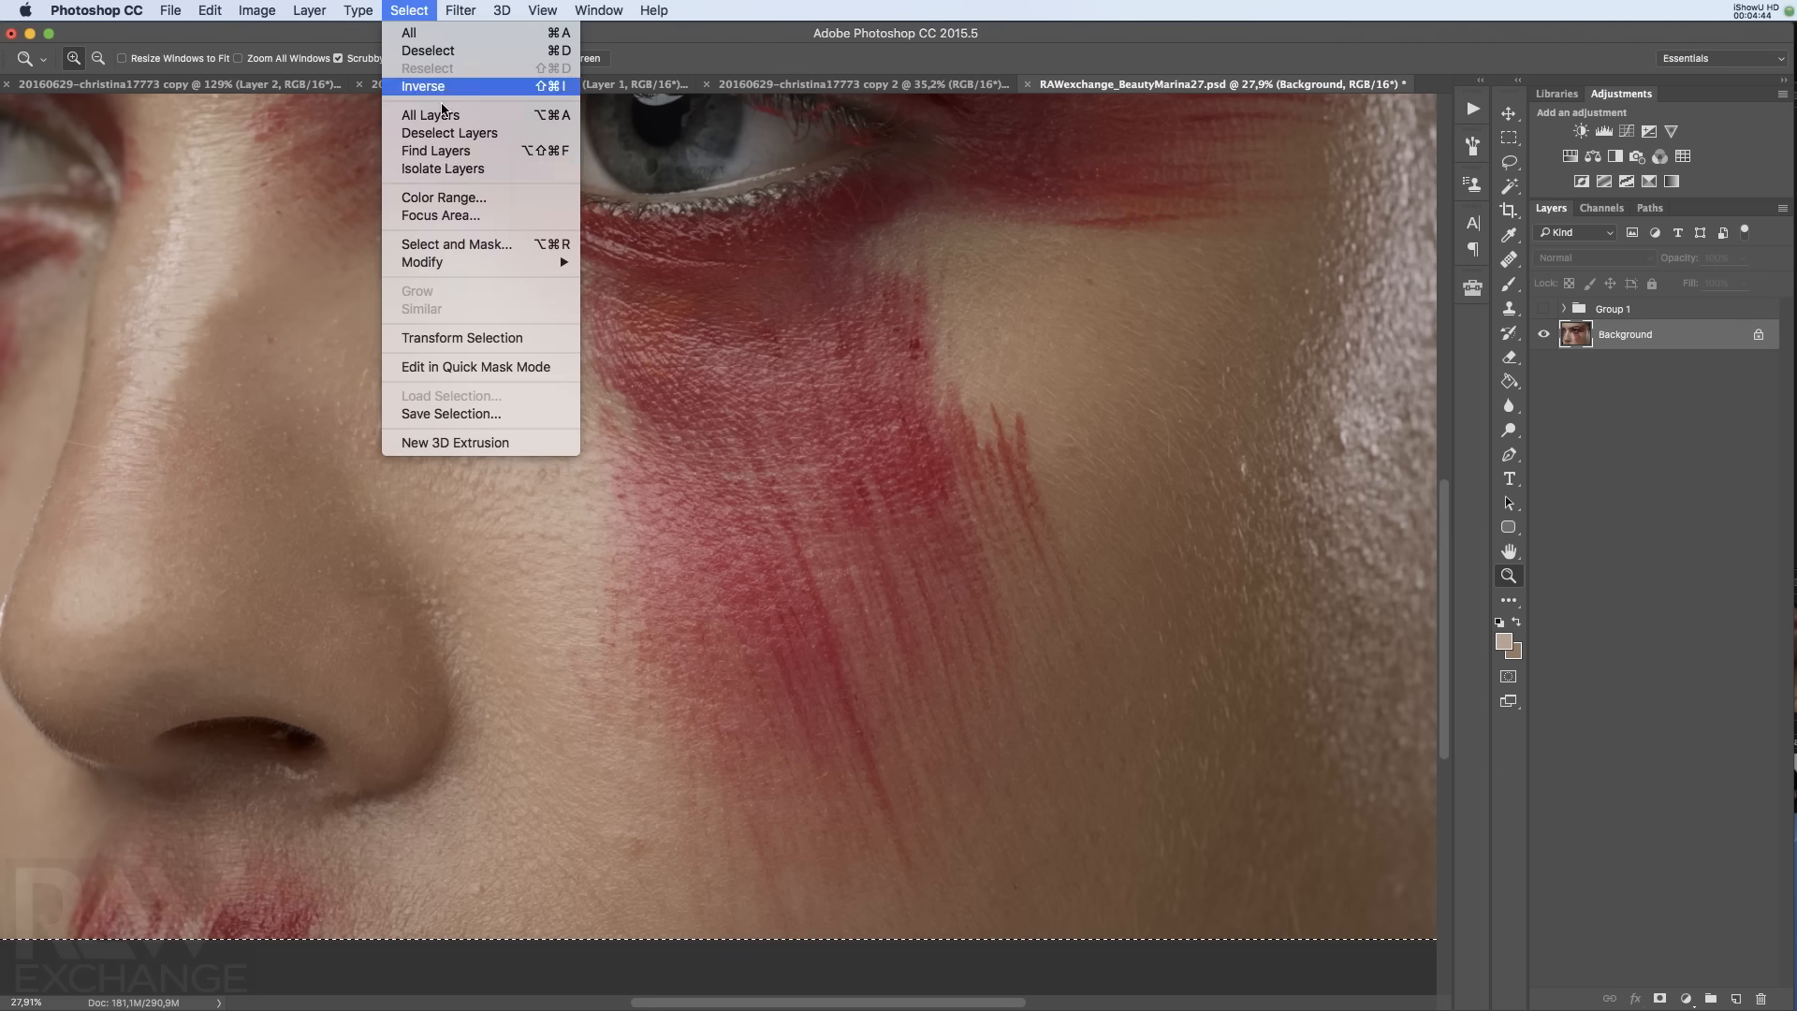
{"action": "mouse_move", "coordinate": [470, 9]}
{"action": "mouse_move", "coordinate": [409, 10]}
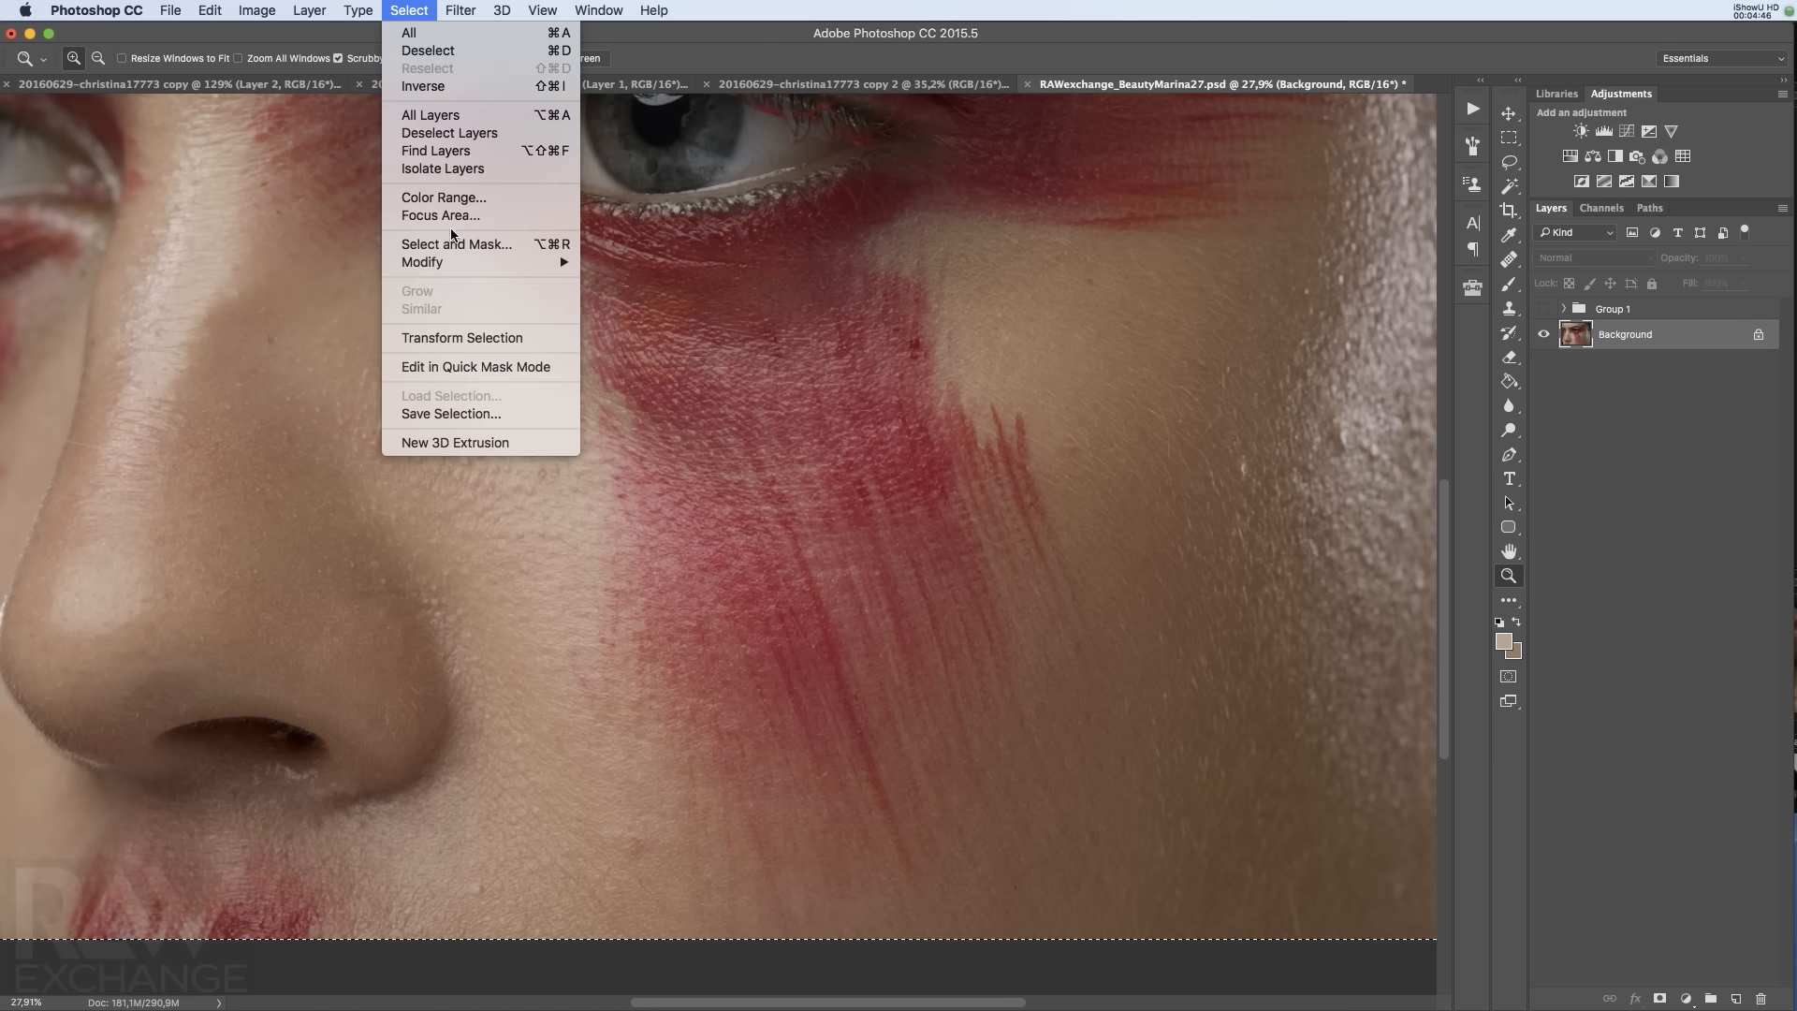
{"action": "left_click", "coordinate": [444, 196]}
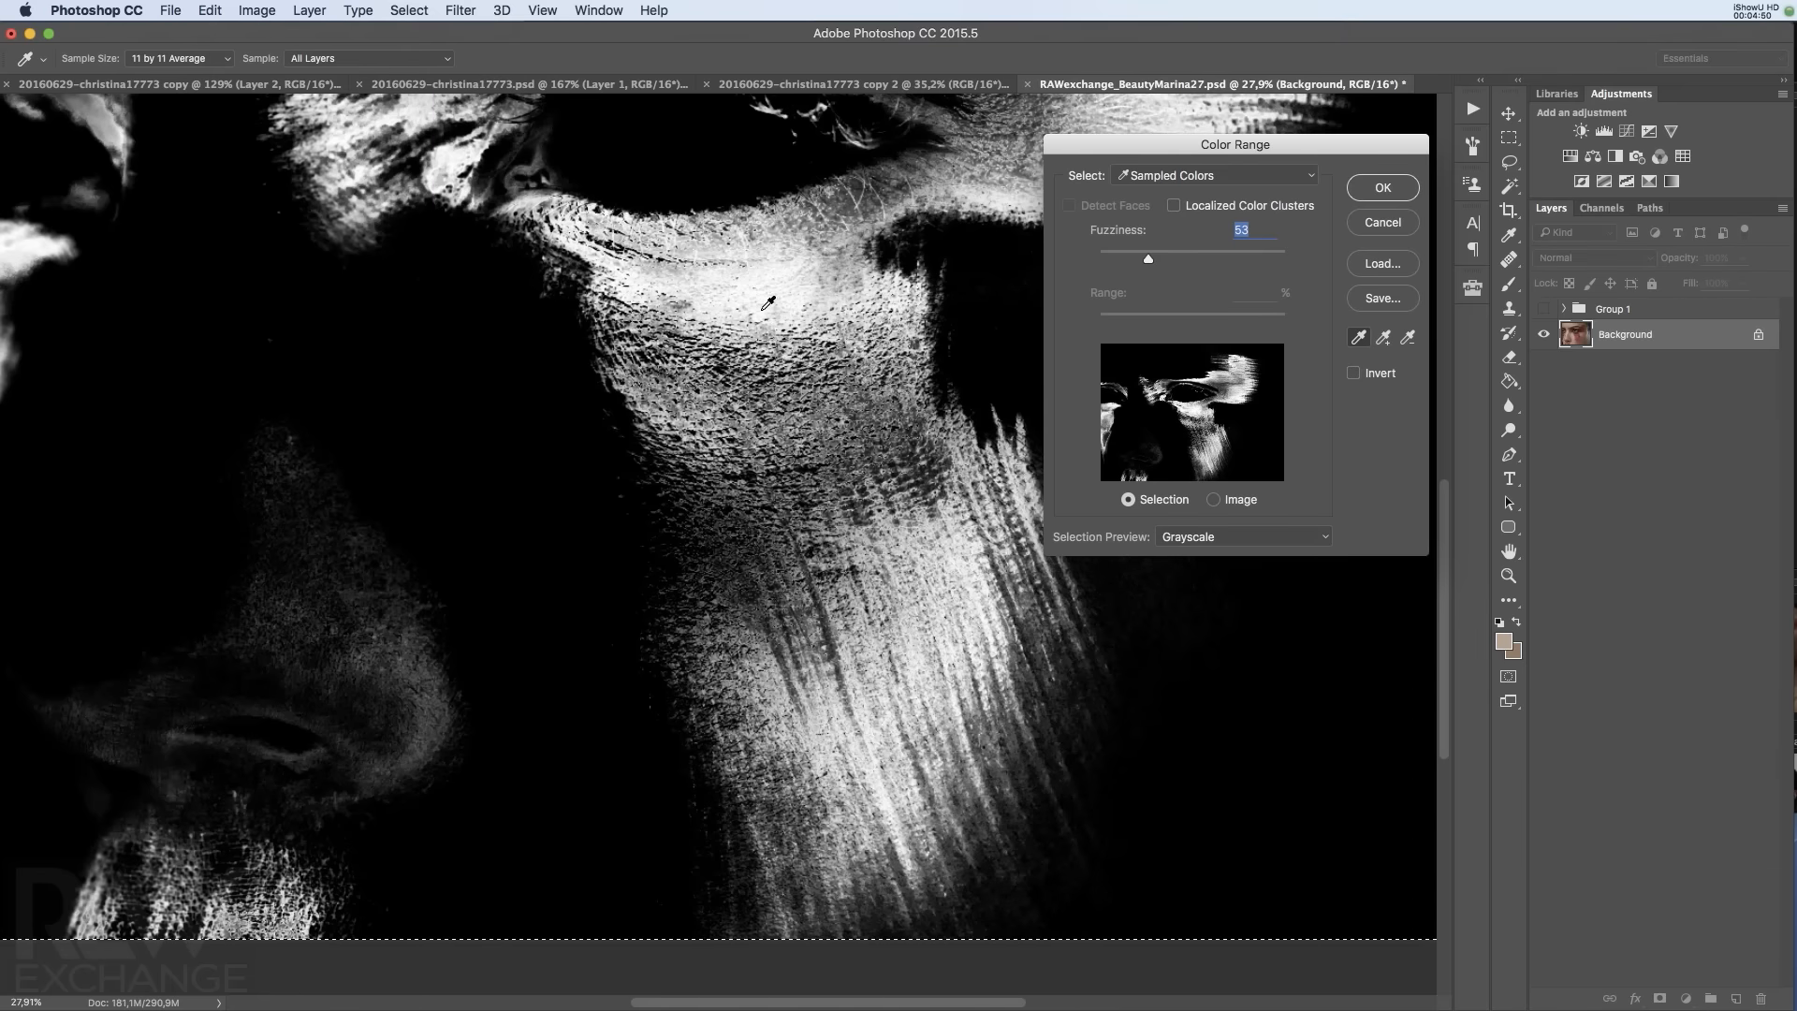
{"action": "left_click", "coordinate": [762, 309]}
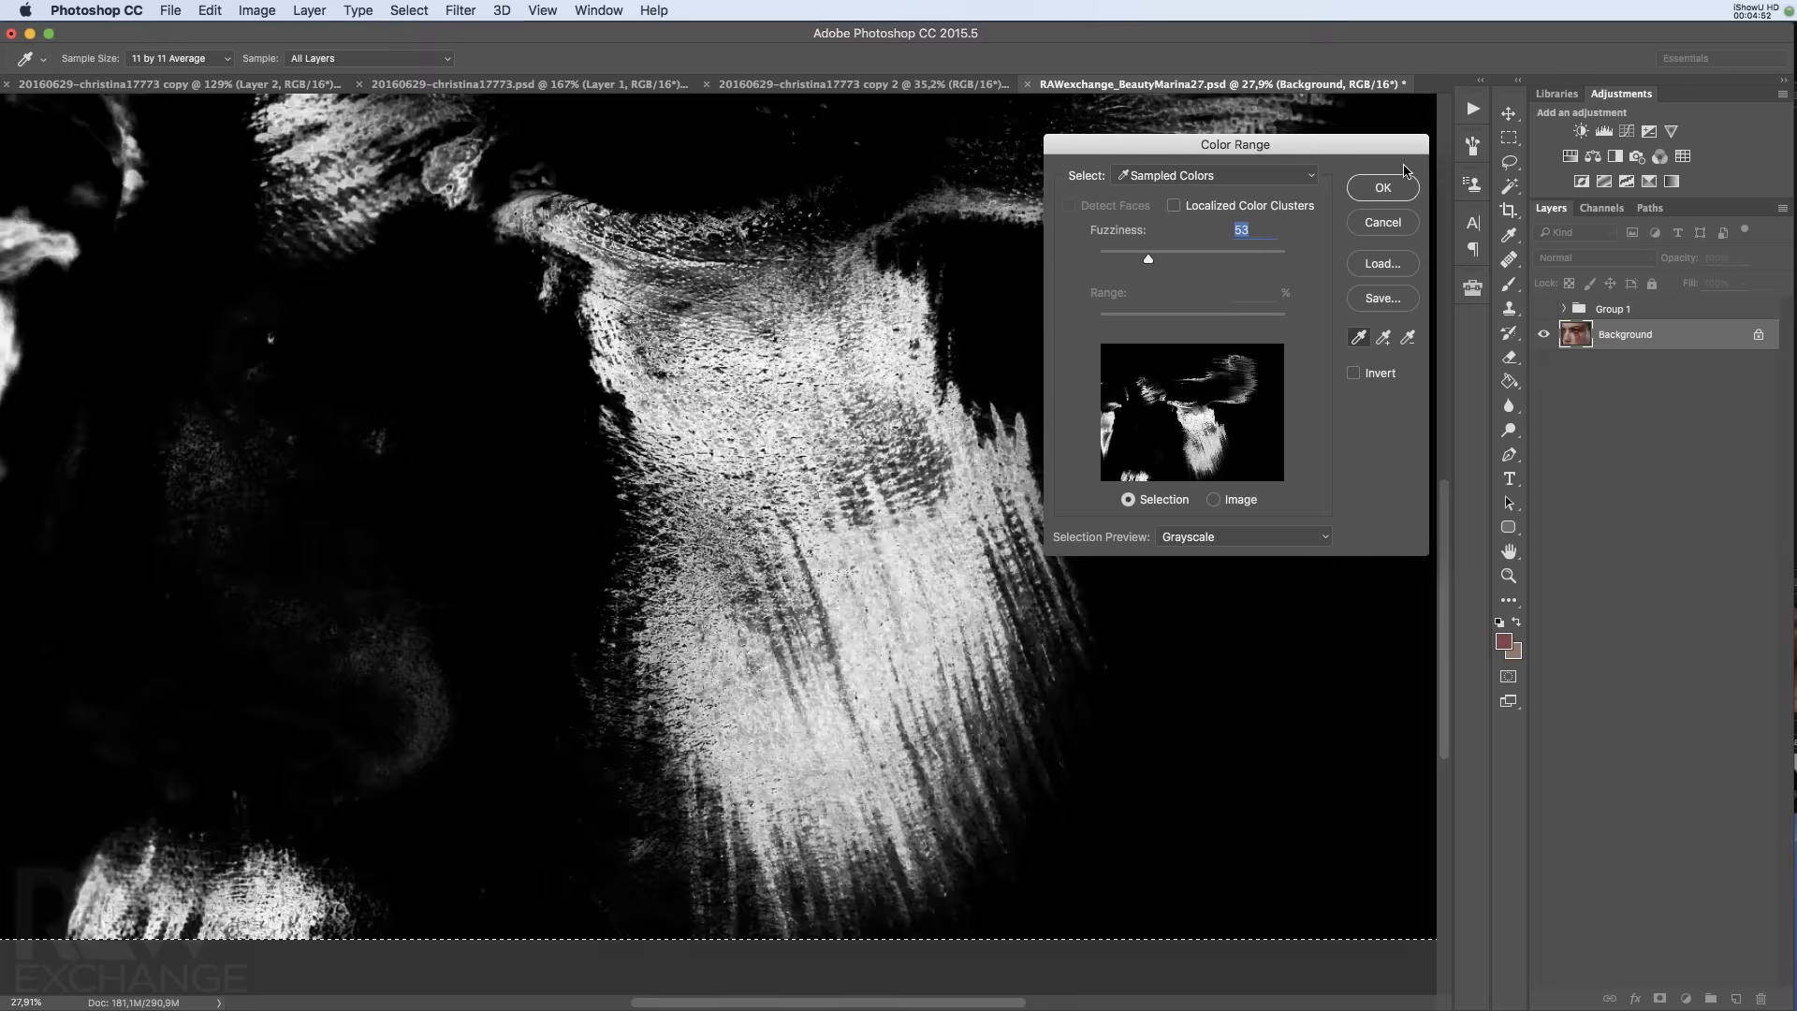
{"action": "mouse_move", "coordinate": [1148, 267]}
{"action": "left_mouse_down"}
{"action": "mouse_move", "coordinate": [1128, 266]}
{"action": "mouse_move", "coordinate": [1154, 267]}
{"action": "left_mouse_up"}
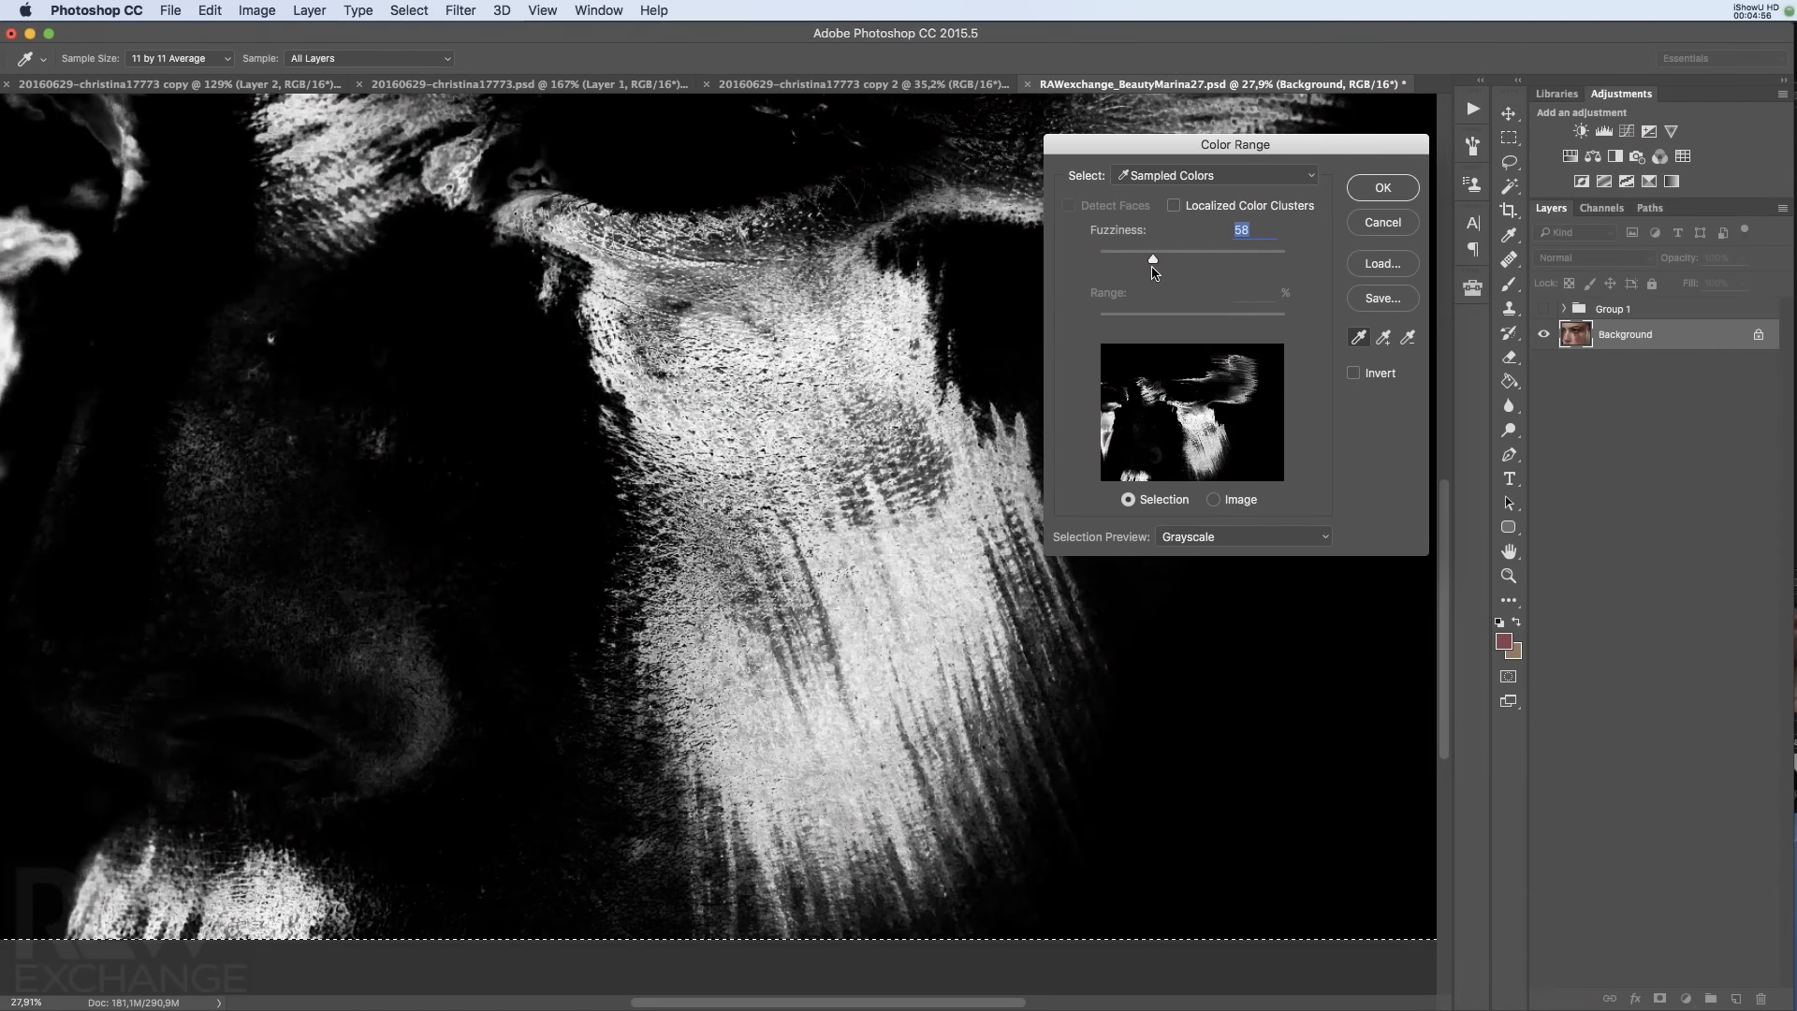
{"action": "left_click", "coordinate": [1368, 190]}
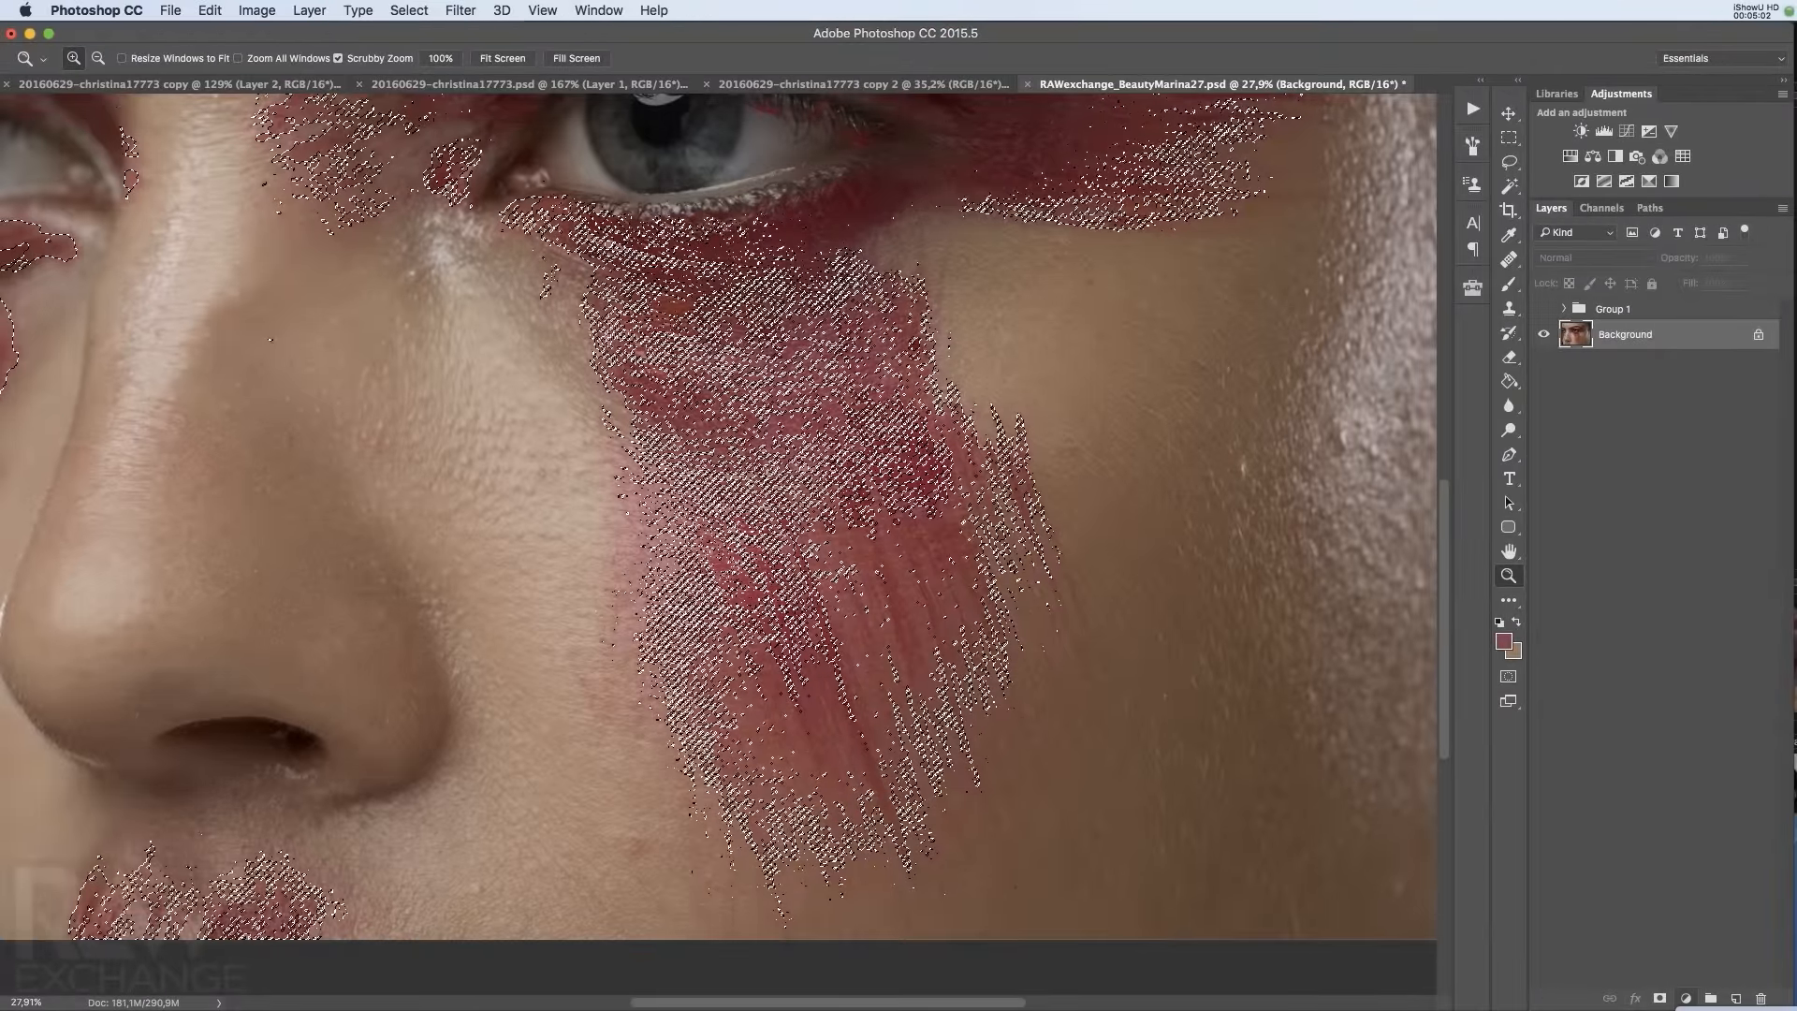
Add a Curves adjustment layer masked by the red makeup selection, check its mask on the canvas, and return to the curve settings
{"action": "left_click", "coordinate": [1715, 1009]}
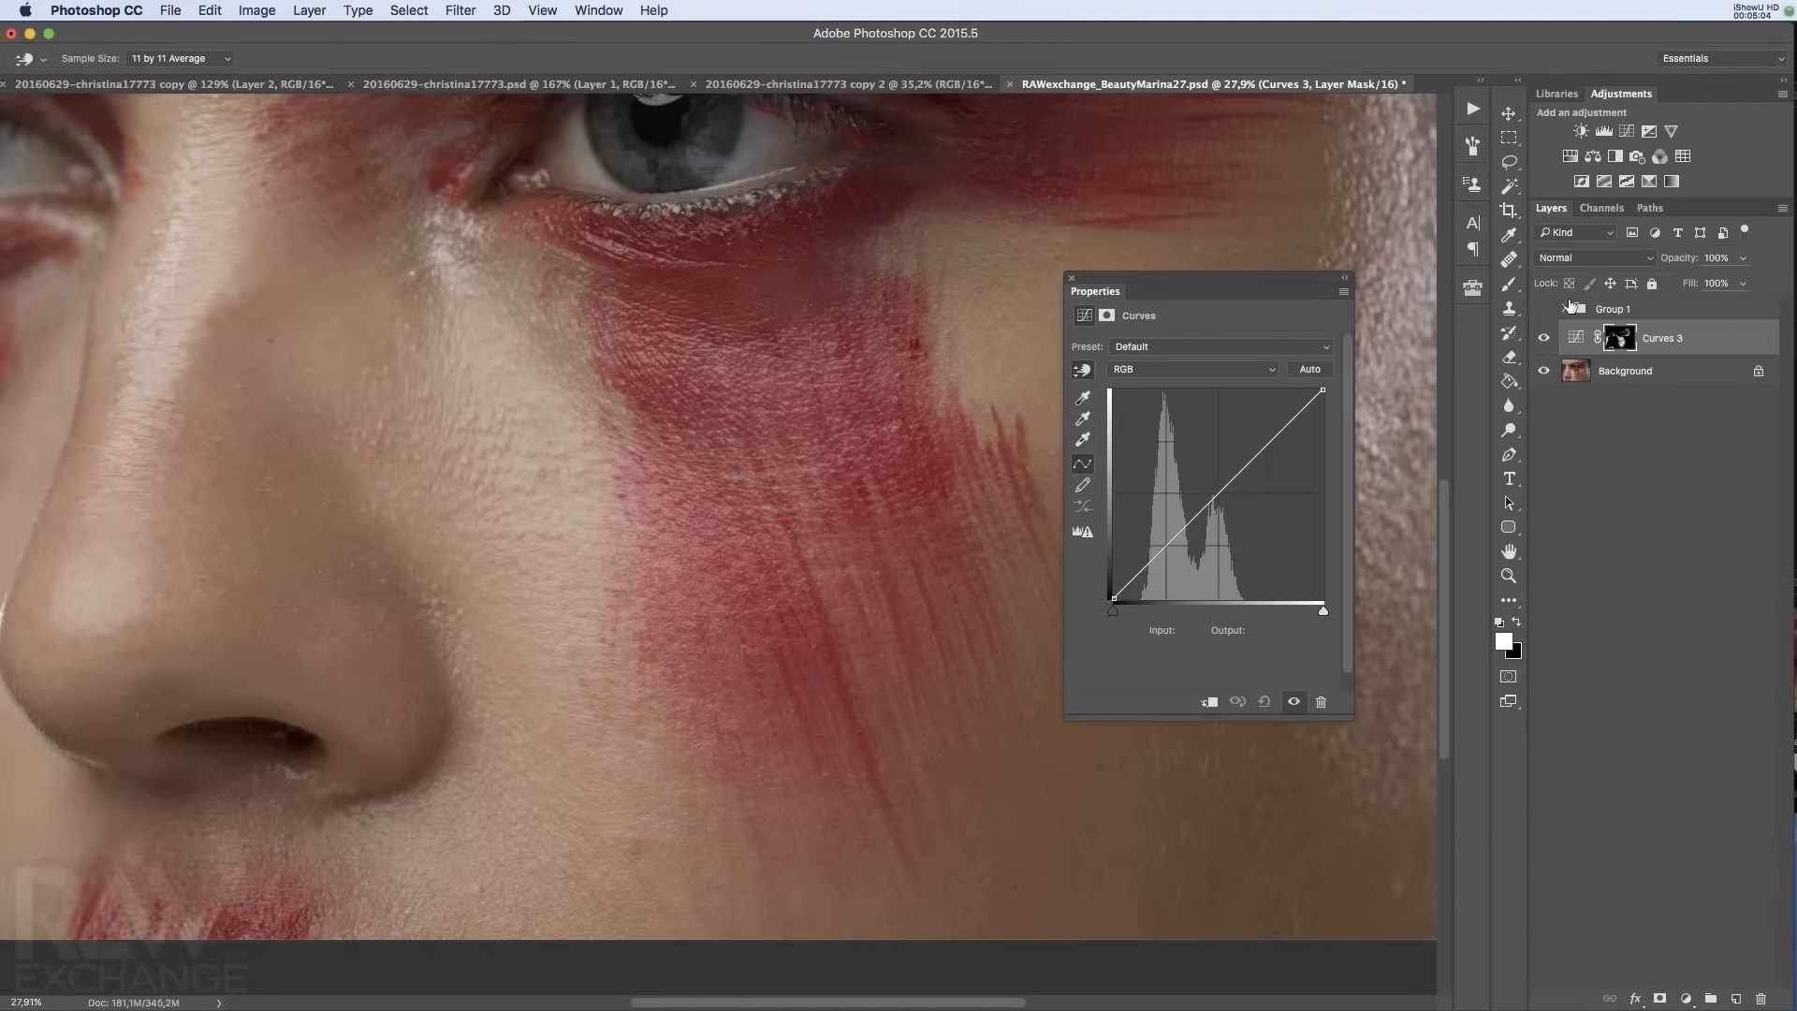
{"action": "left_click", "coordinate": [1626, 338], "text": "alt"}
{"action": "key", "text": "z"}
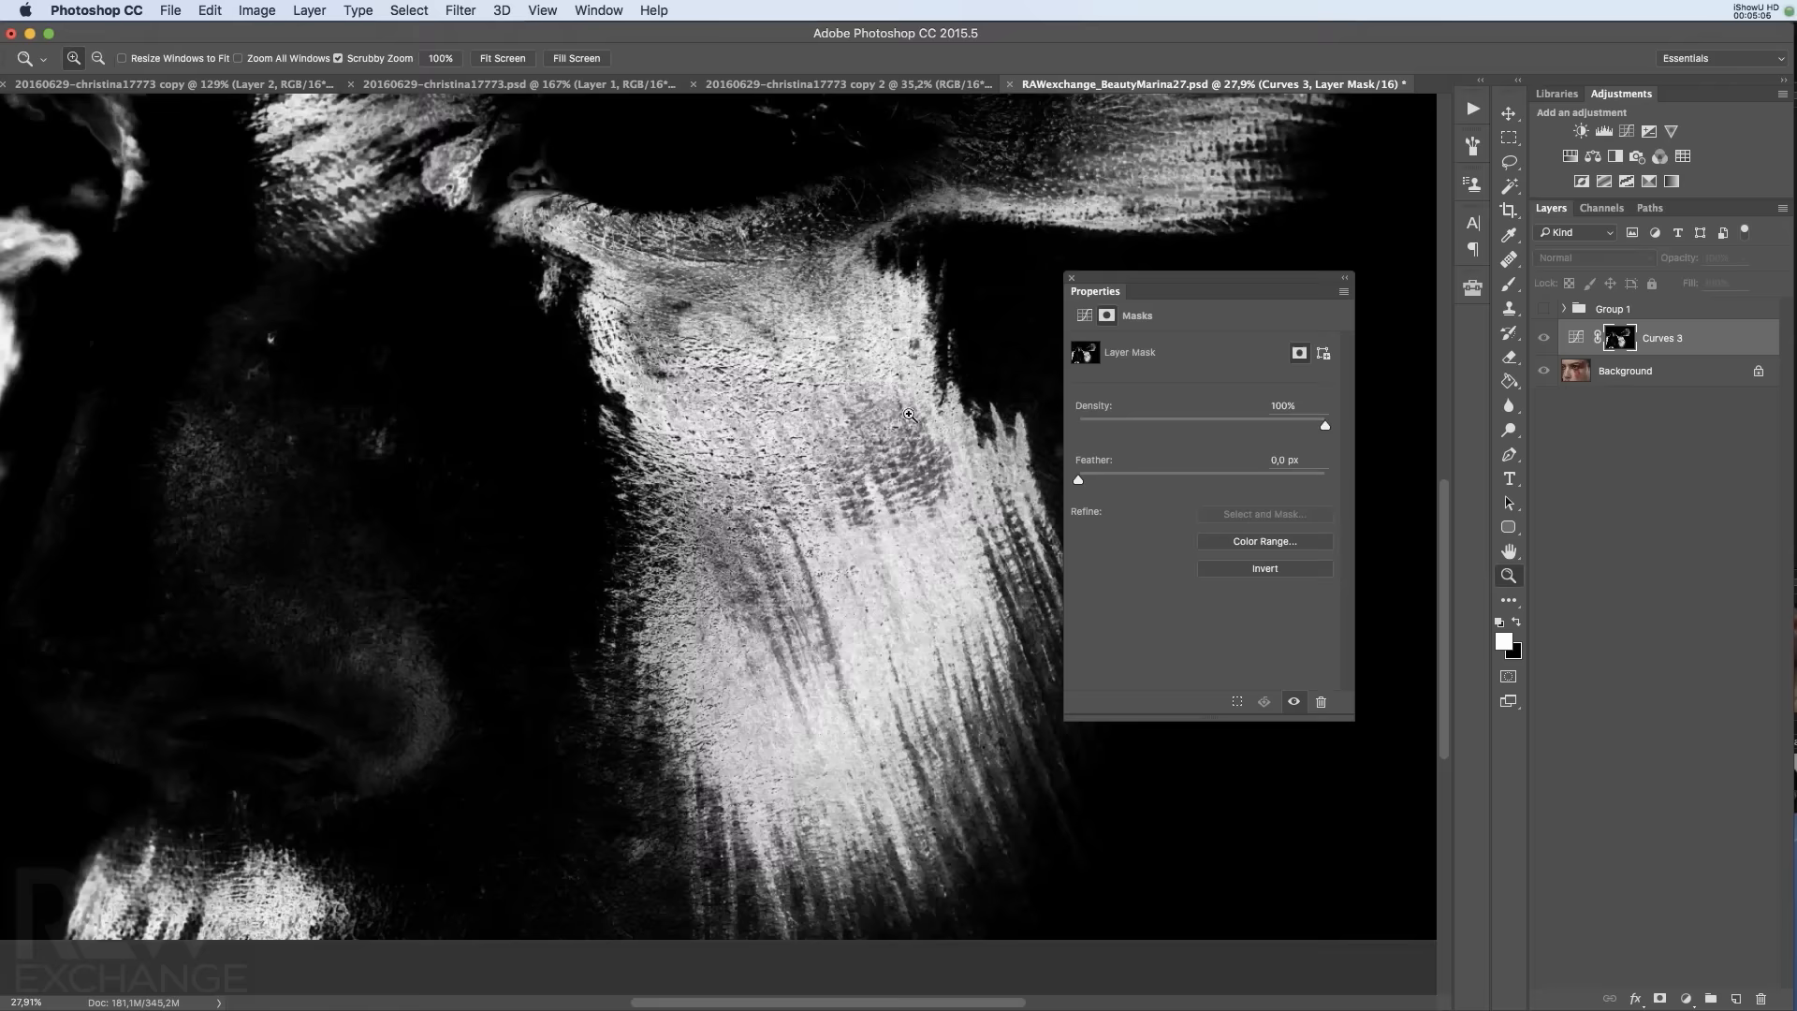
{"action": "left_click", "coordinate": [1628, 352], "text": "alt"}
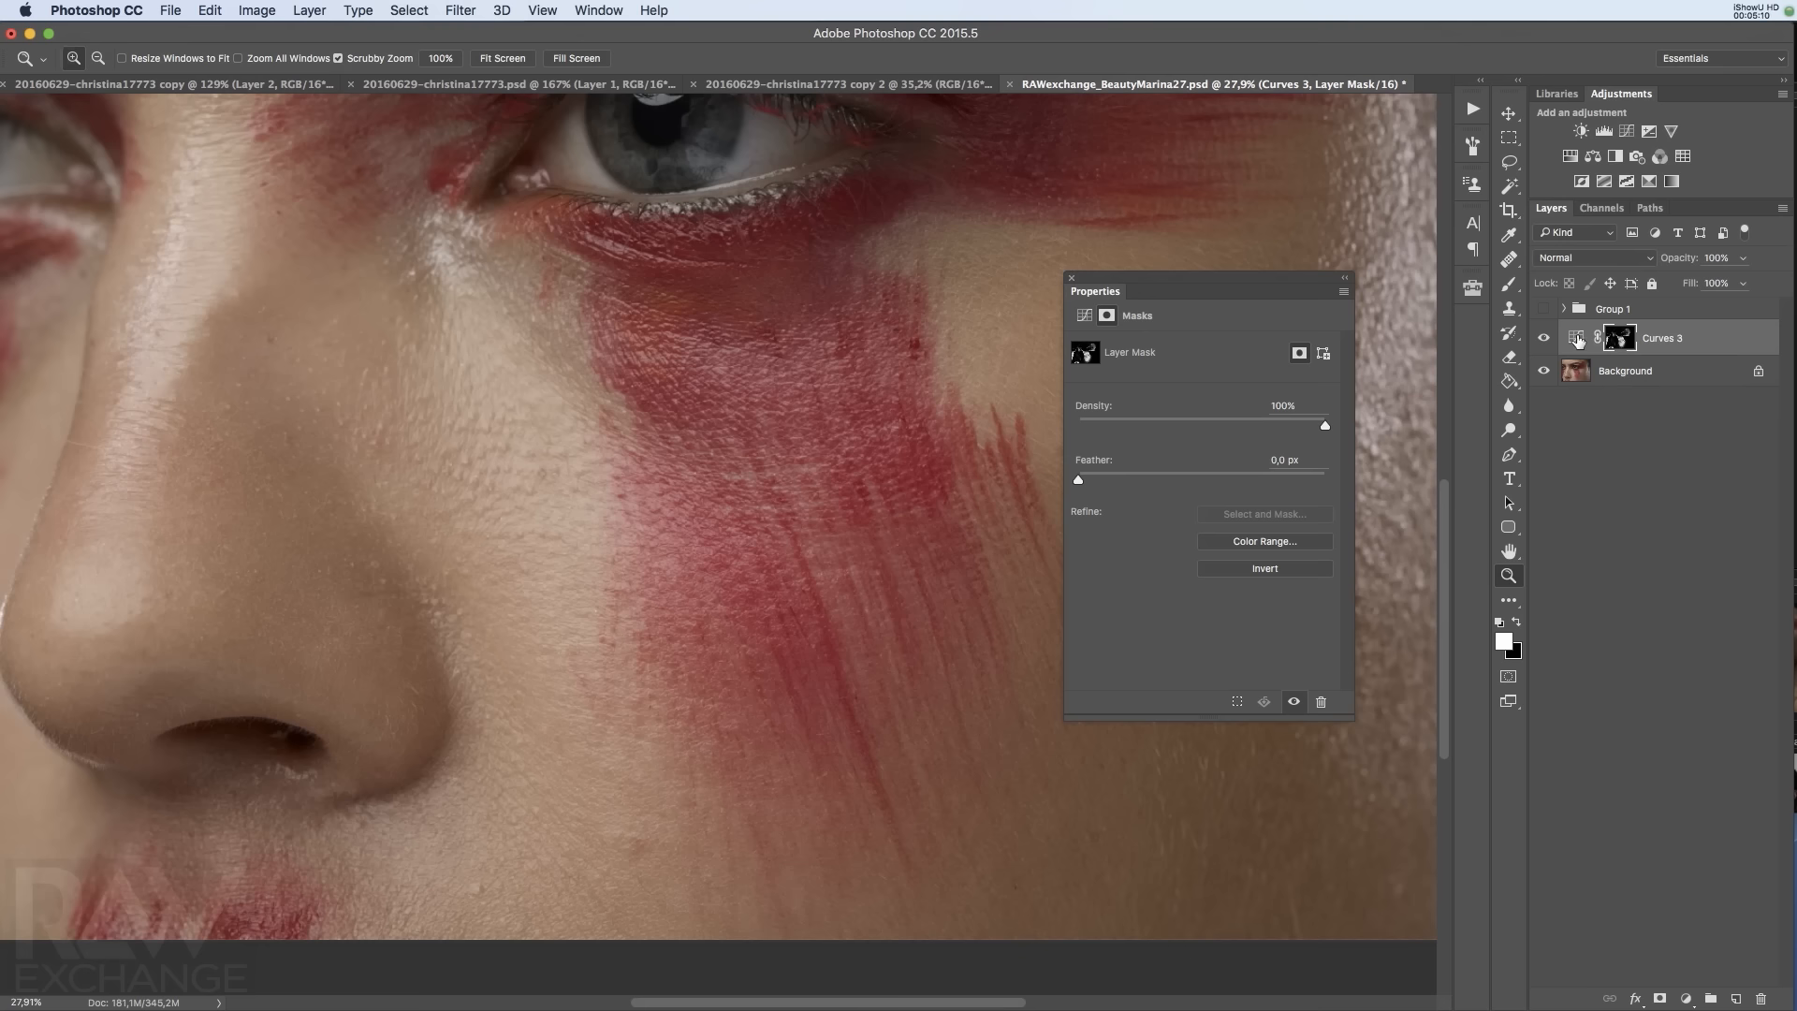
{"action": "left_click", "coordinate": [1576, 338]}
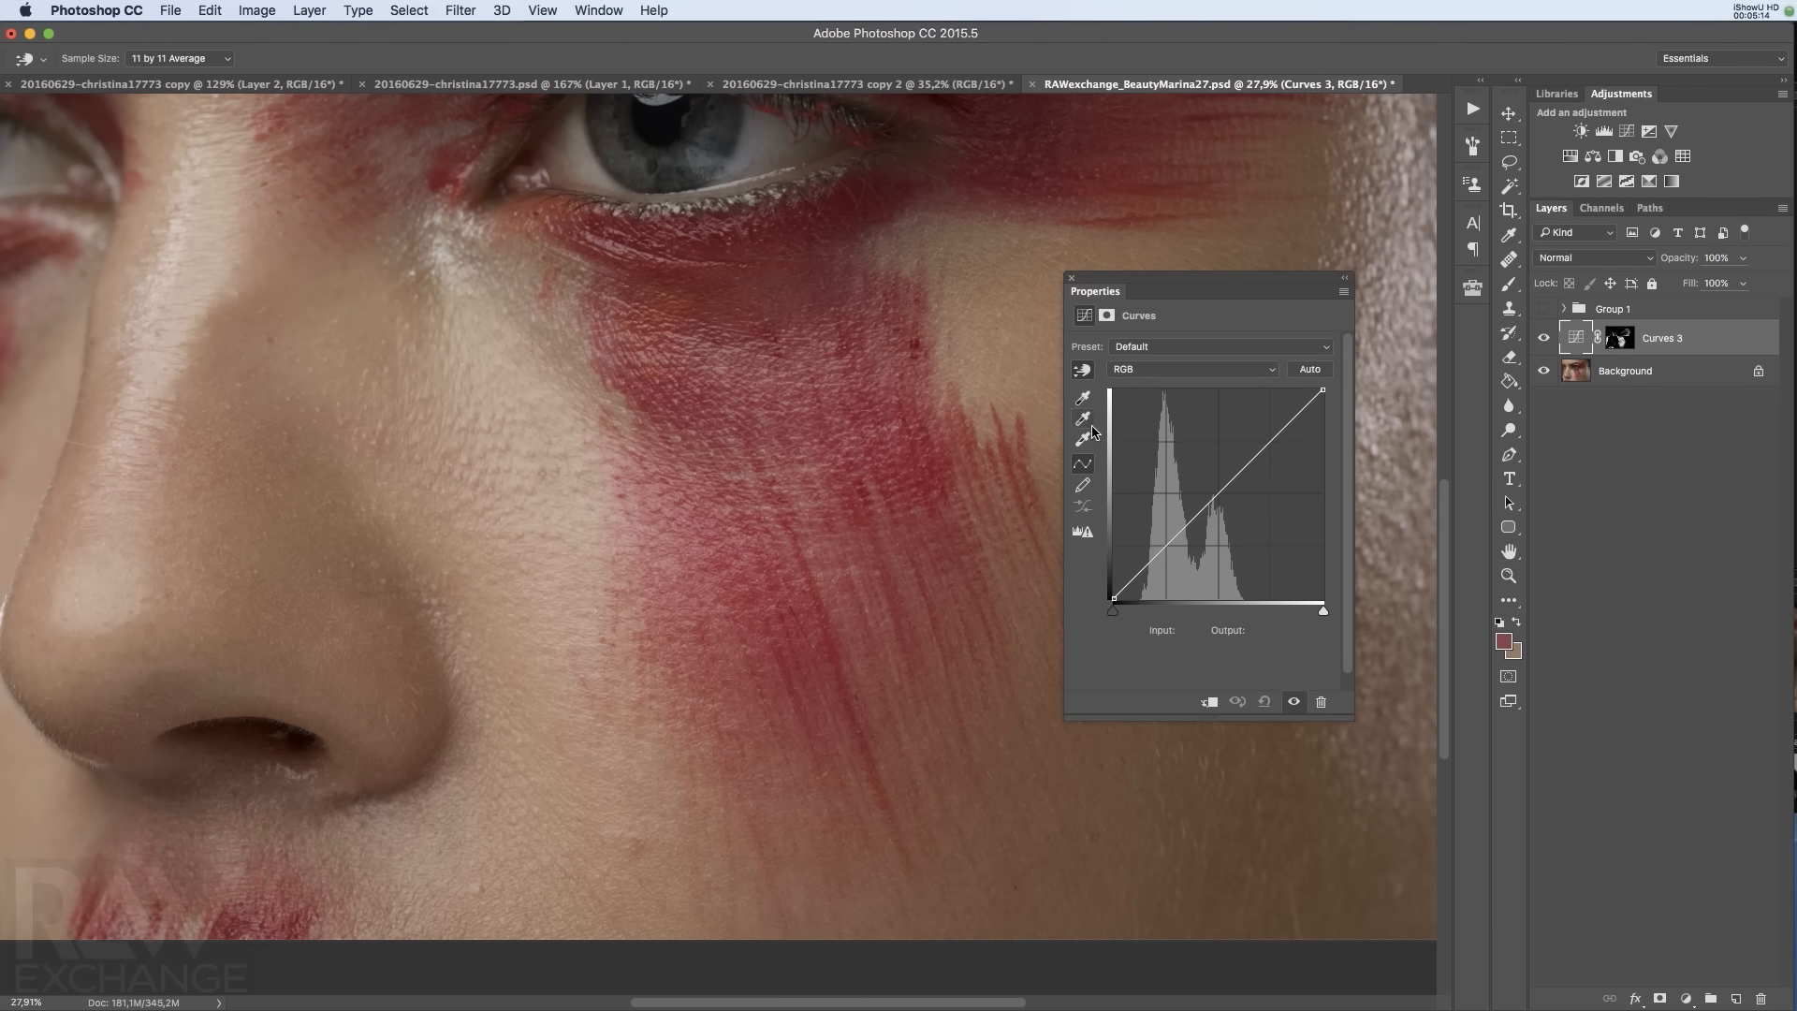
{"action": "left_click_drag", "start_coordinate": [1168, 278], "coordinate": [1225, 253]}
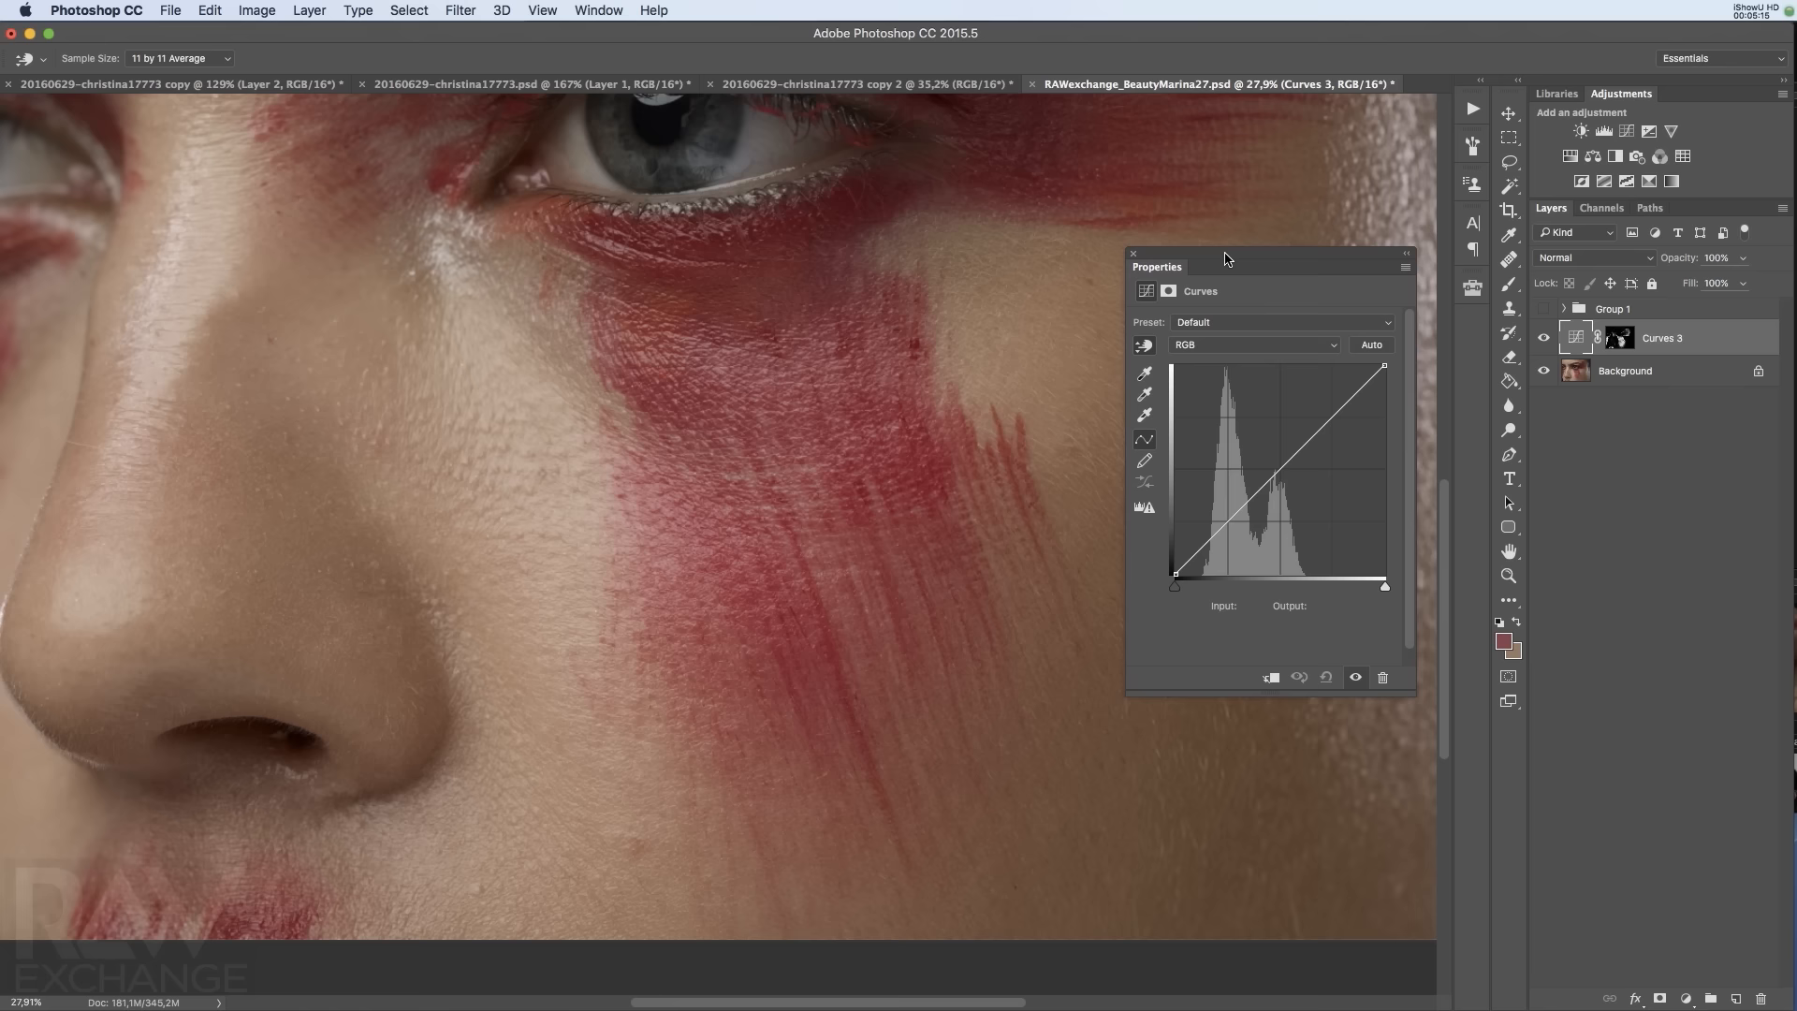
{"action": "left_click", "coordinate": [1142, 375]}
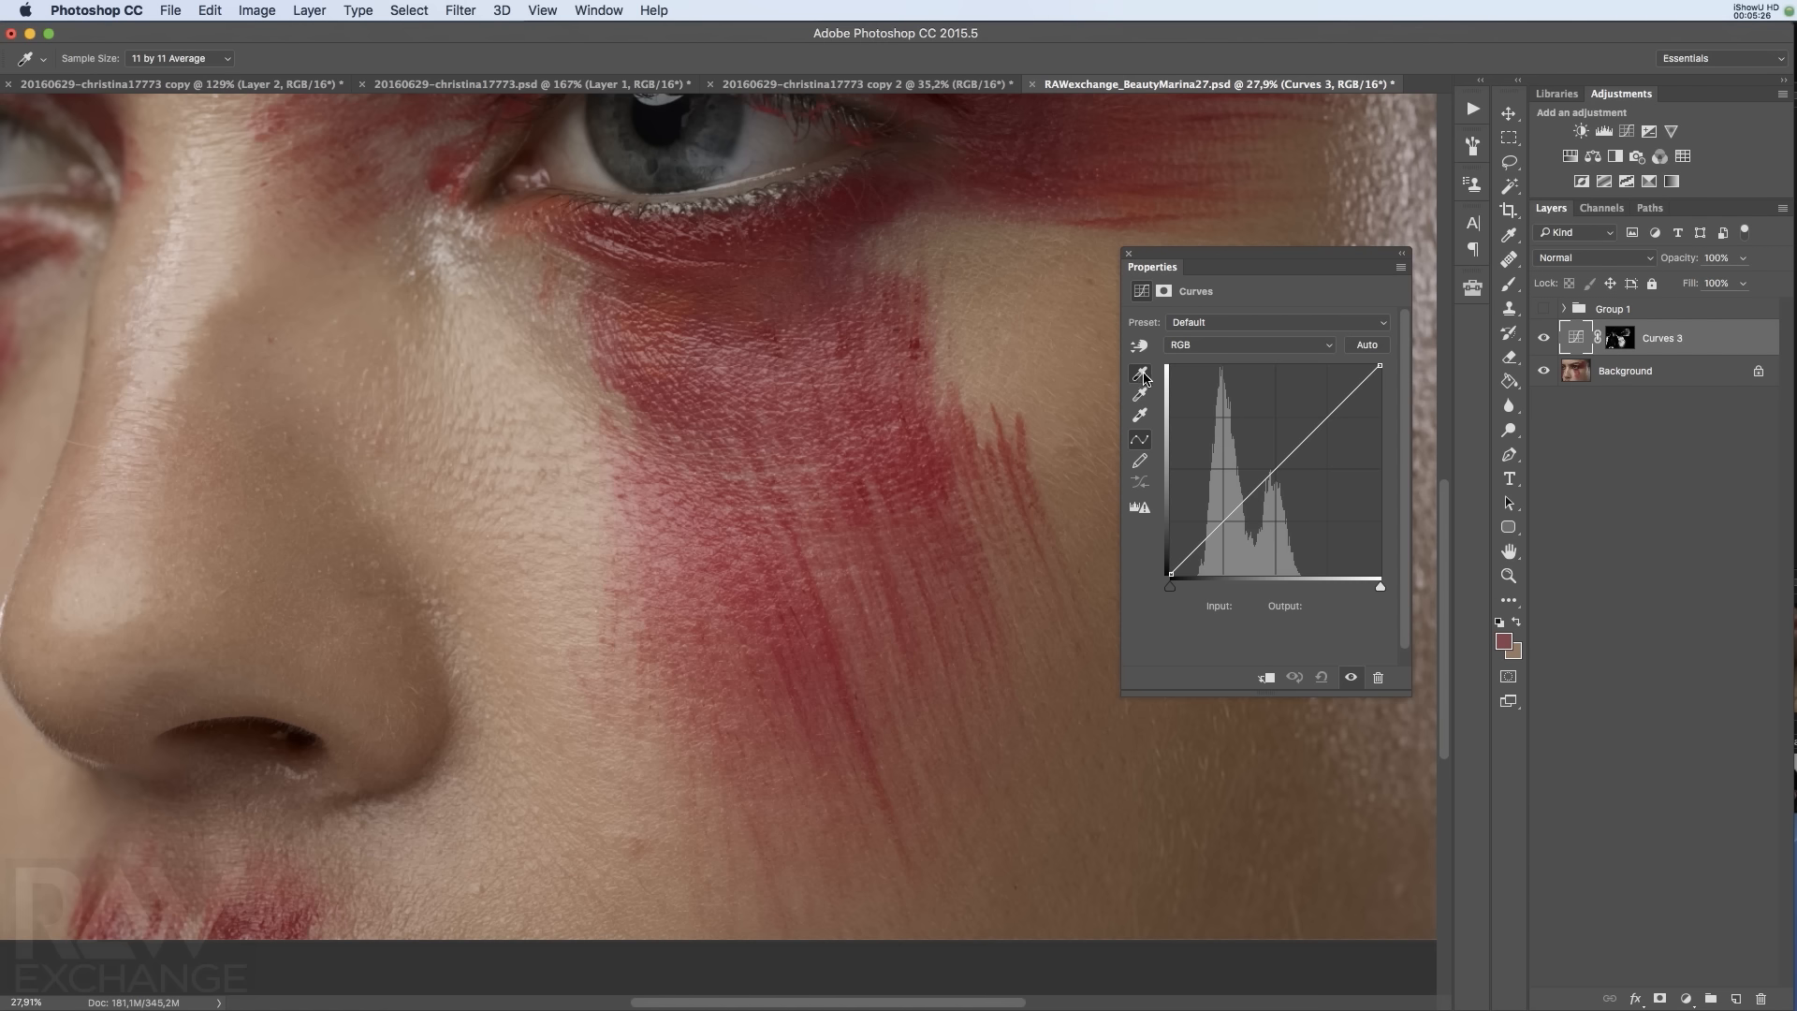
{"action": "key", "text": "z"}
{"action": "left_click", "coordinate": [1633, 484]}
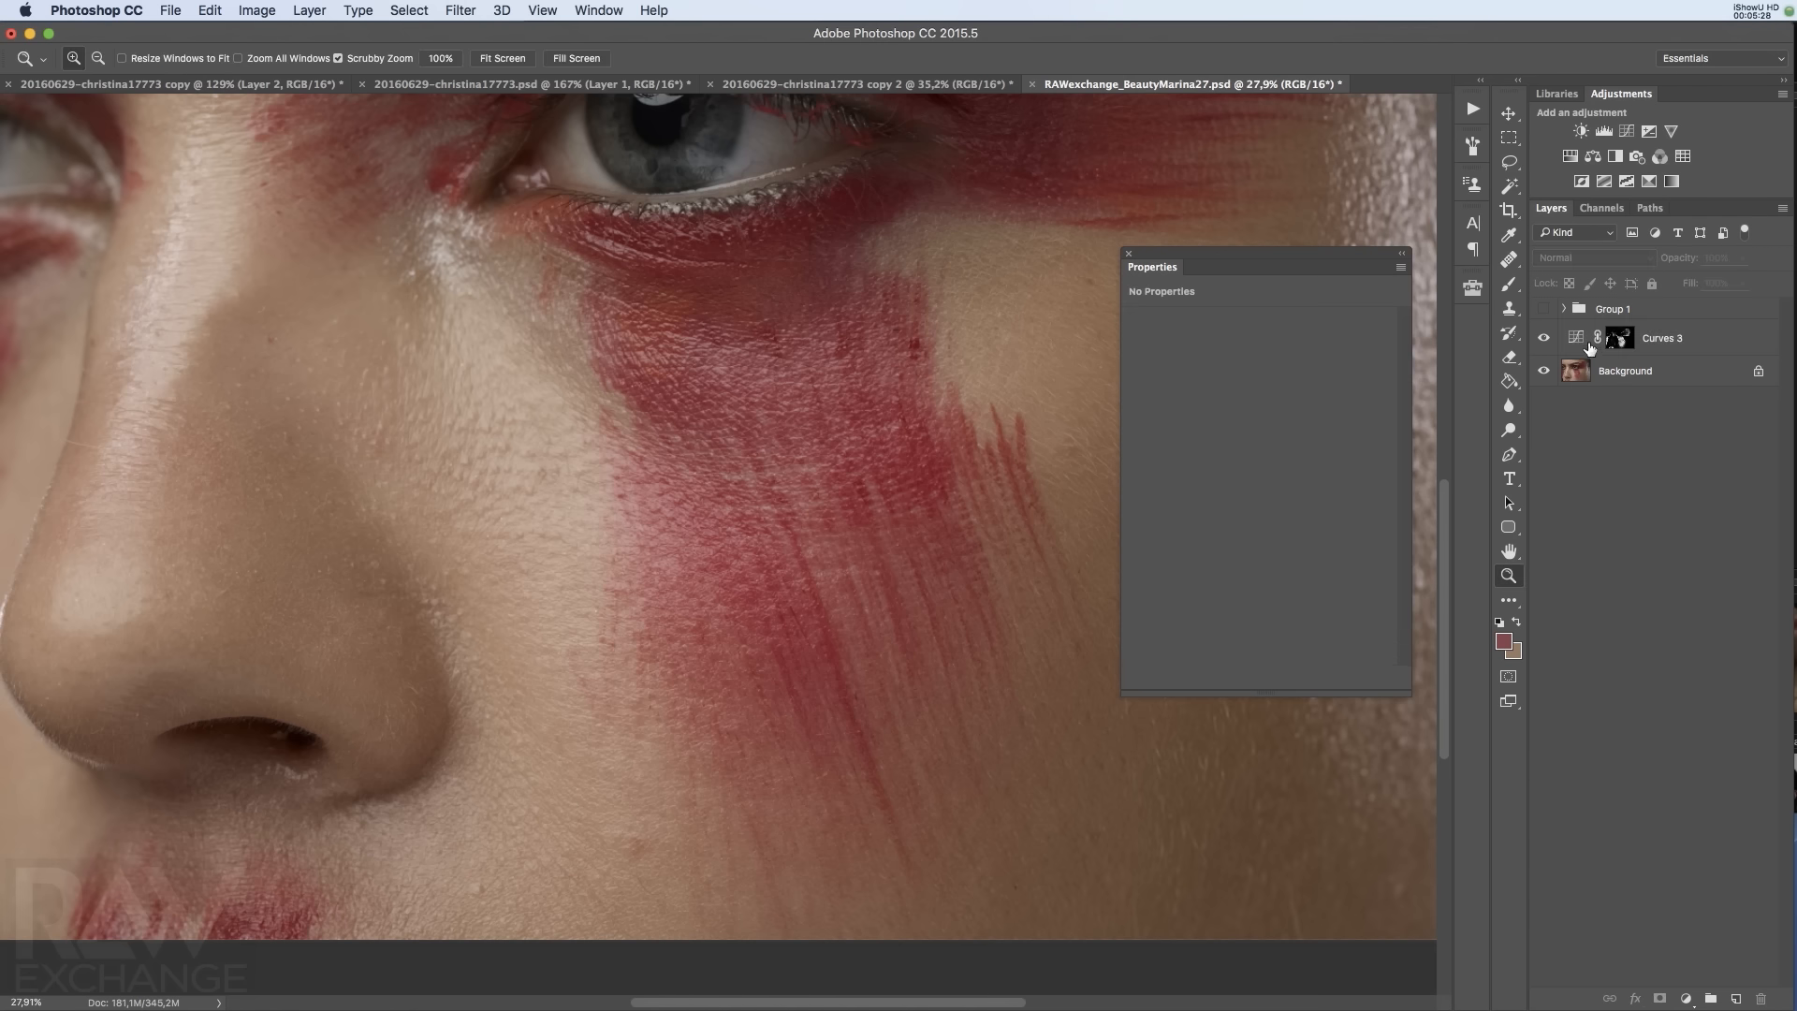
{"action": "left_click", "coordinate": [1580, 341]}
{"action": "left_click", "coordinate": [1141, 374]}
{"action": "double_click", "coordinate": [1140, 375]}
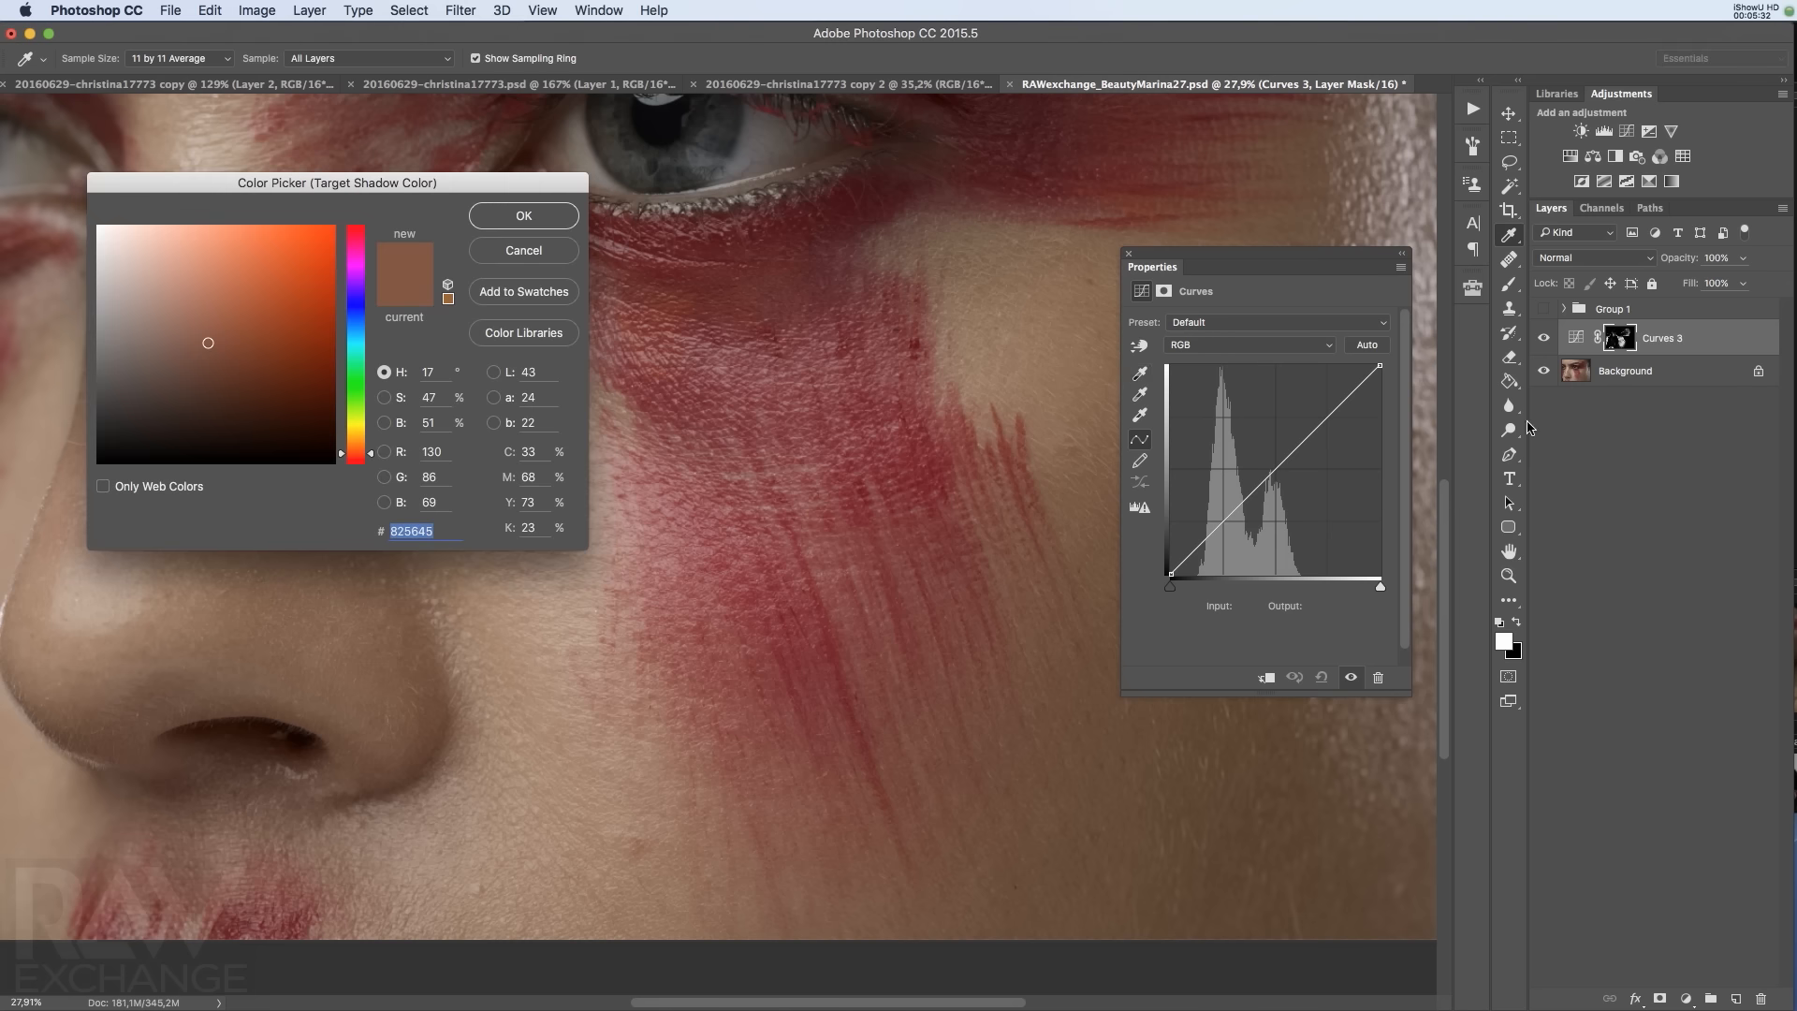
{"action": "left_click", "coordinate": [548, 248]}
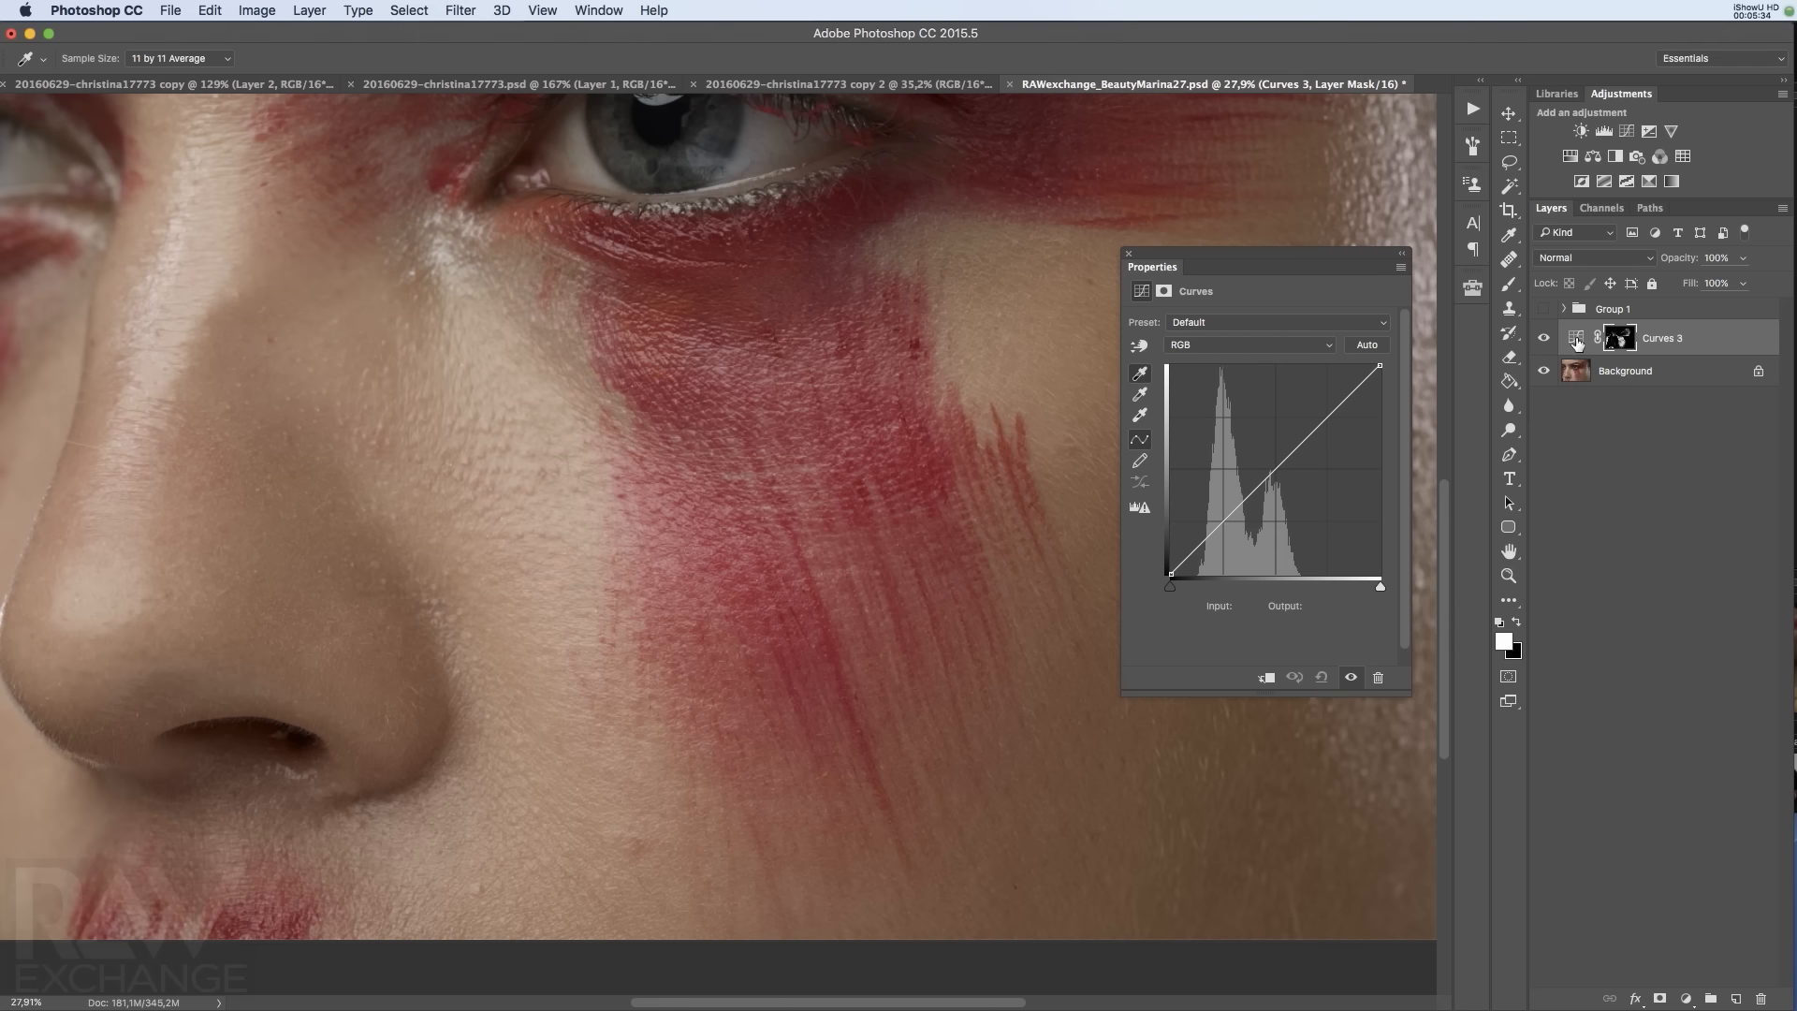
Set the Curves shadow target color to sampled skin tone #997d68 without saving it as default, and sample the red cheek makeup as the black point
{"action": "left_click", "coordinate": [1577, 339]}
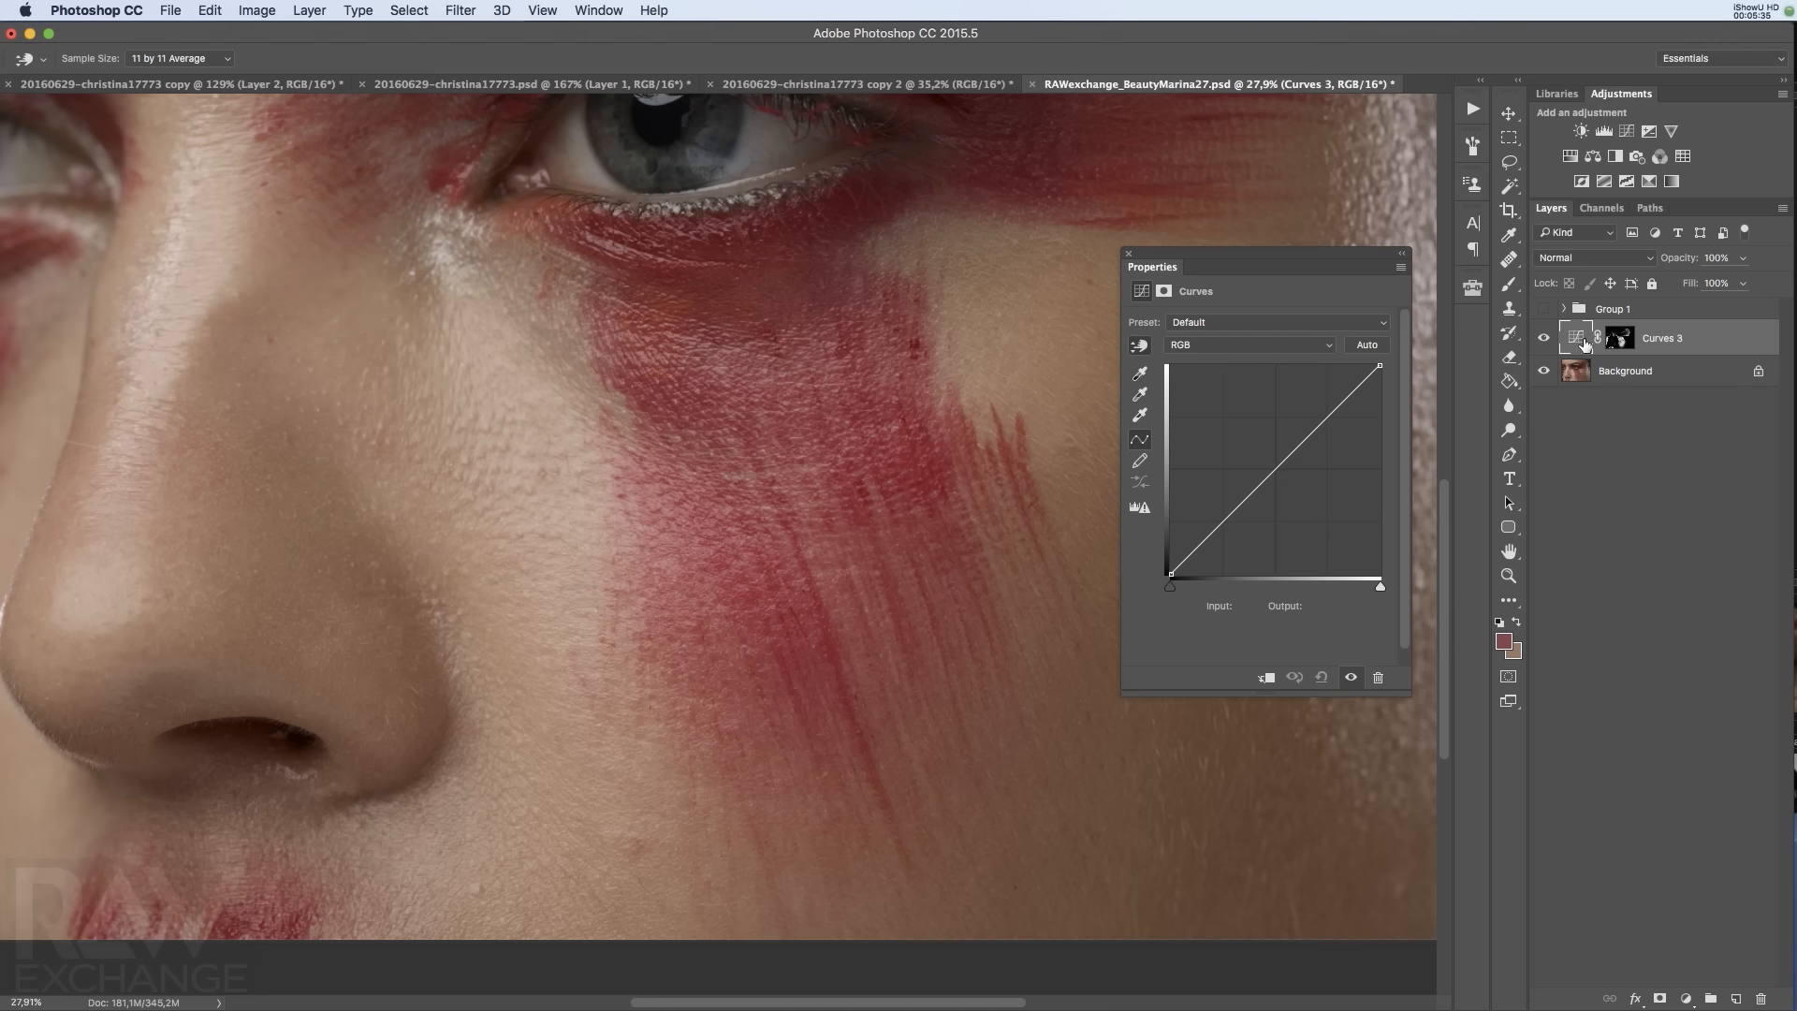
{"action": "double_click", "coordinate": [1140, 374]}
{"action": "left_click_drag", "start_coordinate": [289, 183], "coordinate": [487, 387]}
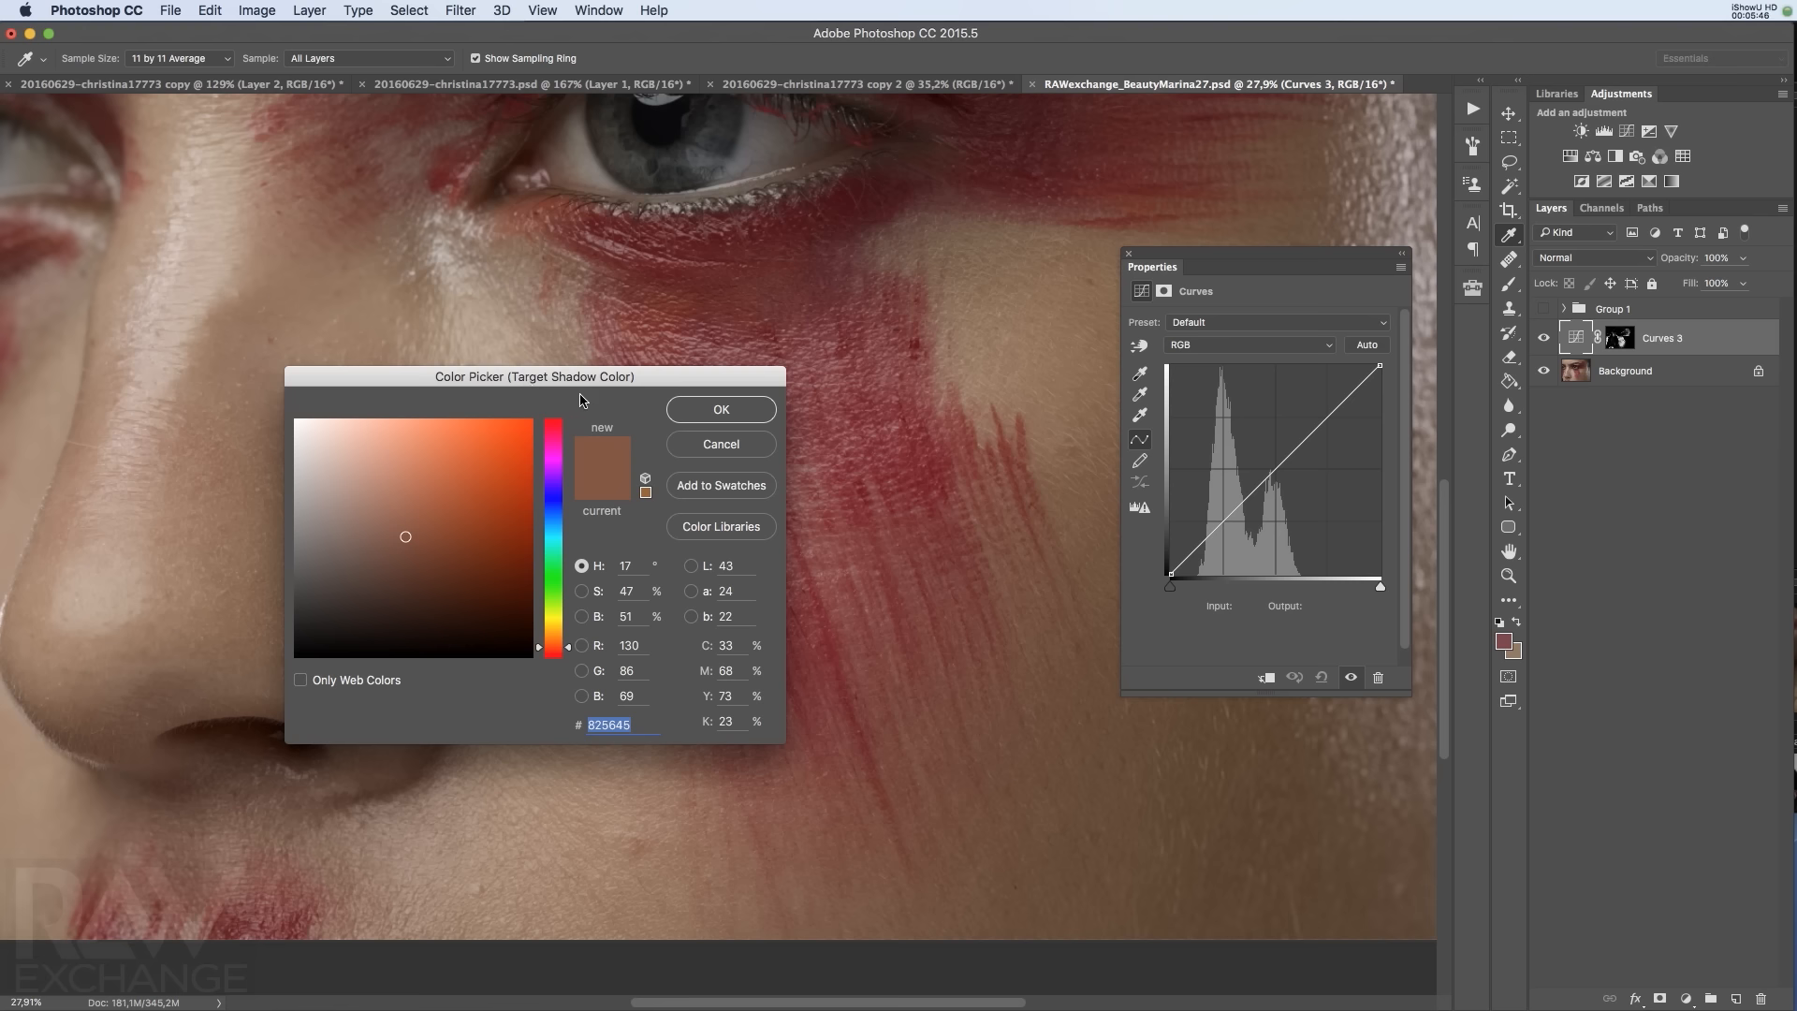
{"action": "left_click", "coordinate": [989, 360]}
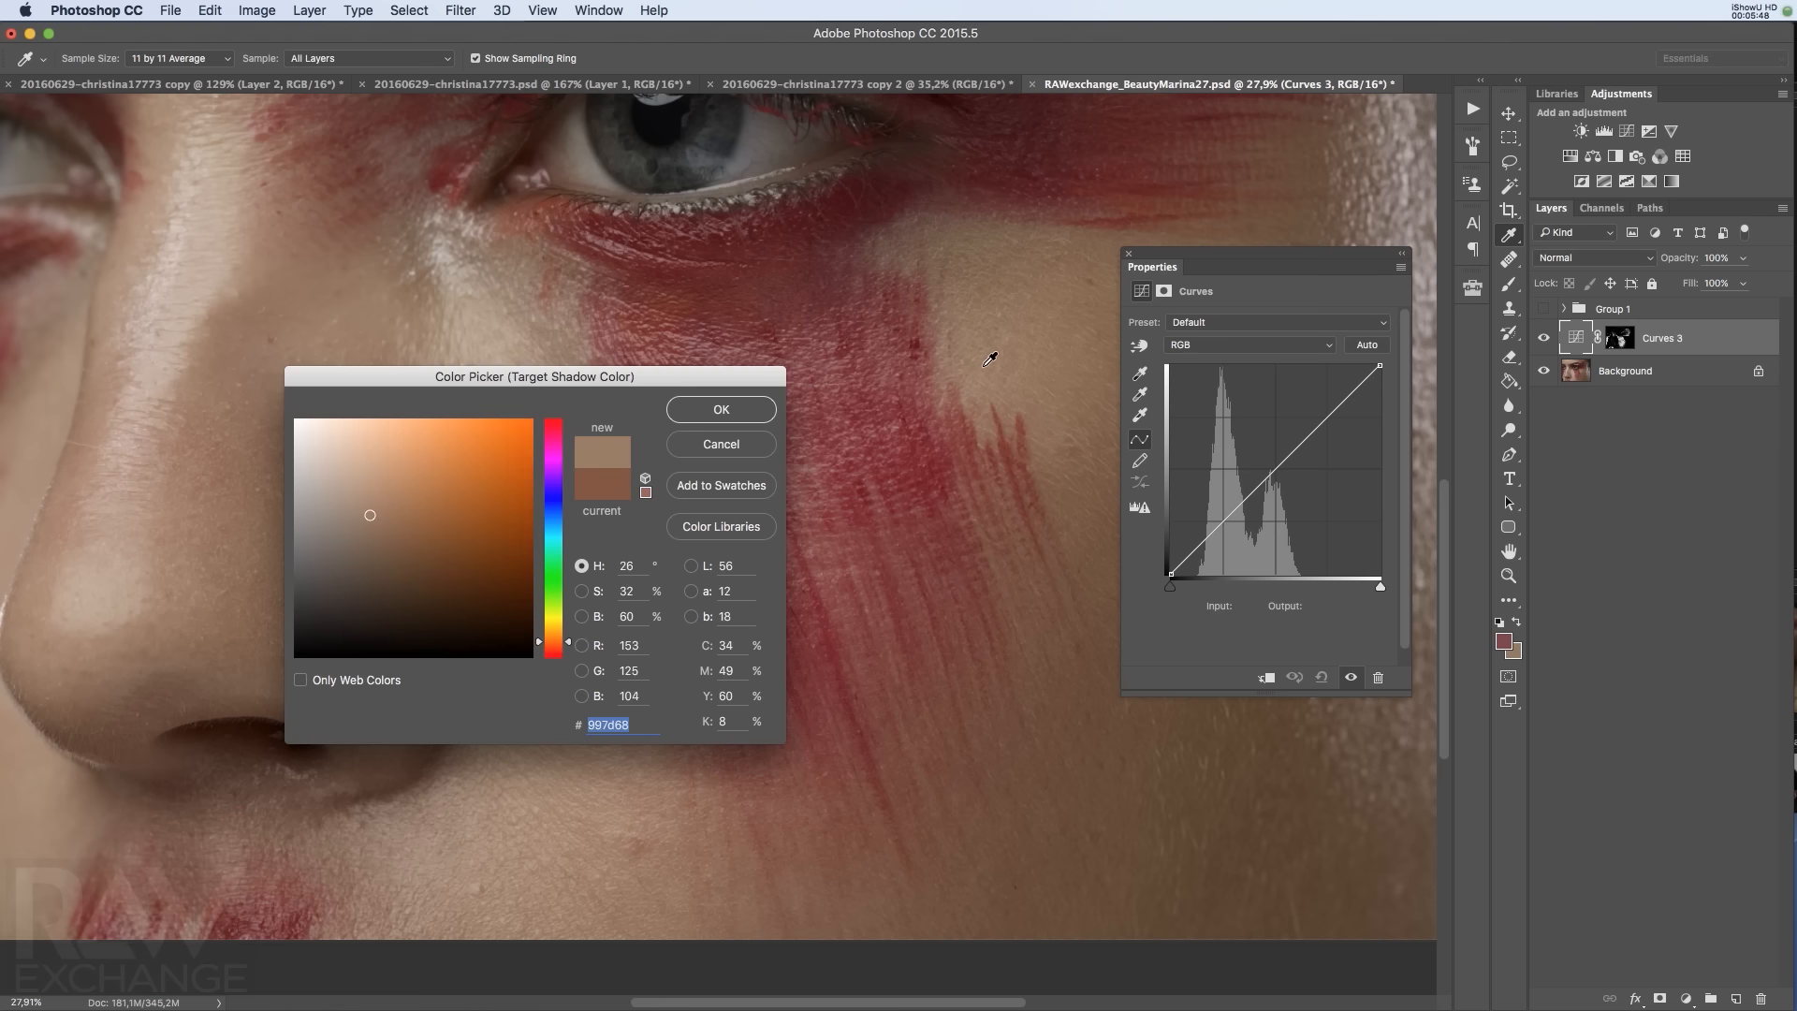
{"action": "left_click", "coordinate": [721, 410]}
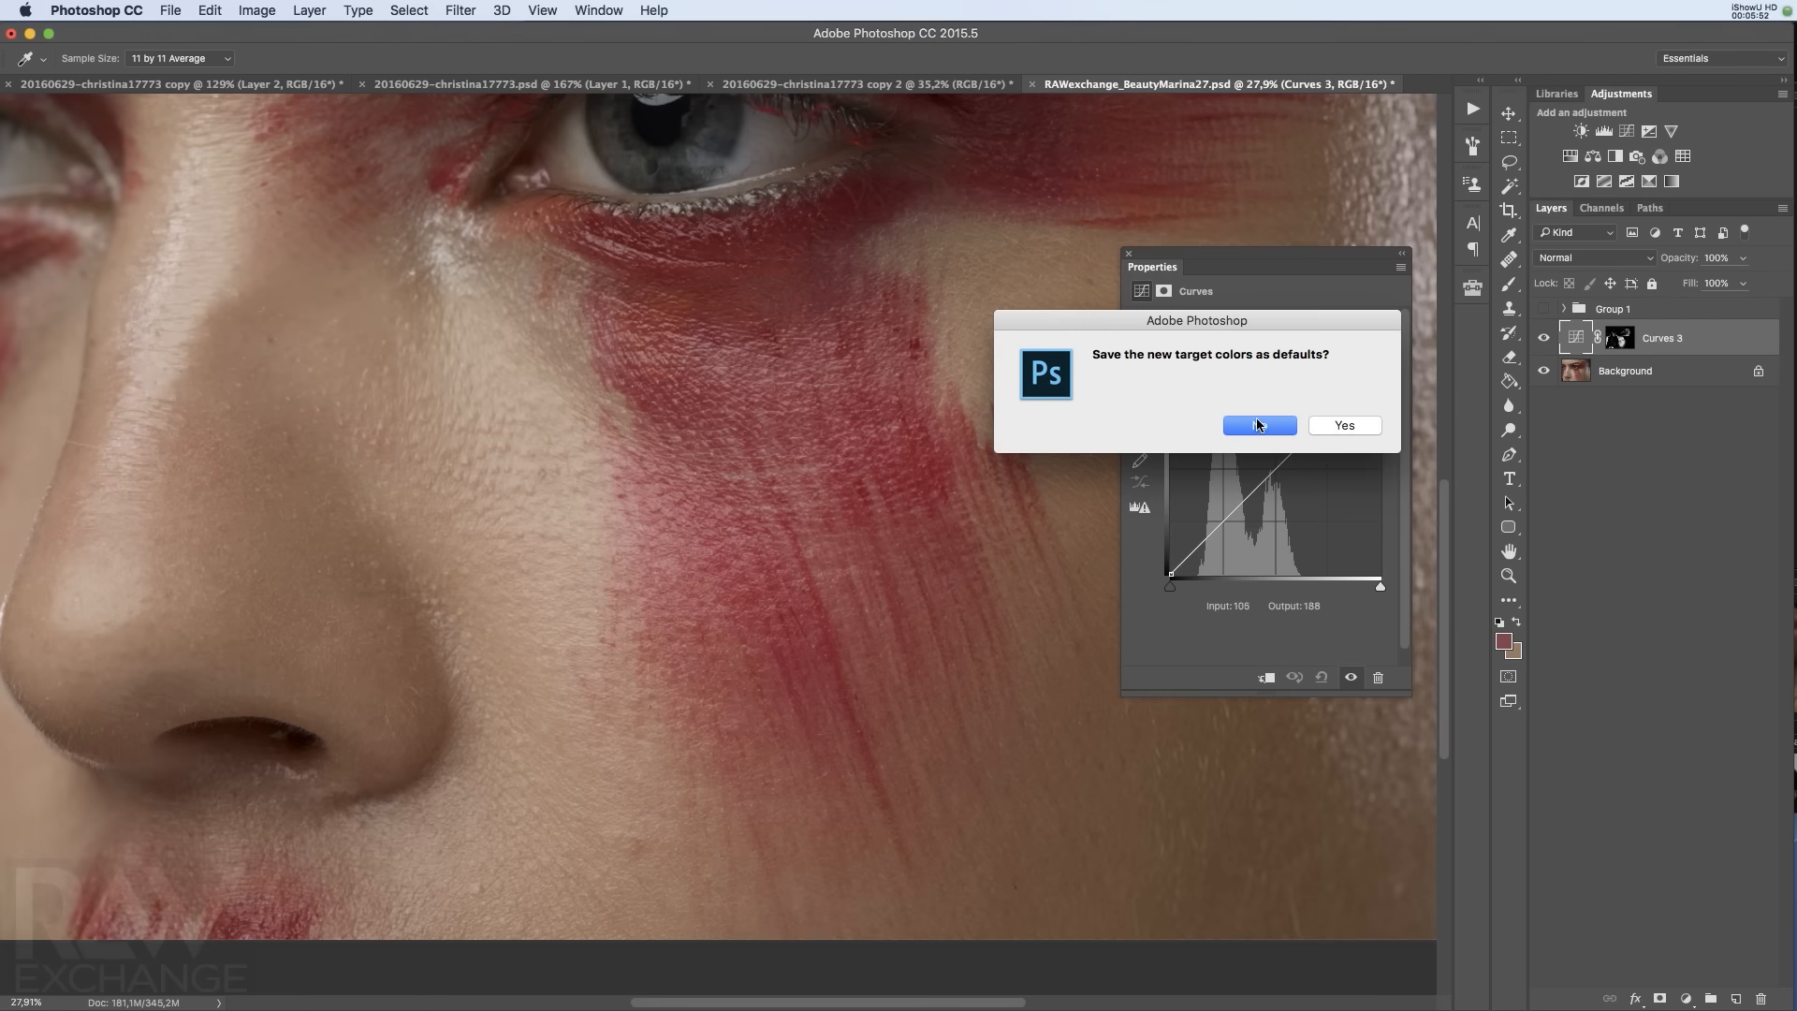
{"action": "left_click", "coordinate": [1259, 426]}
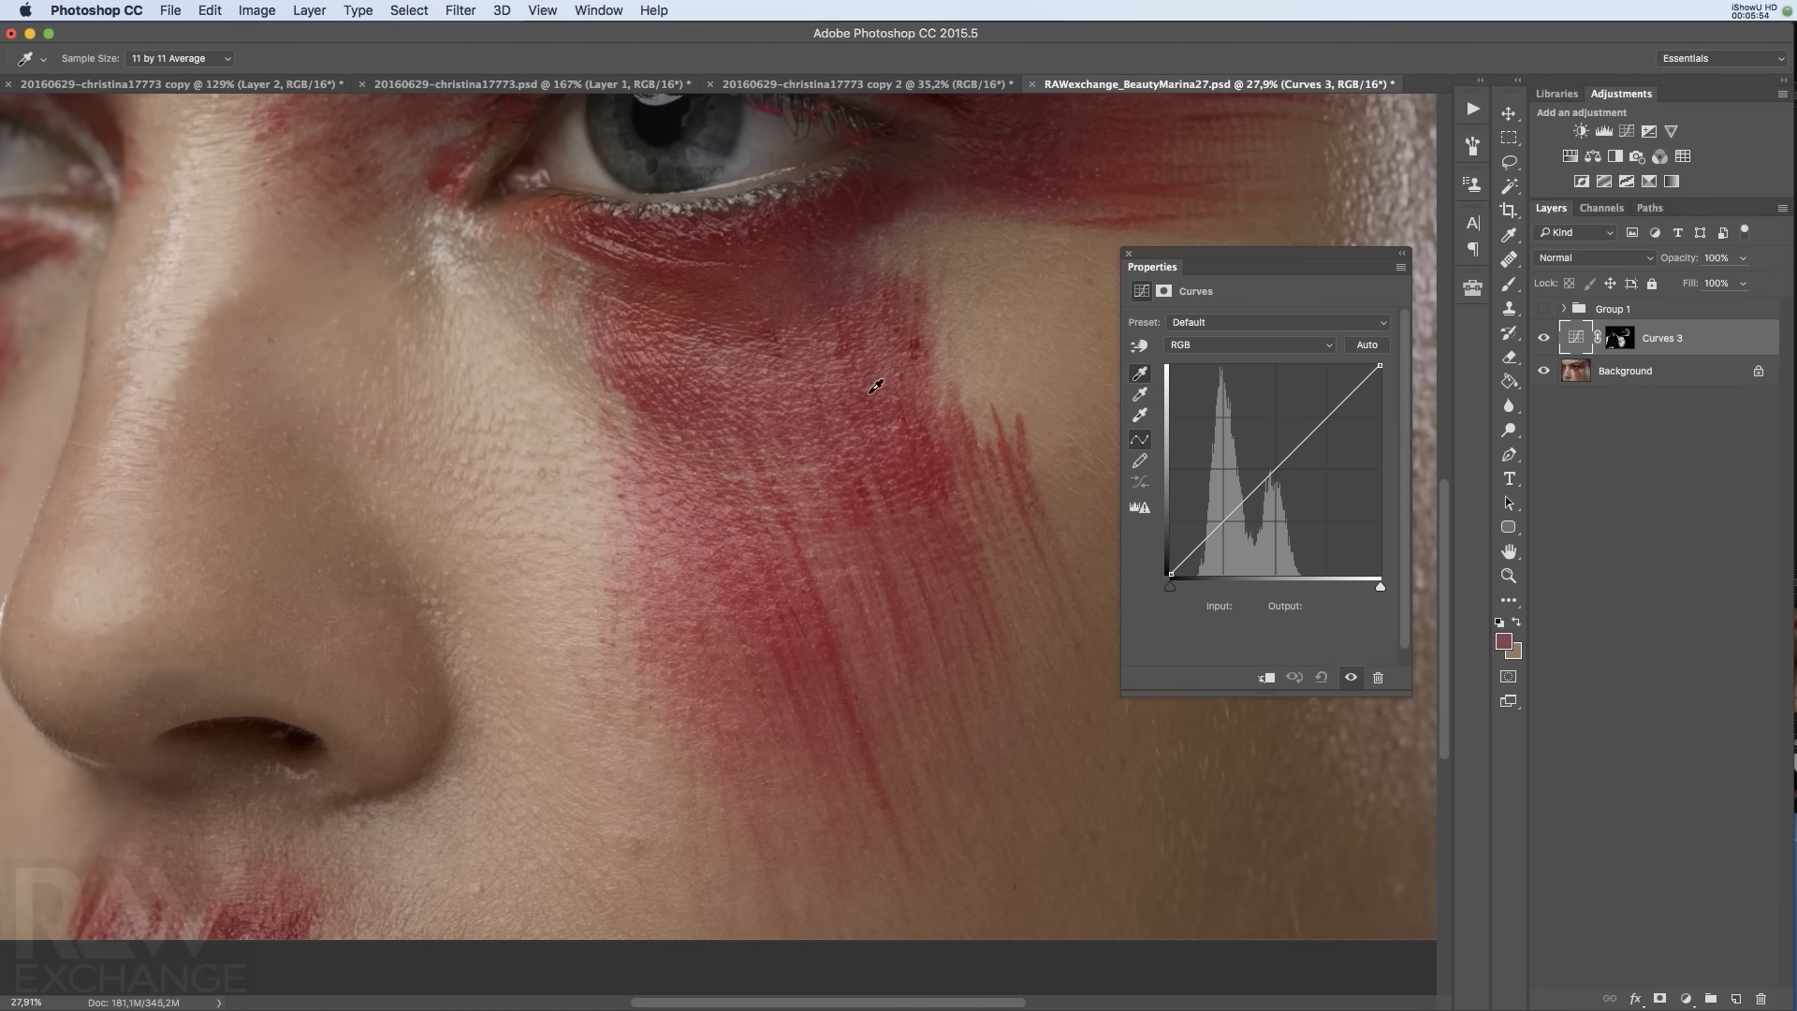
{"action": "left_click", "coordinate": [878, 389]}
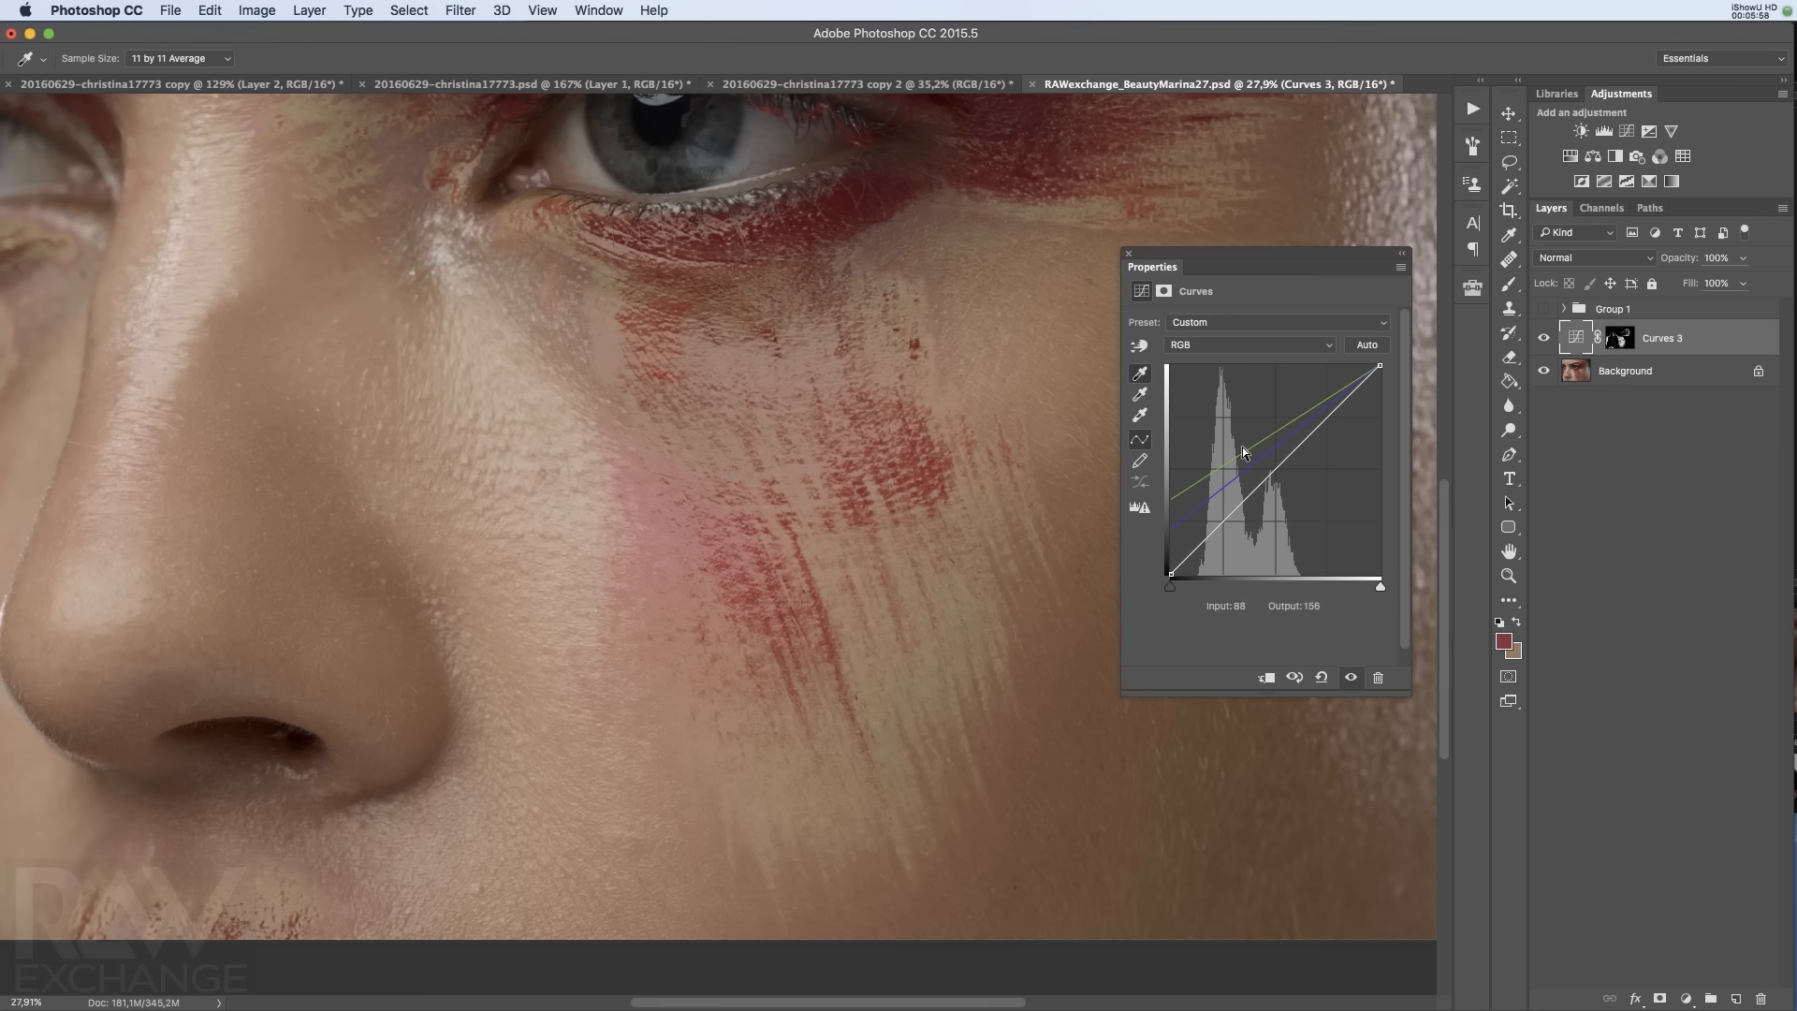
Lower the black point of the Curves layer's Green channel slightly and close the curve settings
{"action": "left_click", "coordinate": [1226, 353]}
{"action": "left_click", "coordinate": [1226, 373]}
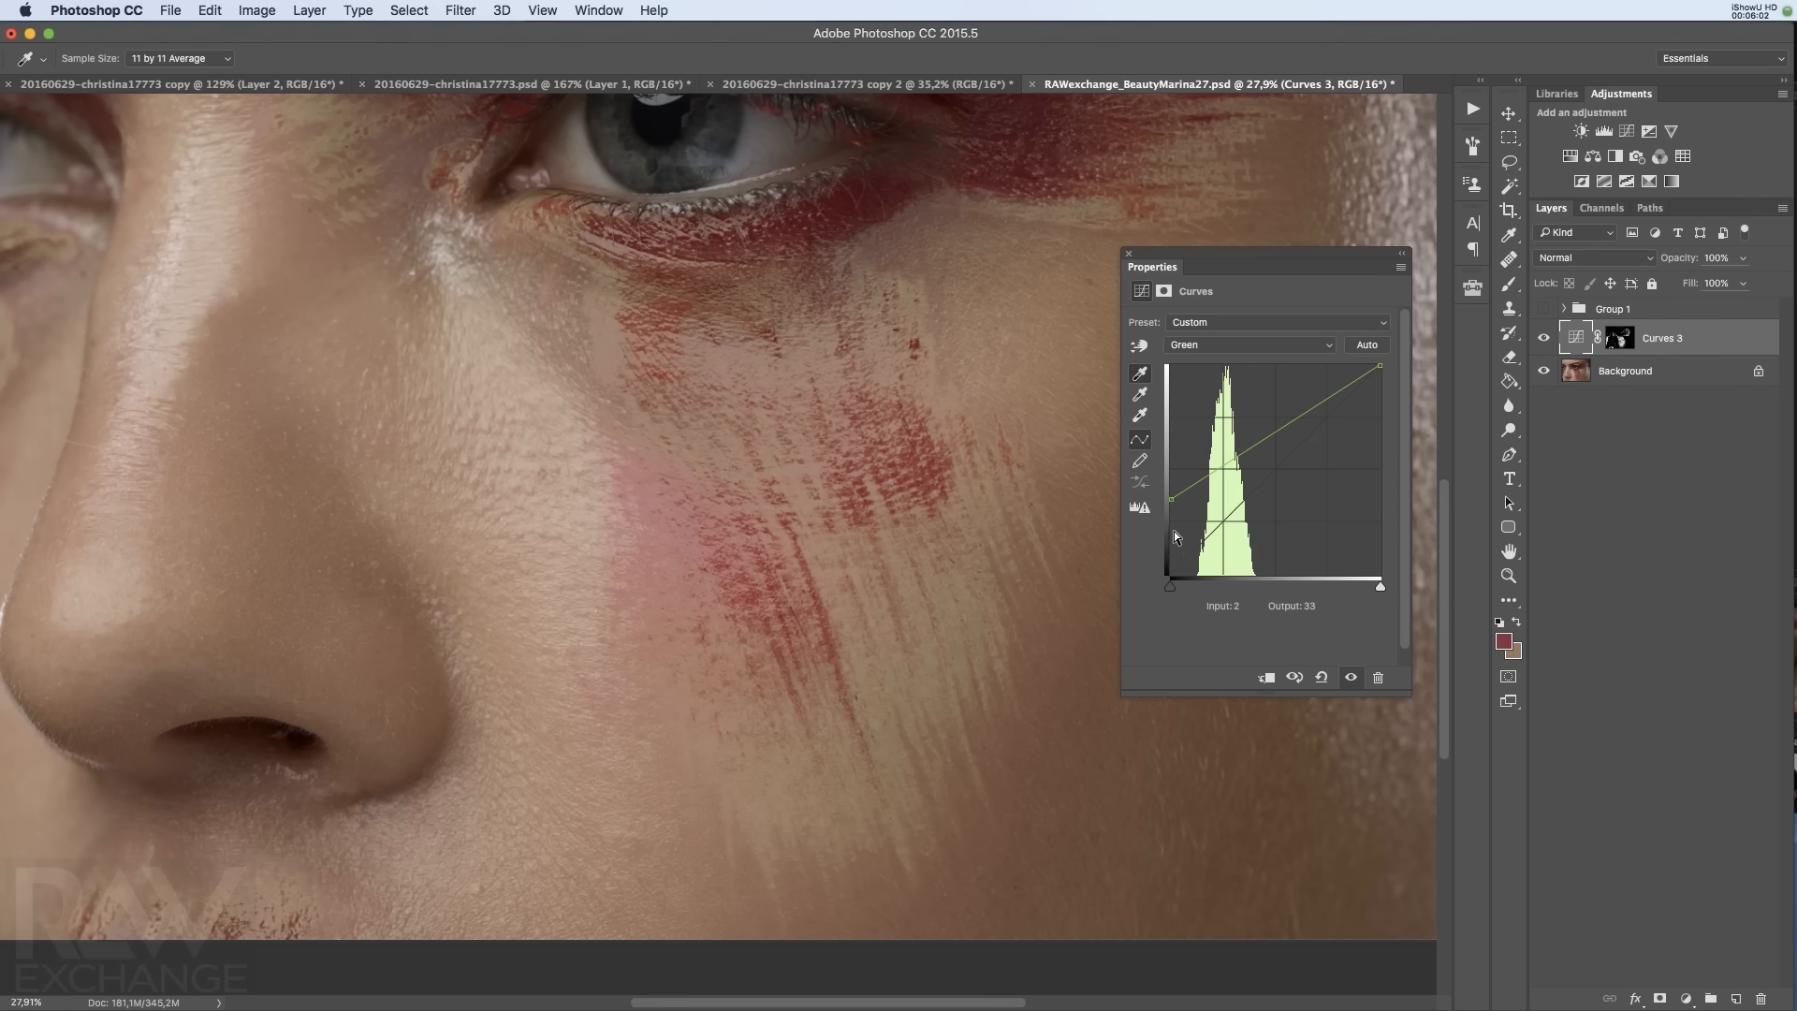
{"action": "left_click_drag", "start_coordinate": [1172, 496], "coordinate": [1170, 510]}
{"action": "left_click", "coordinate": [1131, 253]}
Select the whole canvas and fill the Curves 3 layer mask with white
{"action": "left_click", "coordinate": [1627, 339]}
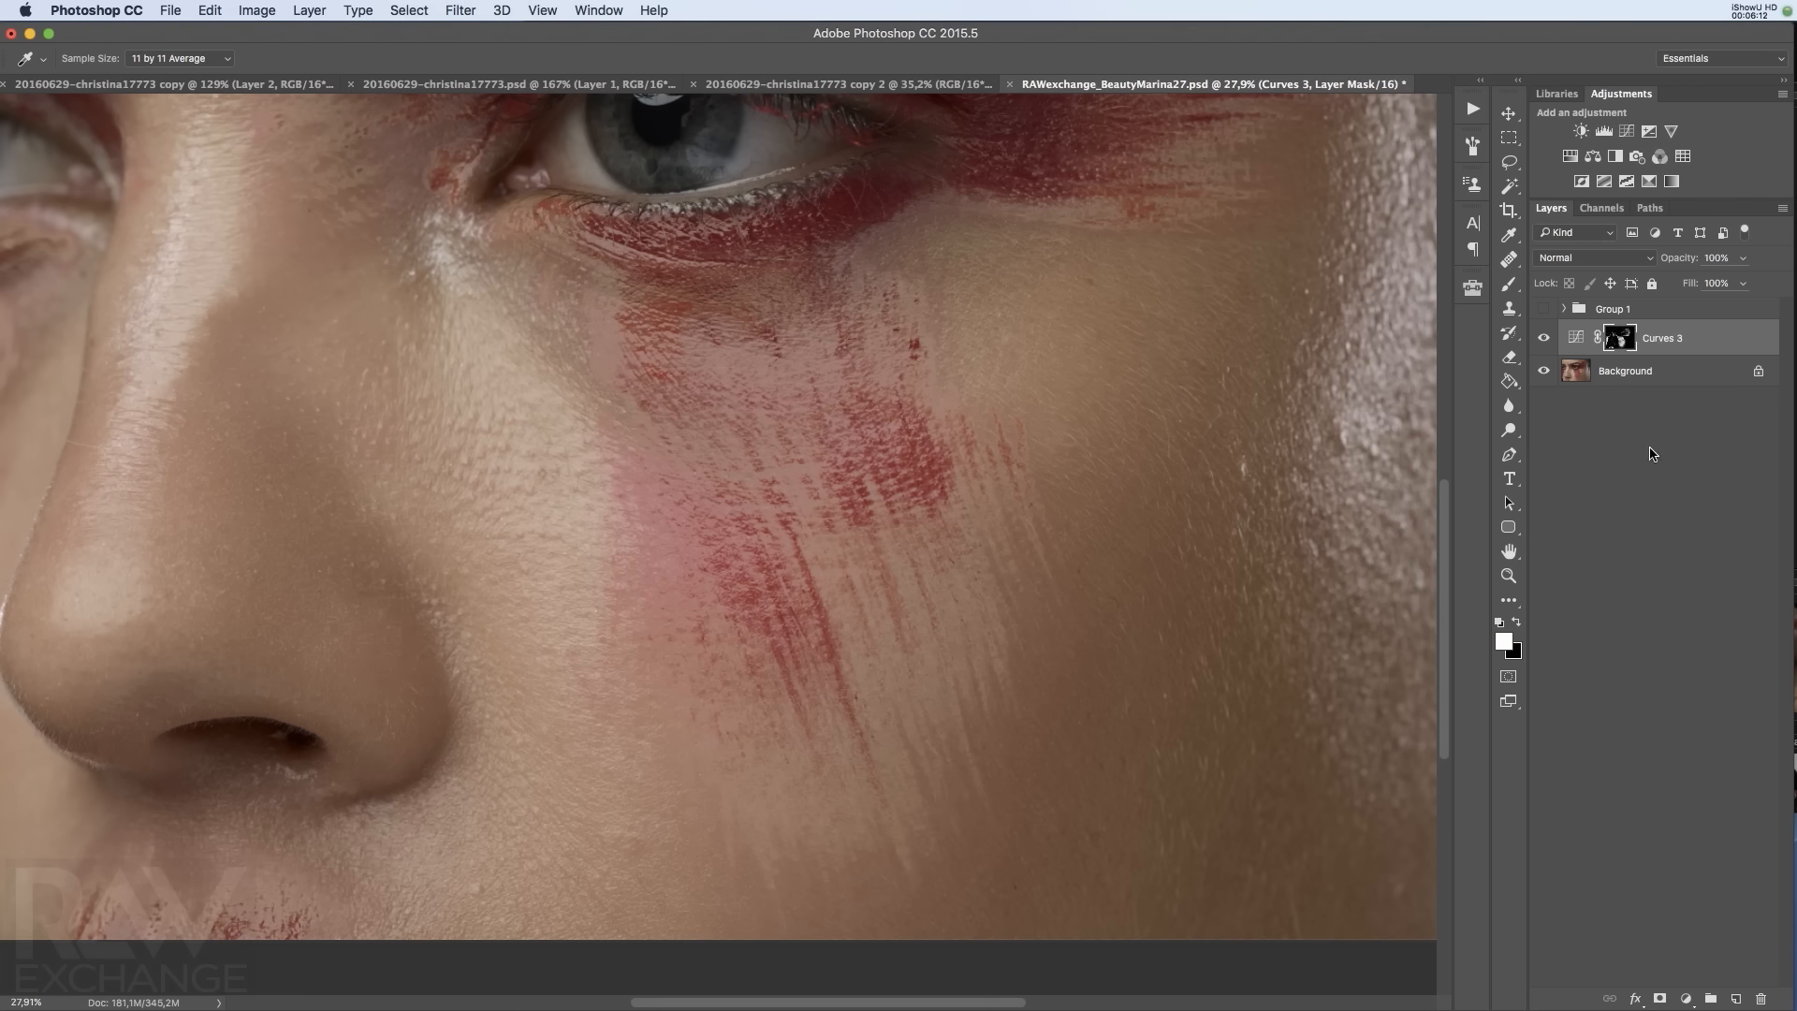
{"action": "key", "text": "super+a"}
{"action": "key", "text": "alt+BackSpace"}
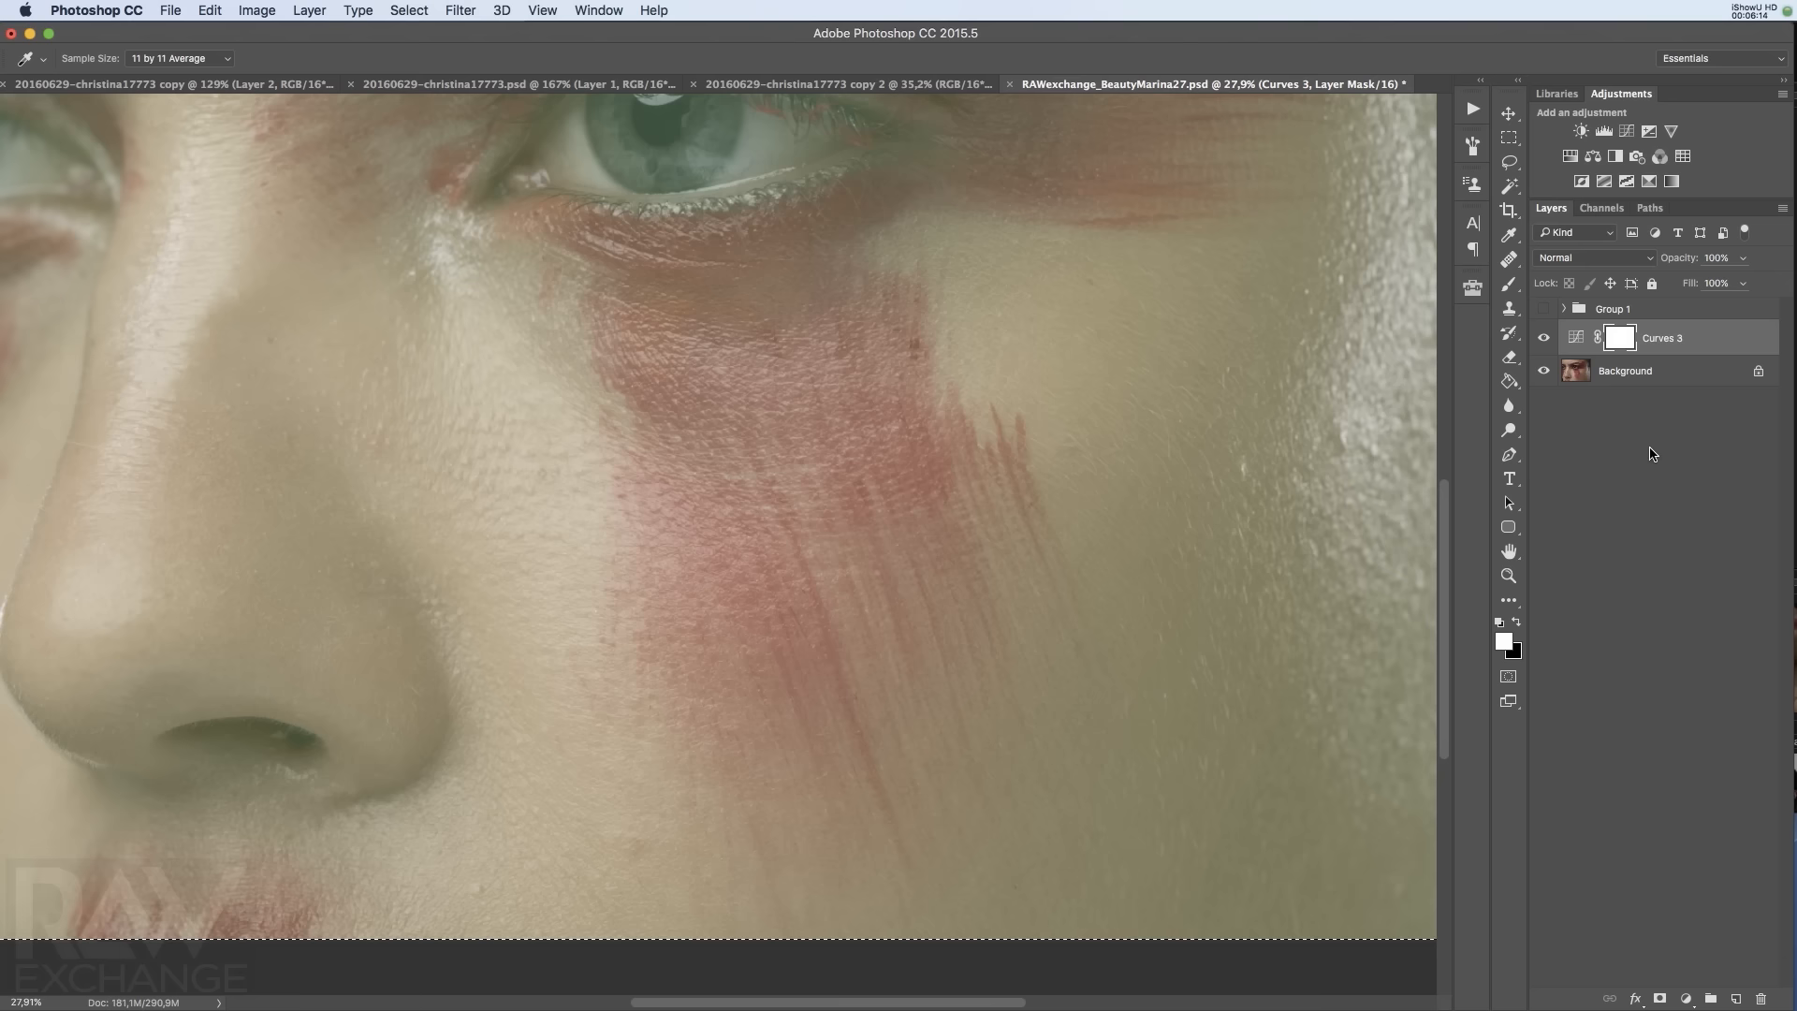
Fill the Curves 3 layer mask with black and deselect, readying a white brush at 4% flow
{"action": "key", "text": "super+BackSpace"}
{"action": "key", "text": "b"}
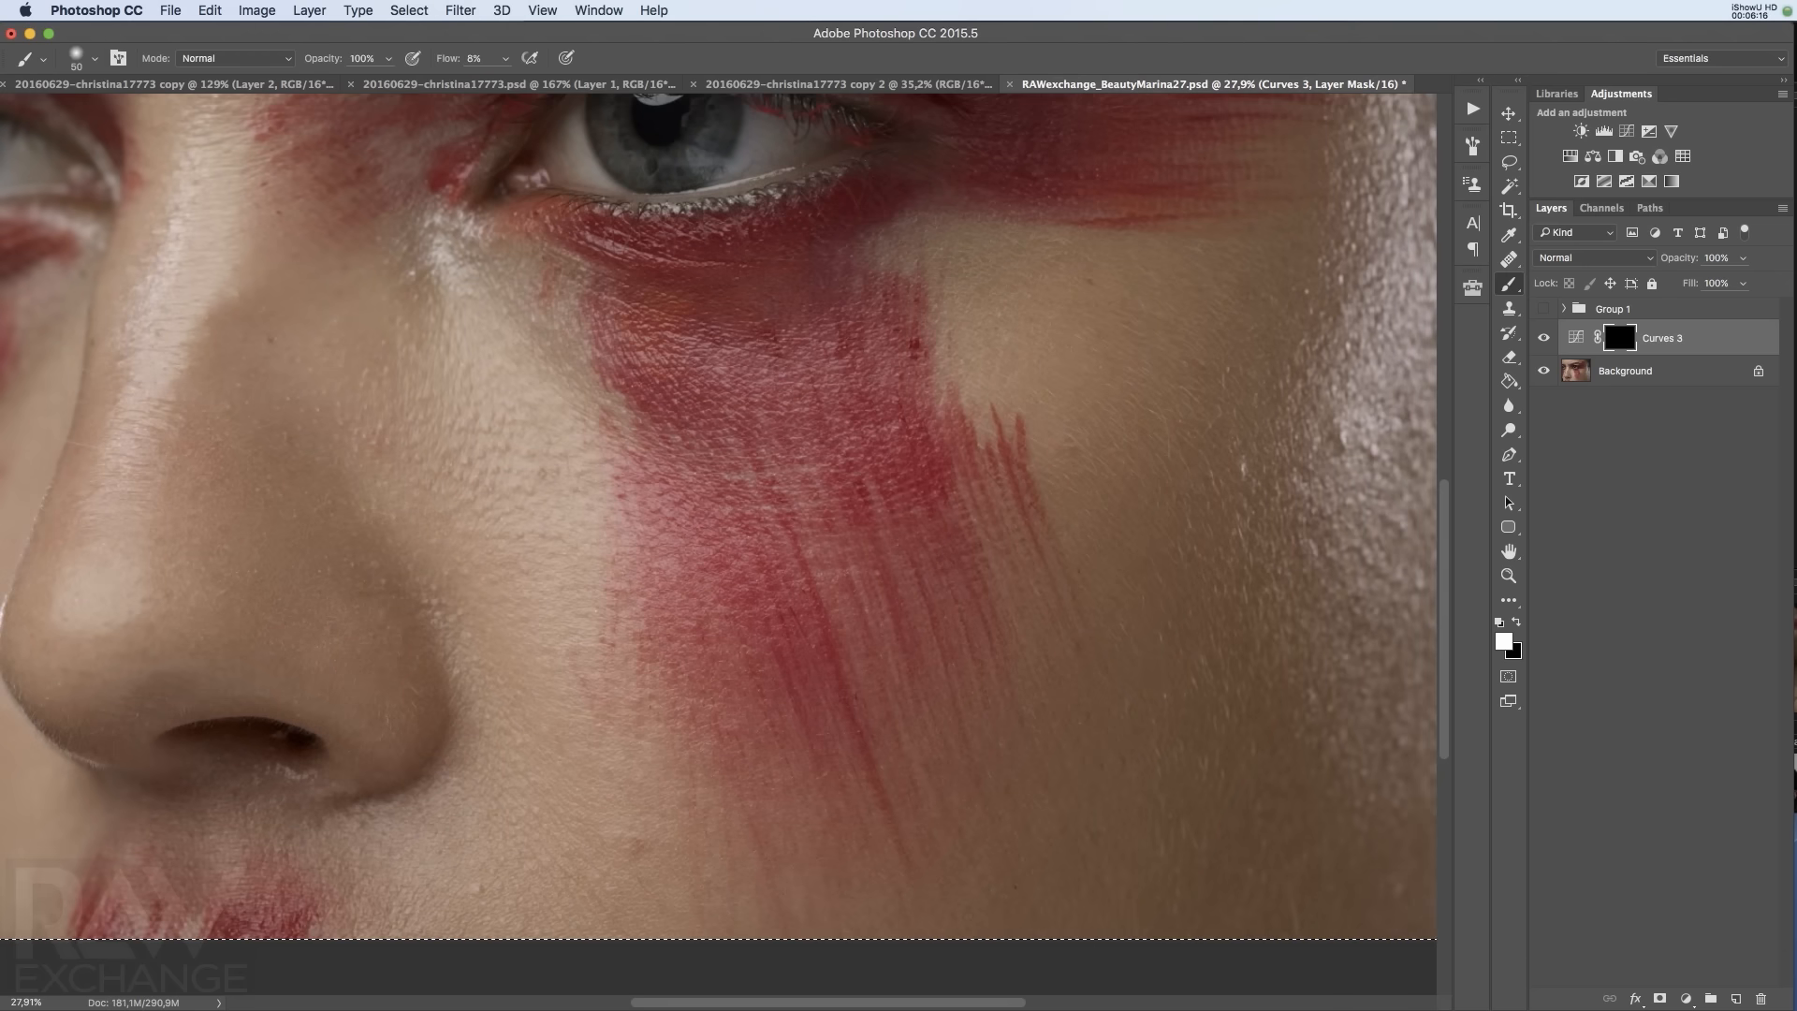
{"action": "key", "text": "super+d"}
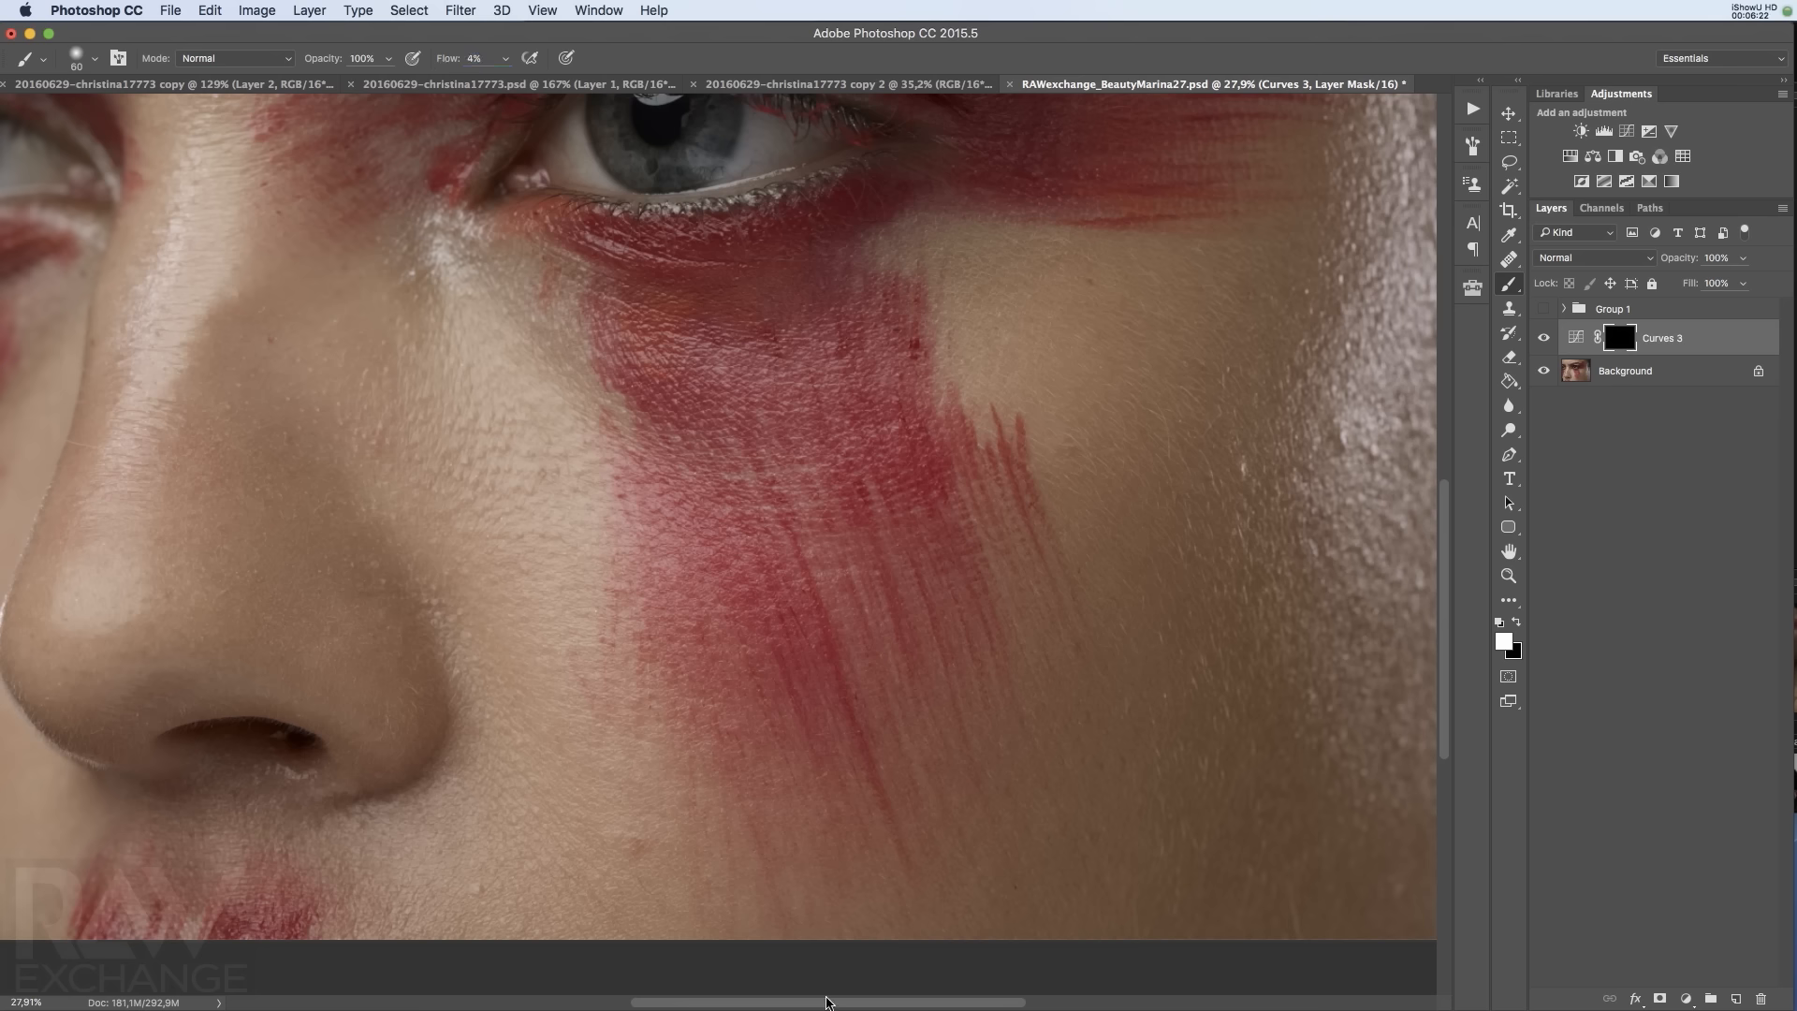
Paint white on the Curves 3 mask over the outermost red streaks on the cheek, using brush sizes between 25 and 45 px
{"action": "key", "text": "z"}
{"action": "left_click_drag", "start_coordinate": [1048, 493], "coordinate": [1089, 545]}
{"action": "key", "text": "b"}
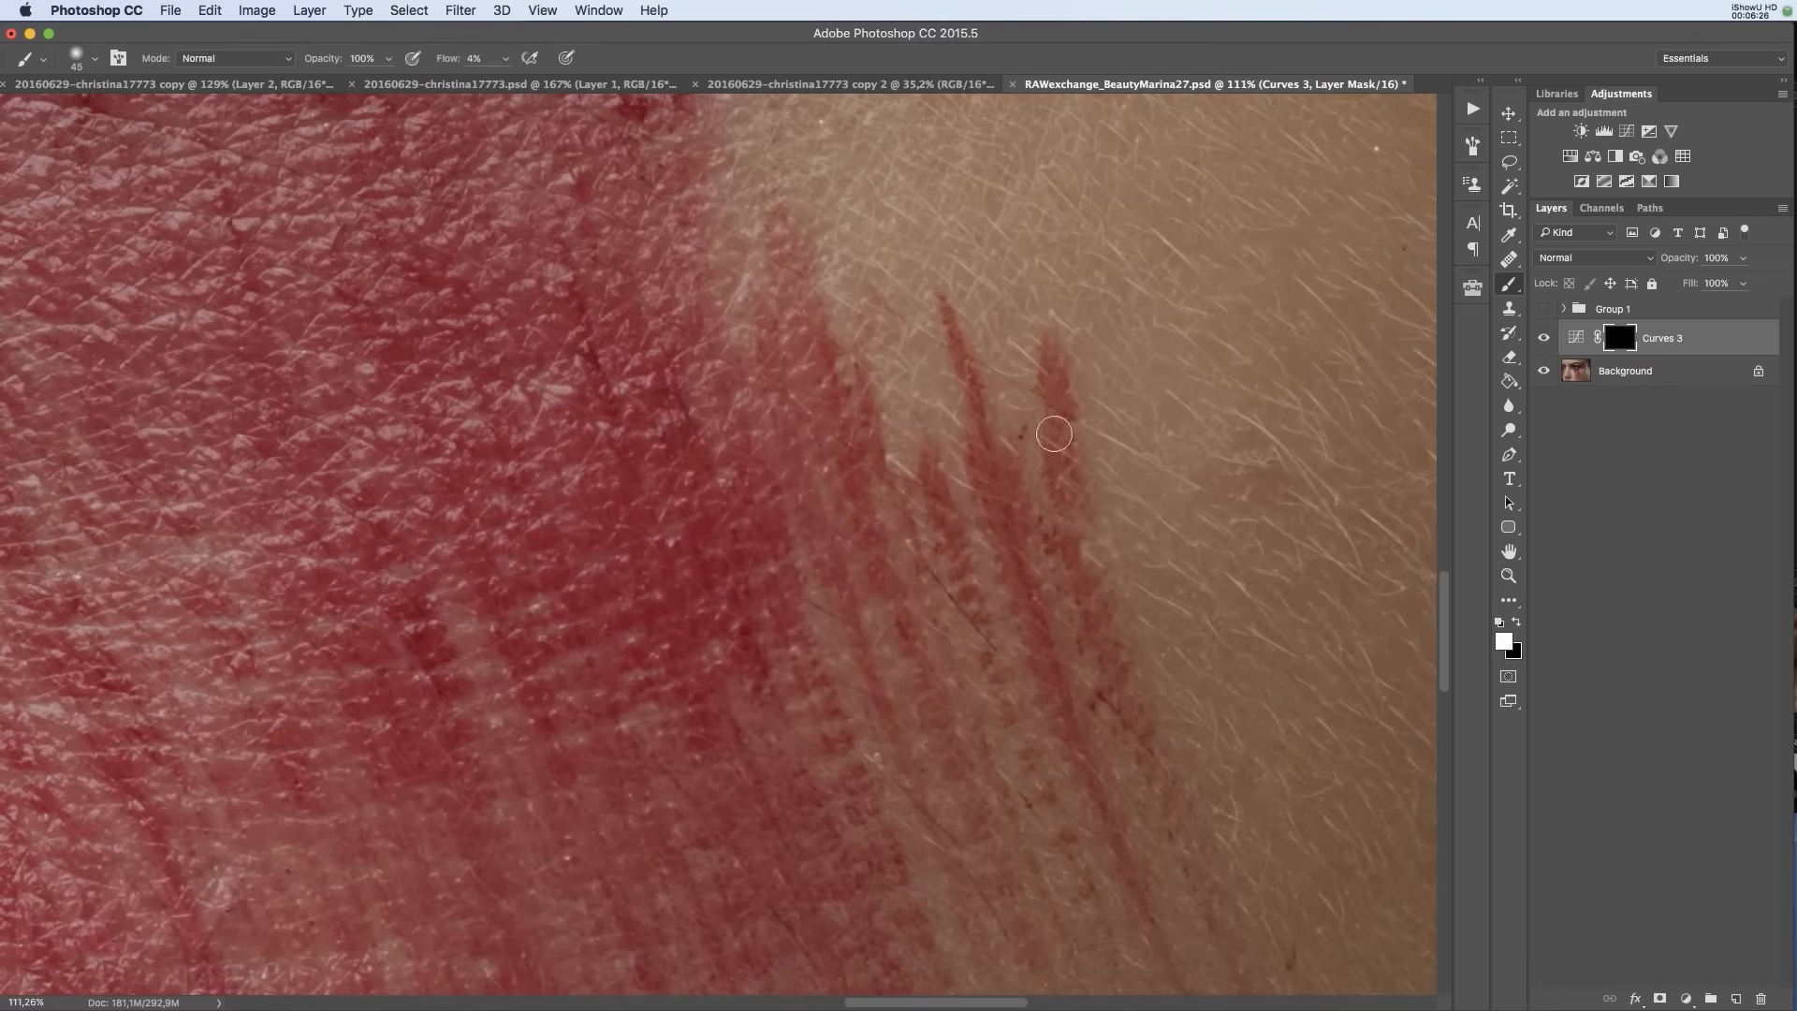
{"action": "left_click_drag", "start_coordinate": [1052, 355], "coordinate": [1049, 430]}
{"action": "key", "text": "bracketleft"}
{"action": "key", "text": "bracketleft"}
{"action": "key", "text": "bracketleft"}
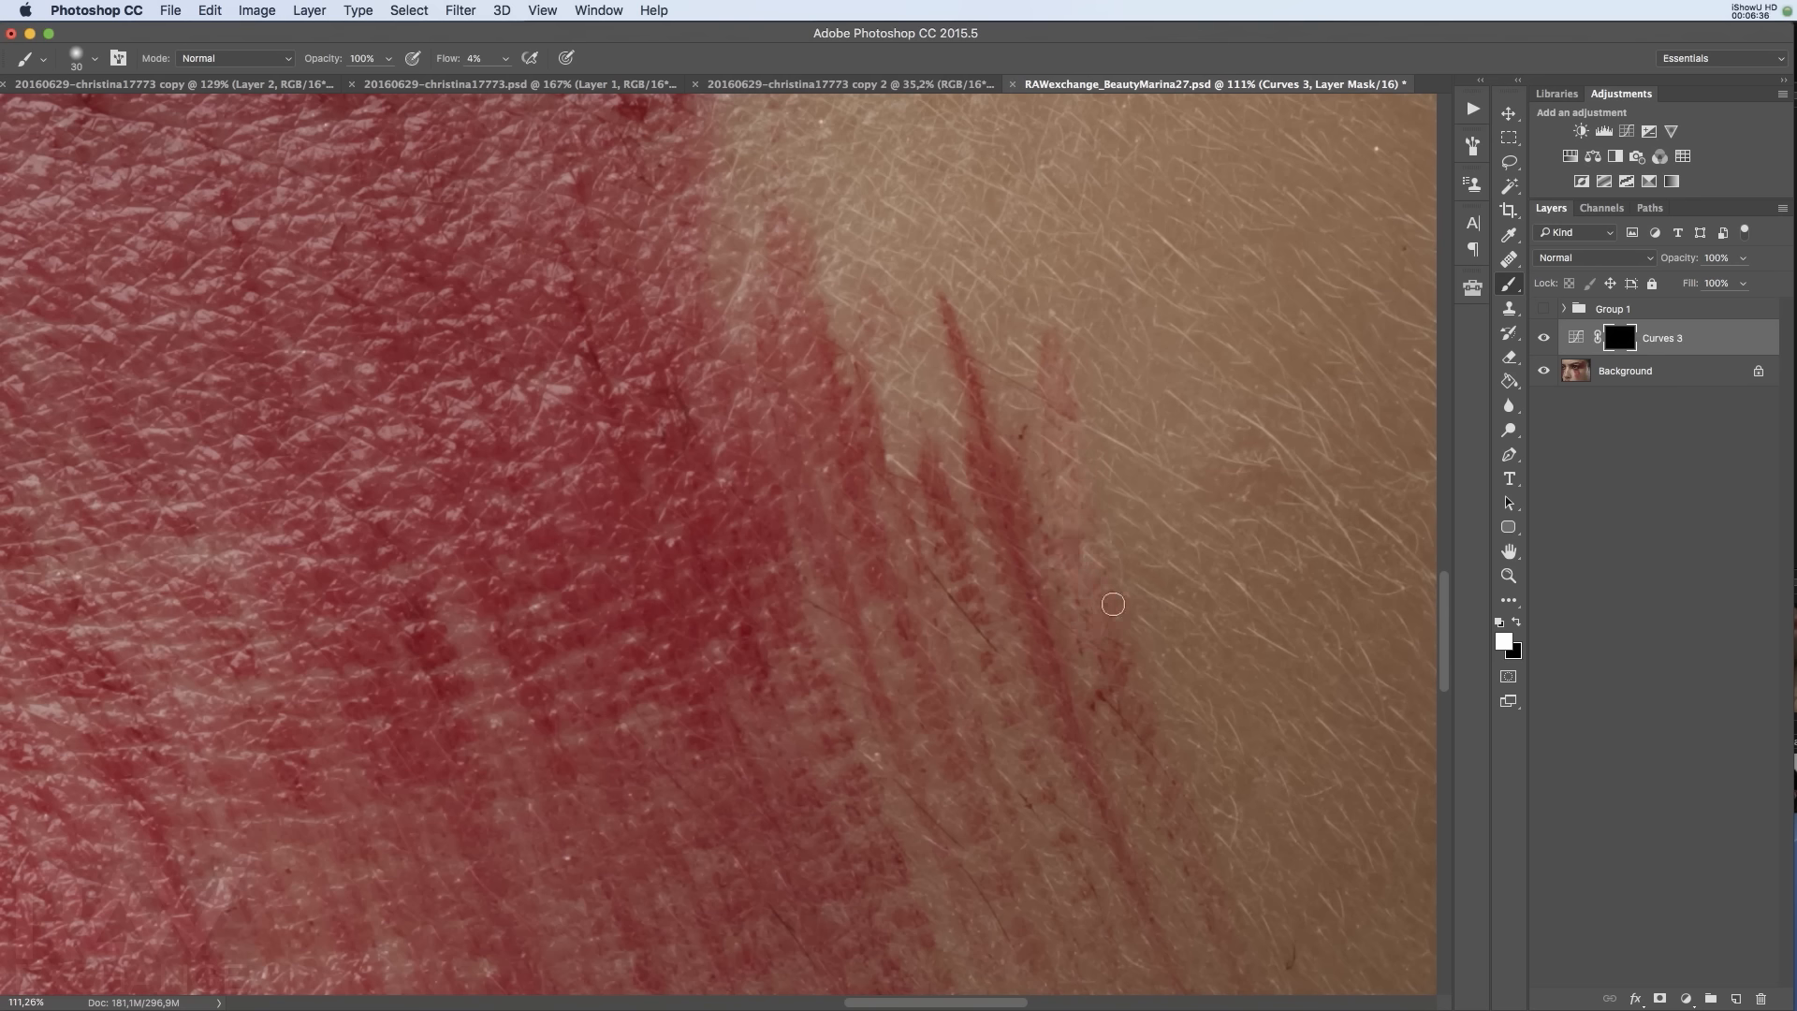
{"action": "key", "text": "bracketright"}
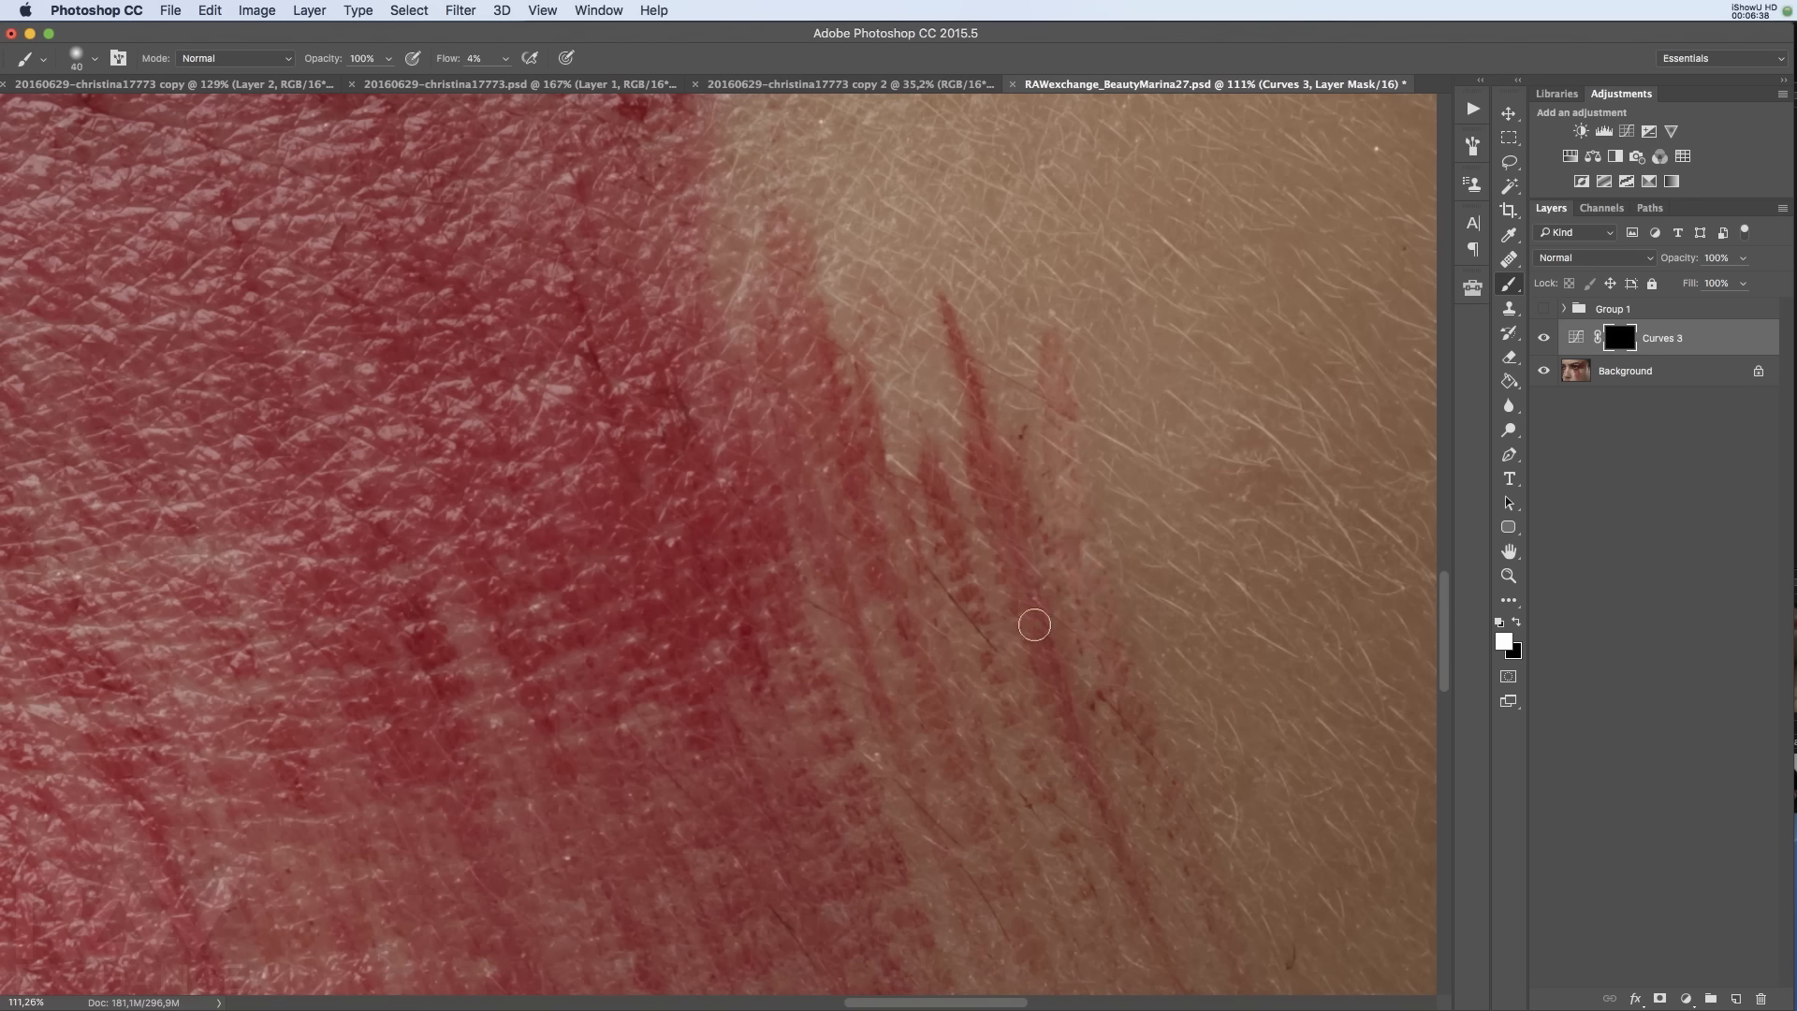
{"action": "key", "text": "bracketleft"}
{"action": "key", "text": "bracketleft"}
{"action": "key", "text": "bracketleft"}
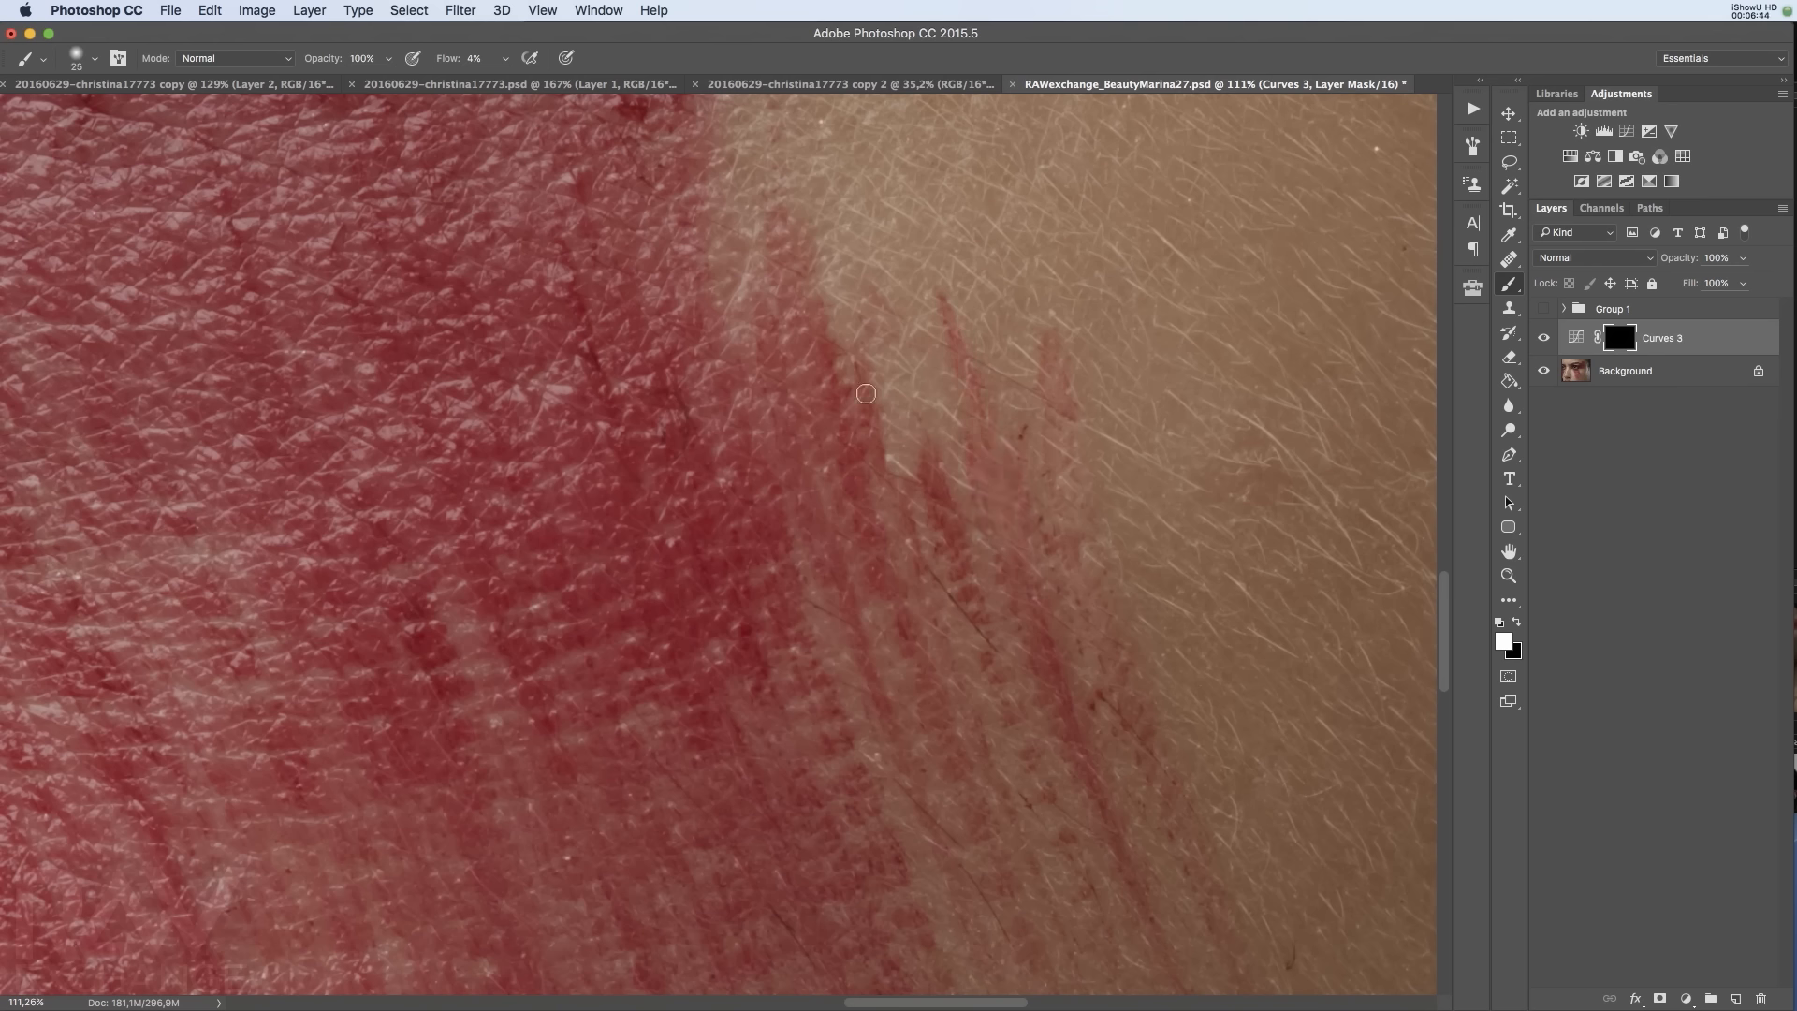
Paint the correction along the streaks bordering the dense red patch and down the outer streaks, using 35 and 25 px brushes
{"action": "key", "text": "bracketright"}
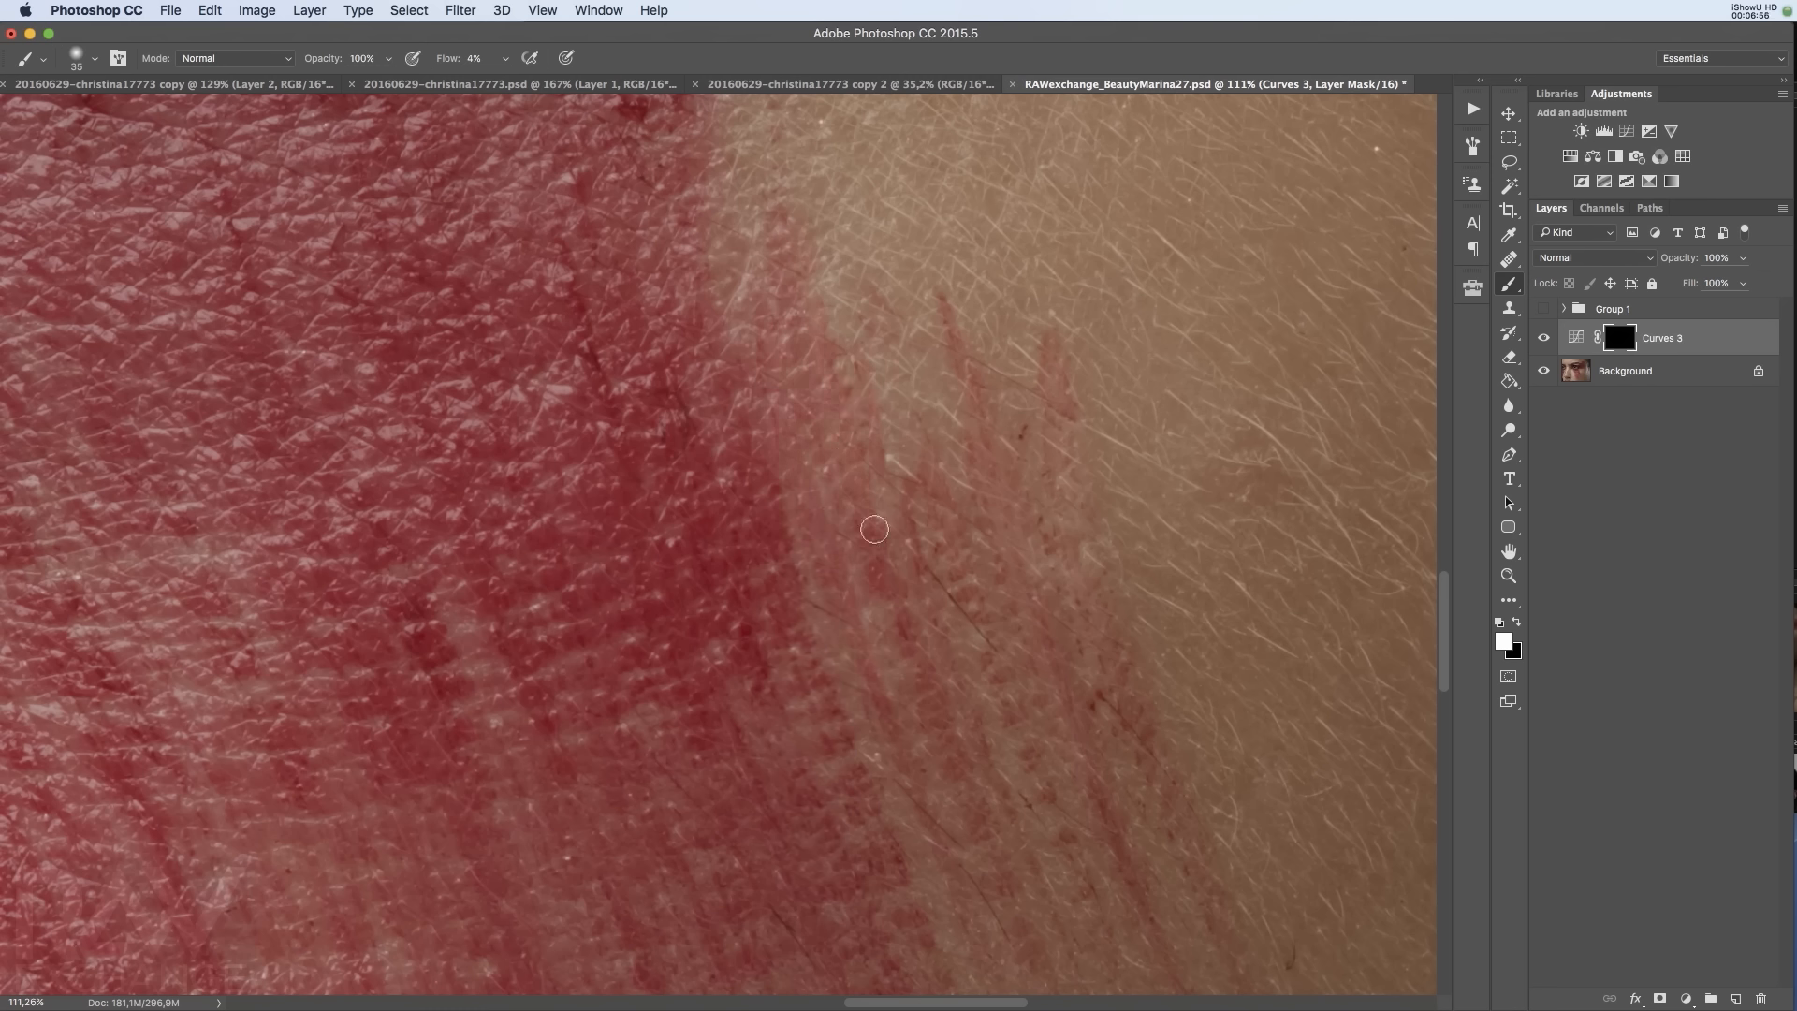
{"action": "mouse_move", "coordinate": [877, 561]}
{"action": "left_mouse_down"}
{"action": "mouse_move", "coordinate": [870, 421]}
{"action": "mouse_move", "coordinate": [789, 281]}
{"action": "mouse_move", "coordinate": [790, 317]}
{"action": "mouse_move", "coordinate": [777, 243]}
{"action": "mouse_move", "coordinate": [796, 261]}
{"action": "mouse_move", "coordinate": [757, 393]}
{"action": "left_mouse_up"}
{"action": "mouse_move", "coordinate": [777, 226]}
{"action": "left_mouse_down"}
{"action": "mouse_move", "coordinate": [823, 434]}
{"action": "mouse_move", "coordinate": [899, 339]}
{"action": "mouse_move", "coordinate": [879, 407]}
{"action": "mouse_move", "coordinate": [1047, 376]}
{"action": "mouse_move", "coordinate": [1047, 356]}
{"action": "left_mouse_up"}
{"action": "key", "text": "bracketleft"}
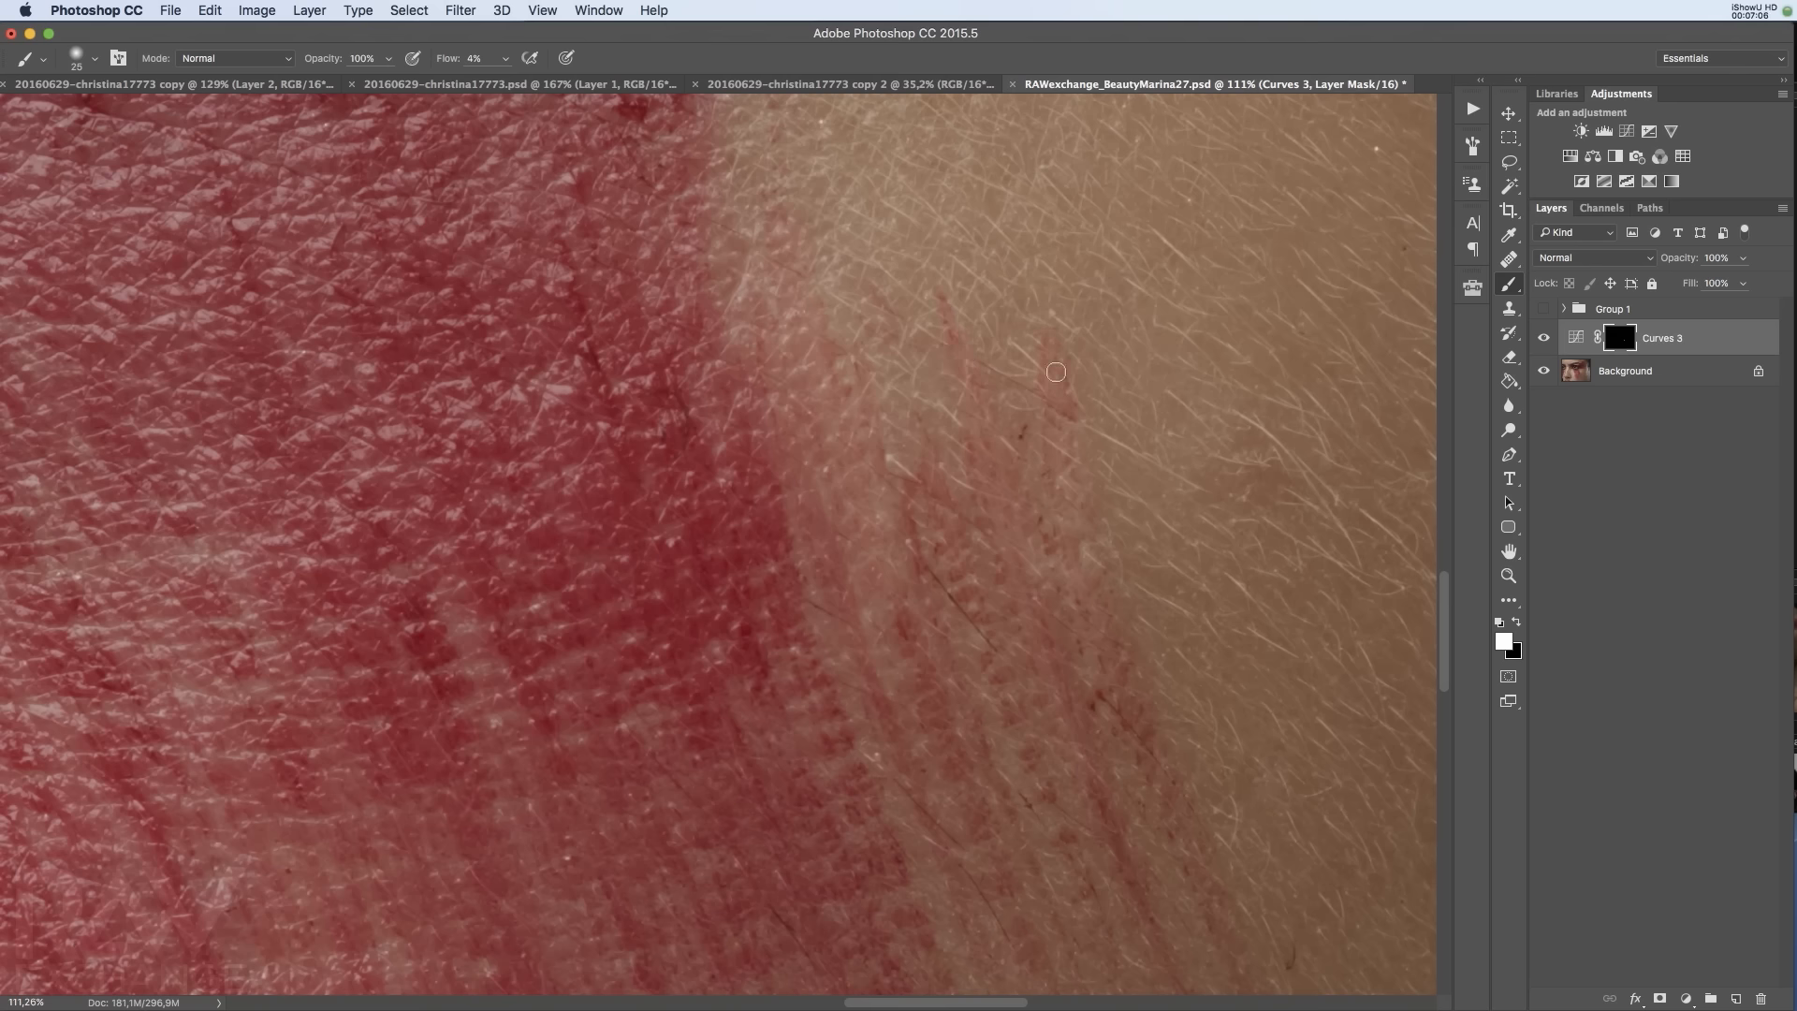
{"action": "left_click_drag", "start_coordinate": [1073, 685], "coordinate": [1014, 586]}
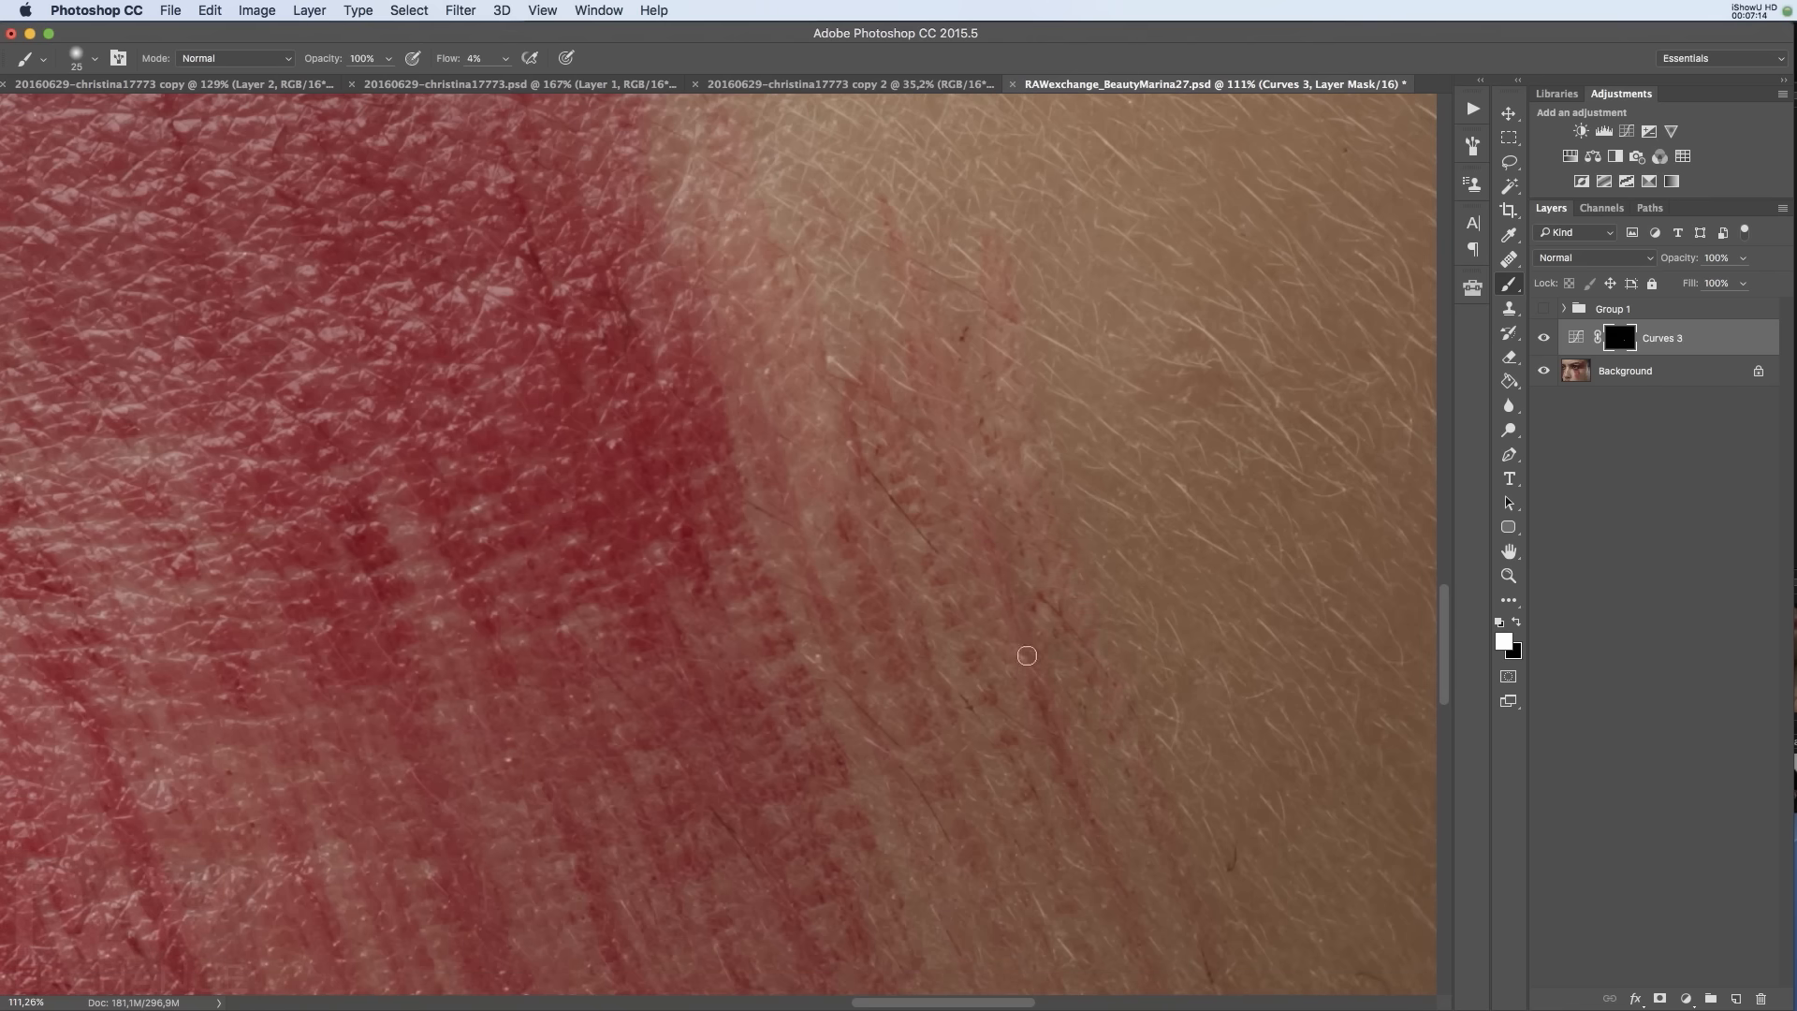
{"action": "key", "text": "bracketright"}
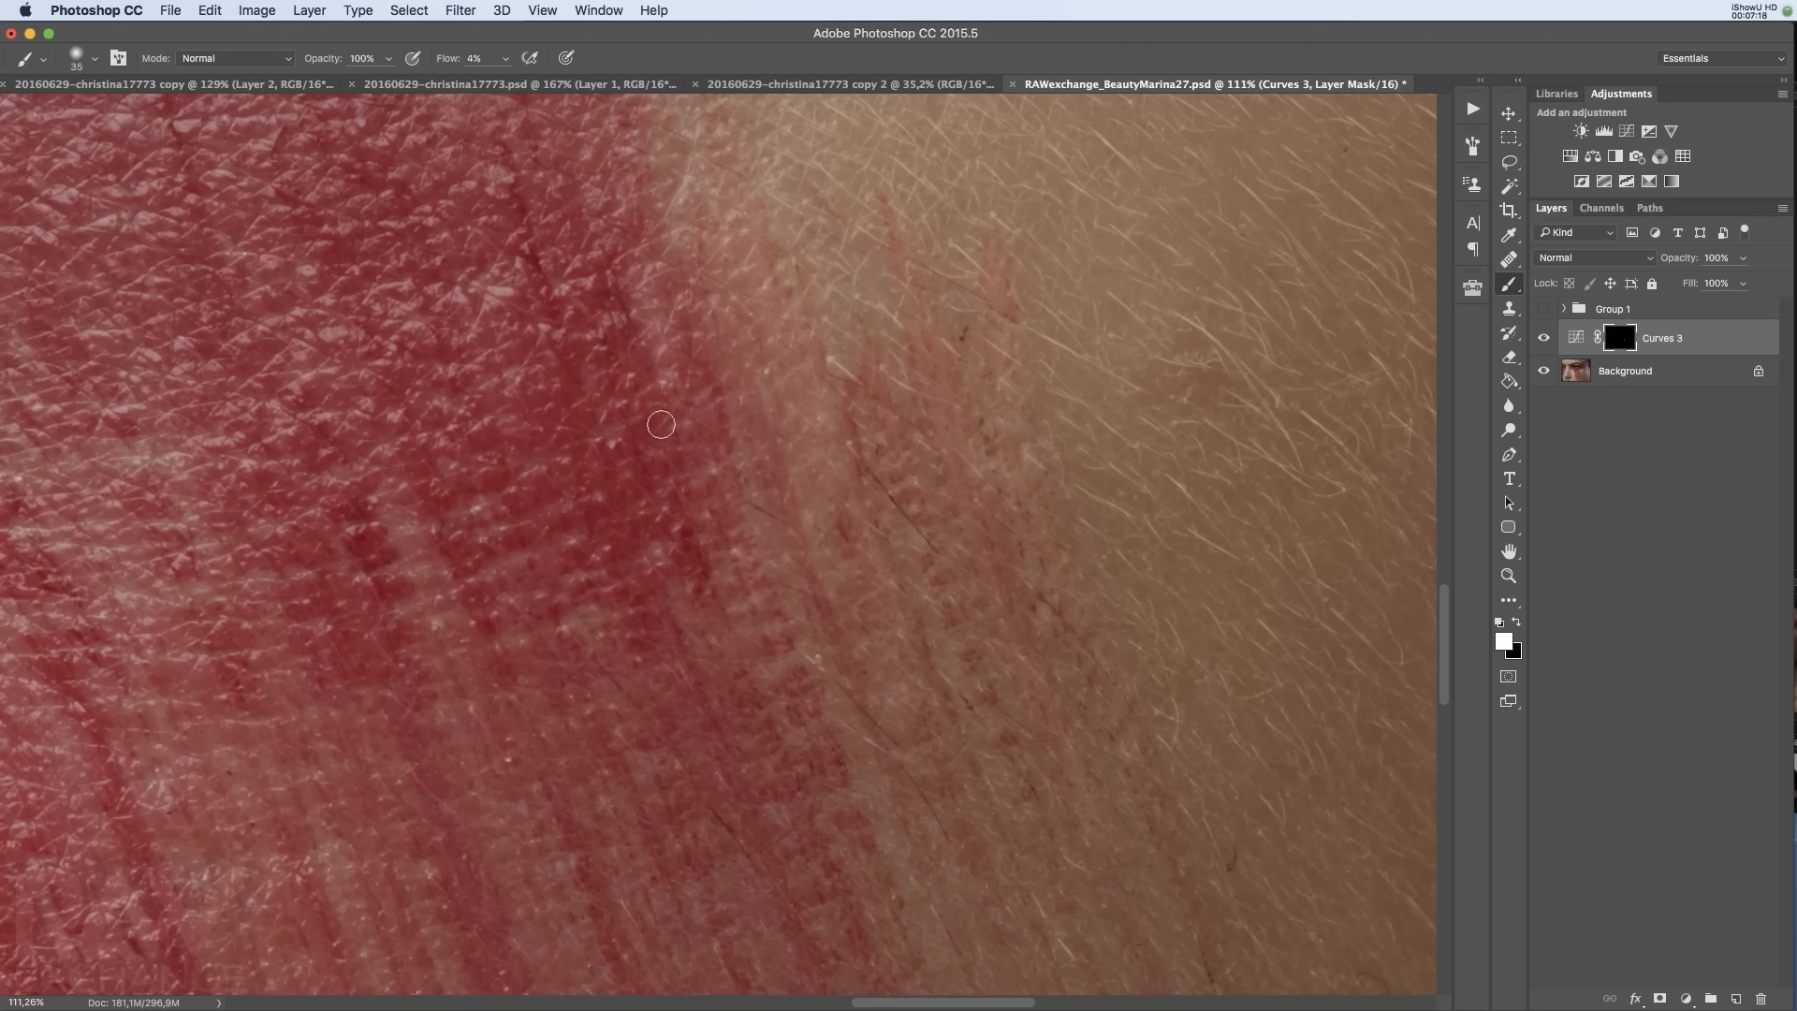
Paint broadly on the Curves 3 mask over the red patch under the eye with a much larger brush, then reduce it to 175 px
{"action": "key", "text": "z"}
{"action": "mouse_move", "coordinate": [835, 538]}
{"action": "left_mouse_down"}
{"action": "mouse_move", "coordinate": [737, 609]}
{"action": "mouse_move", "coordinate": [641, 240]}
{"action": "left_mouse_up"}
{"action": "key", "text": "b"}
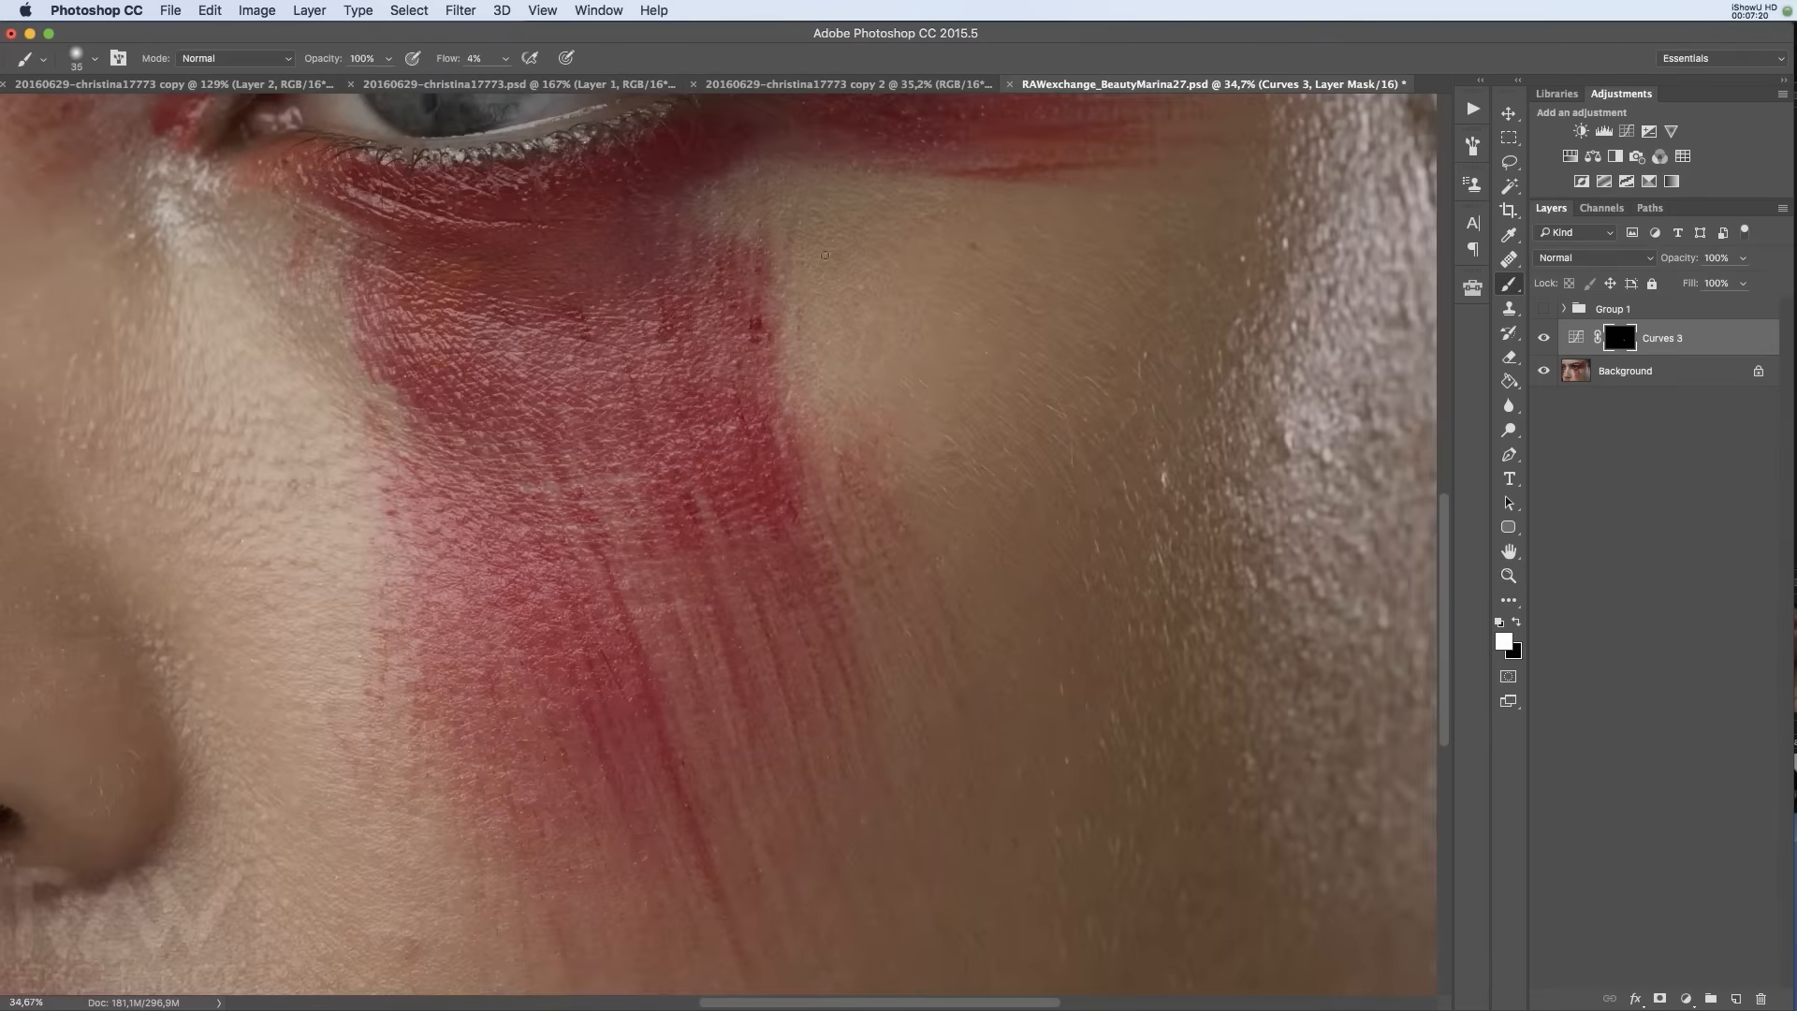
{"action": "key", "text": "bracketright"}
{"action": "key", "text": "bracketright"}
{"action": "key", "text": "bracketright"}
{"action": "key", "text": "bracketright"}
{"action": "key", "text": "bracketright"}
{"action": "key", "text": "bracketright"}
{"action": "key", "text": "bracketright"}
{"action": "key", "text": "bracketright"}
{"action": "mouse_move", "coordinate": [488, 377]}
{"action": "left_mouse_down"}
{"action": "mouse_move", "coordinate": [532, 415]}
{"action": "mouse_move", "coordinate": [630, 311]}
{"action": "mouse_move", "coordinate": [690, 493]}
{"action": "mouse_move", "coordinate": [692, 338]}
{"action": "mouse_move", "coordinate": [767, 582]}
{"action": "mouse_move", "coordinate": [782, 511]}
{"action": "mouse_move", "coordinate": [788, 547]}
{"action": "mouse_move", "coordinate": [761, 424]}
{"action": "mouse_move", "coordinate": [795, 543]}
{"action": "mouse_move", "coordinate": [806, 508]}
{"action": "mouse_move", "coordinate": [837, 723]}
{"action": "left_mouse_up"}
{"action": "key", "text": "bracketleft"}
{"action": "key", "text": "bracketleft"}
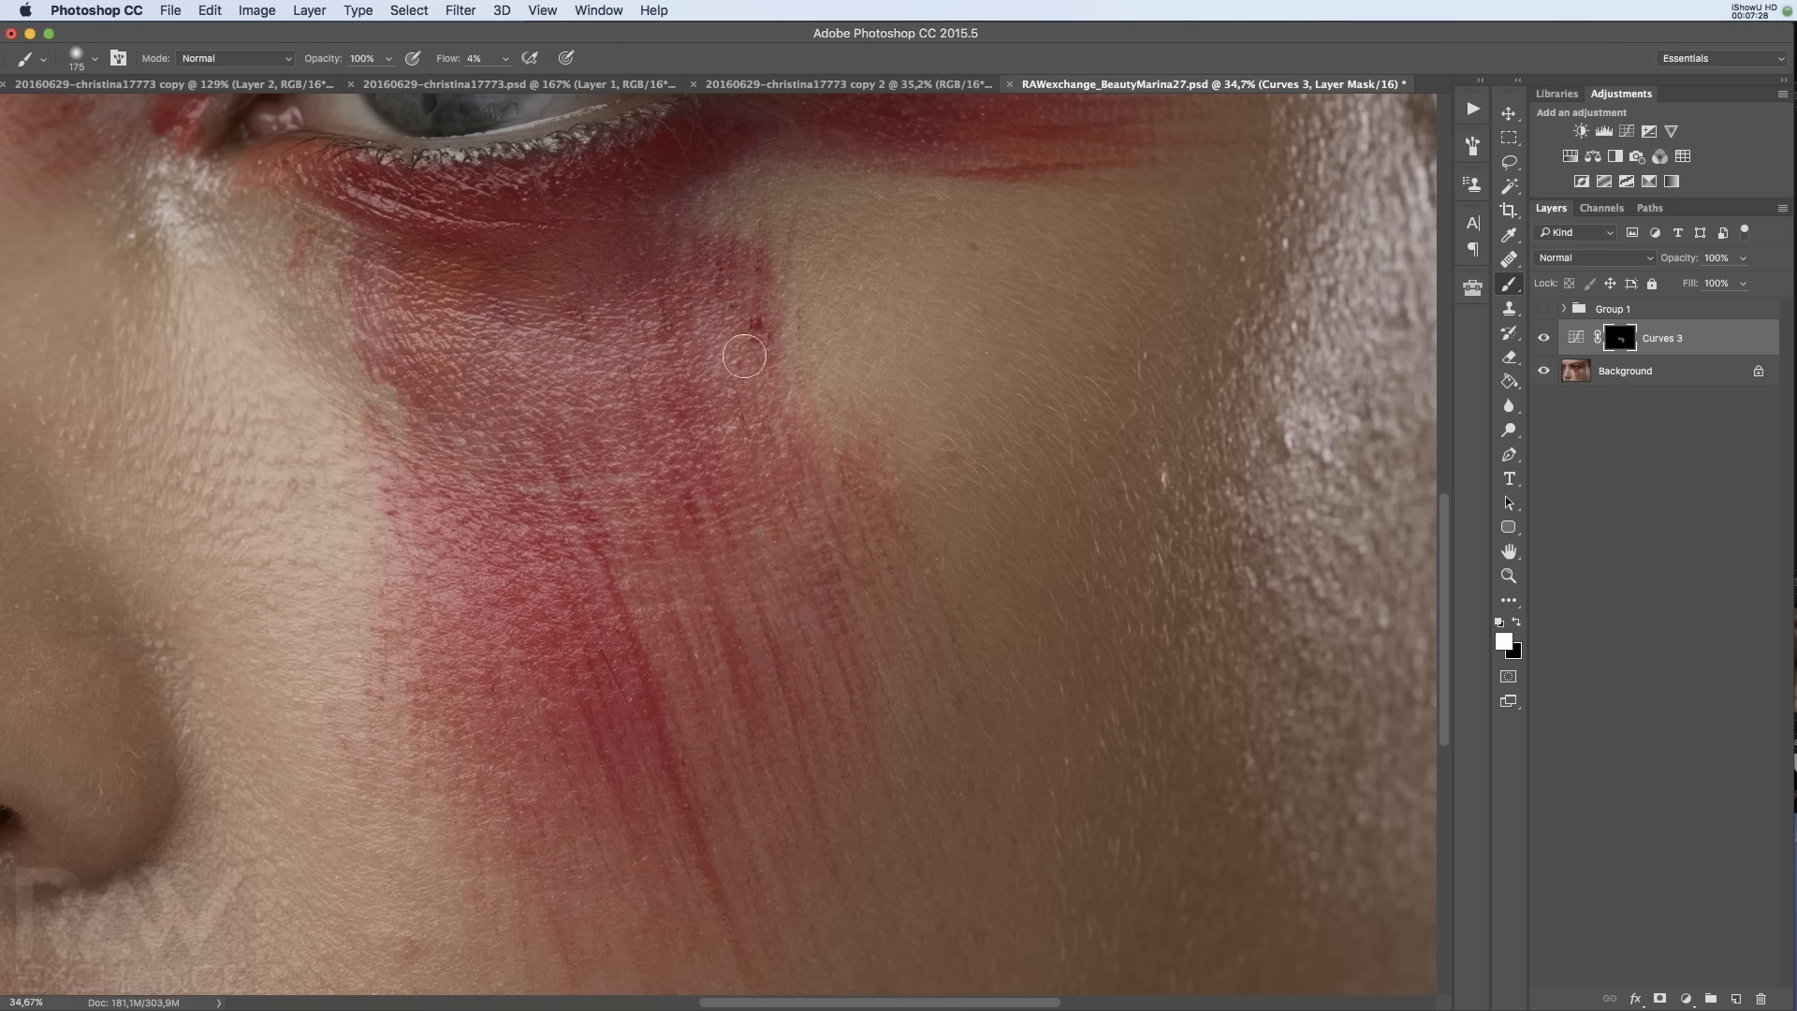
Paint the mask over the middle of the red patch and its outer upper edge, shrinking the brush to 90 px
{"action": "mouse_move", "coordinate": [665, 314]}
{"action": "left_mouse_down"}
{"action": "mouse_move", "coordinate": [669, 386]}
{"action": "mouse_move", "coordinate": [602, 237]}
{"action": "mouse_move", "coordinate": [429, 315]}
{"action": "mouse_move", "coordinate": [377, 263]}
{"action": "mouse_move", "coordinate": [406, 380]}
{"action": "mouse_move", "coordinate": [434, 377]}
{"action": "mouse_move", "coordinate": [452, 329]}
{"action": "mouse_move", "coordinate": [486, 374]}
{"action": "mouse_move", "coordinate": [546, 388]}
{"action": "mouse_move", "coordinate": [571, 485]}
{"action": "mouse_move", "coordinate": [550, 693]}
{"action": "mouse_move", "coordinate": [472, 612]}
{"action": "mouse_move", "coordinate": [469, 715]}
{"action": "mouse_move", "coordinate": [452, 706]}
{"action": "mouse_move", "coordinate": [413, 570]}
{"action": "mouse_move", "coordinate": [388, 631]}
{"action": "mouse_move", "coordinate": [415, 629]}
{"action": "mouse_move", "coordinate": [435, 703]}
{"action": "mouse_move", "coordinate": [457, 692]}
{"action": "mouse_move", "coordinate": [517, 813]}
{"action": "mouse_move", "coordinate": [569, 825]}
{"action": "mouse_move", "coordinate": [539, 529]}
{"action": "mouse_move", "coordinate": [607, 664]}
{"action": "mouse_move", "coordinate": [641, 830]}
{"action": "mouse_move", "coordinate": [500, 469]}
{"action": "mouse_move", "coordinate": [542, 571]}
{"action": "mouse_move", "coordinate": [545, 664]}
{"action": "mouse_move", "coordinate": [487, 514]}
{"action": "mouse_move", "coordinate": [413, 441]}
{"action": "mouse_move", "coordinate": [400, 507]}
{"action": "mouse_move", "coordinate": [436, 463]}
{"action": "mouse_move", "coordinate": [512, 570]}
{"action": "mouse_move", "coordinate": [580, 501]}
{"action": "mouse_move", "coordinate": [552, 472]}
{"action": "mouse_move", "coordinate": [572, 586]}
{"action": "mouse_move", "coordinate": [685, 786]}
{"action": "mouse_move", "coordinate": [656, 658]}
{"action": "mouse_move", "coordinate": [680, 581]}
{"action": "mouse_move", "coordinate": [729, 773]}
{"action": "mouse_move", "coordinate": [608, 407]}
{"action": "mouse_move", "coordinate": [640, 575]}
{"action": "mouse_move", "coordinate": [677, 608]}
{"action": "mouse_move", "coordinate": [624, 383]}
{"action": "mouse_move", "coordinate": [664, 495]}
{"action": "mouse_move", "coordinate": [712, 558]}
{"action": "mouse_move", "coordinate": [750, 557]}
{"action": "mouse_move", "coordinate": [743, 353]}
{"action": "mouse_move", "coordinate": [790, 389]}
{"action": "mouse_move", "coordinate": [811, 477]}
{"action": "mouse_move", "coordinate": [776, 457]}
{"action": "mouse_move", "coordinate": [714, 534]}
{"action": "left_mouse_up"}
{"action": "key", "text": "bracketleft"}
{"action": "key", "text": "bracketleft"}
{"action": "mouse_move", "coordinate": [754, 375]}
{"action": "left_mouse_down"}
{"action": "mouse_move", "coordinate": [740, 235]}
{"action": "mouse_move", "coordinate": [721, 229]}
{"action": "mouse_move", "coordinate": [716, 303]}
{"action": "mouse_move", "coordinate": [679, 329]}
{"action": "mouse_move", "coordinate": [665, 377]}
{"action": "mouse_move", "coordinate": [759, 221]}
{"action": "mouse_move", "coordinate": [726, 264]}
{"action": "mouse_move", "coordinate": [756, 227]}
{"action": "mouse_move", "coordinate": [763, 396]}
{"action": "mouse_move", "coordinate": [756, 234]}
{"action": "mouse_move", "coordinate": [726, 303]}
{"action": "left_mouse_up"}
{"action": "key", "text": "bracketleft"}
{"action": "key", "text": "bracketleft"}
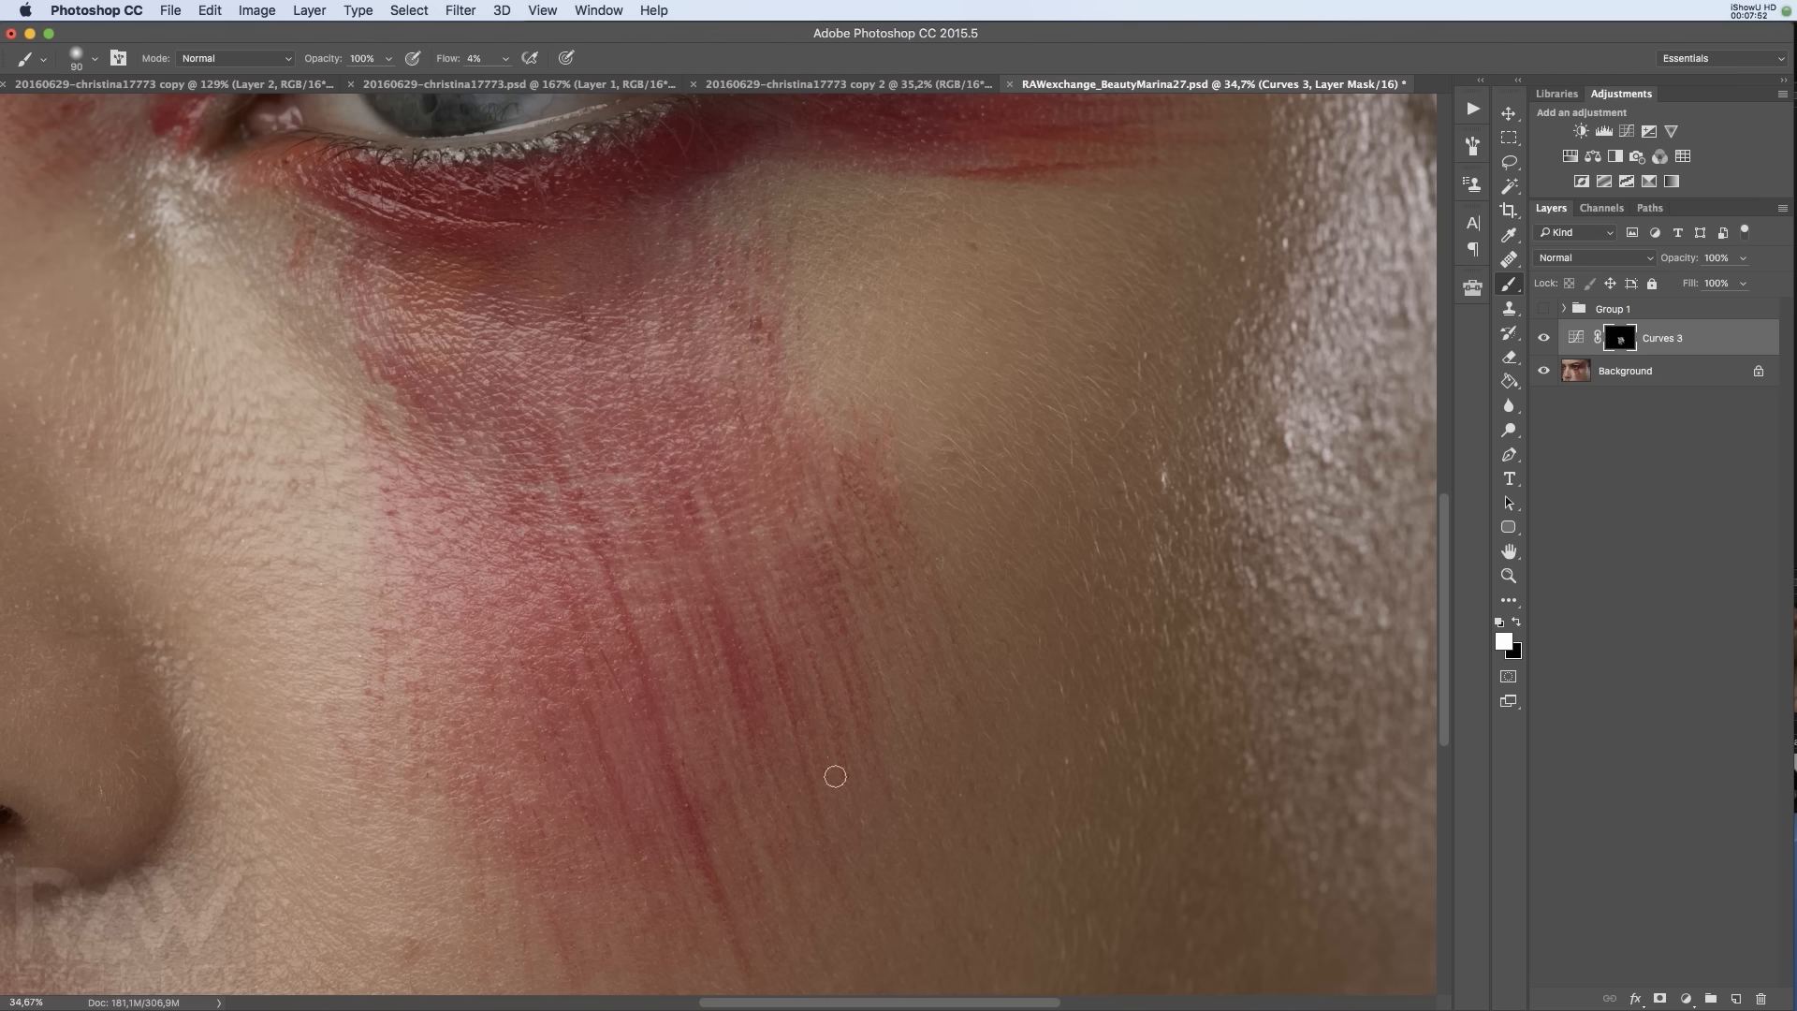
Extend the mask painting over the lower streaks and the nose side of the red patch, enlarging the brush to 175 px for broad areas
{"action": "left_click_drag", "start_coordinate": [839, 871], "coordinate": [809, 709]}
{"action": "mouse_move", "coordinate": [692, 412]}
{"action": "left_mouse_down"}
{"action": "mouse_move", "coordinate": [726, 586]}
{"action": "mouse_move", "coordinate": [640, 218]}
{"action": "mouse_move", "coordinate": [709, 781]}
{"action": "mouse_move", "coordinate": [590, 407]}
{"action": "mouse_move", "coordinate": [637, 641]}
{"action": "mouse_move", "coordinate": [541, 365]}
{"action": "mouse_move", "coordinate": [558, 574]}
{"action": "left_mouse_up"}
{"action": "mouse_move", "coordinate": [479, 424]}
{"action": "left_mouse_down"}
{"action": "mouse_move", "coordinate": [479, 655]}
{"action": "mouse_move", "coordinate": [507, 715]}
{"action": "mouse_move", "coordinate": [533, 467]}
{"action": "mouse_move", "coordinate": [542, 537]}
{"action": "mouse_move", "coordinate": [623, 574]}
{"action": "mouse_move", "coordinate": [634, 648]}
{"action": "left_mouse_up"}
{"action": "key", "text": "bracketright"}
{"action": "key", "text": "bracketright"}
{"action": "mouse_move", "coordinate": [614, 575]}
{"action": "left_mouse_down"}
{"action": "mouse_move", "coordinate": [593, 388]}
{"action": "mouse_move", "coordinate": [634, 290]}
{"action": "mouse_move", "coordinate": [708, 414]}
{"action": "mouse_move", "coordinate": [744, 527]}
{"action": "mouse_move", "coordinate": [767, 305]}
{"action": "mouse_move", "coordinate": [874, 458]}
{"action": "left_mouse_up"}
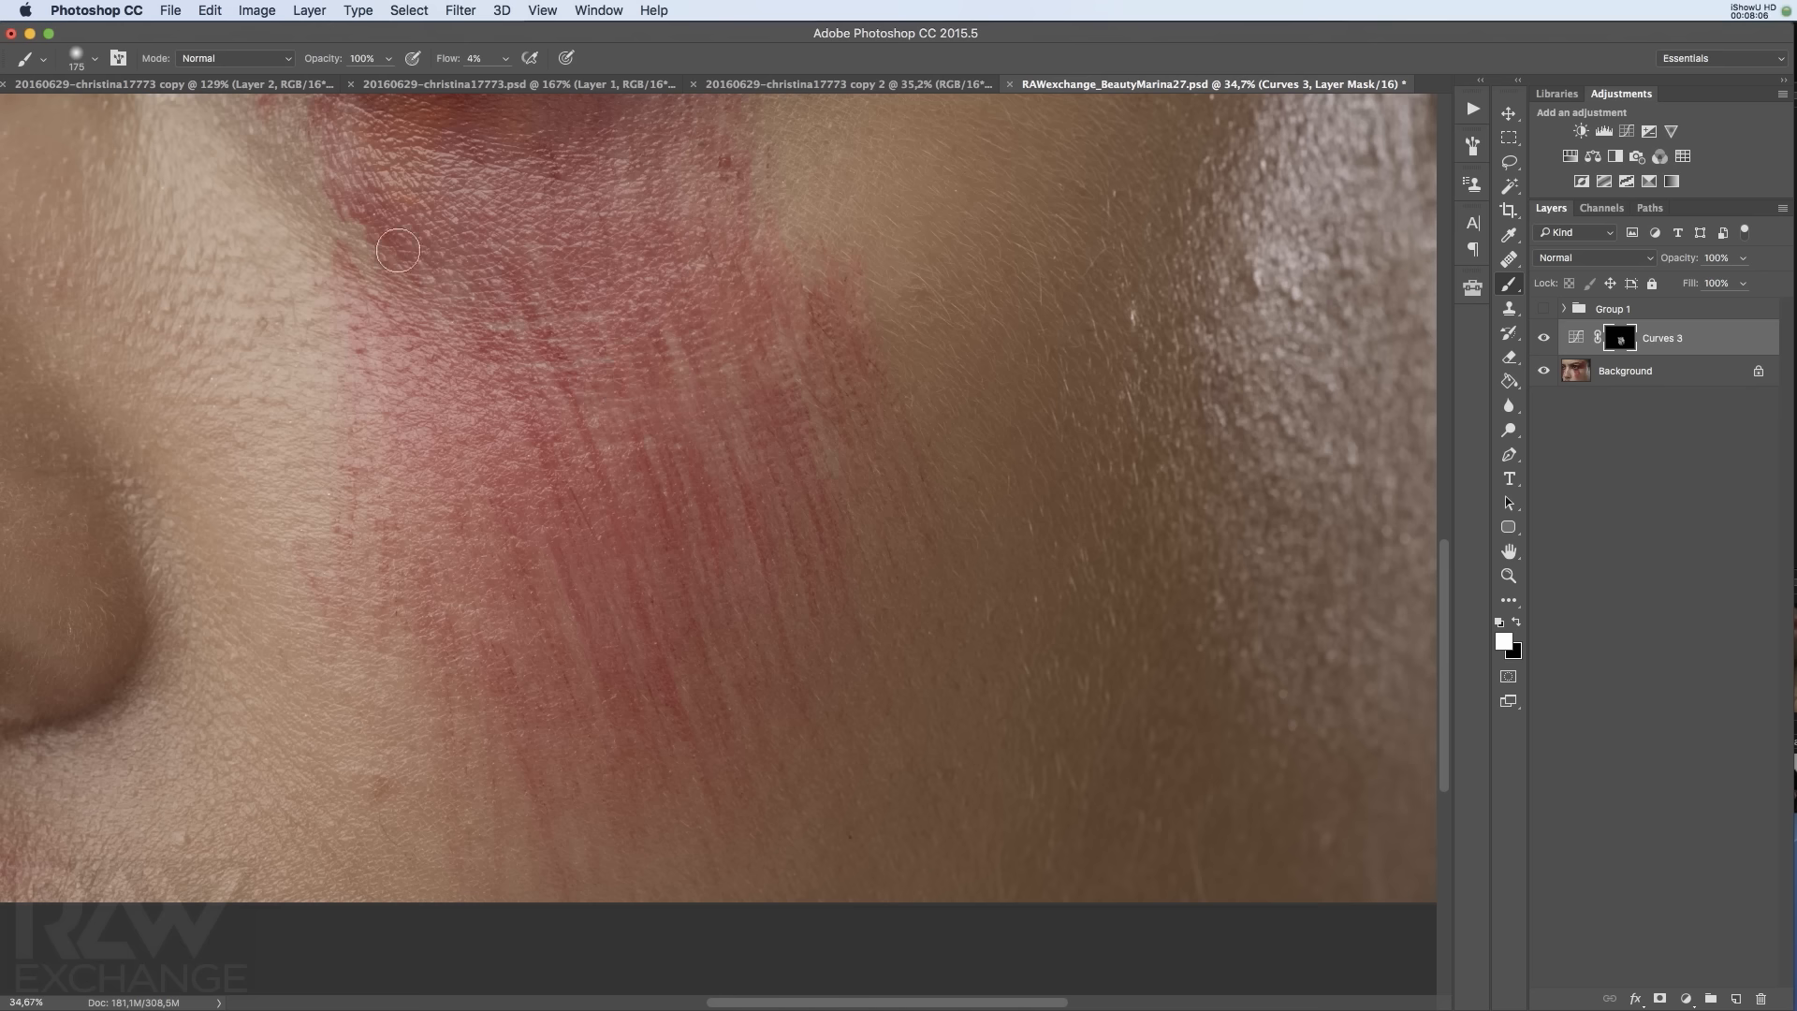
Compare the whole face with and without the Curves 3 correction at several zoom levels
{"action": "key", "text": "z"}
{"action": "left_click_drag", "start_coordinate": [907, 374], "coordinate": [875, 494]}
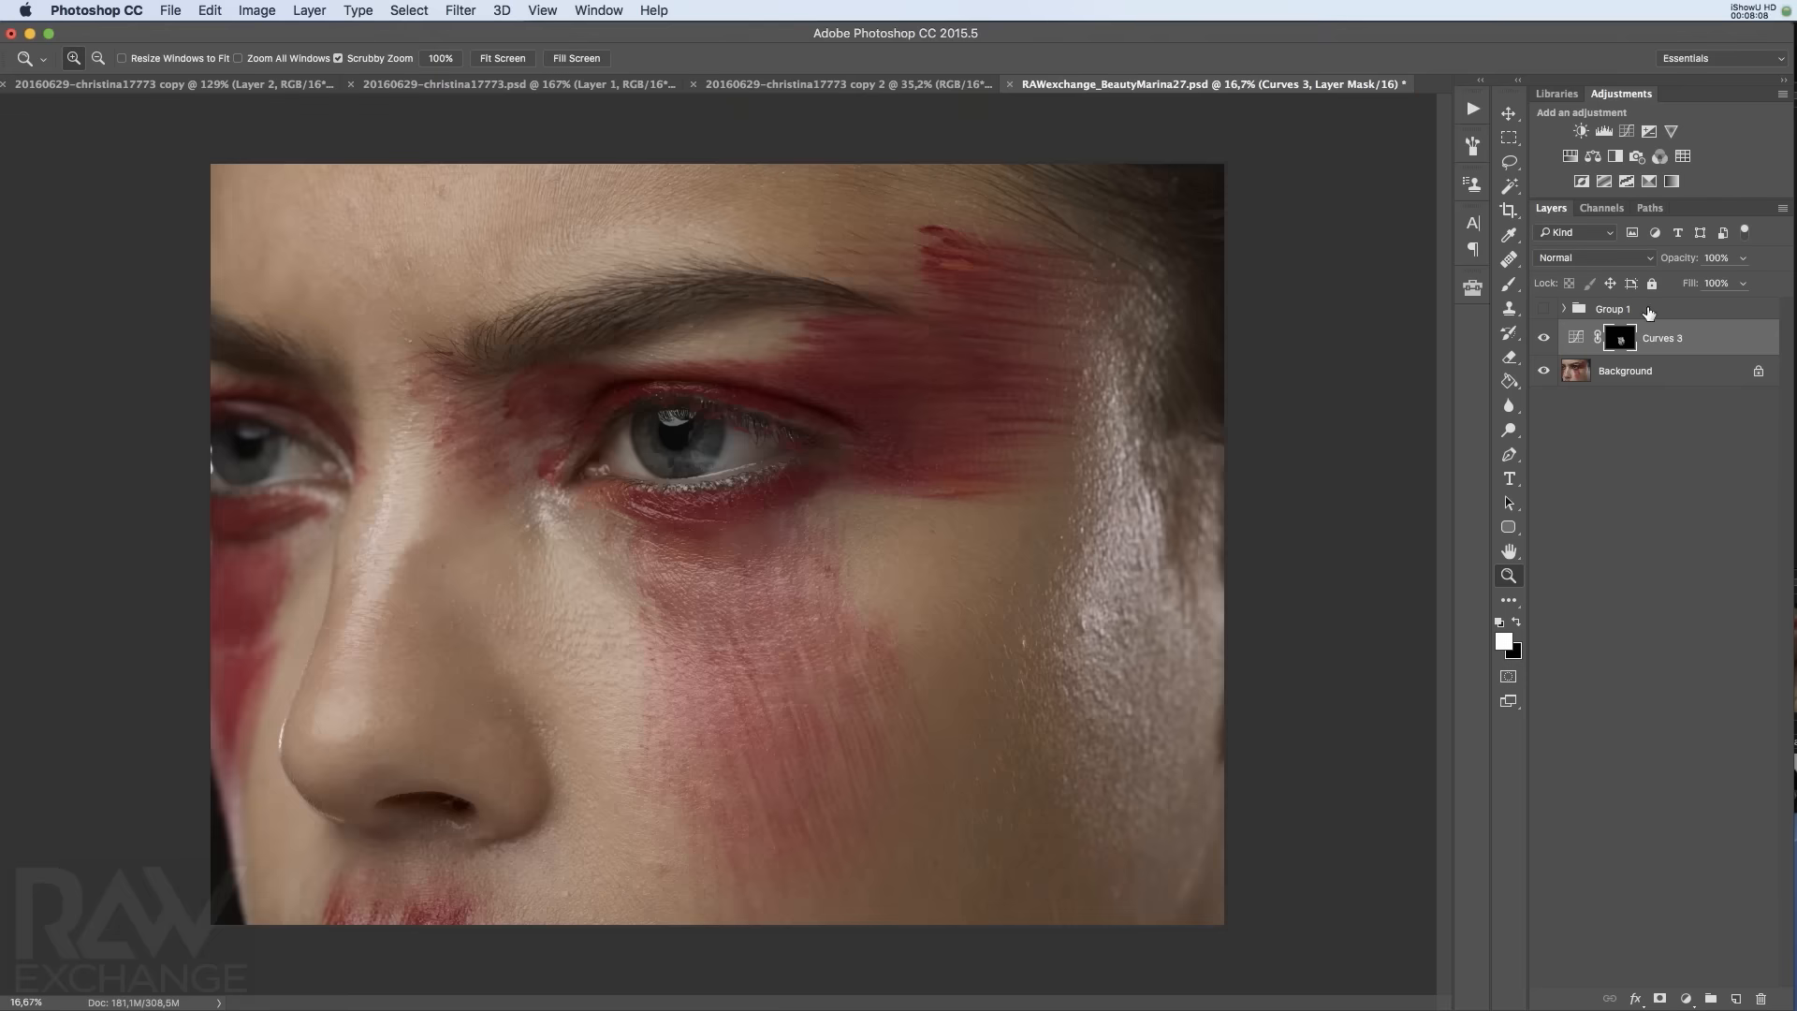
{"action": "left_click", "coordinate": [1545, 338]}
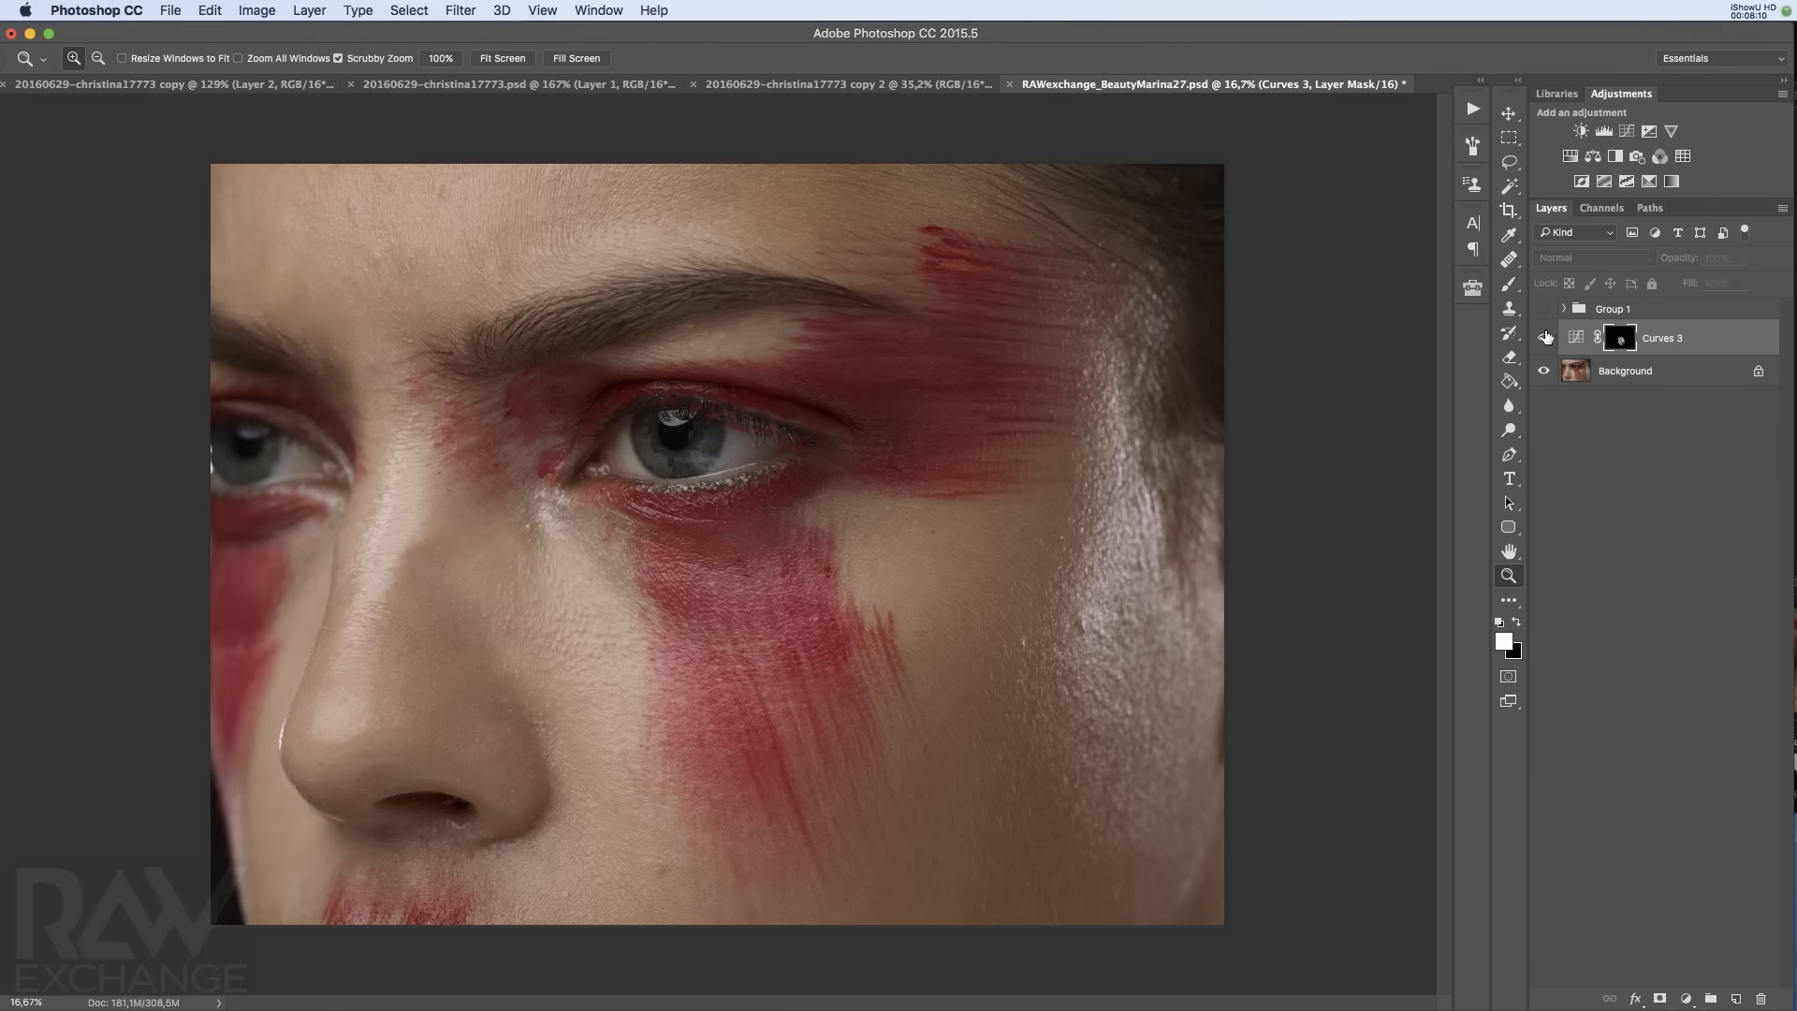
{"action": "left_click", "coordinate": [1545, 336]}
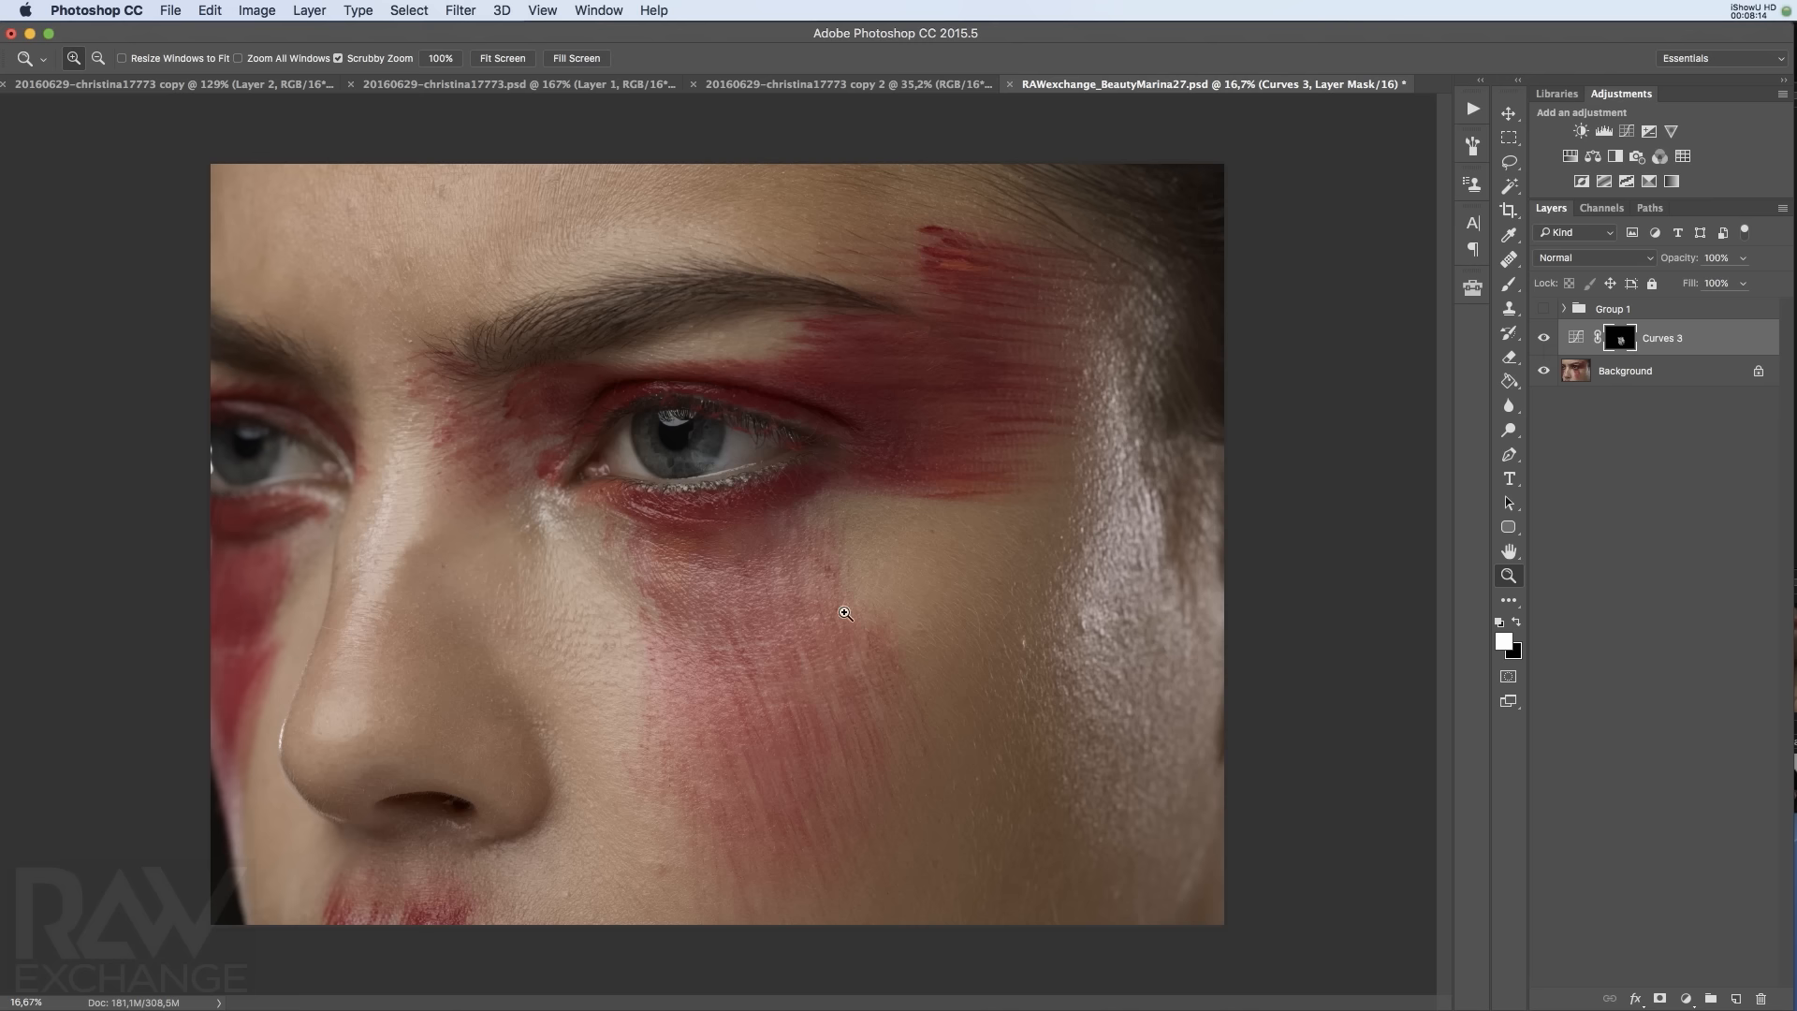
{"action": "left_click_drag", "start_coordinate": [826, 627], "coordinate": [920, 748]}
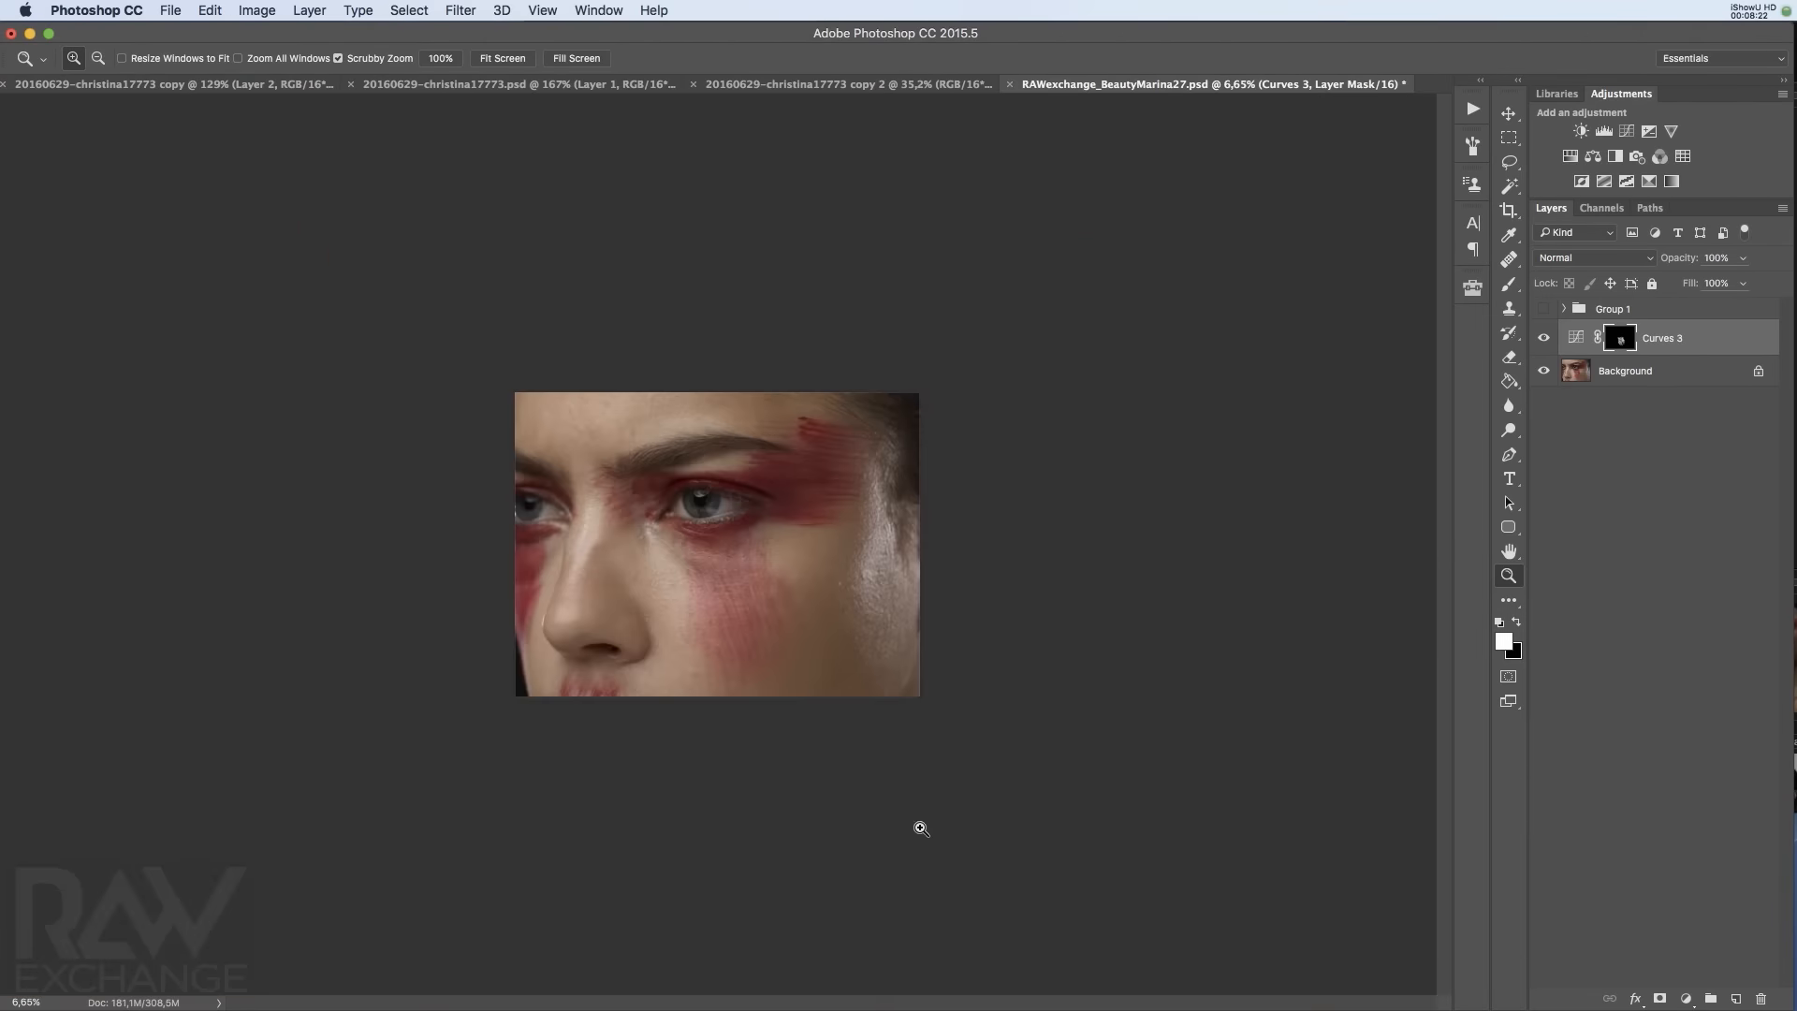
{"action": "left_click", "coordinate": [1543, 342]}
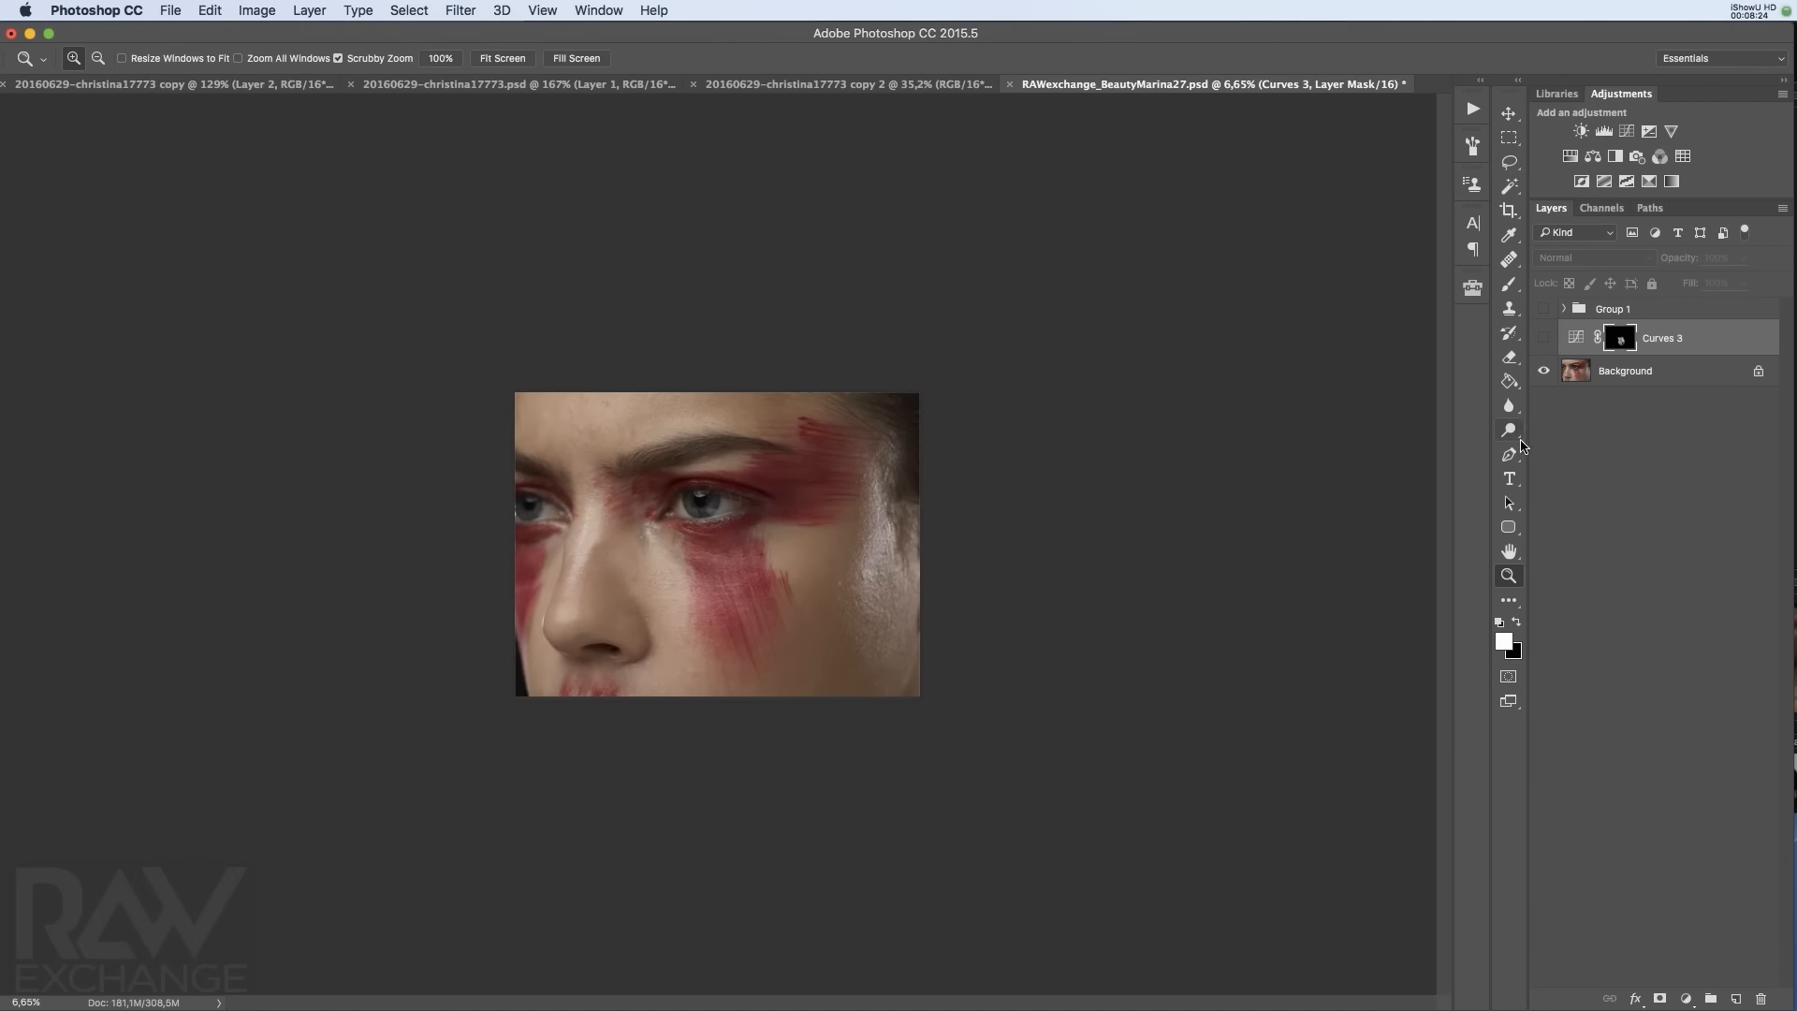
{"action": "left_click", "coordinate": [1541, 346]}
{"action": "left_click", "coordinate": [1544, 346]}
{"action": "left_click_drag", "start_coordinate": [744, 615], "coordinate": [795, 568]}
Switch the visible correction from Curves 3 to Group 1's Dodge & Burn layers and add a white layer mask to the group
{"action": "left_click", "coordinate": [1542, 341]}
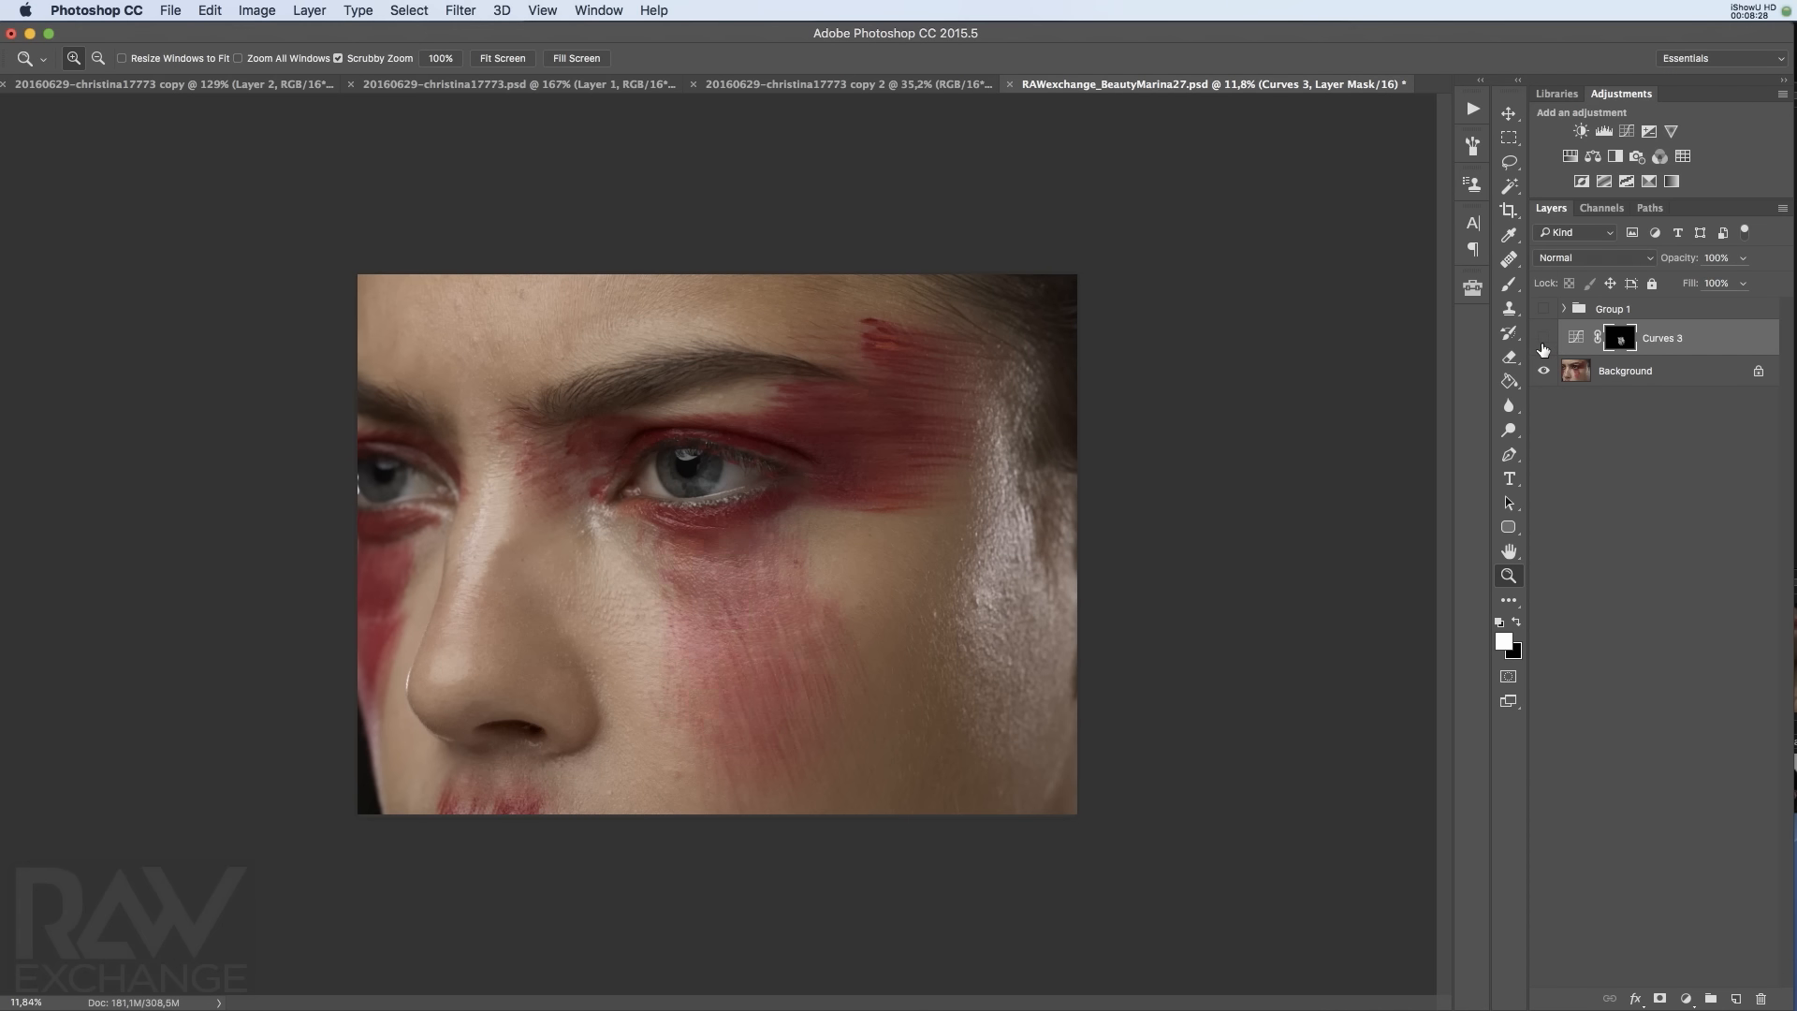
{"action": "left_click", "coordinate": [1543, 347]}
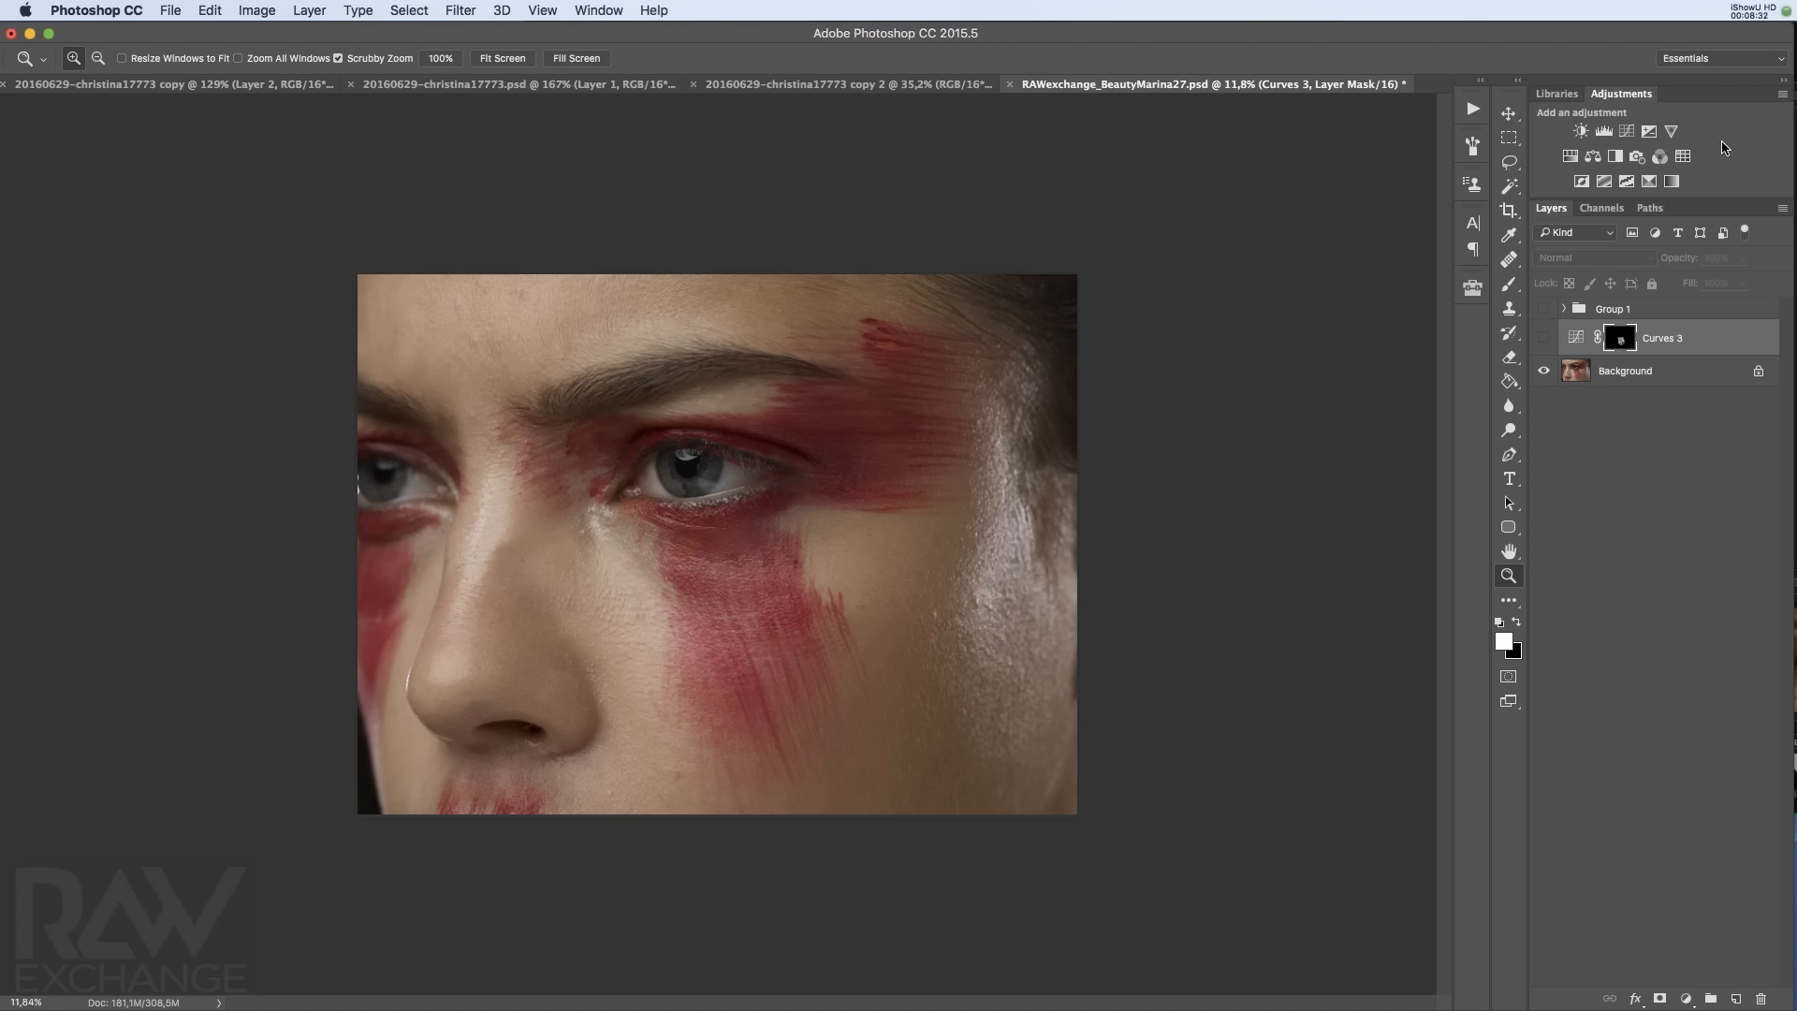
{"action": "left_click", "coordinate": [1680, 310]}
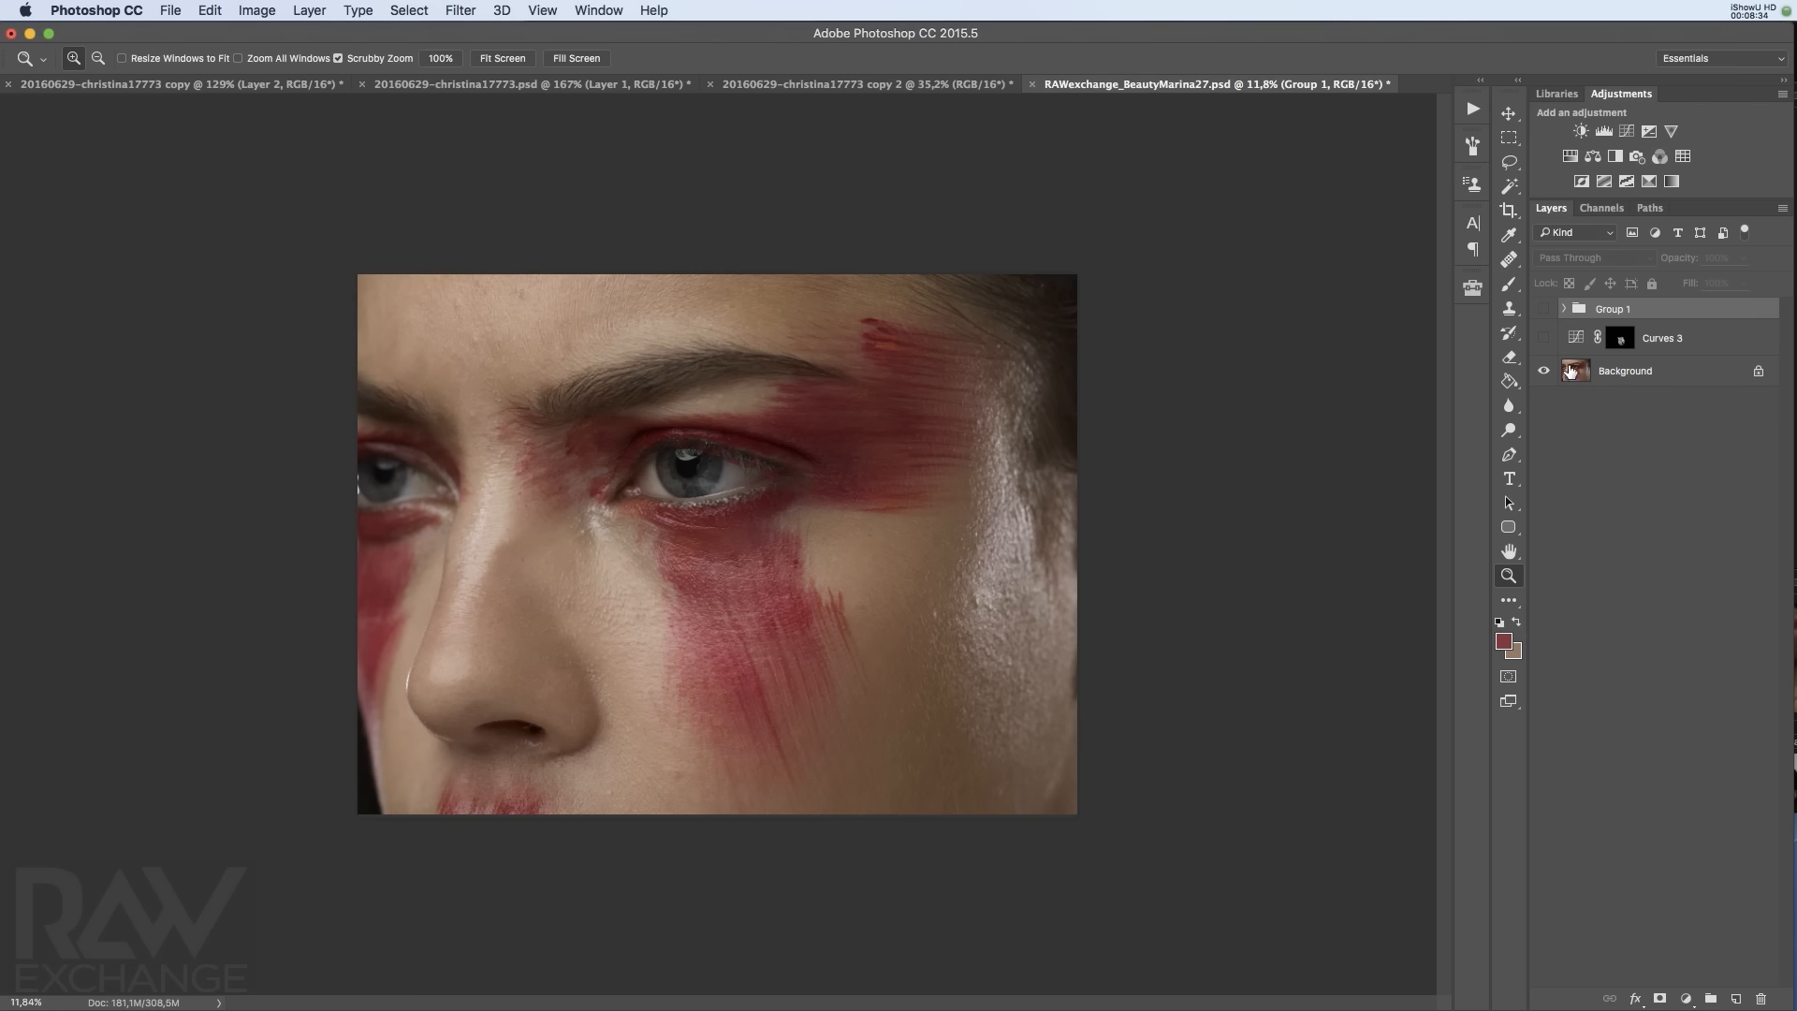
{"action": "left_click", "coordinate": [1563, 309]}
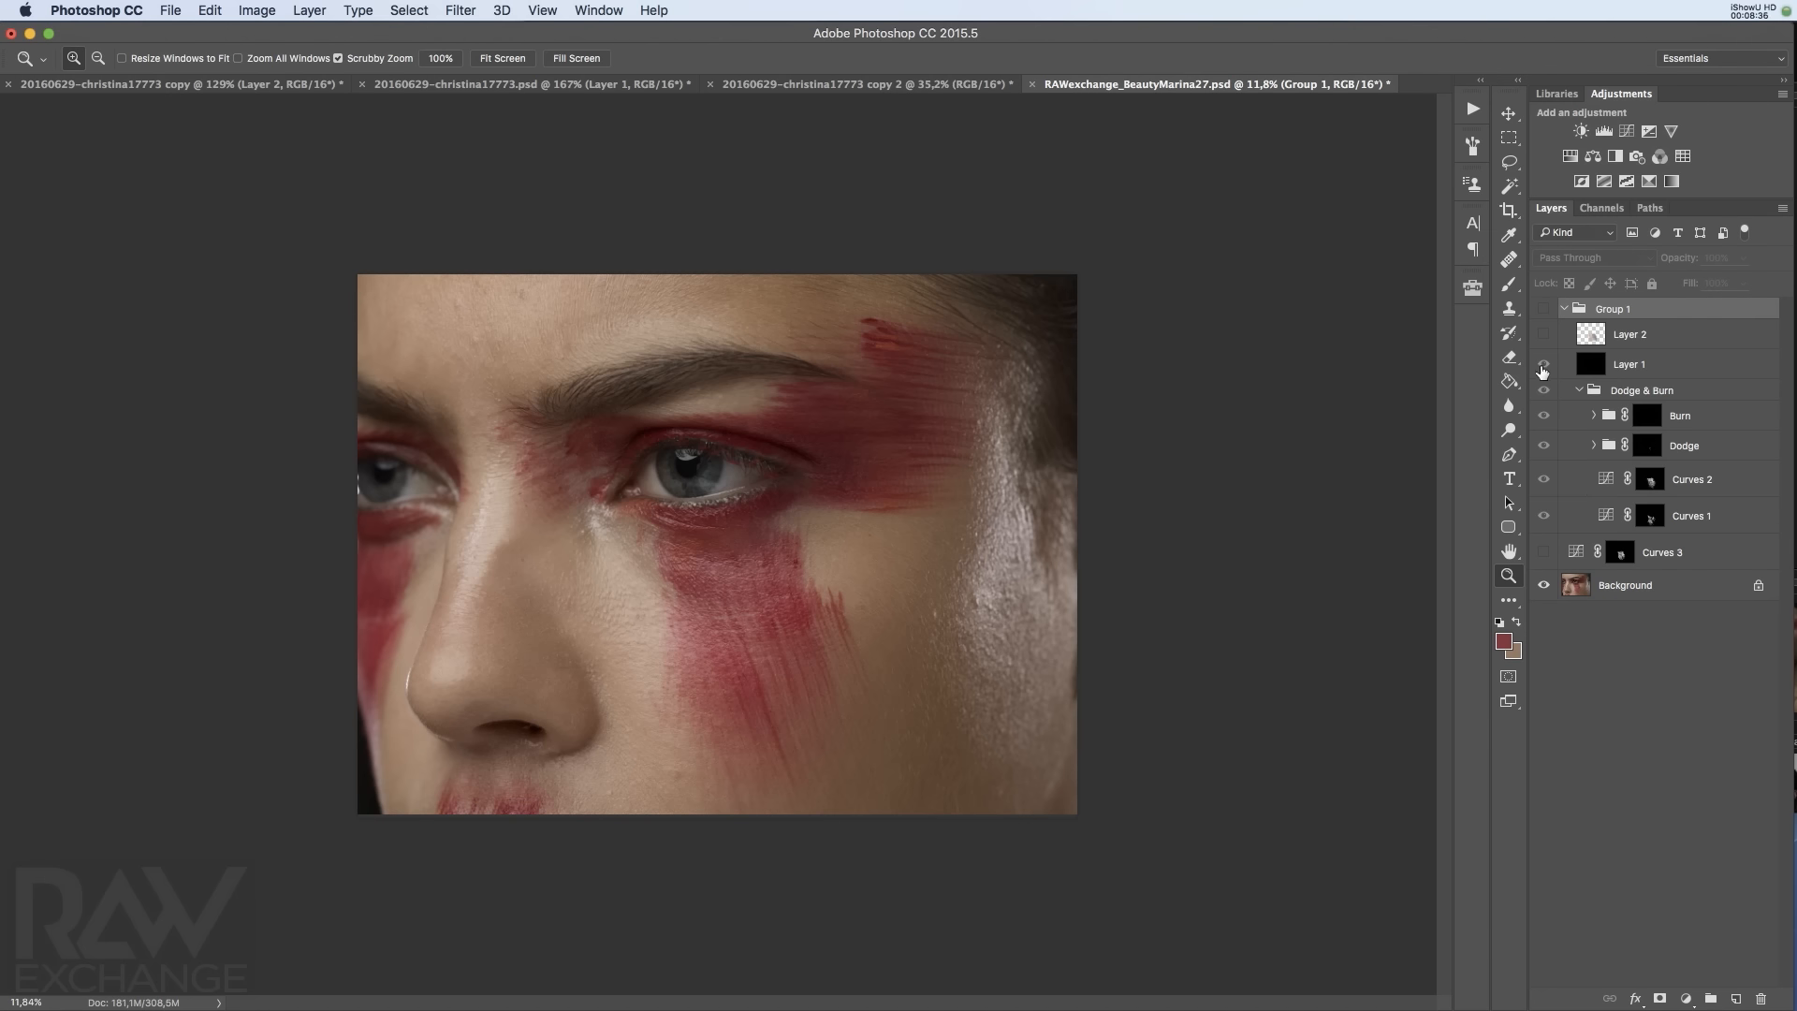
{"action": "left_click", "coordinate": [1543, 310]}
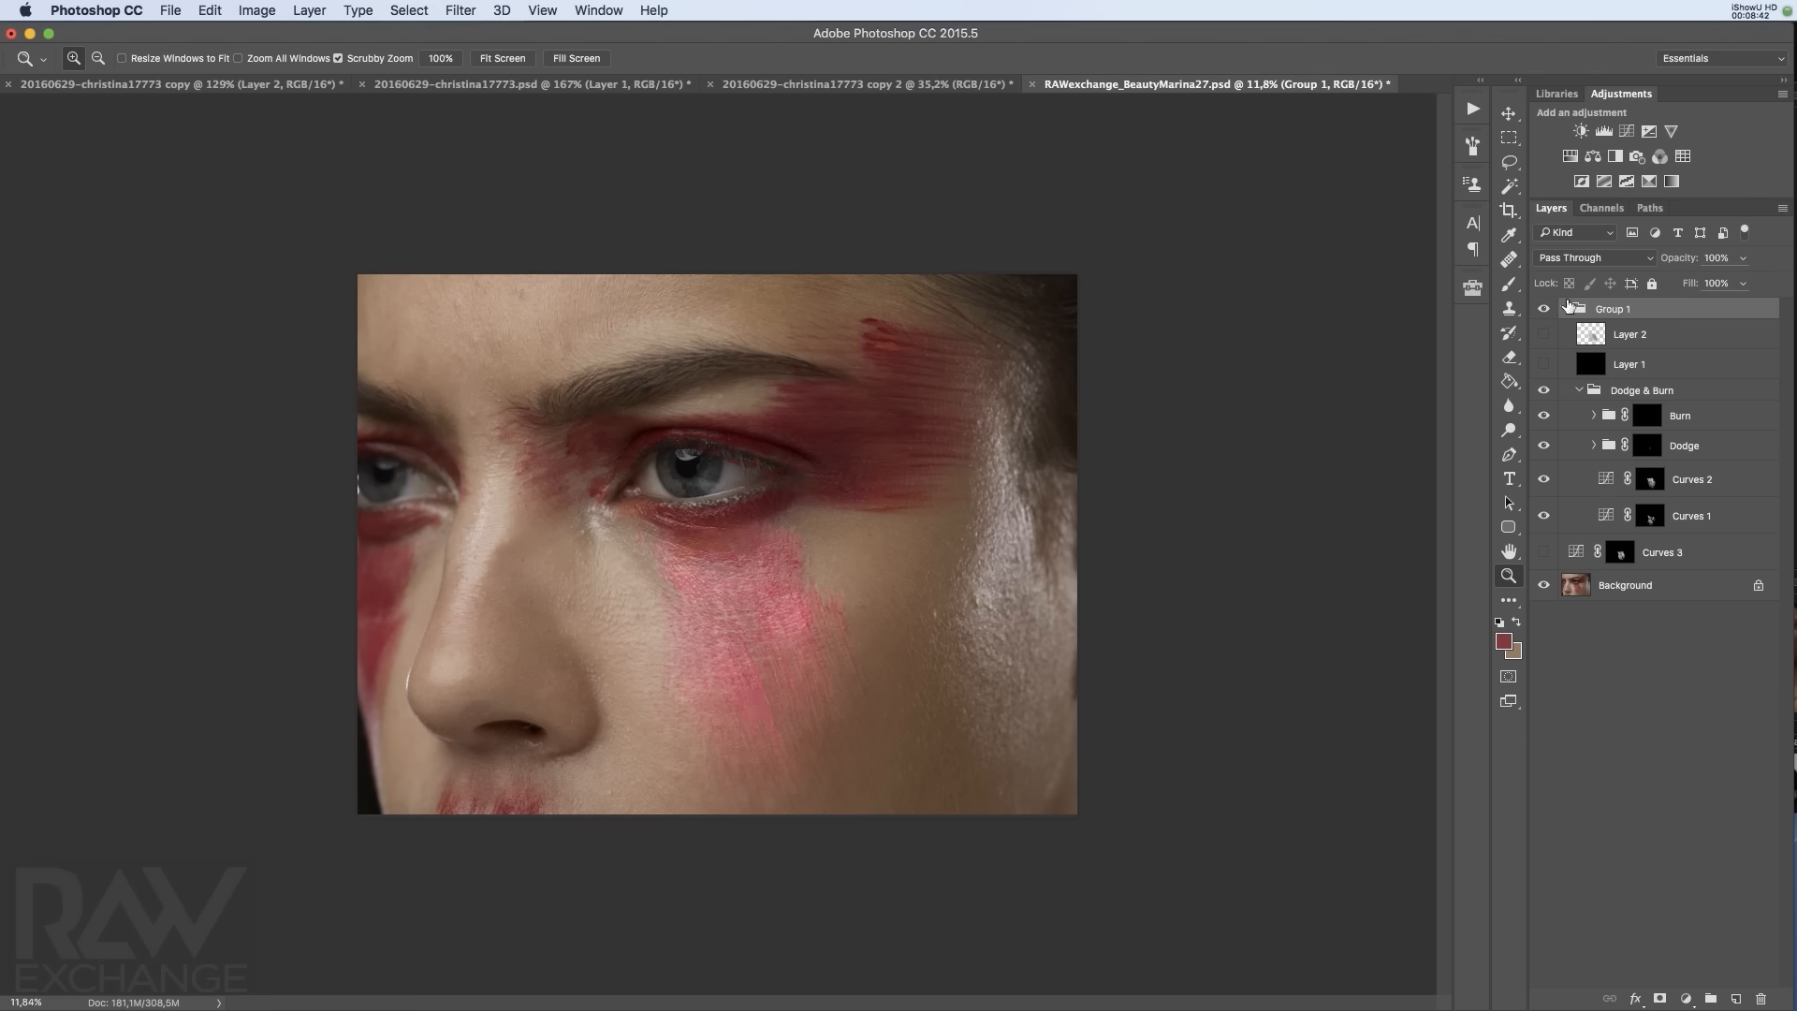
{"action": "left_click", "coordinate": [1563, 309]}
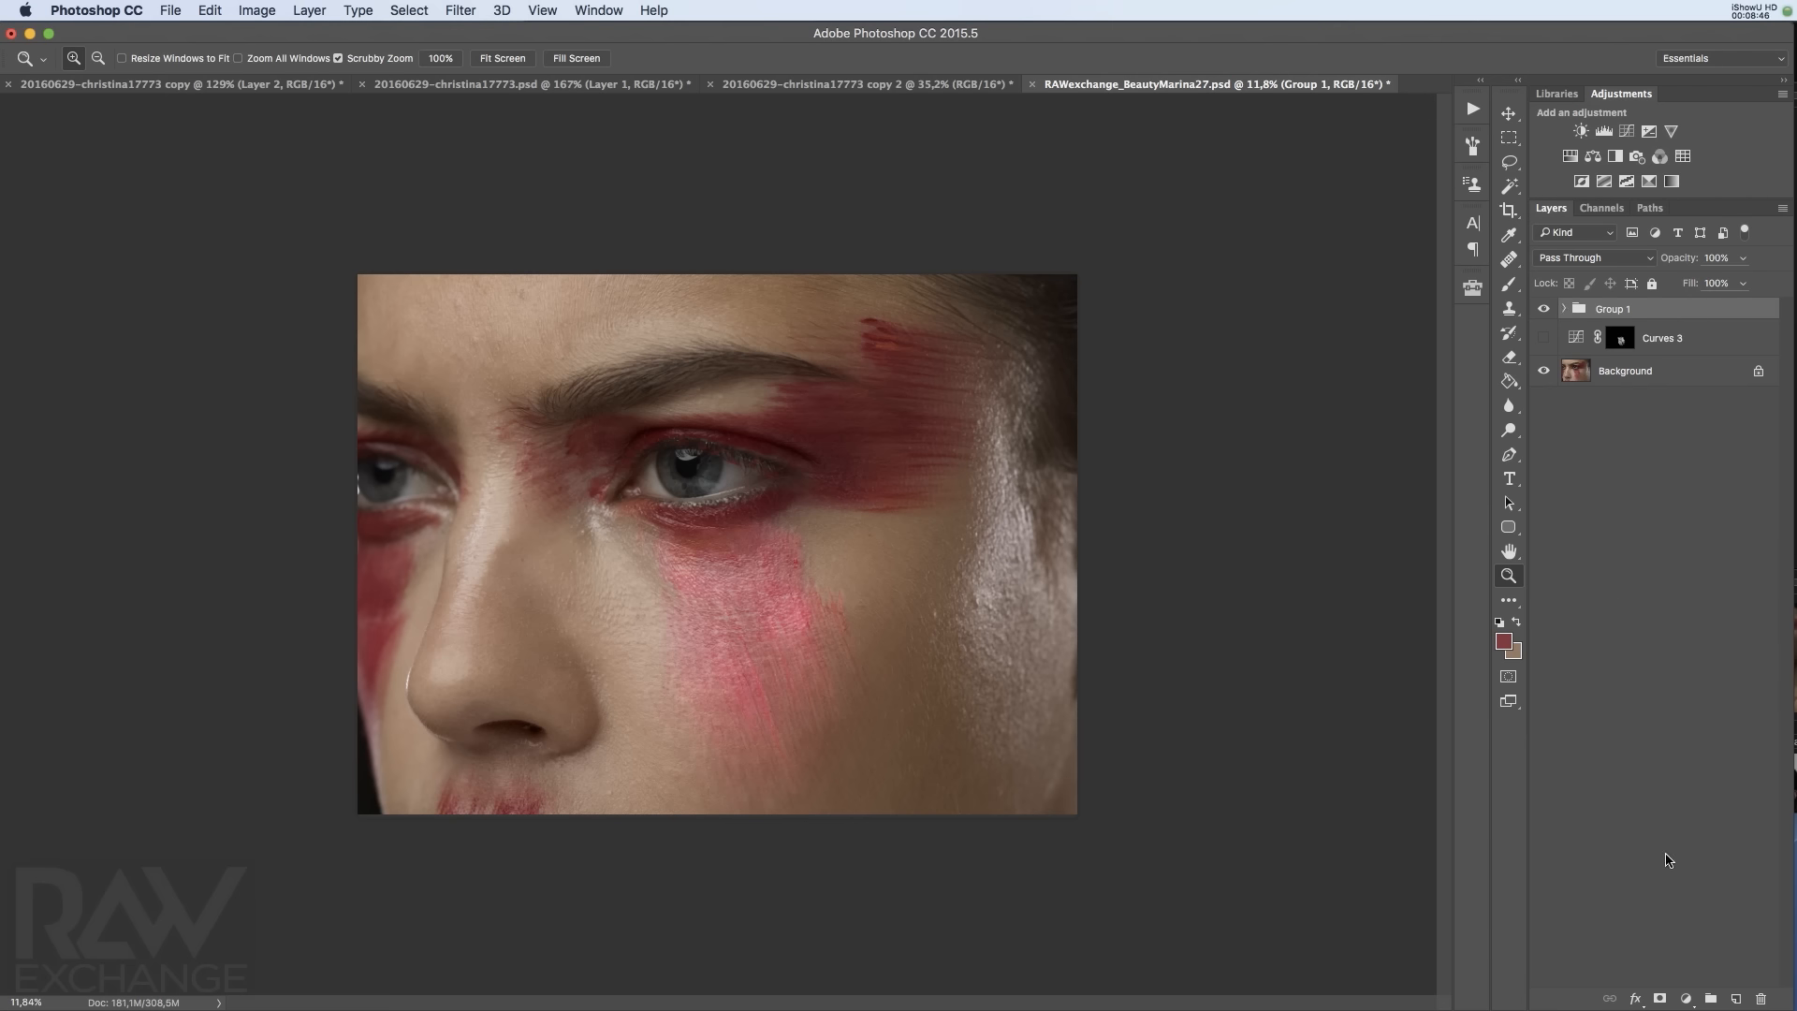
{"action": "left_click", "coordinate": [1660, 999]}
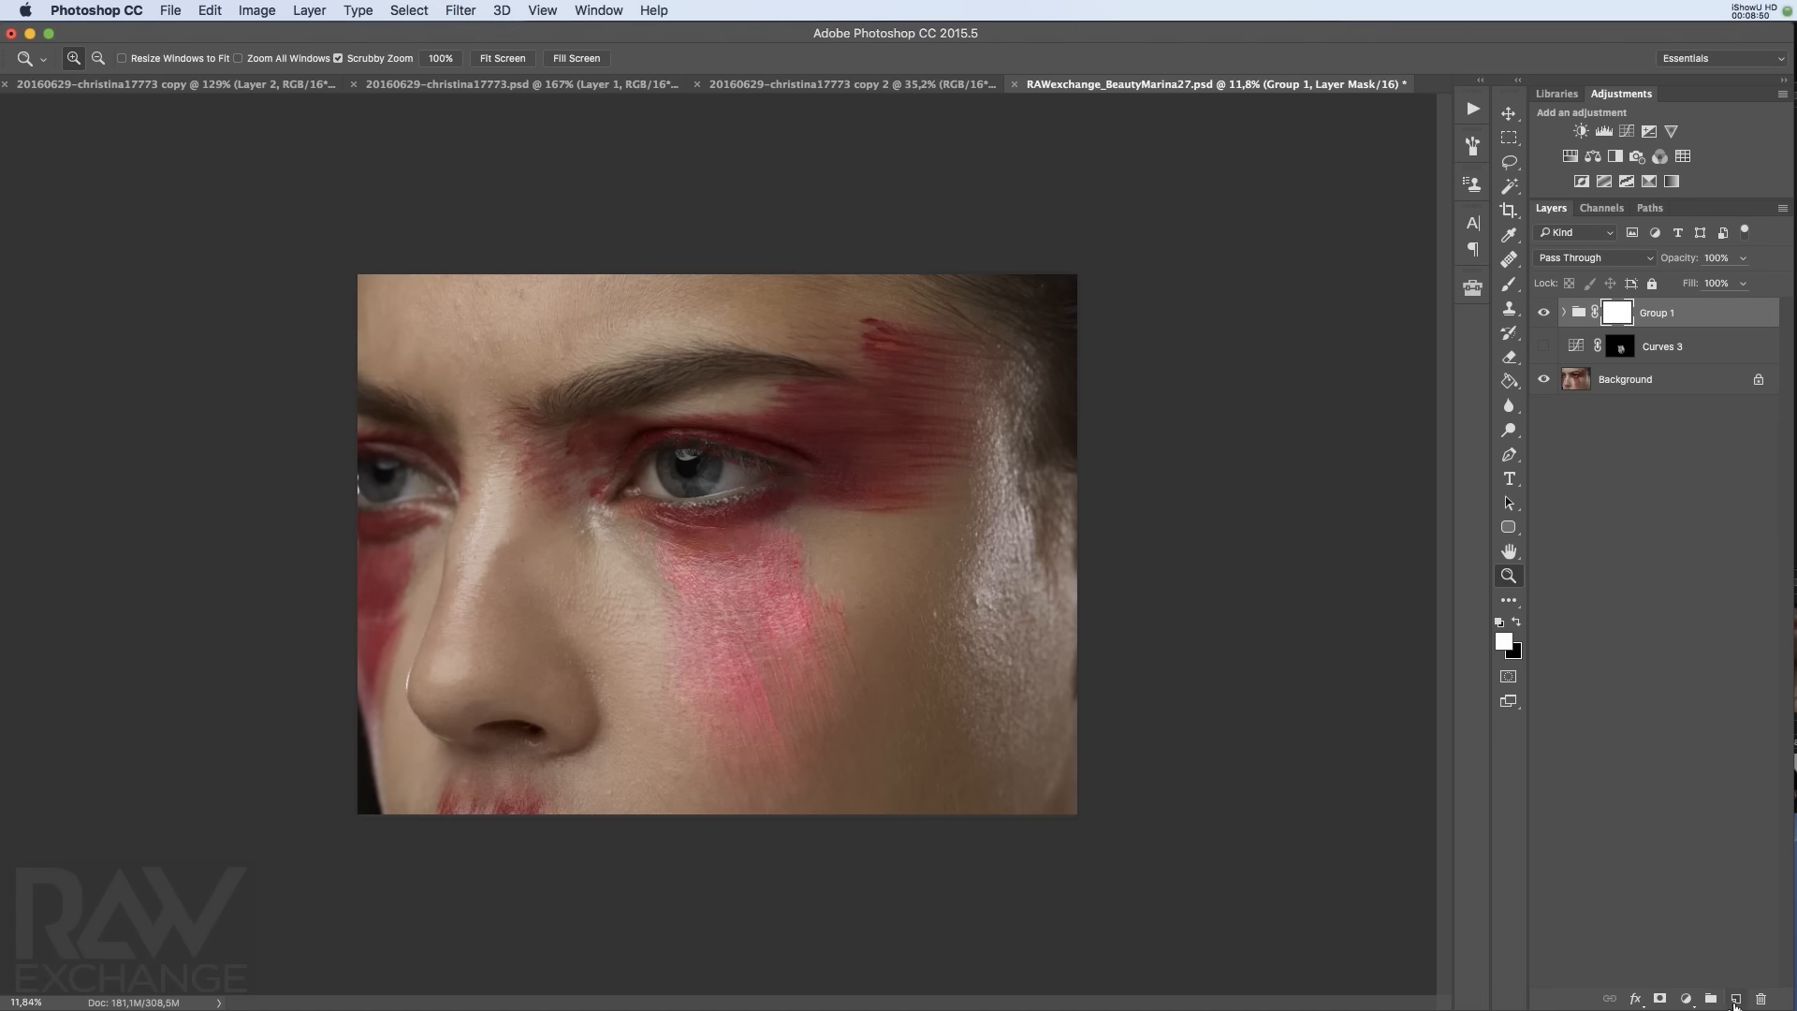
Try a Gradient Map layer using the Black, White preset with a red stop at 44%, and discard the adjustment
{"action": "left_click", "coordinate": [1685, 1000]}
{"action": "left_click", "coordinate": [1727, 1008]}
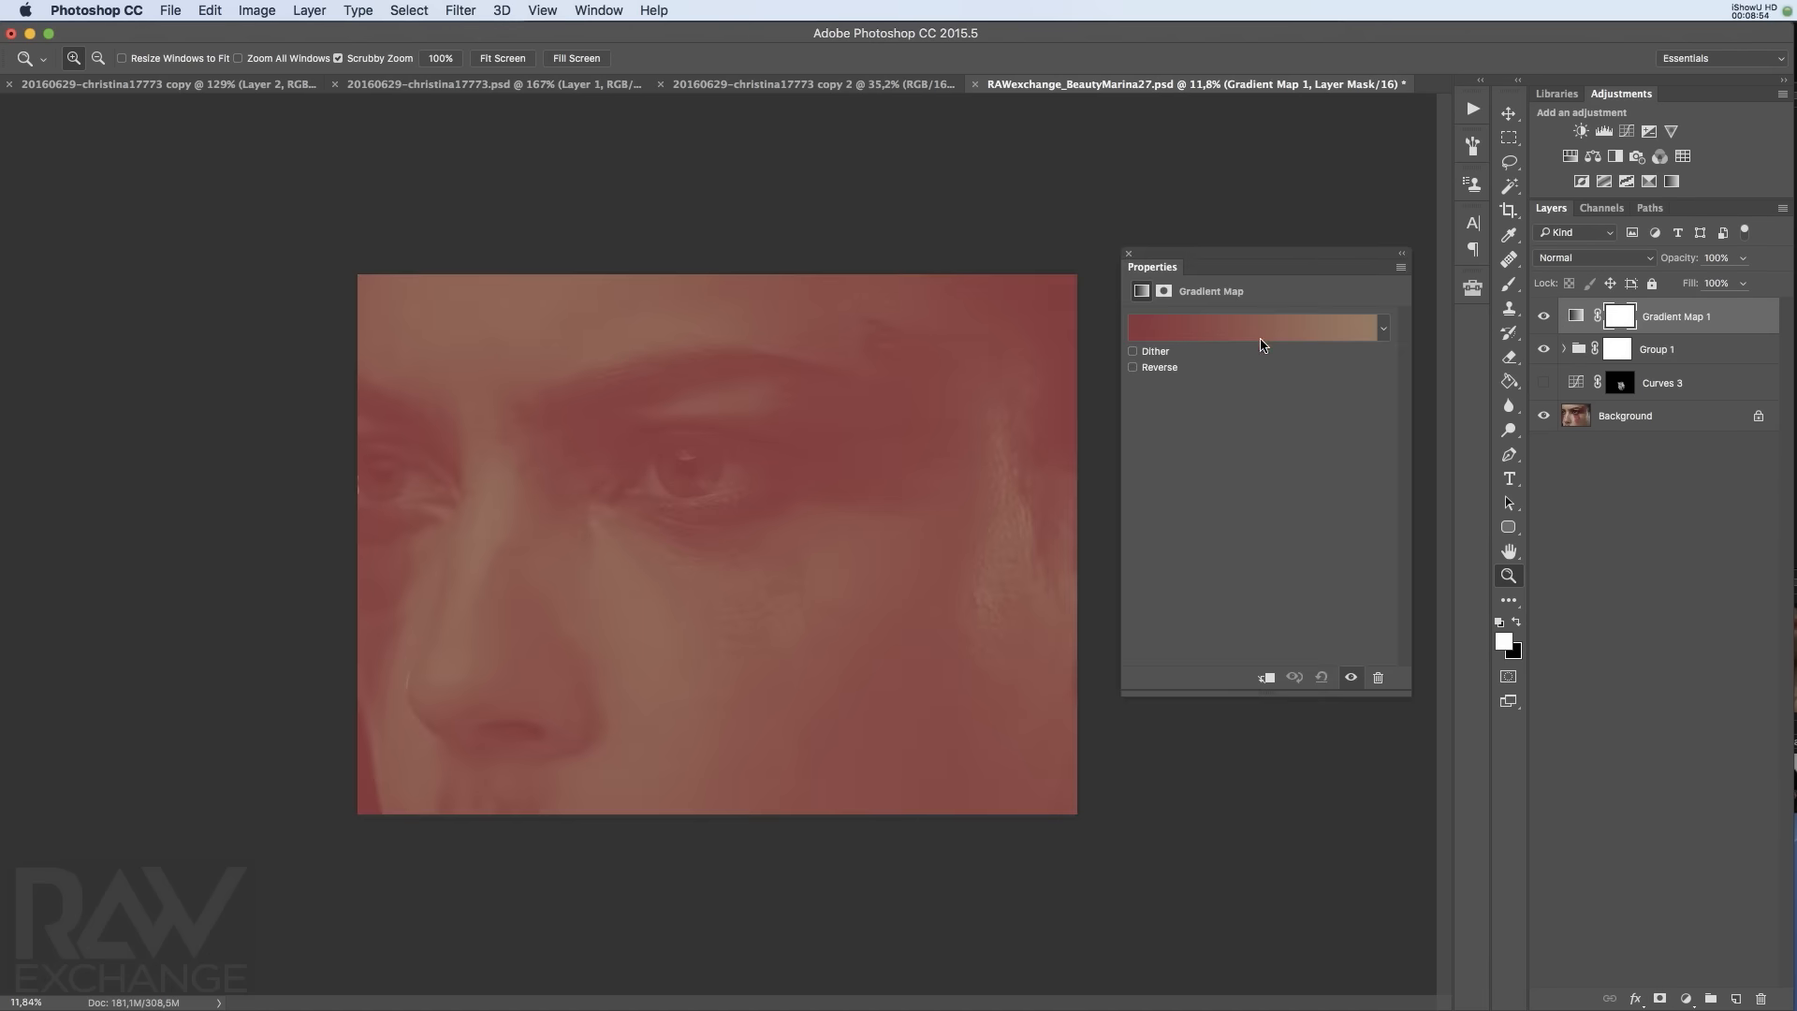
{"action": "left_click", "coordinate": [1235, 327]}
{"action": "left_click", "coordinate": [1221, 308]}
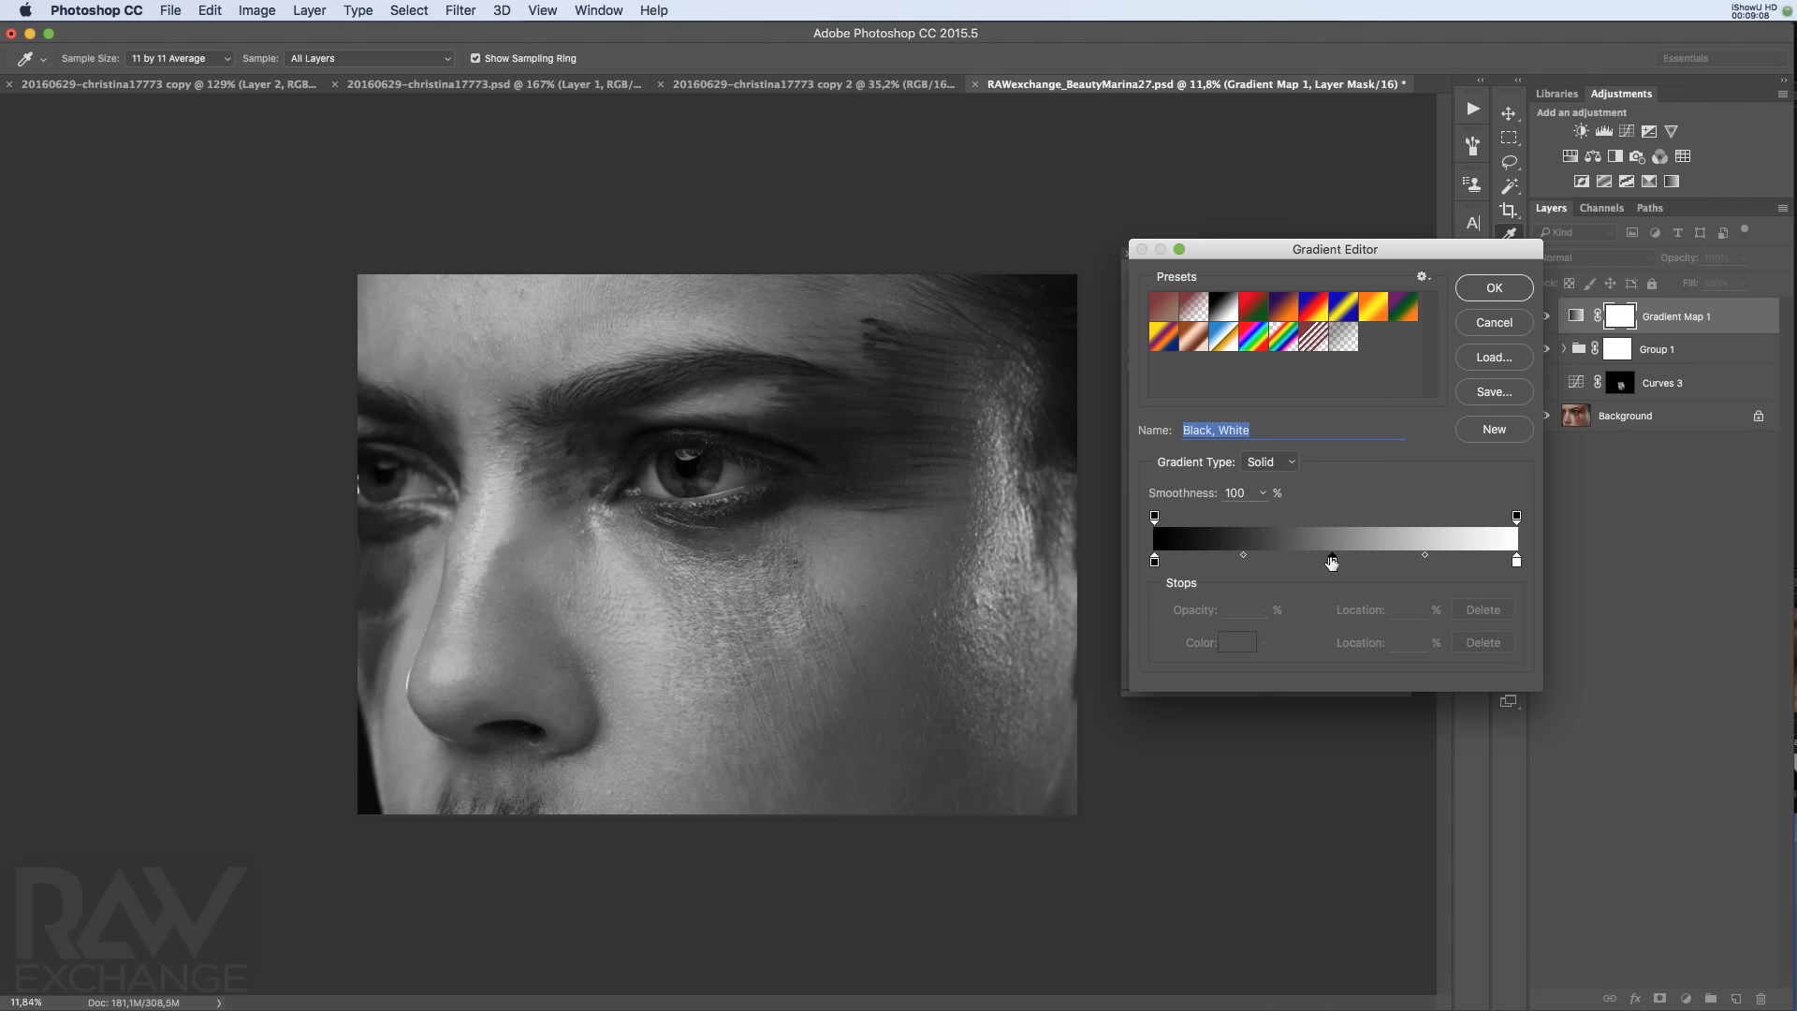
{"action": "left_click", "coordinate": [1332, 561]}
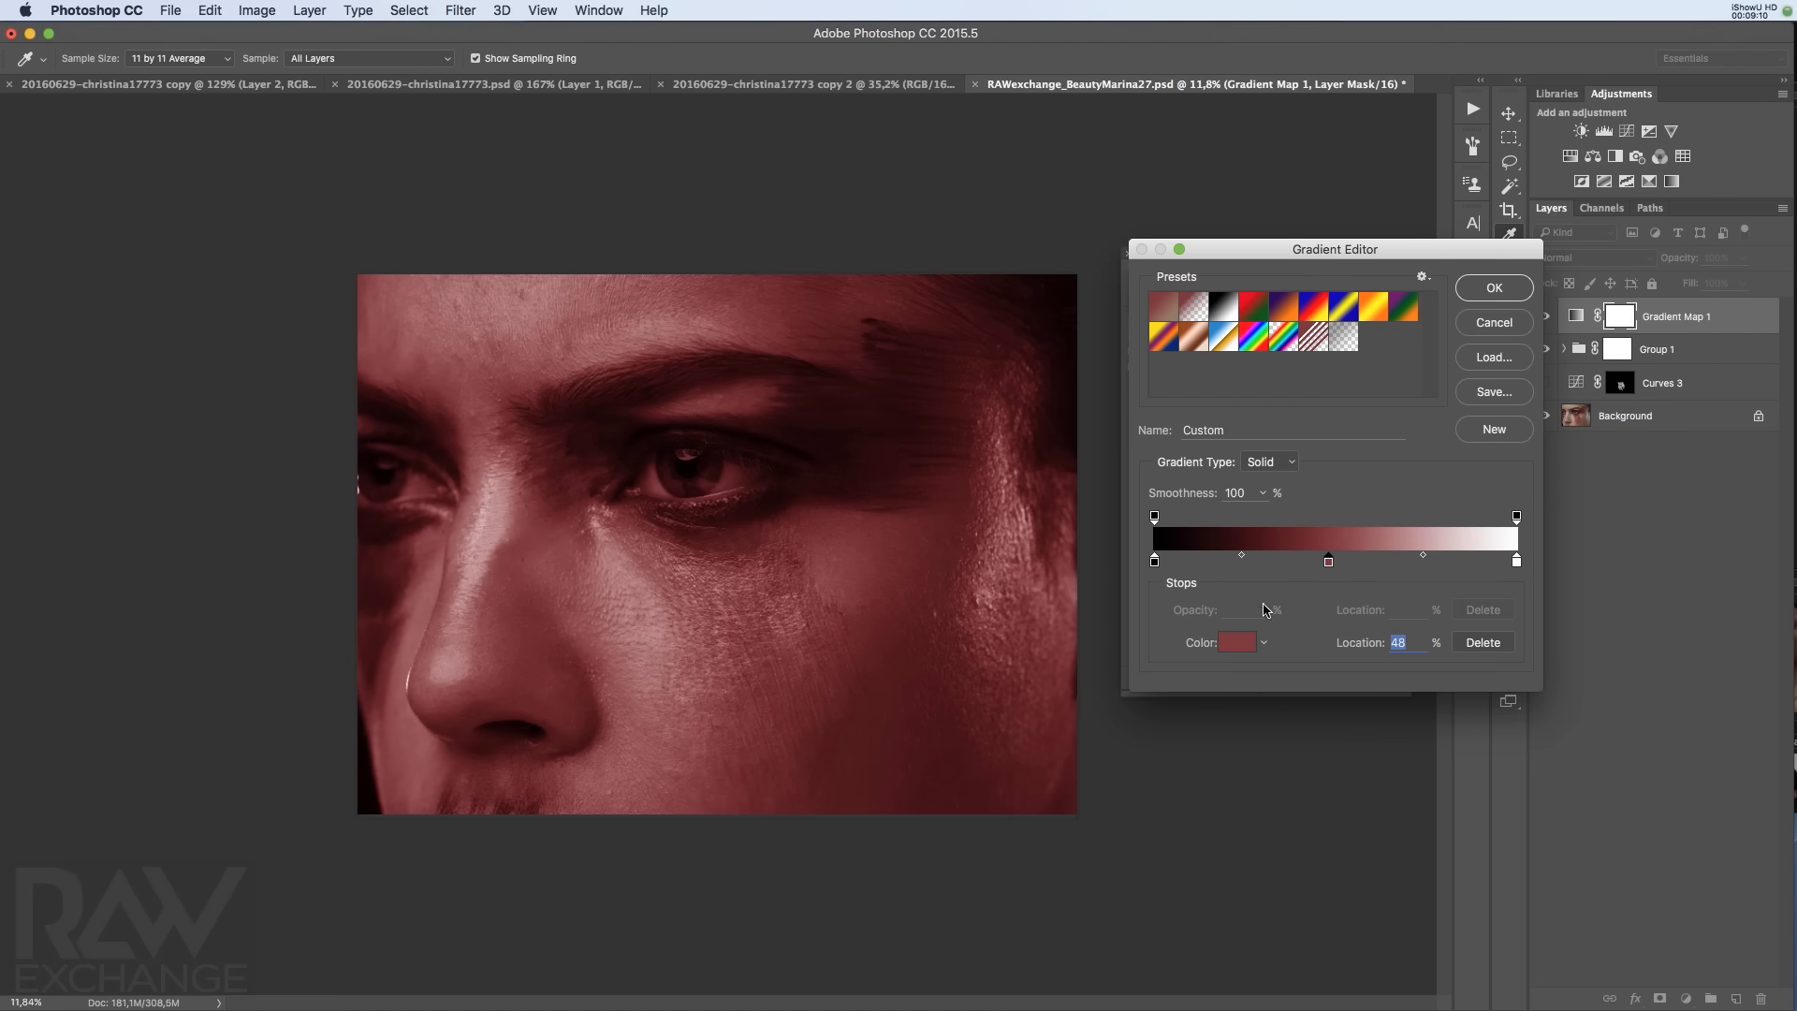
{"action": "mouse_move", "coordinate": [1327, 565]}
{"action": "left_mouse_down"}
{"action": "mouse_move", "coordinate": [1309, 588]}
{"action": "mouse_move", "coordinate": [1317, 564]}
{"action": "left_mouse_up"}
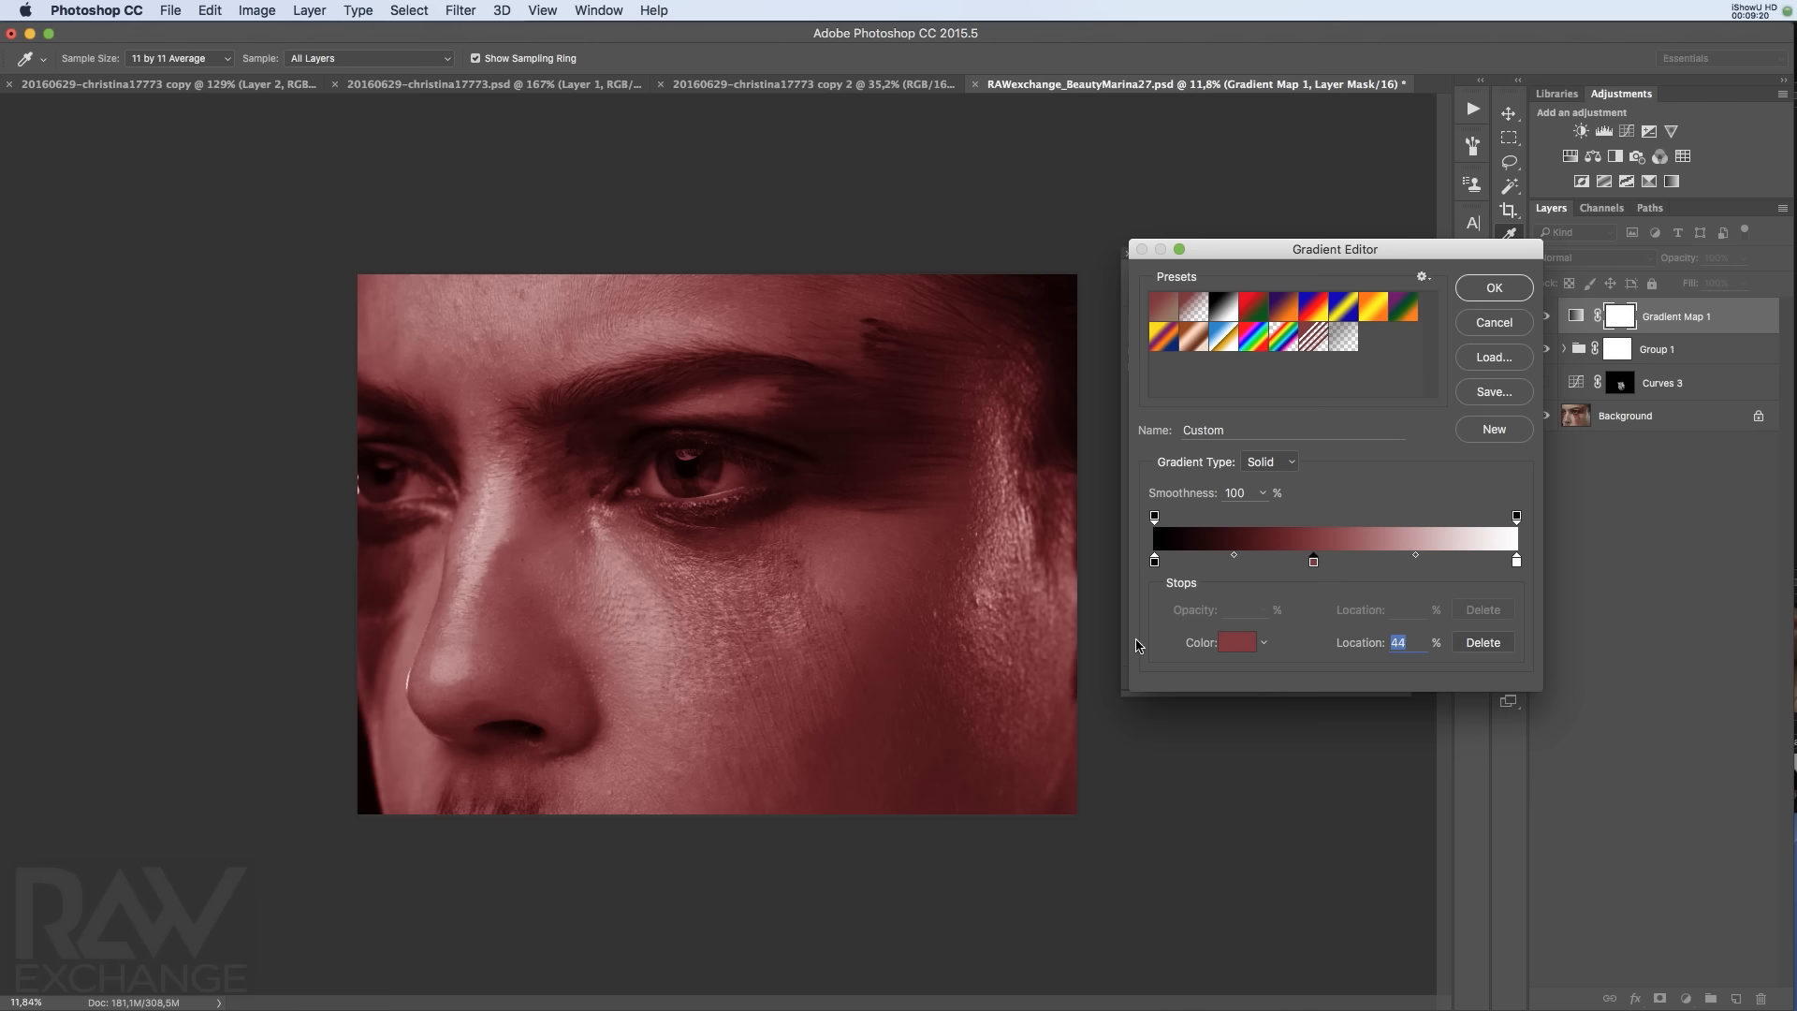
{"action": "left_click", "coordinate": [1503, 324]}
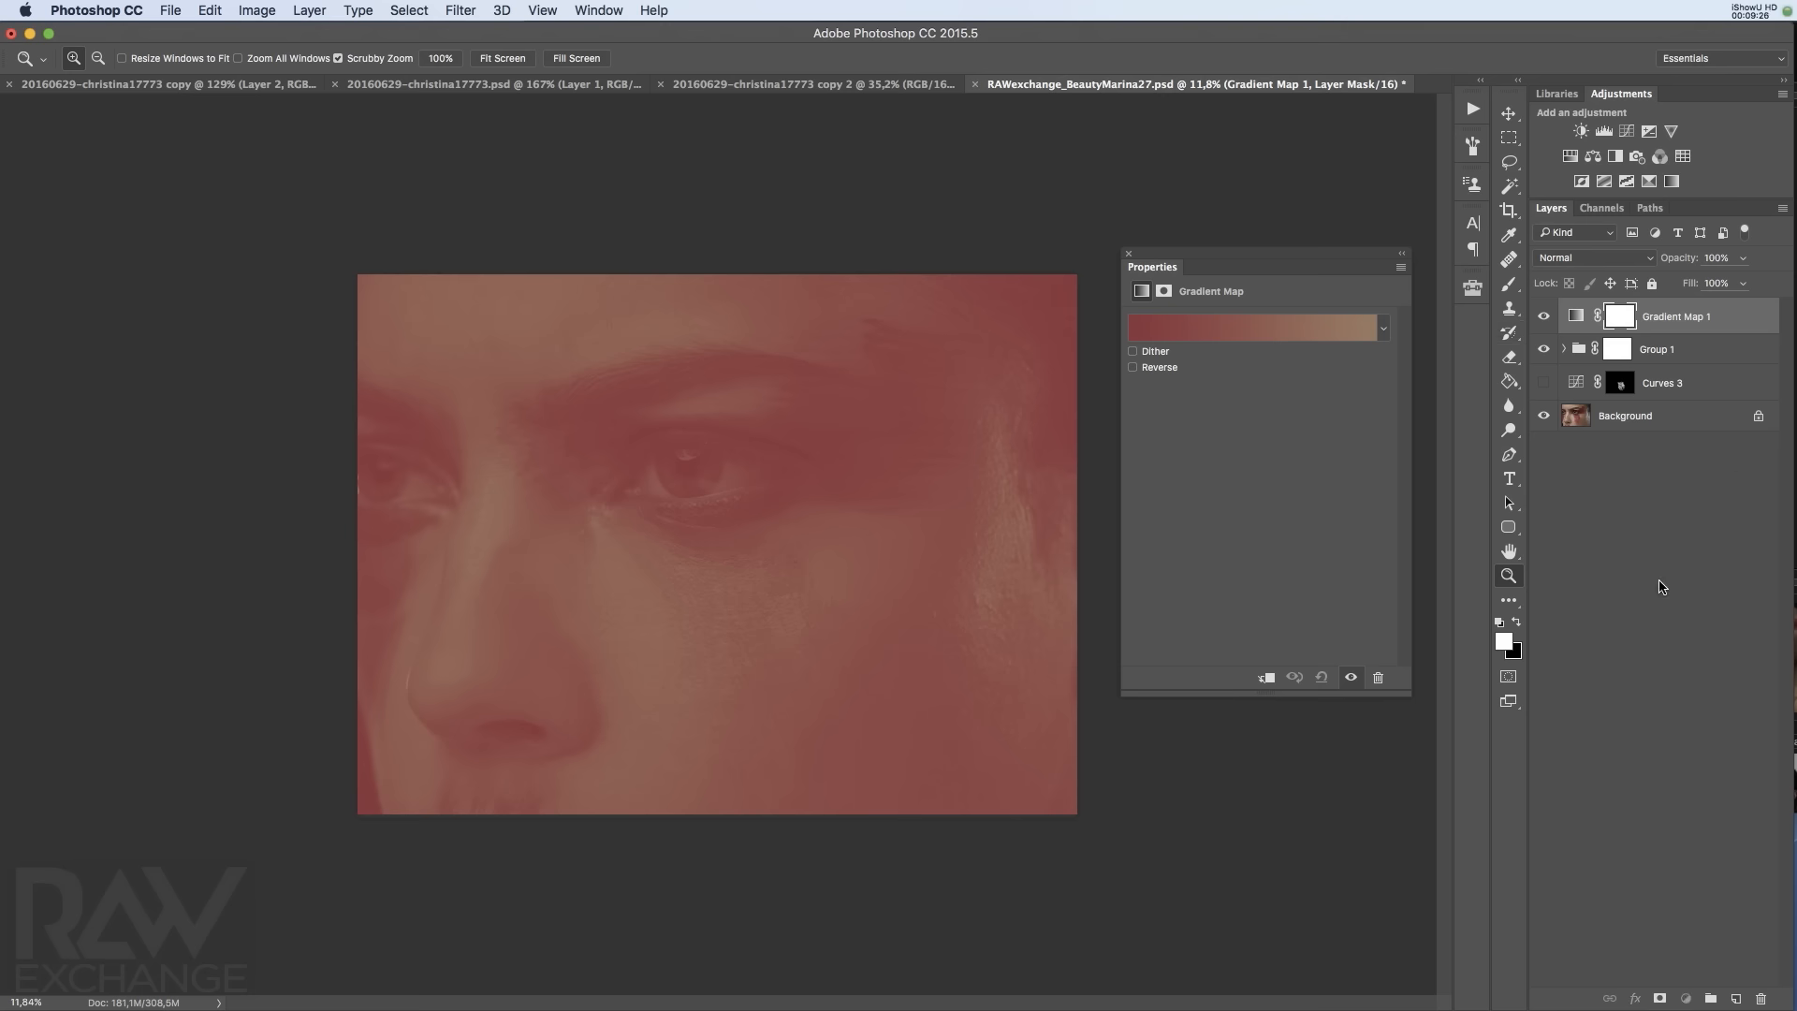
{"action": "left_click", "coordinate": [1578, 318]}
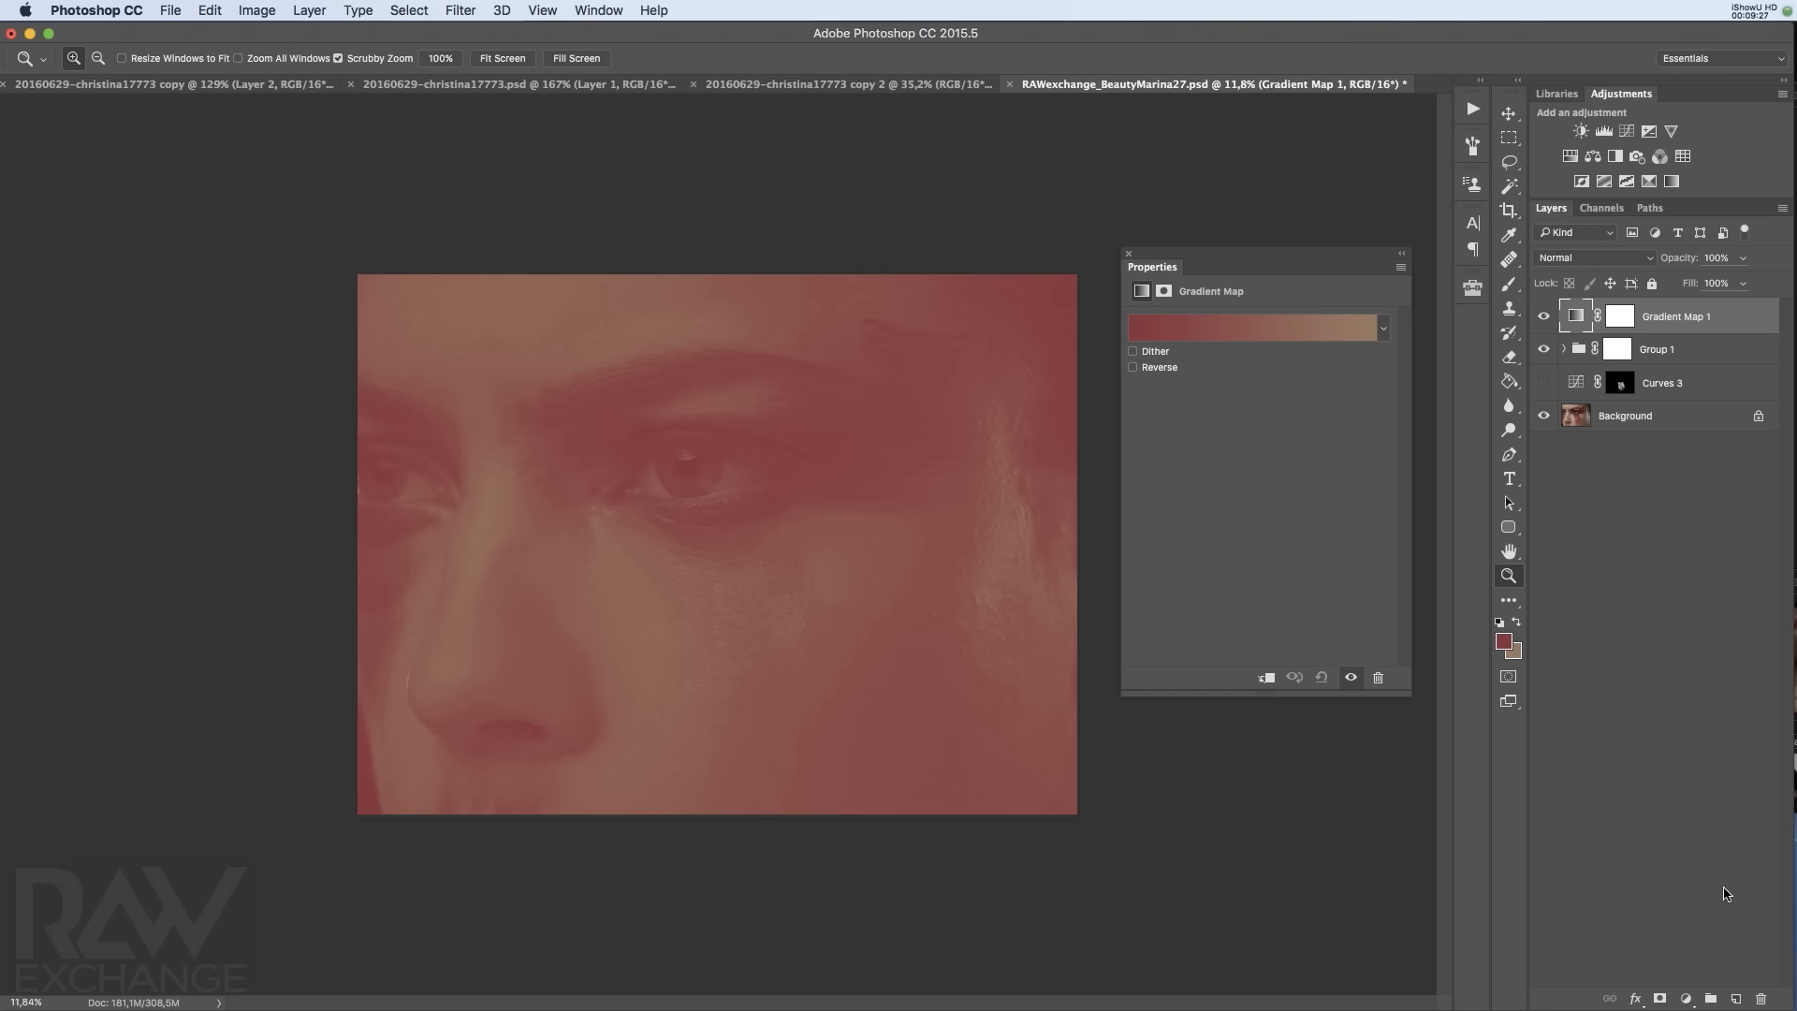
{"action": "left_click", "coordinate": [1762, 999]}
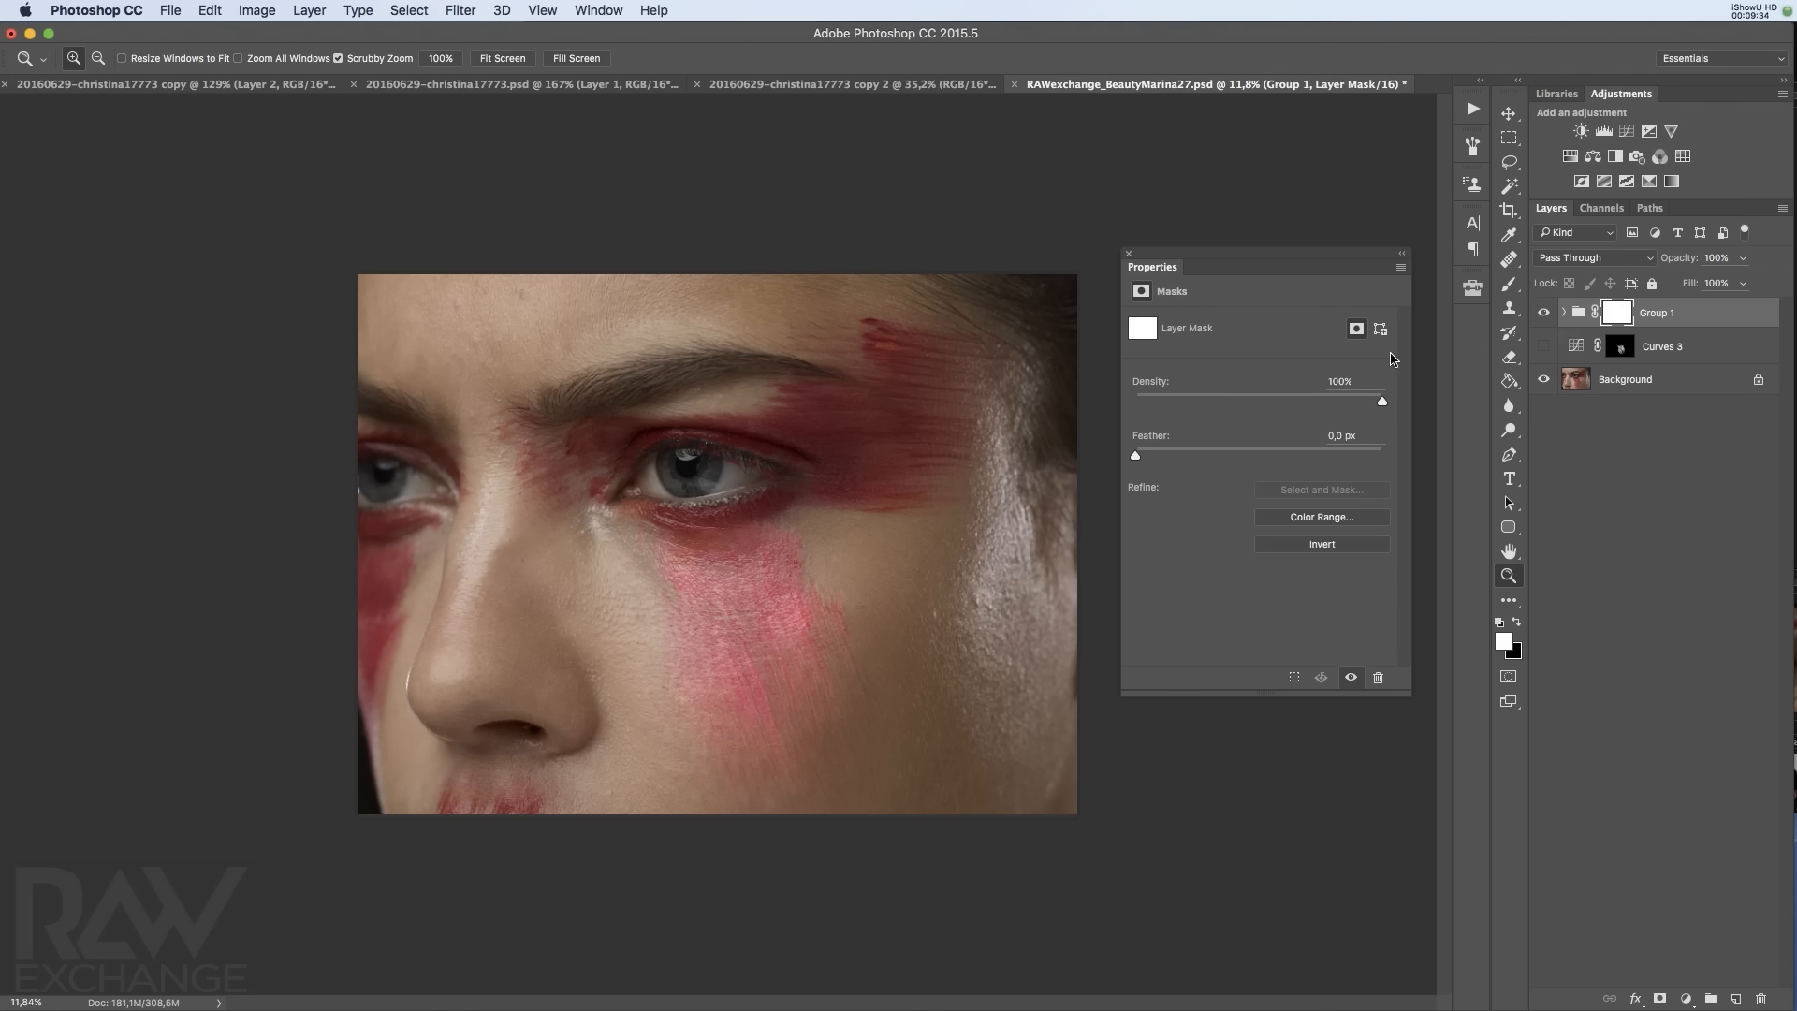
Generate a Gradient Map Maker layer from cheek skin tones sampled as shadow 6c5444, midtone 8c6f58 and highlight bba494, ending the sampling there
{"action": "left_click", "coordinate": [1472, 289]}
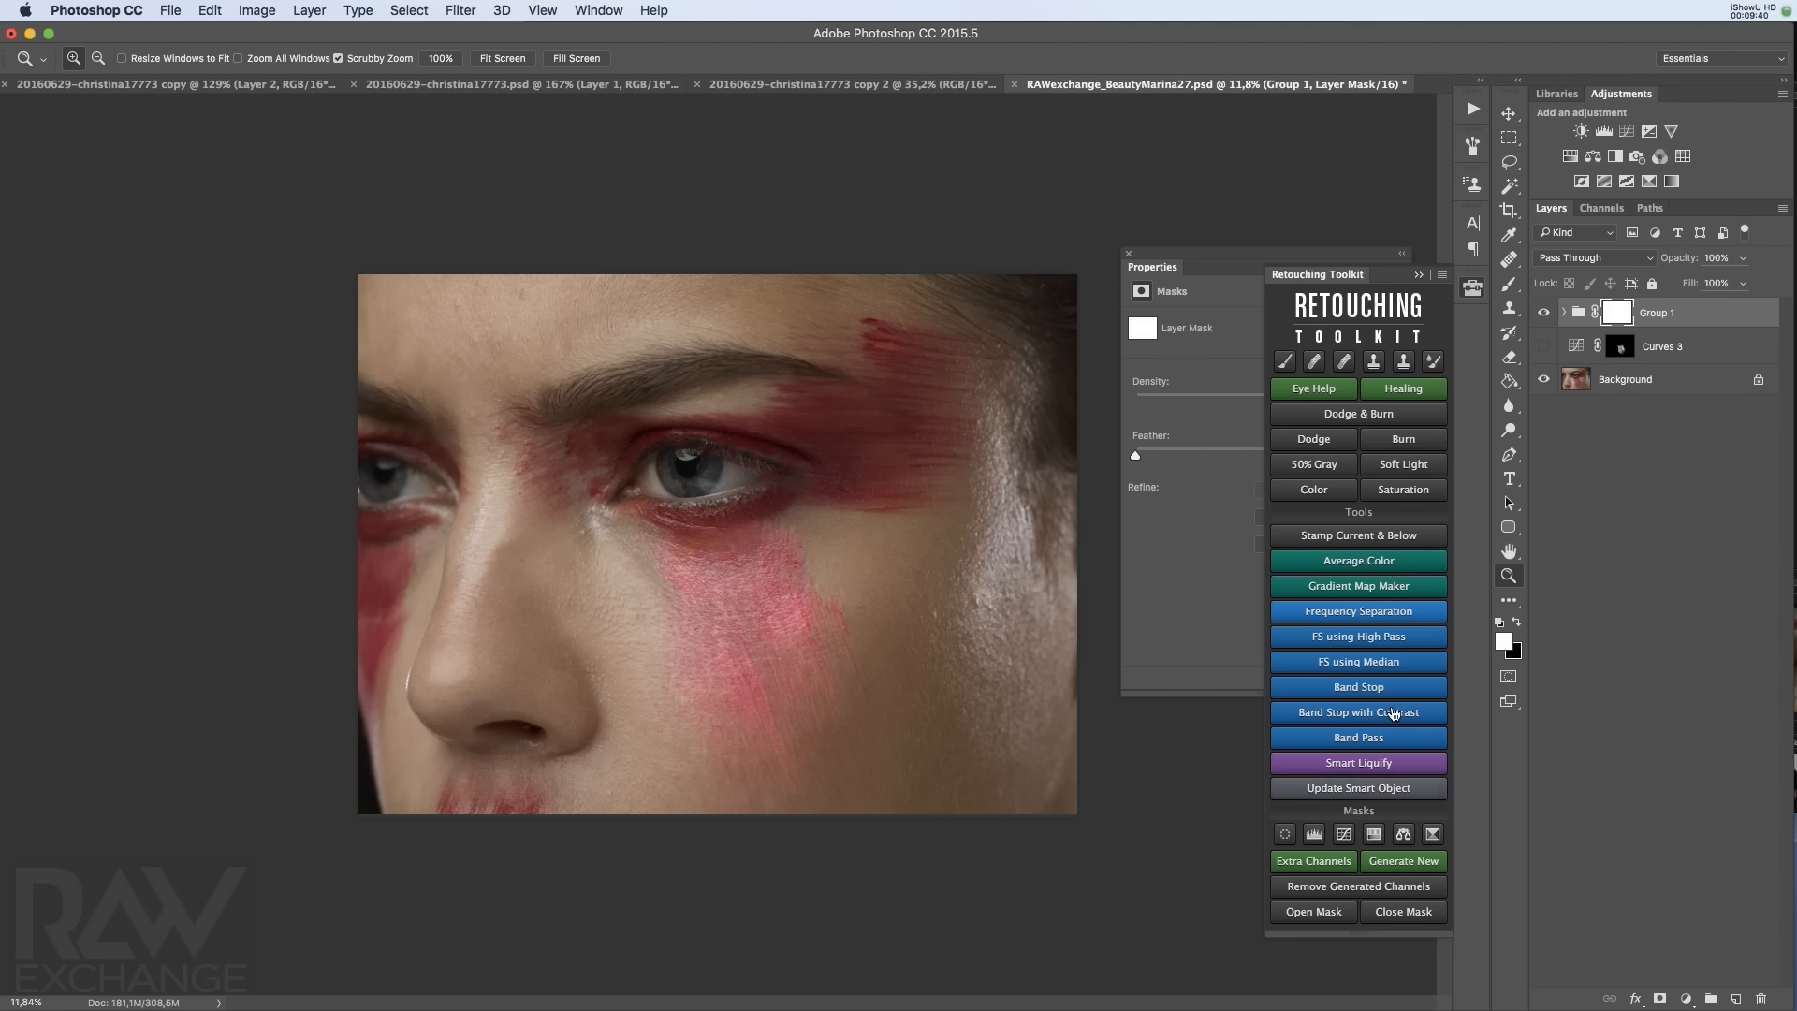
{"action": "left_click", "coordinate": [1417, 590]}
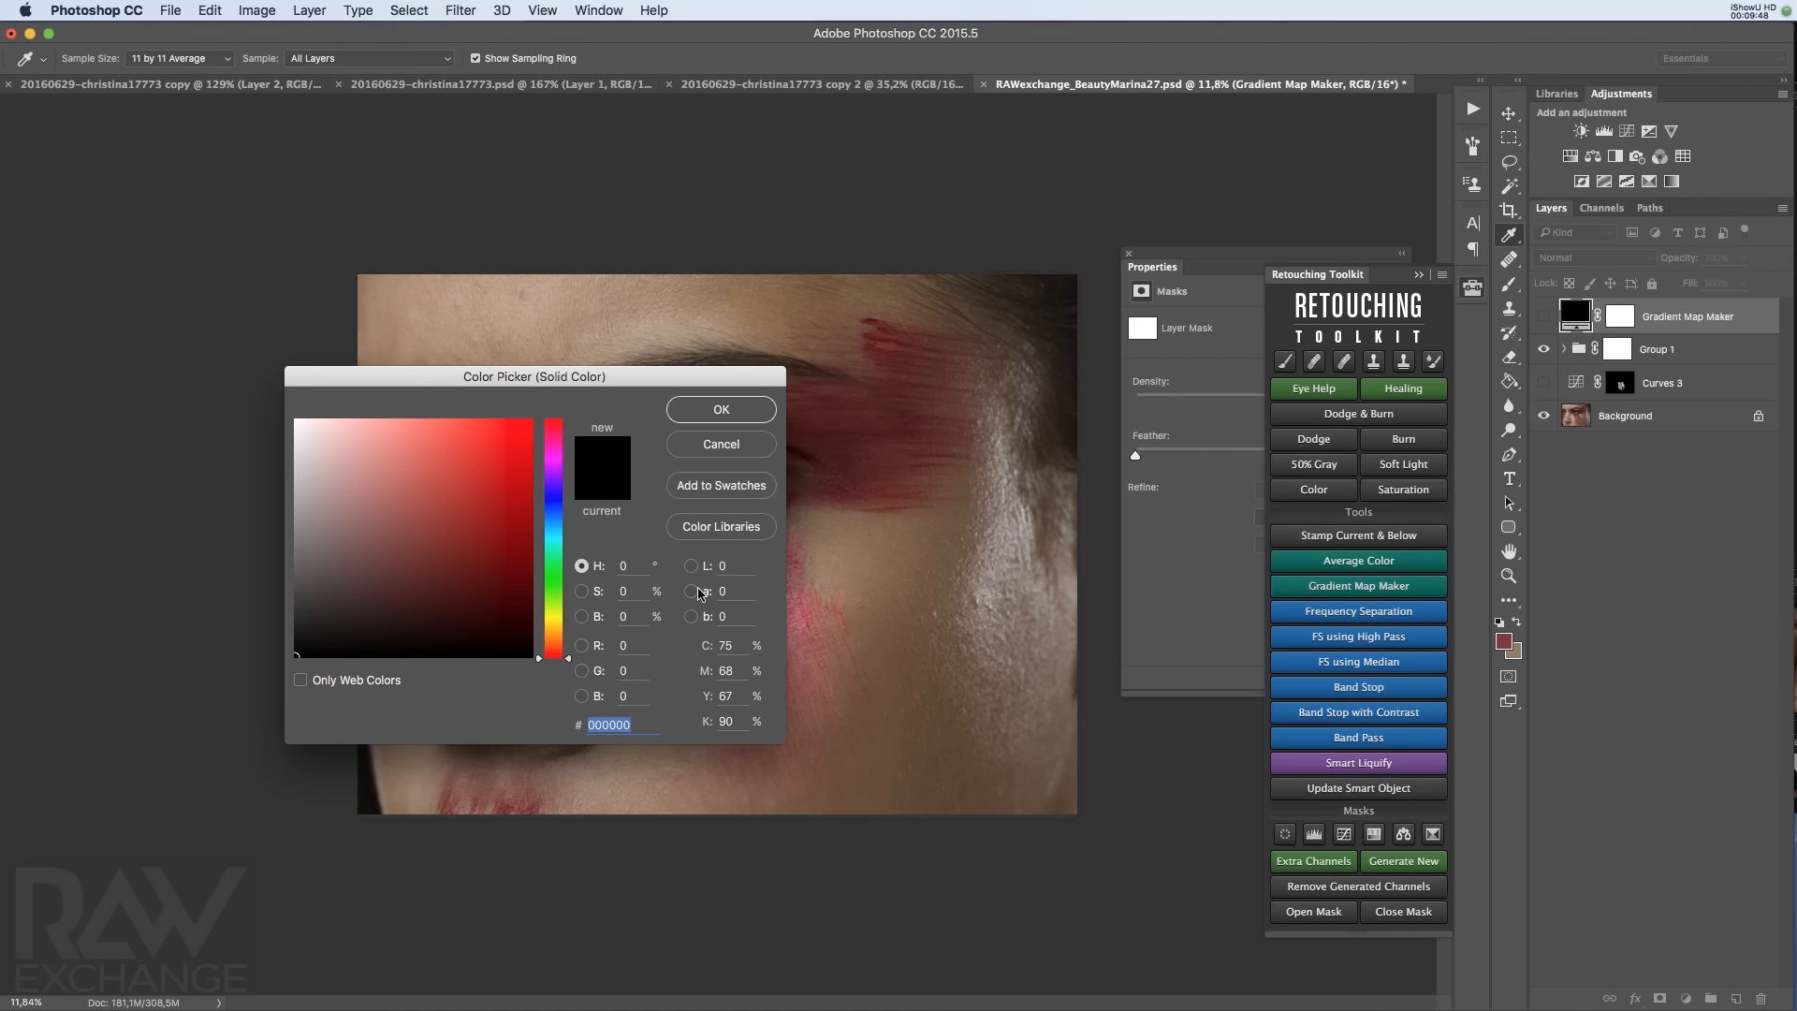
{"action": "left_click_drag", "start_coordinate": [646, 376], "coordinate": [367, 642]}
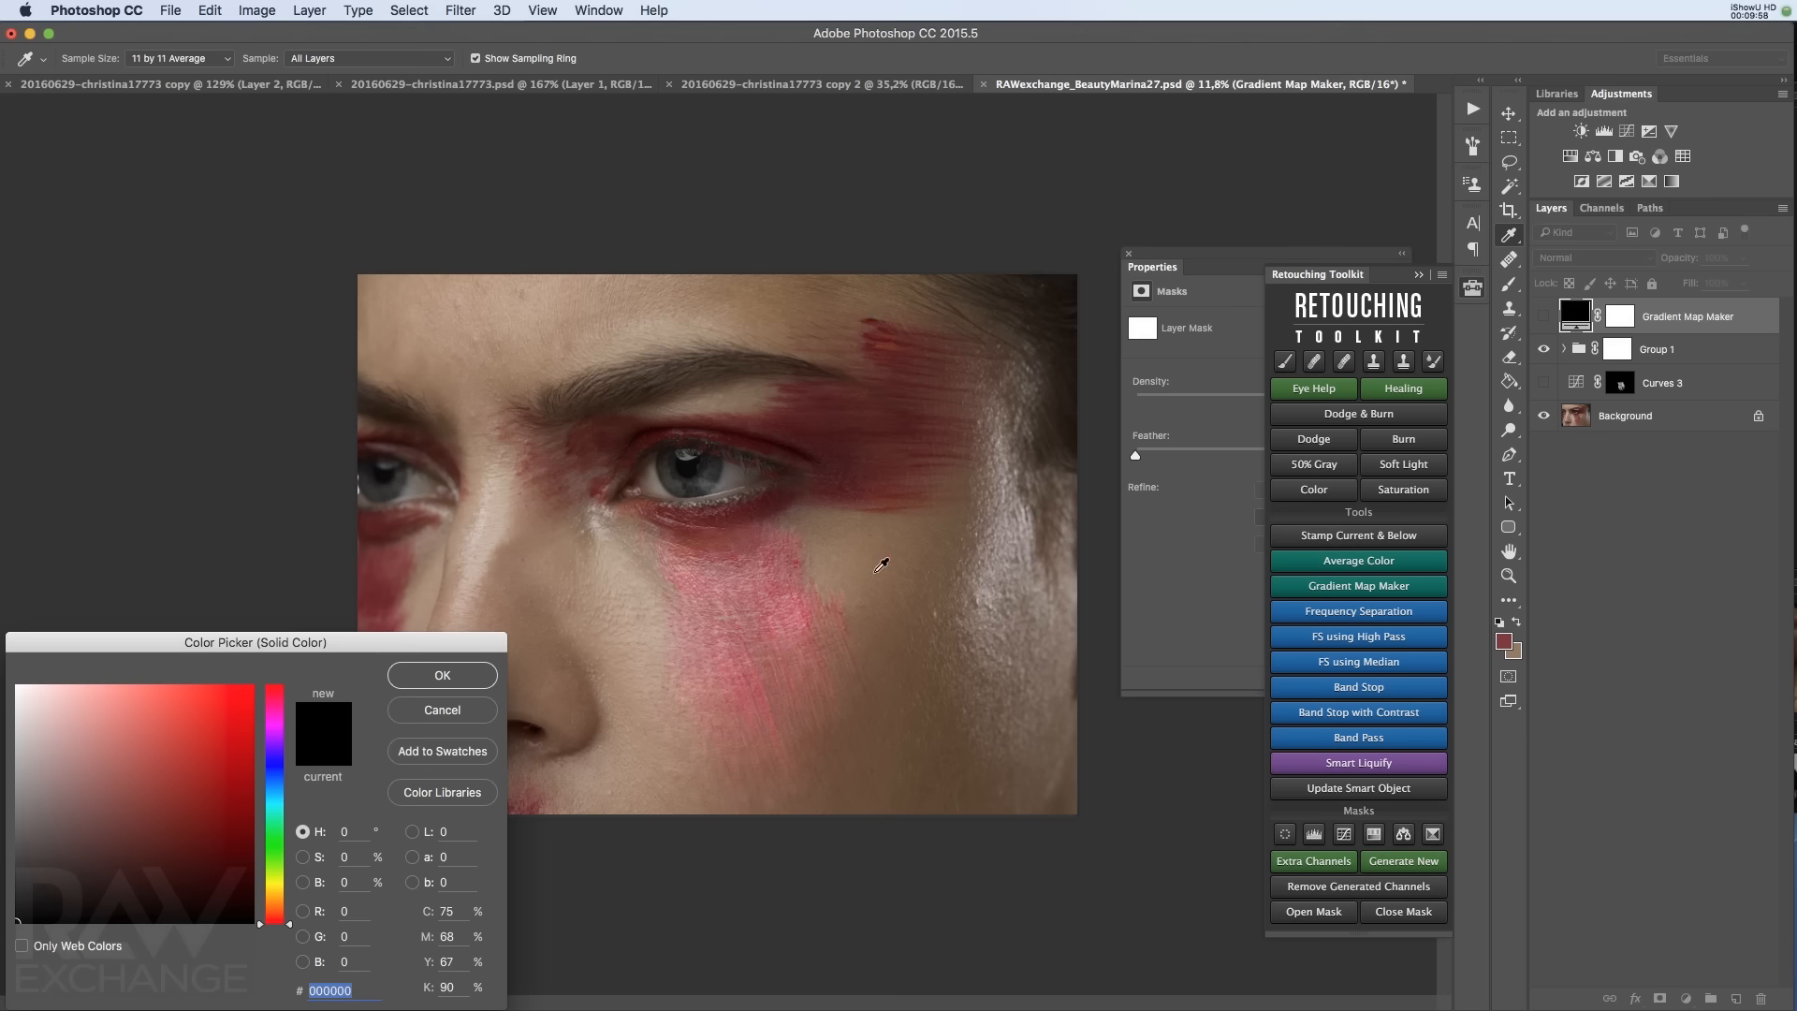
{"action": "left_click", "coordinate": [949, 572]}
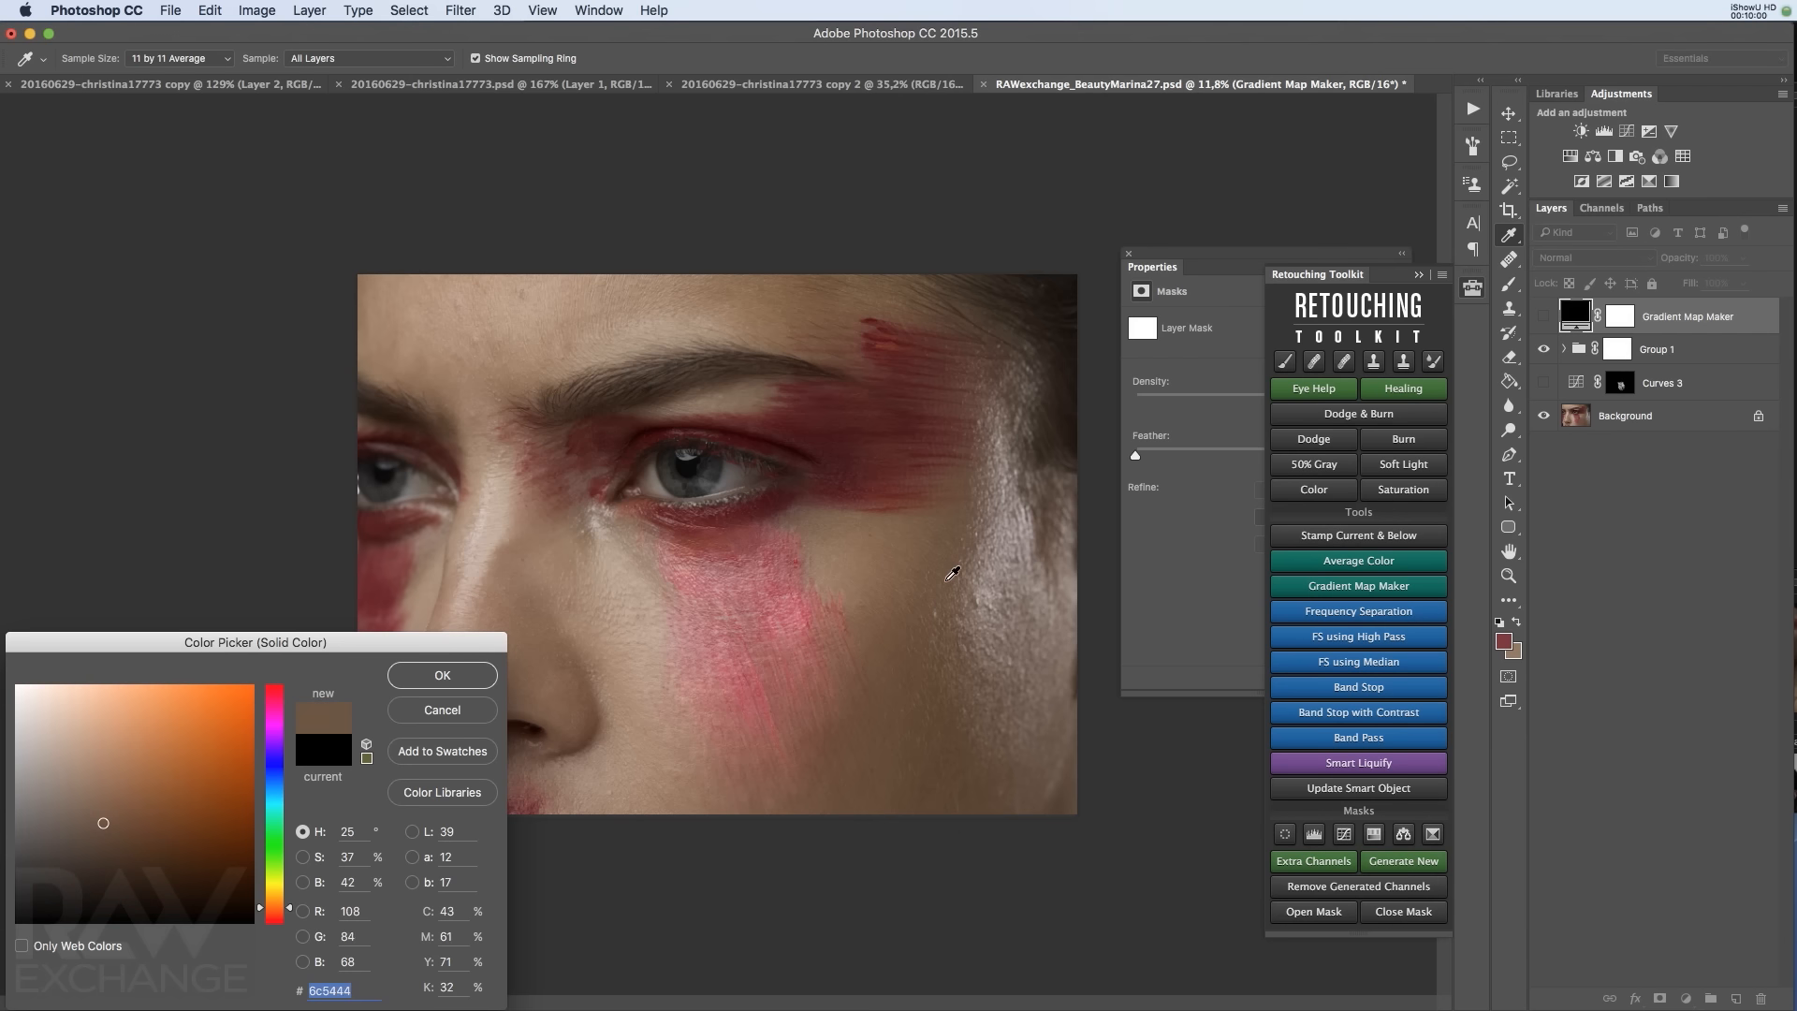
{"action": "left_click", "coordinate": [483, 680]}
{"action": "left_click", "coordinate": [870, 562]}
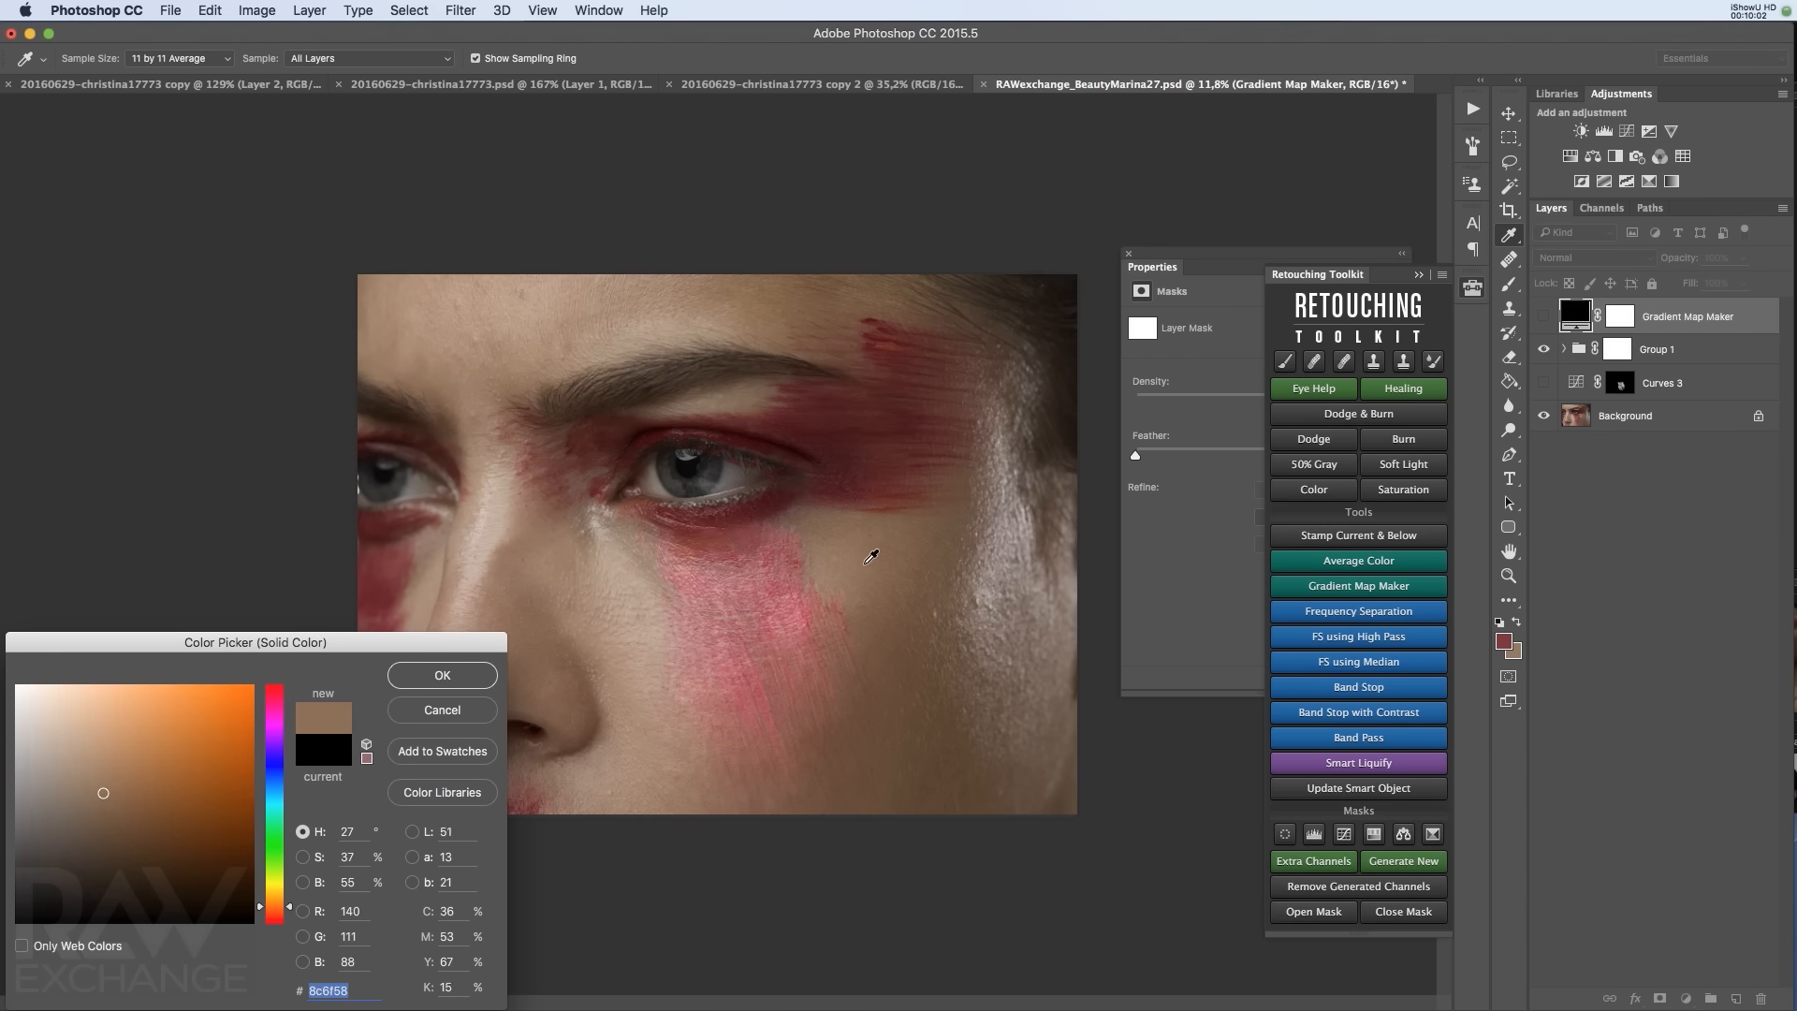
{"action": "left_click", "coordinate": [562, 604]}
{"action": "left_click", "coordinate": [650, 627]}
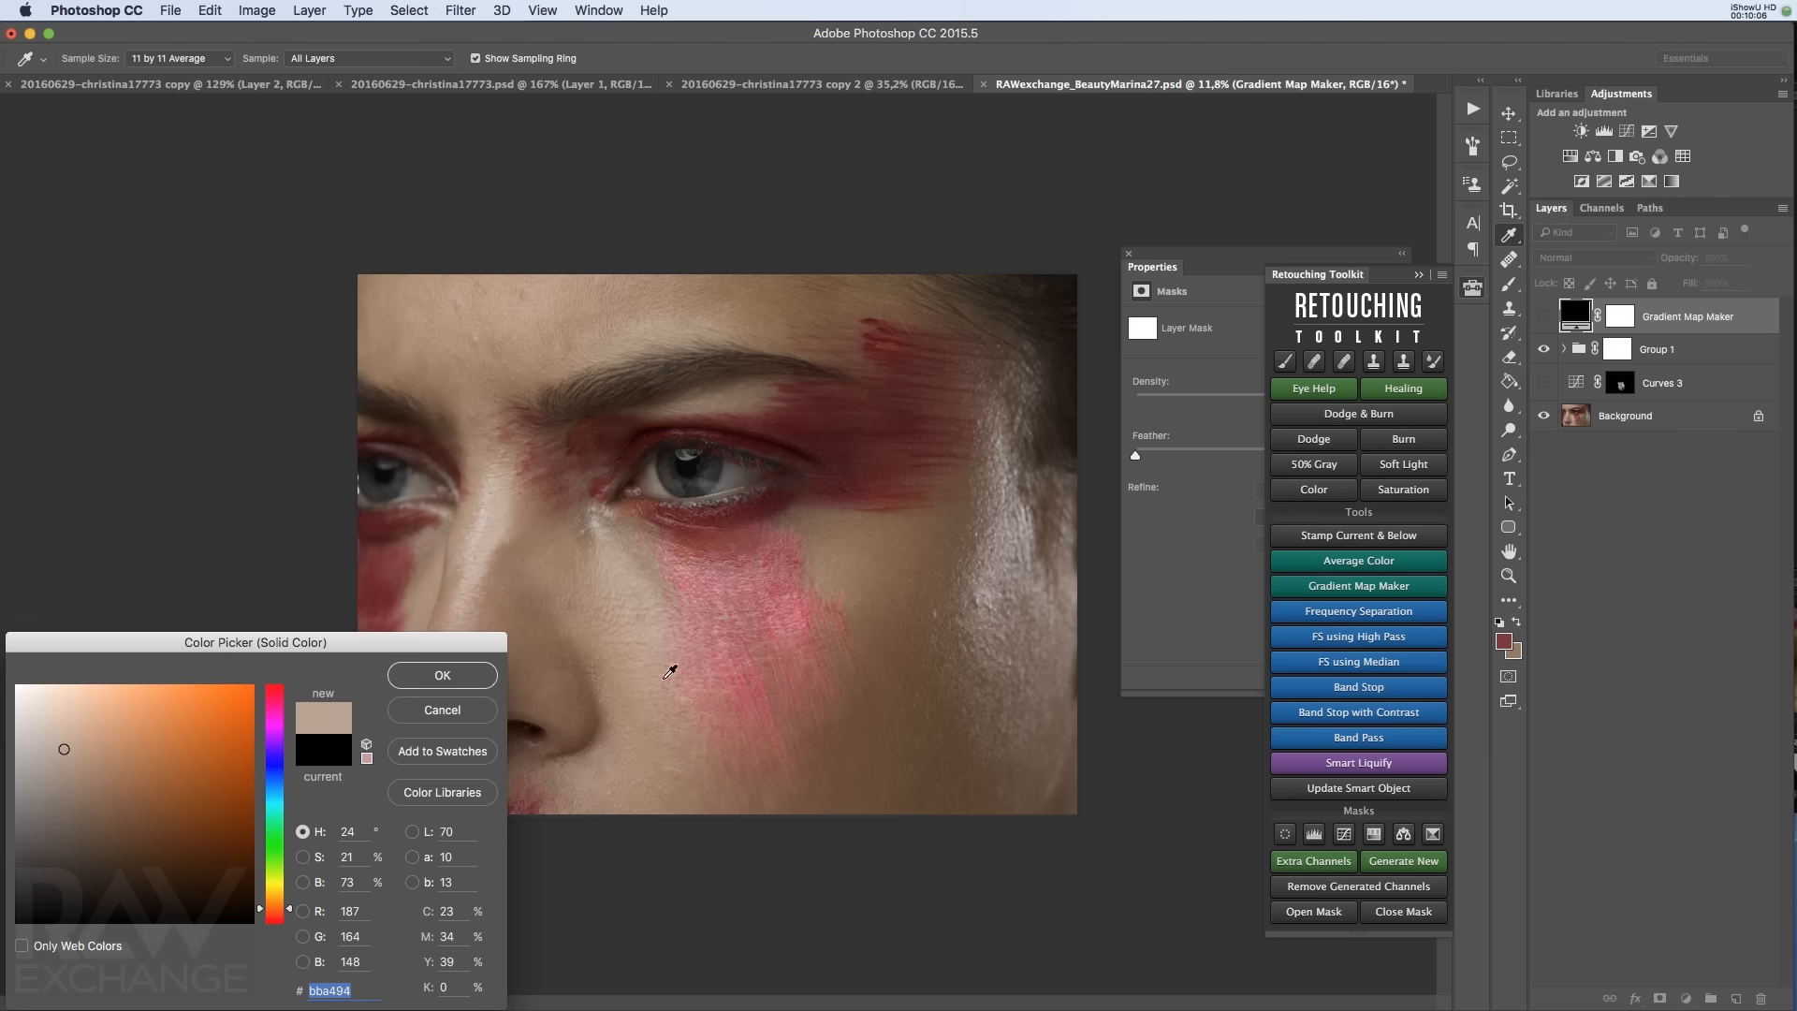
{"action": "left_click", "coordinate": [460, 681]}
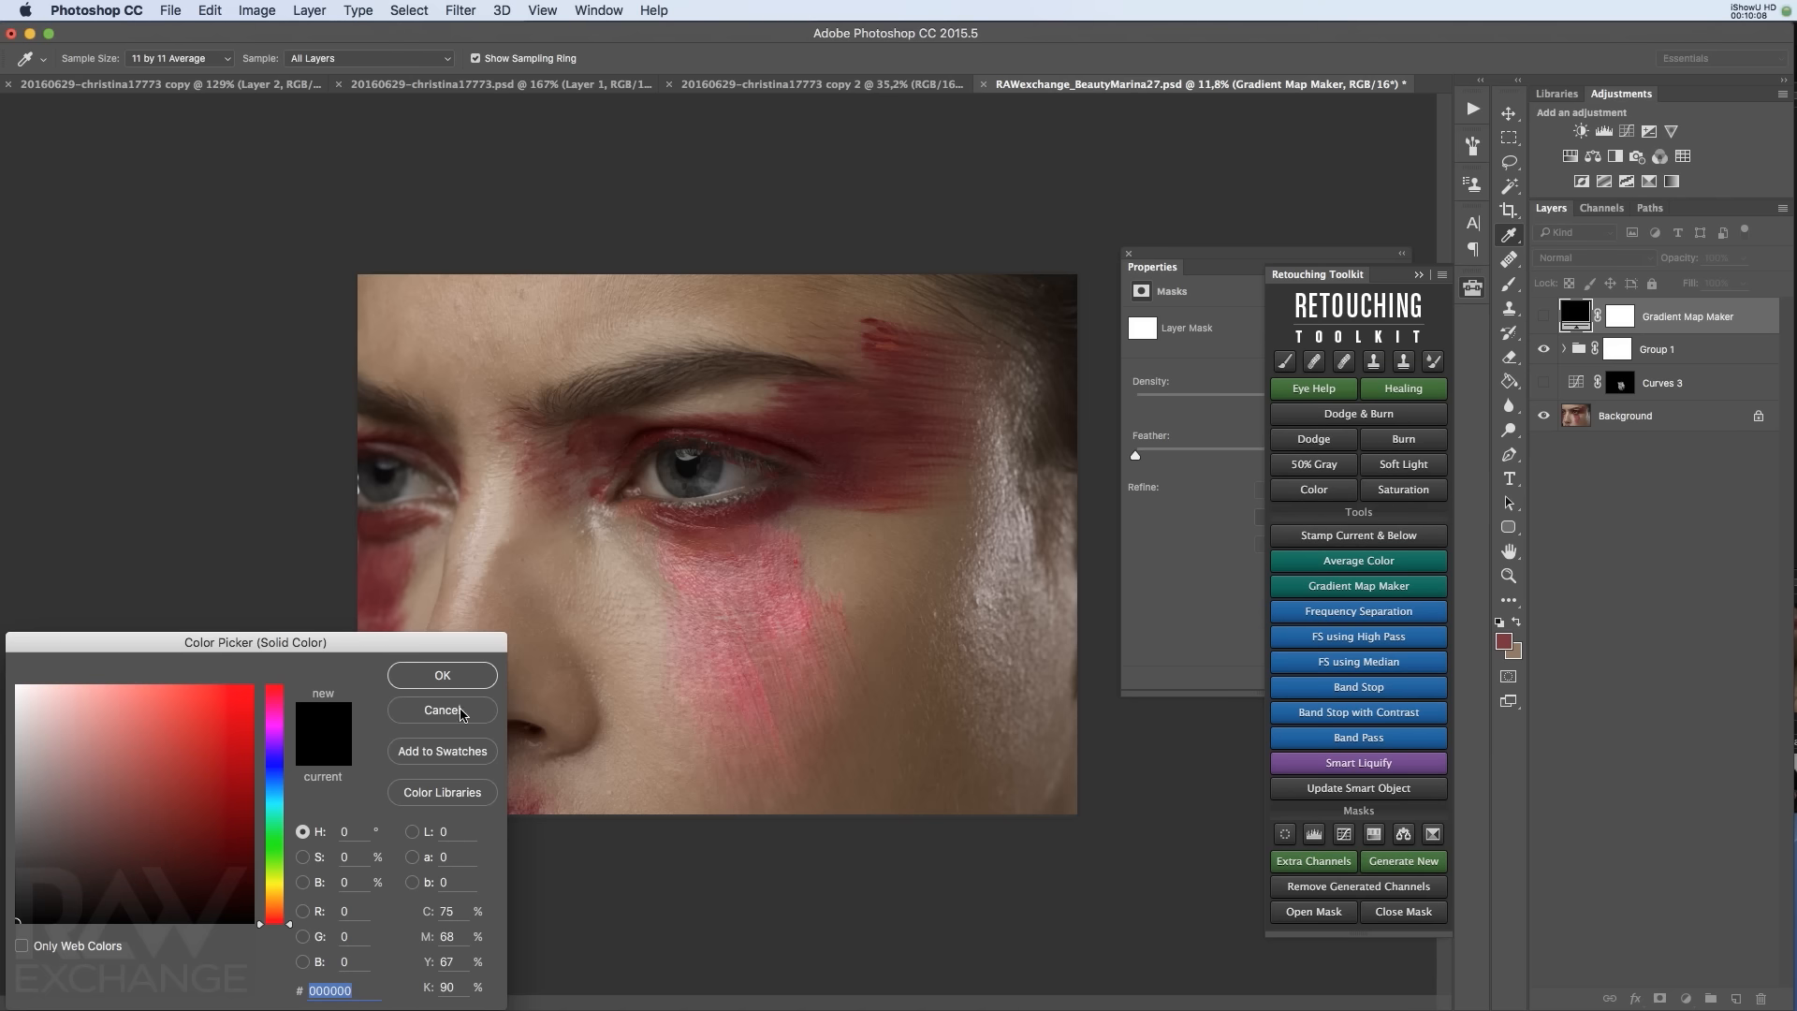
{"action": "left_click", "coordinate": [460, 712]}
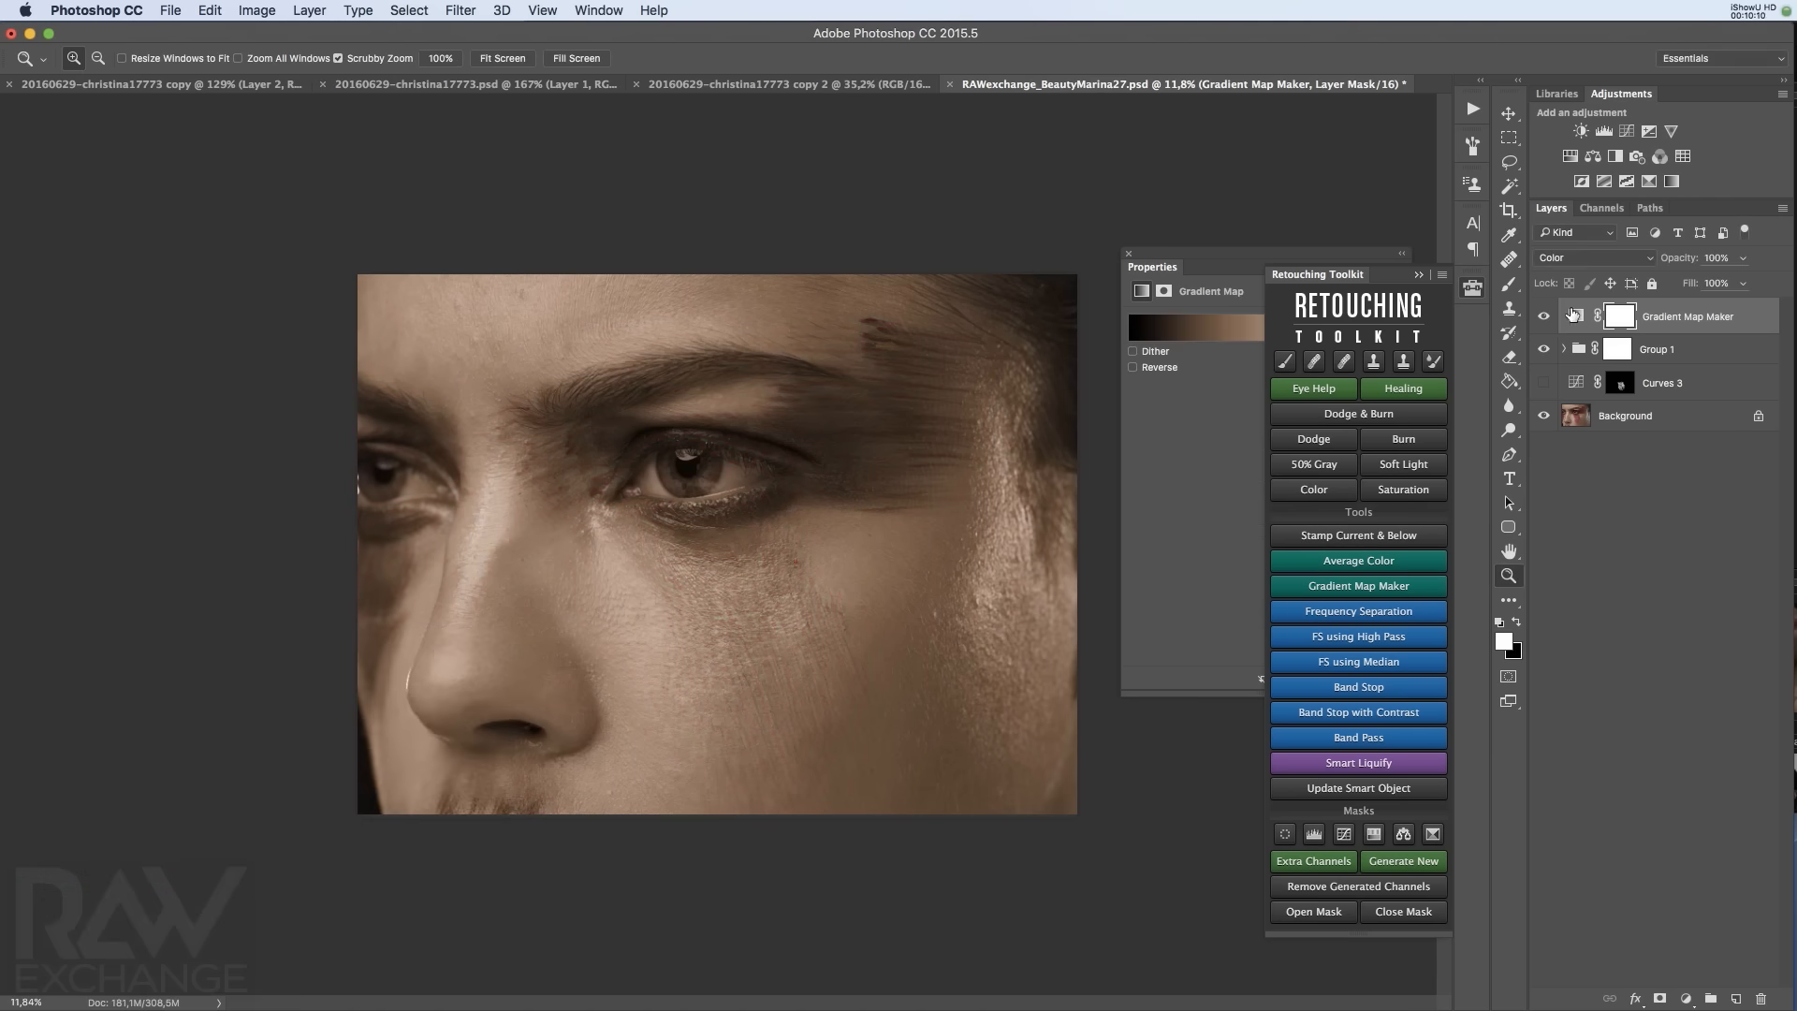
Inspect the generated gradient's color stops in the Gradient Editor without changing them, and close the adjustment's properties
{"action": "left_click", "coordinate": [1215, 391]}
{"action": "left_click", "coordinate": [1293, 331]}
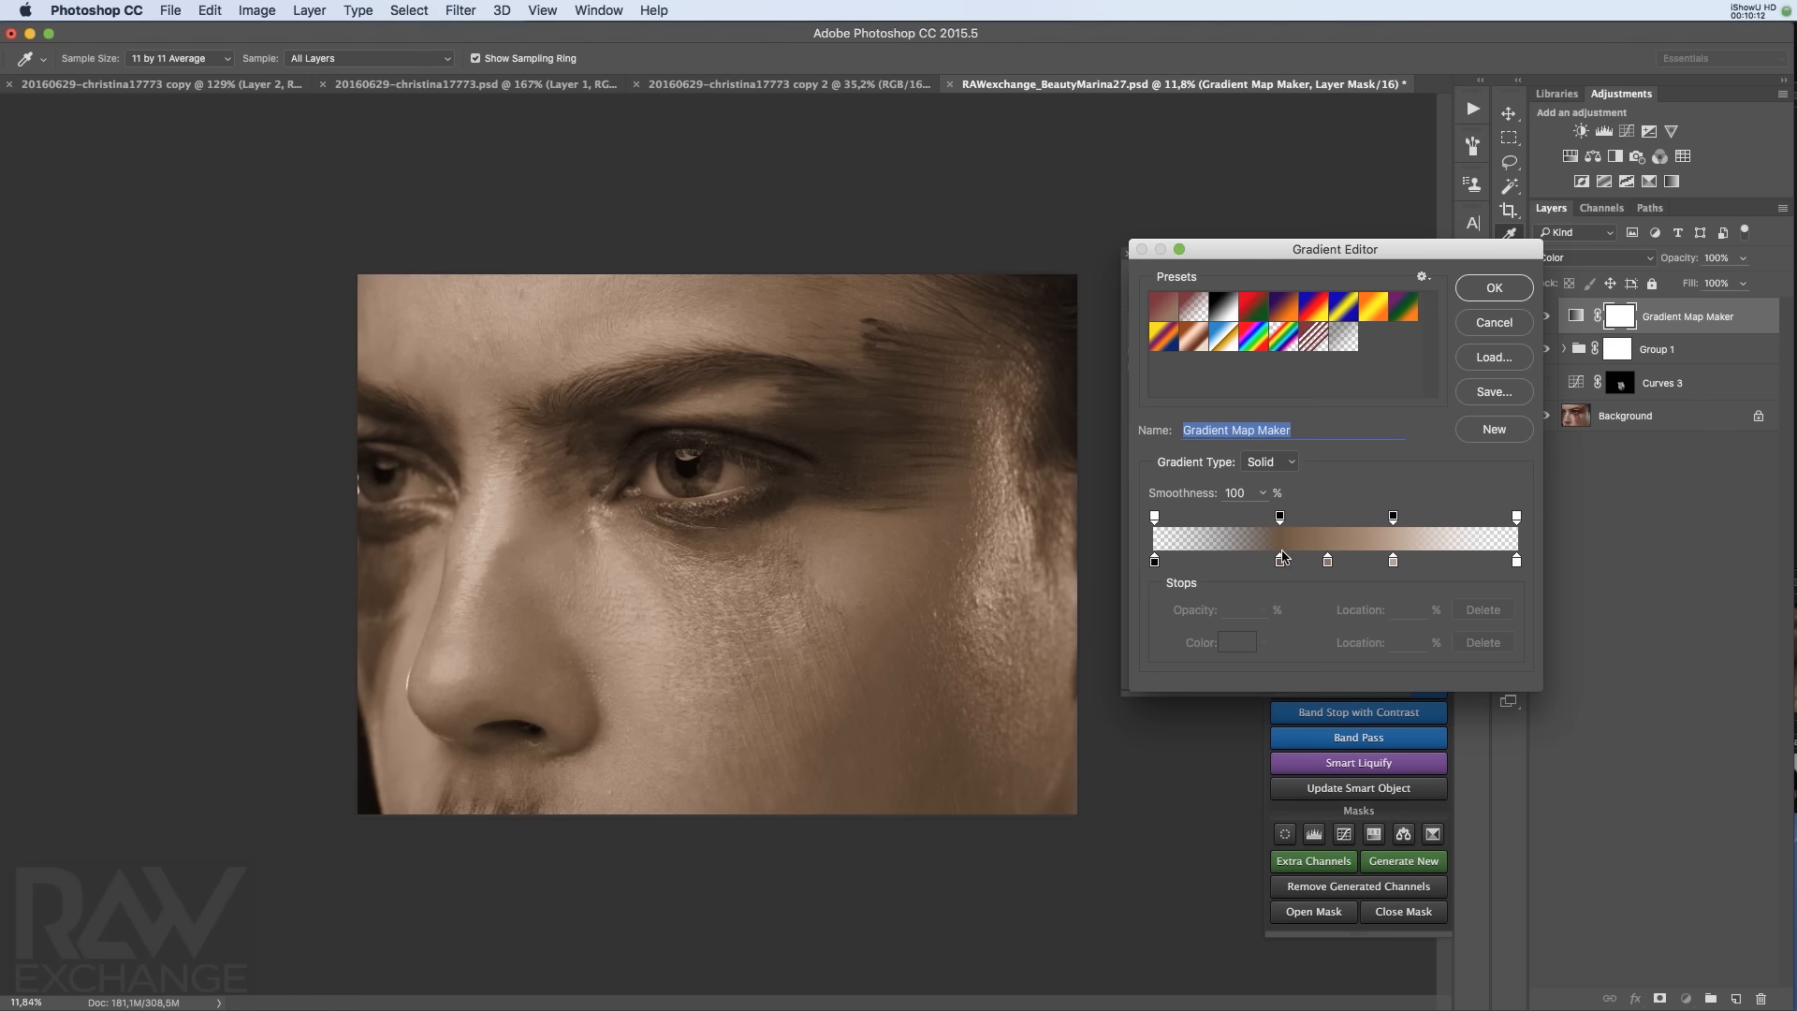
{"action": "left_click", "coordinate": [1494, 322]}
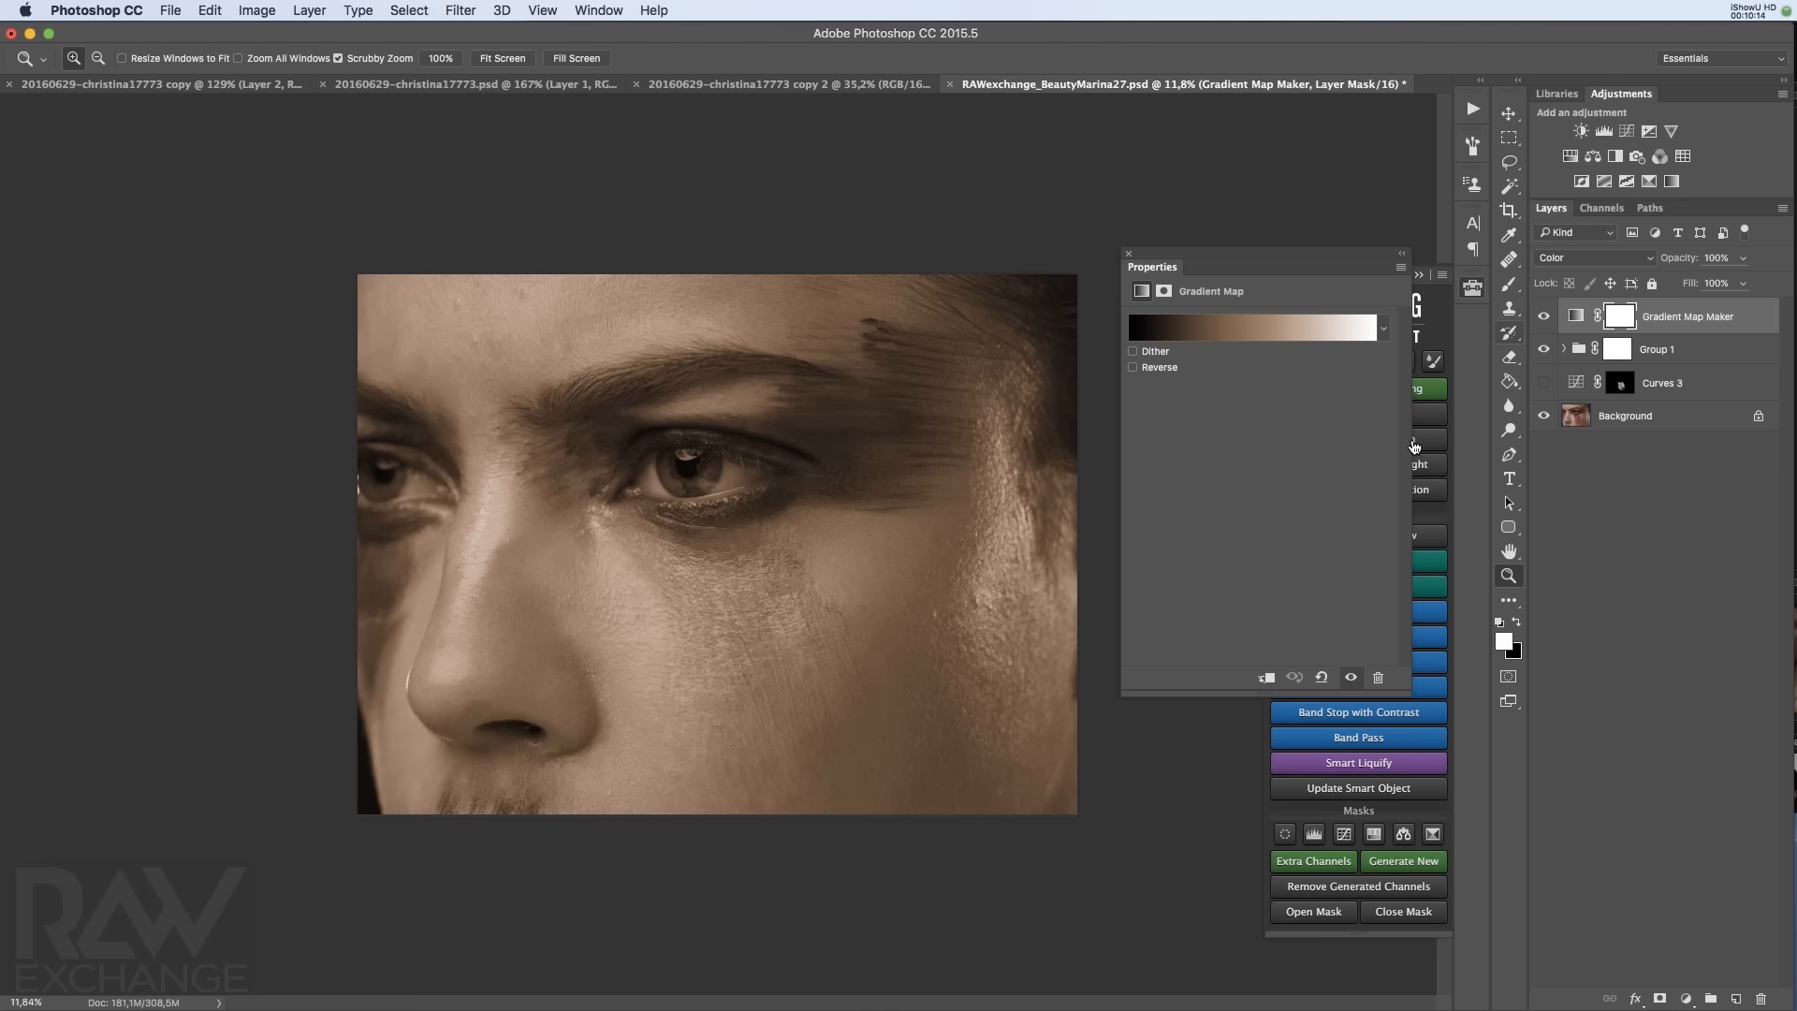
{"action": "left_click", "coordinate": [1129, 254]}
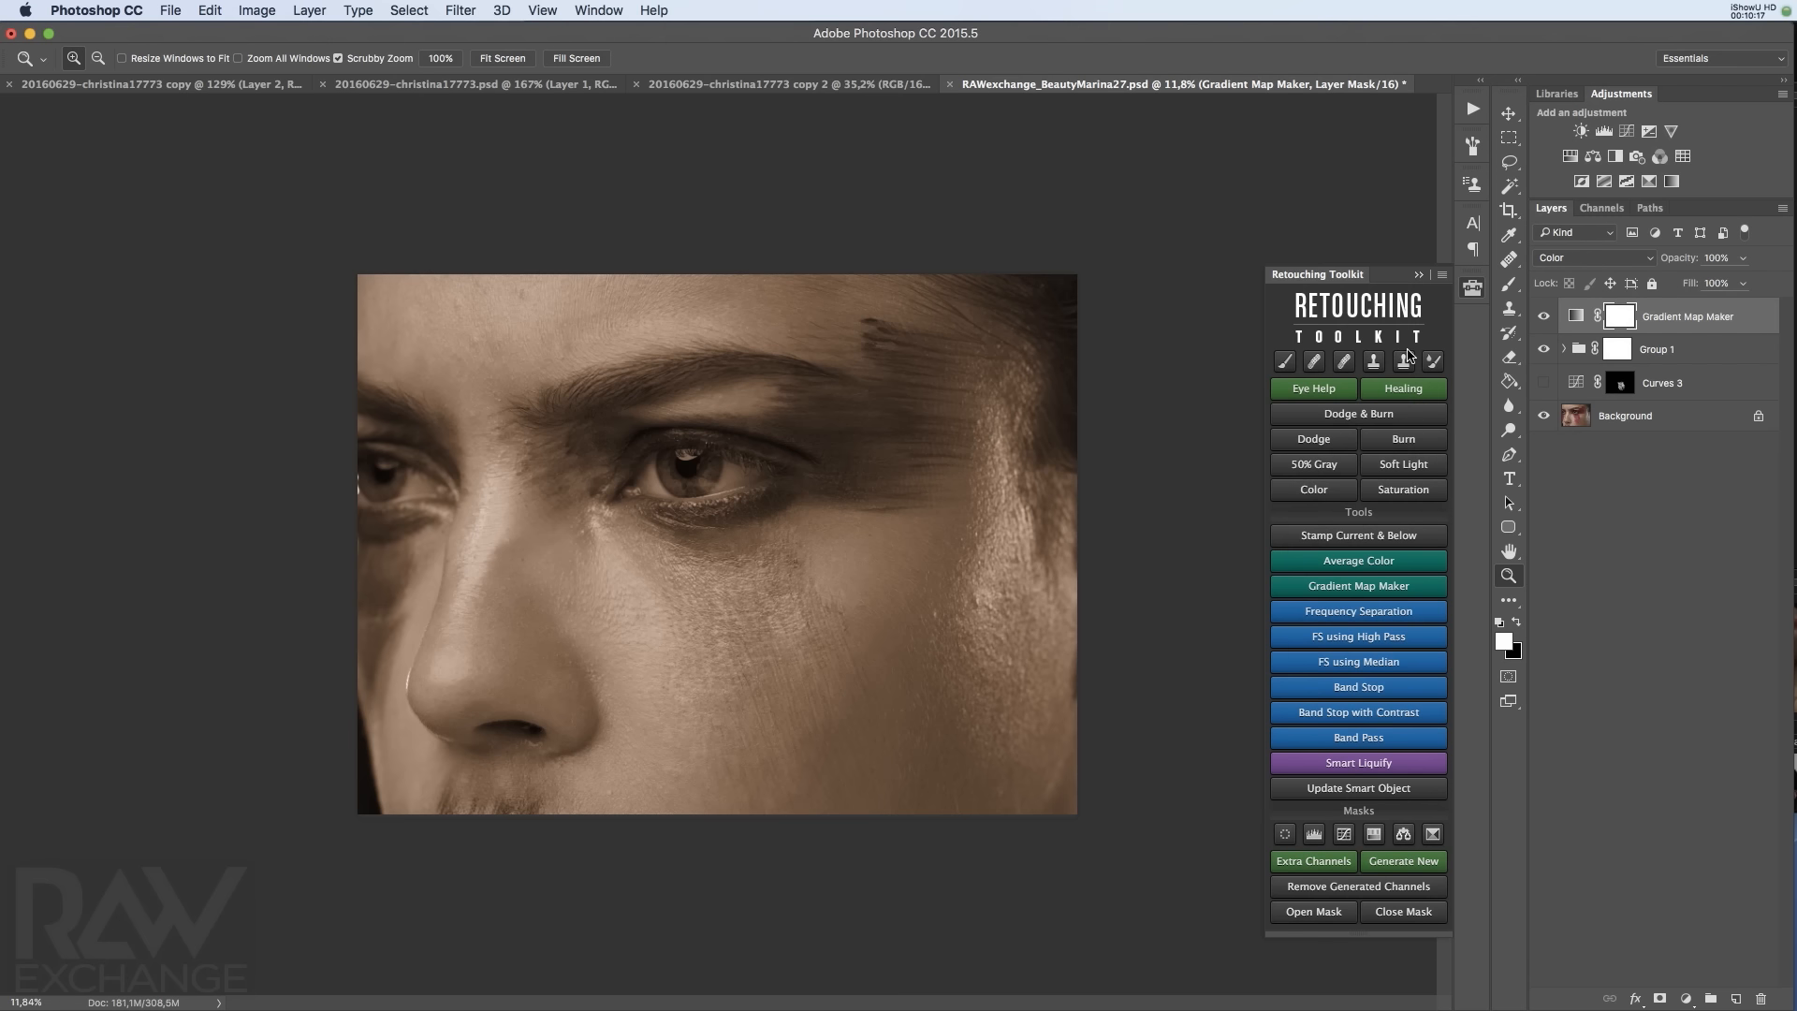
Compare the toned face with and without Group 1's Dodge & Burn layers
{"action": "left_click", "coordinate": [1587, 527]}
{"action": "left_click", "coordinate": [1544, 349]}
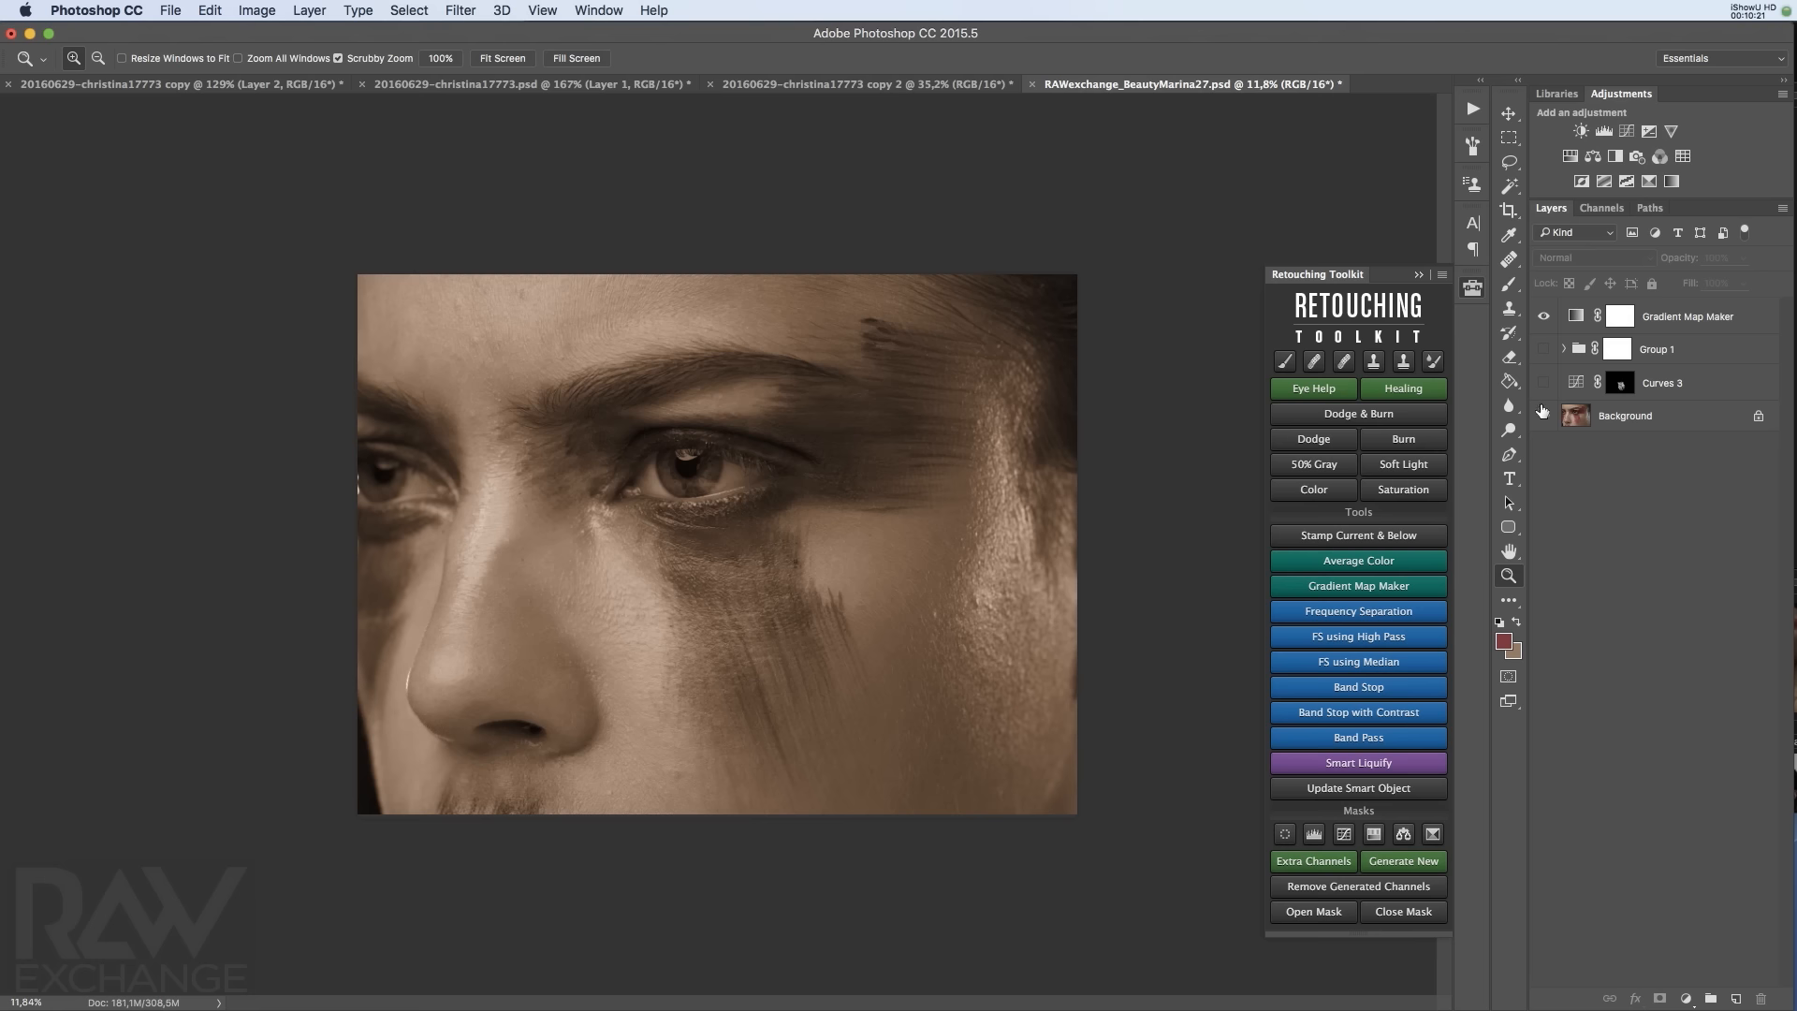
{"action": "left_click", "coordinate": [1545, 349]}
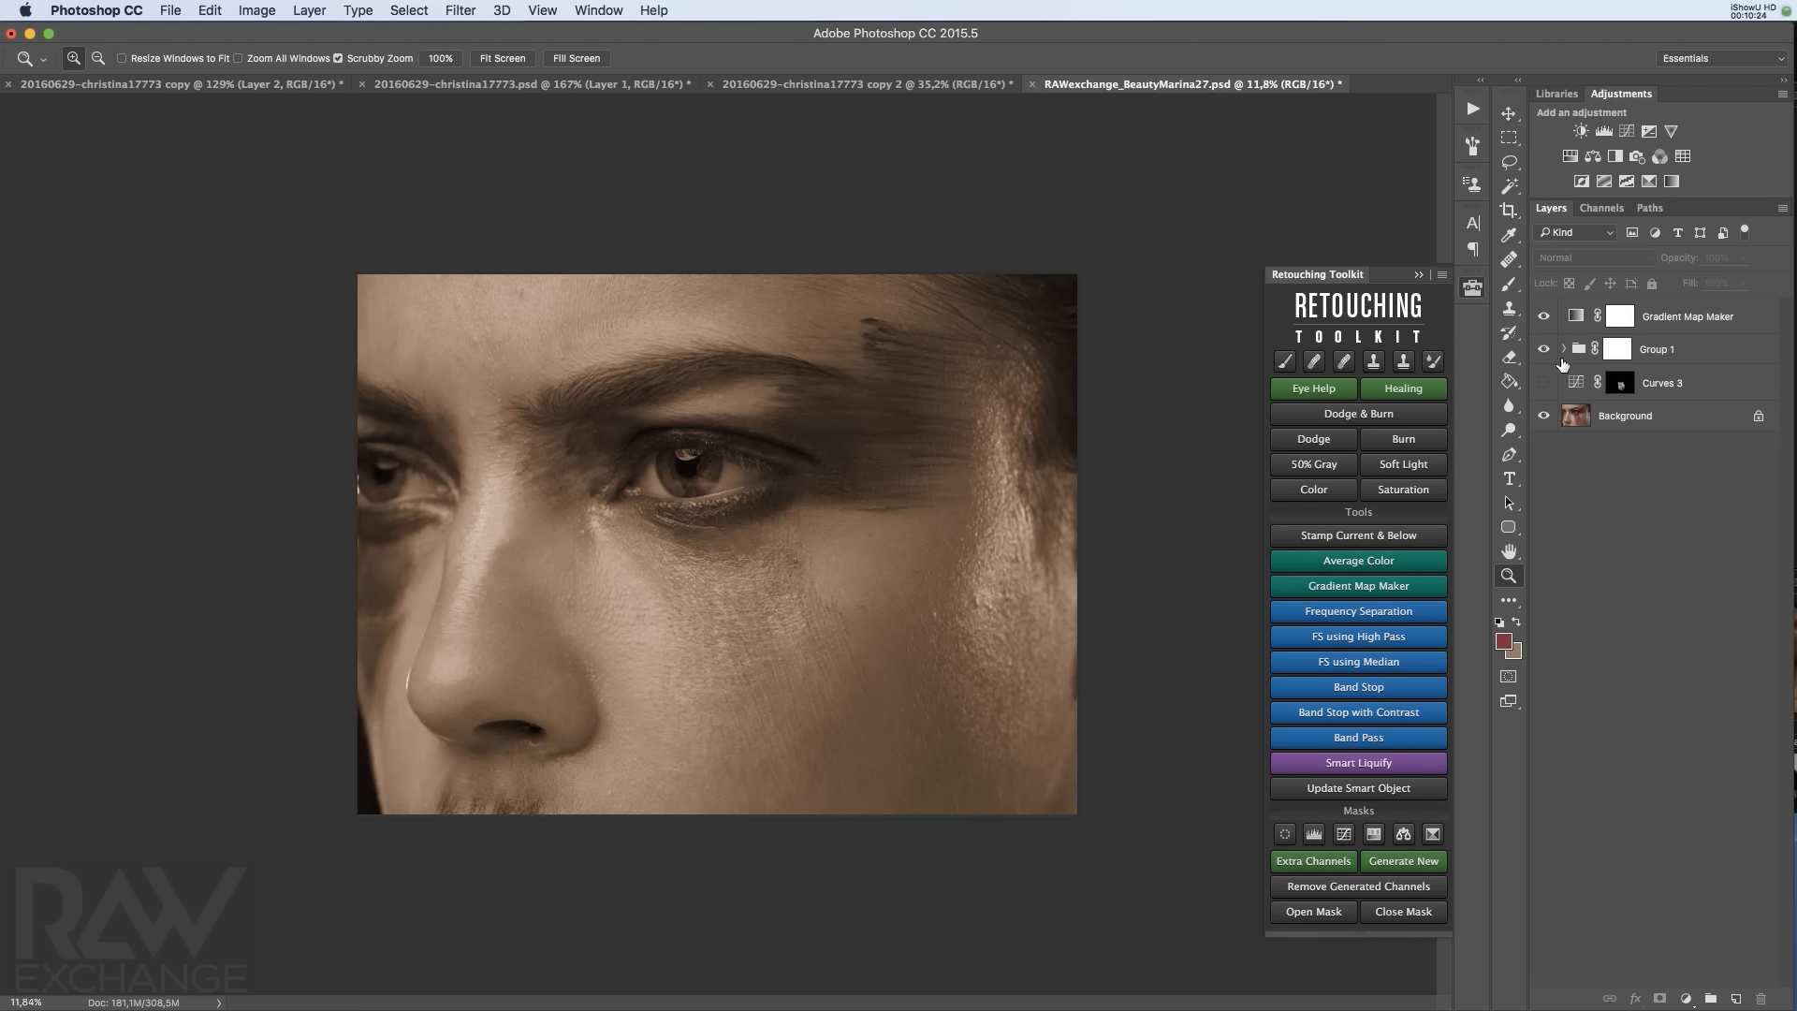
Invert the Gradient Map Maker mask and paint white over the red cheek patch with a 175 px brush at 4% flow
{"action": "left_click", "coordinate": [1622, 318]}
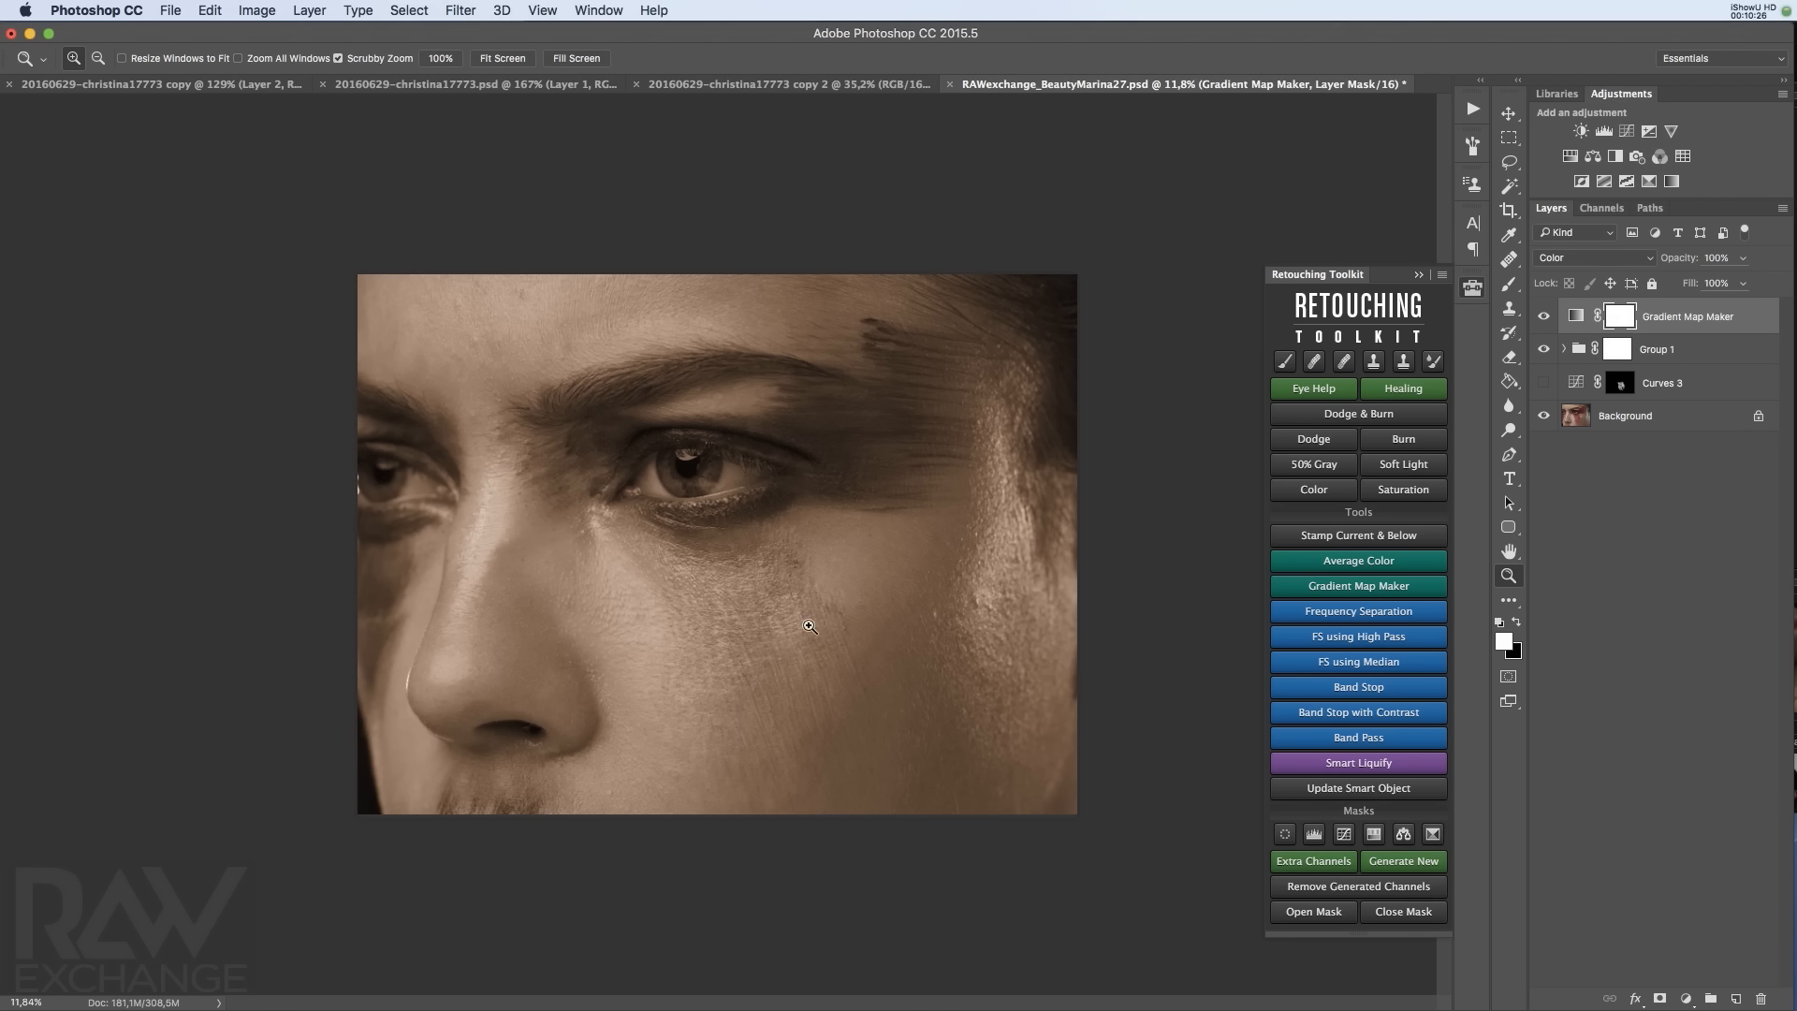
{"action": "key", "text": "super+i"}
{"action": "mouse_move", "coordinate": [760, 624]}
{"action": "left_mouse_down"}
{"action": "mouse_move", "coordinate": [983, 805]}
{"action": "mouse_move", "coordinate": [951, 862]}
{"action": "left_mouse_up"}
{"action": "key", "text": "b"}
{"action": "mouse_move", "coordinate": [618, 658]}
{"action": "left_mouse_down"}
{"action": "mouse_move", "coordinate": [590, 708]}
{"action": "mouse_move", "coordinate": [614, 664]}
{"action": "mouse_move", "coordinate": [658, 733]}
{"action": "mouse_move", "coordinate": [664, 593]}
{"action": "mouse_move", "coordinate": [606, 474]}
{"action": "mouse_move", "coordinate": [581, 519]}
{"action": "mouse_move", "coordinate": [687, 561]}
{"action": "left_mouse_up"}
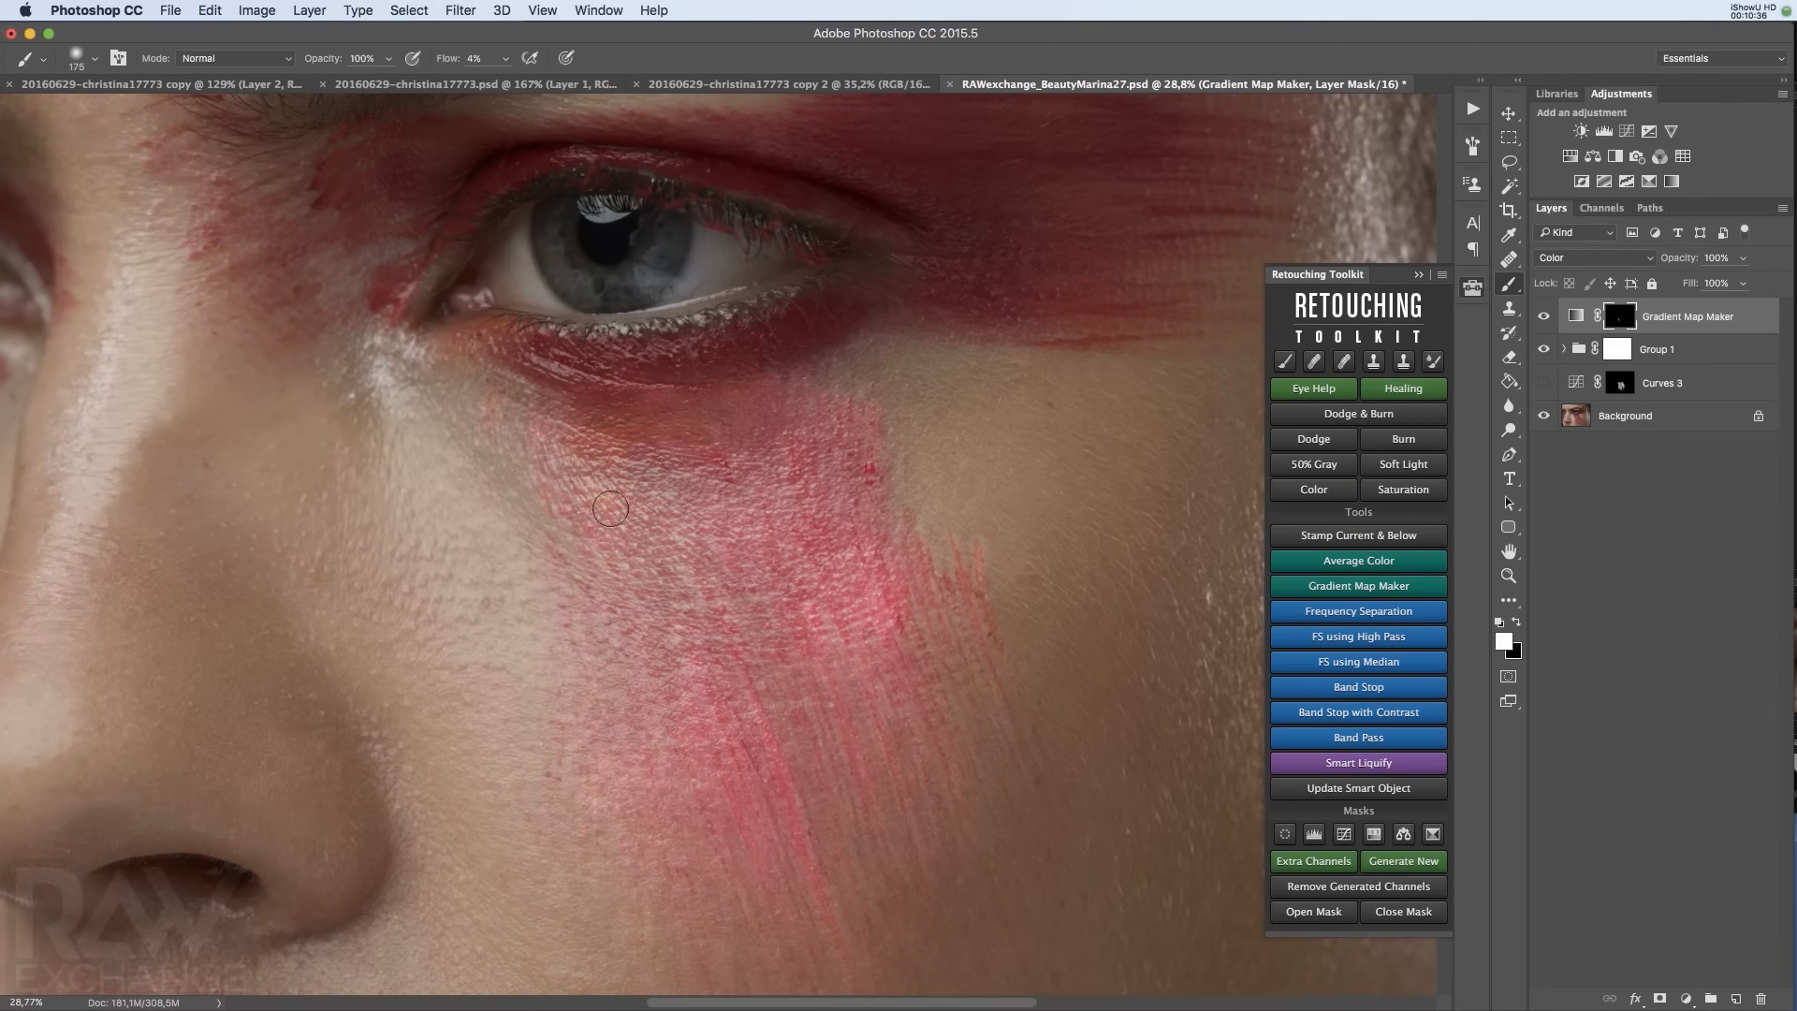
{"action": "mouse_move", "coordinate": [548, 451]}
{"action": "left_mouse_down"}
{"action": "mouse_move", "coordinate": [593, 657]}
{"action": "mouse_move", "coordinate": [578, 690]}
{"action": "mouse_move", "coordinate": [657, 817]}
{"action": "mouse_move", "coordinate": [629, 851]}
{"action": "mouse_move", "coordinate": [660, 862]}
{"action": "mouse_move", "coordinate": [678, 682]}
{"action": "left_mouse_up"}
{"action": "left_click_drag", "start_coordinate": [653, 524], "coordinate": [799, 668]}
{"action": "left_click_drag", "start_coordinate": [767, 666], "coordinate": [815, 853]}
{"action": "left_click_drag", "start_coordinate": [869, 905], "coordinate": [880, 769]}
{"action": "mouse_move", "coordinate": [861, 555]}
{"action": "left_mouse_down"}
{"action": "mouse_move", "coordinate": [791, 407]}
{"action": "mouse_move", "coordinate": [905, 509]}
{"action": "mouse_move", "coordinate": [943, 727]}
{"action": "mouse_move", "coordinate": [784, 809]}
{"action": "left_mouse_up"}
Examine the cheek at several zoom levels and compare it with Group 1 and the Gradient Map Maker layer hidden
{"action": "key", "text": "z"}
{"action": "left_click_drag", "start_coordinate": [928, 722], "coordinate": [811, 708]}
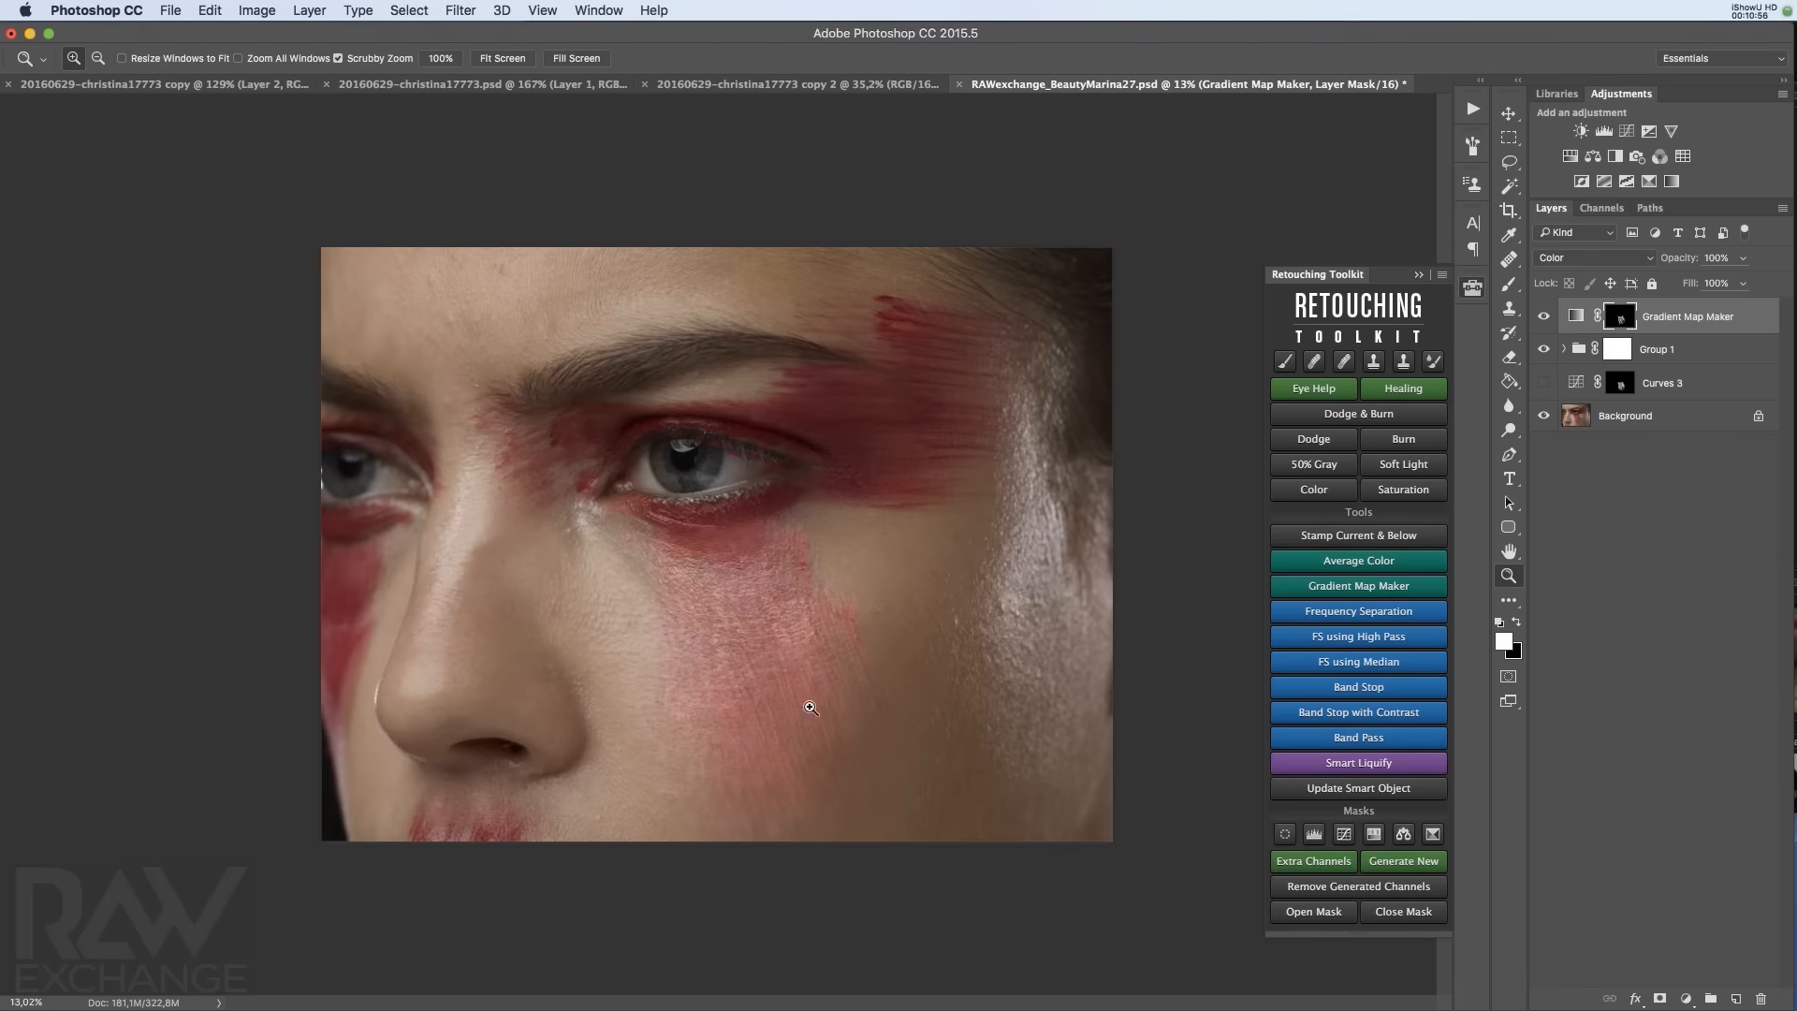
{"action": "left_click_drag", "start_coordinate": [1008, 767], "coordinate": [1078, 720]}
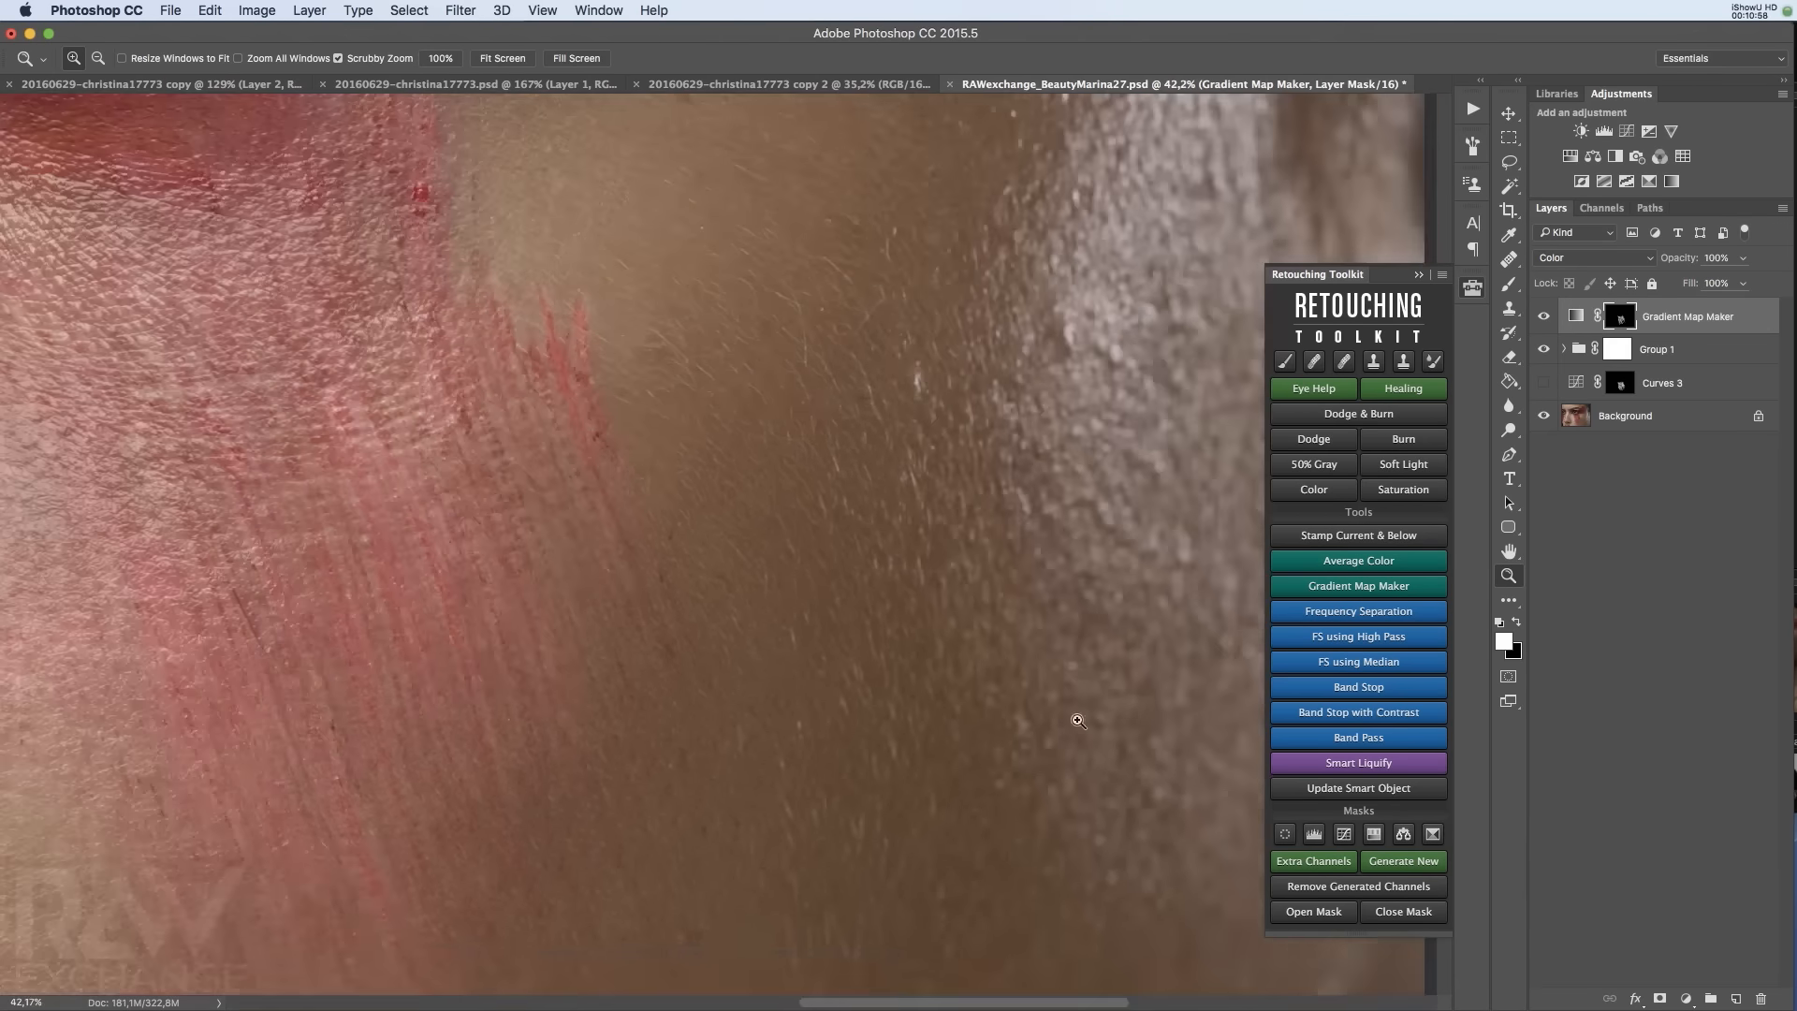
{"action": "left_click_drag", "start_coordinate": [920, 603], "coordinate": [748, 551]}
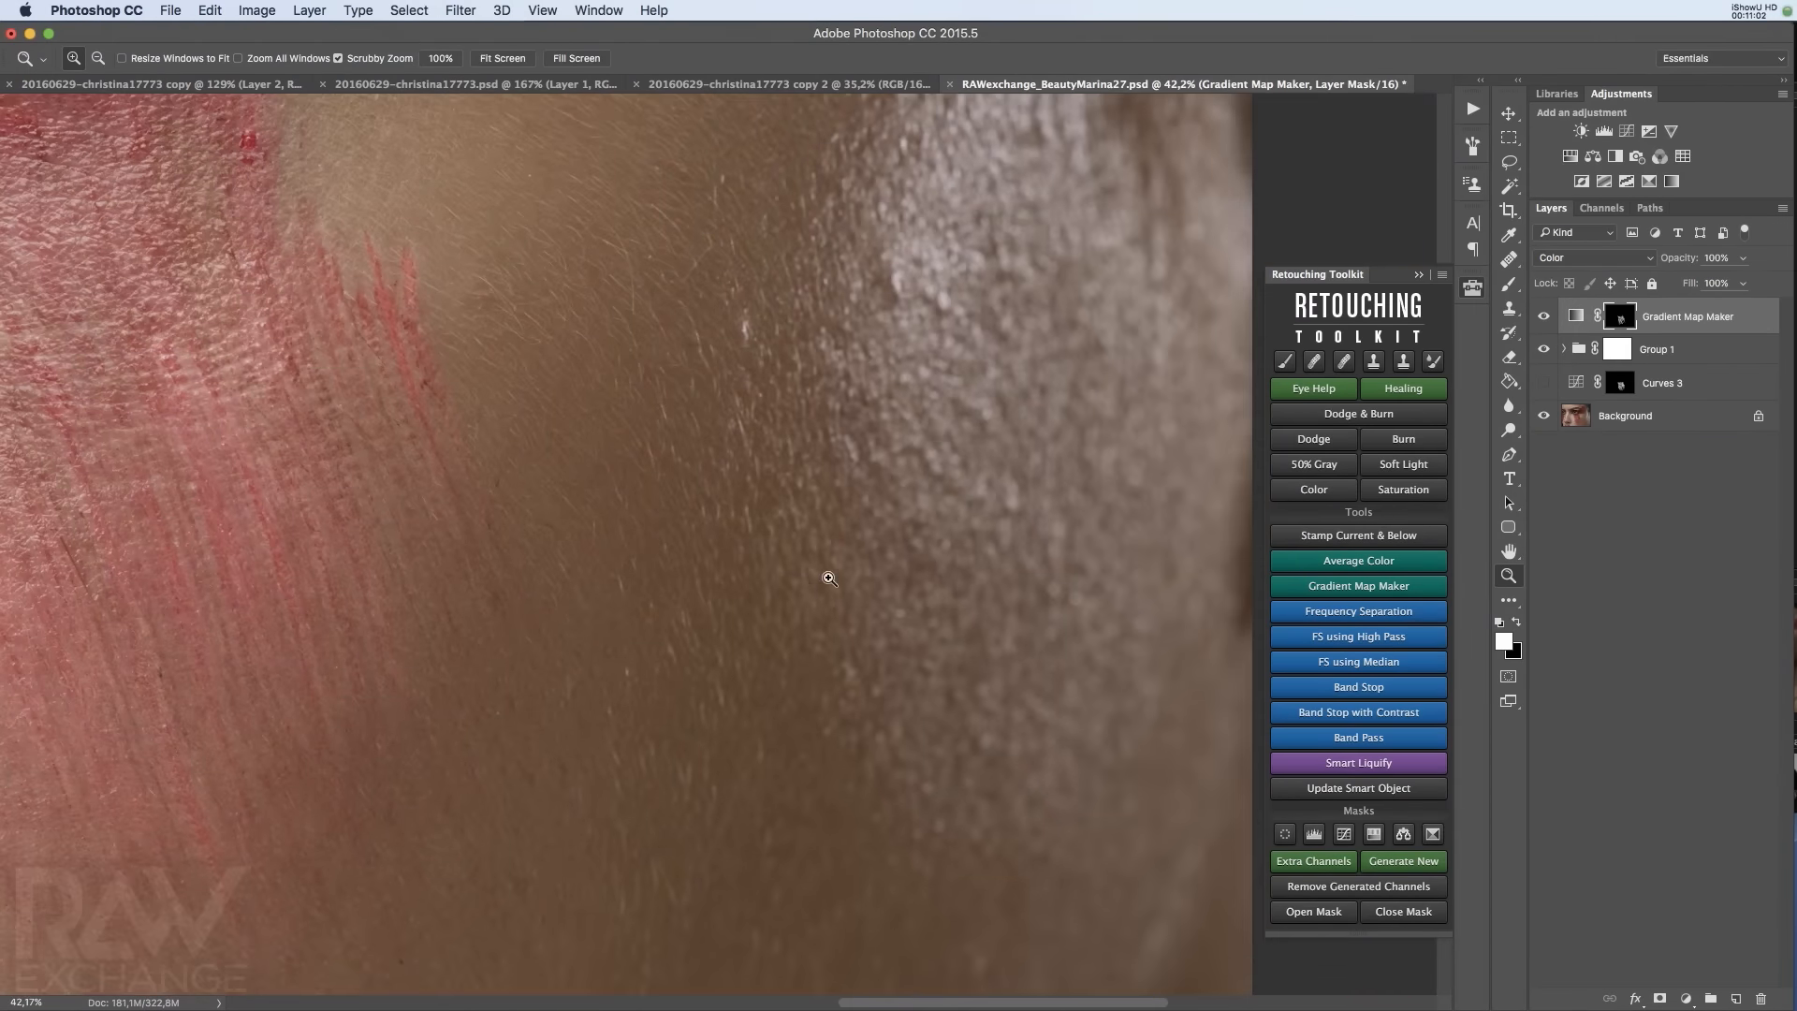
{"action": "left_click_drag", "start_coordinate": [838, 577], "coordinate": [814, 590]}
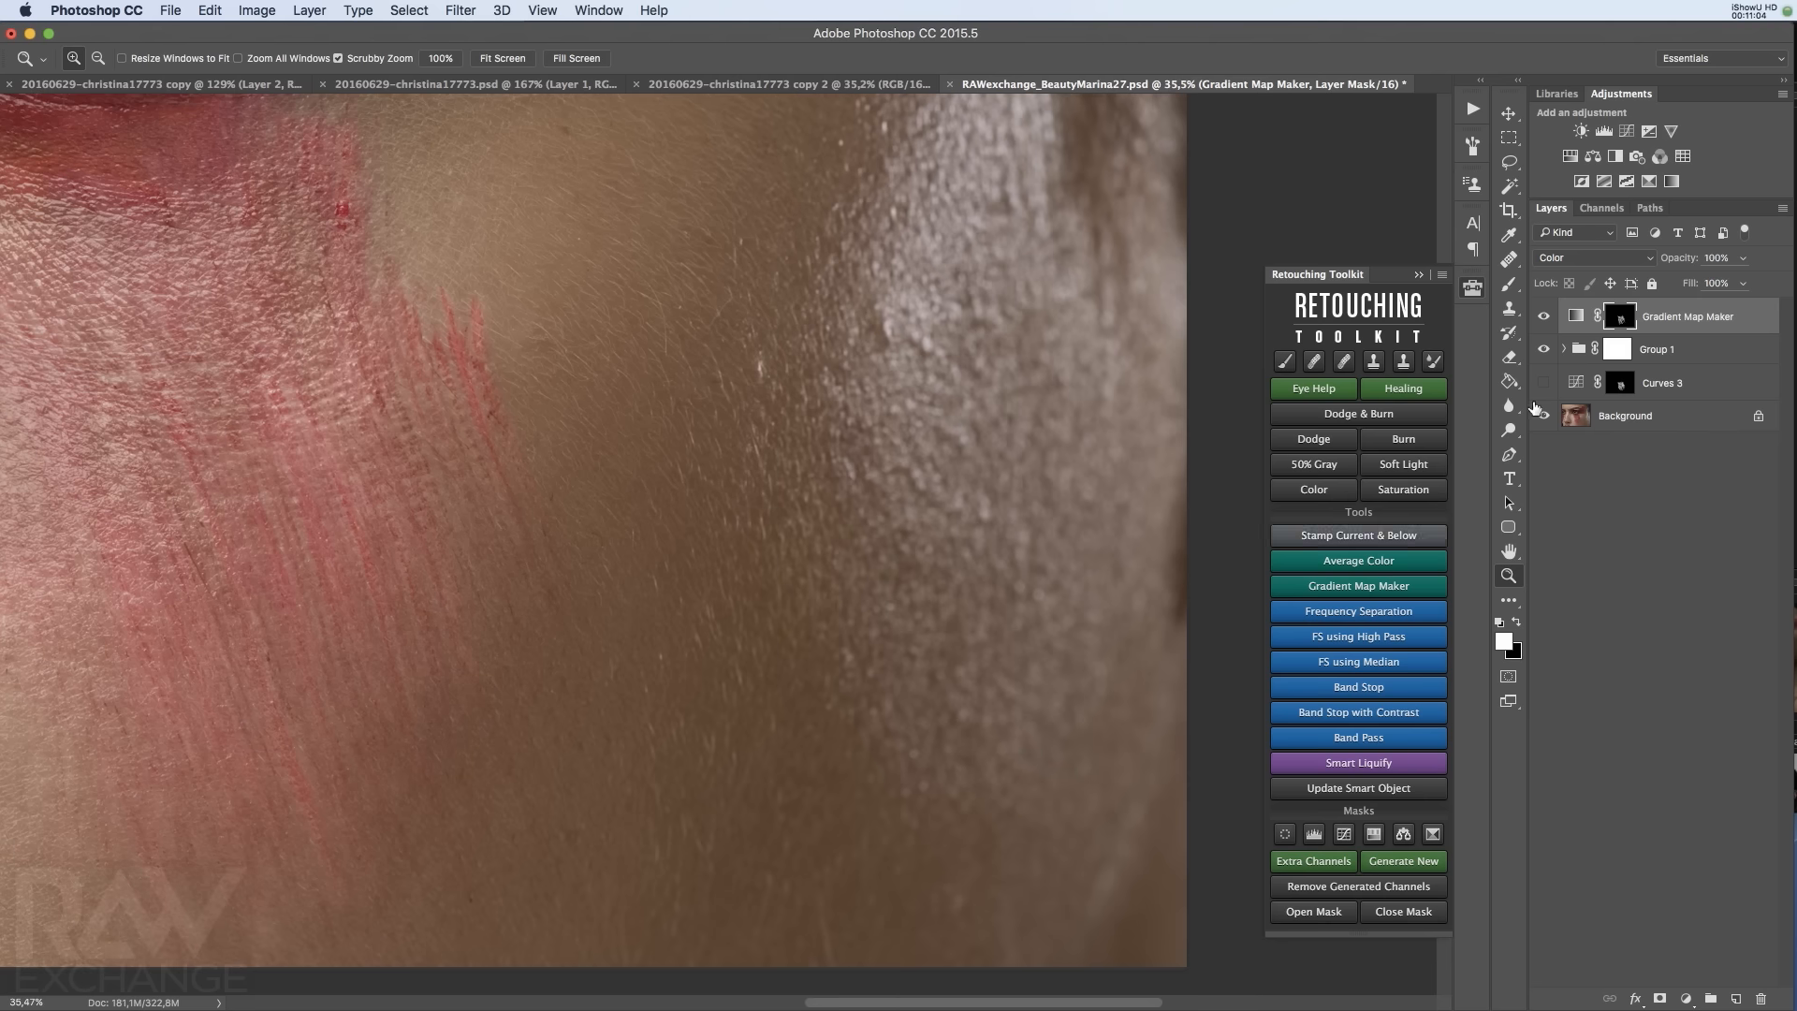
{"action": "left_click_drag", "start_coordinate": [1544, 349], "coordinate": [1544, 317]}
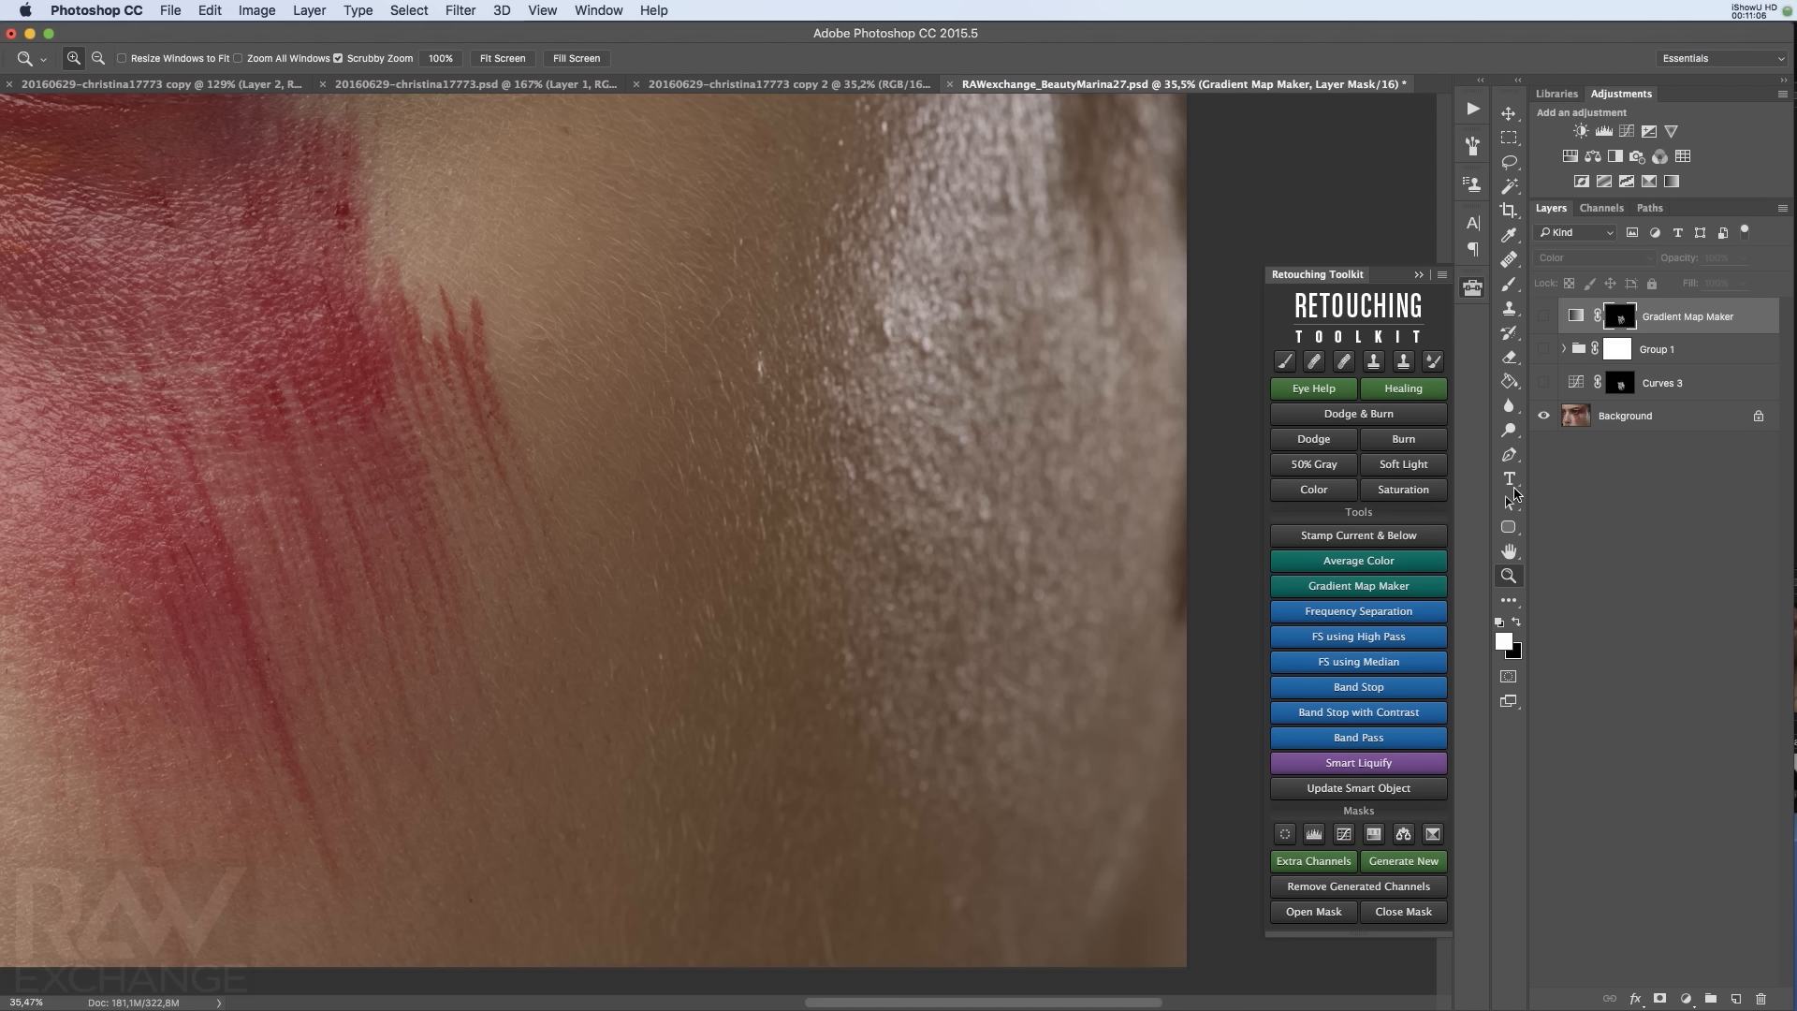